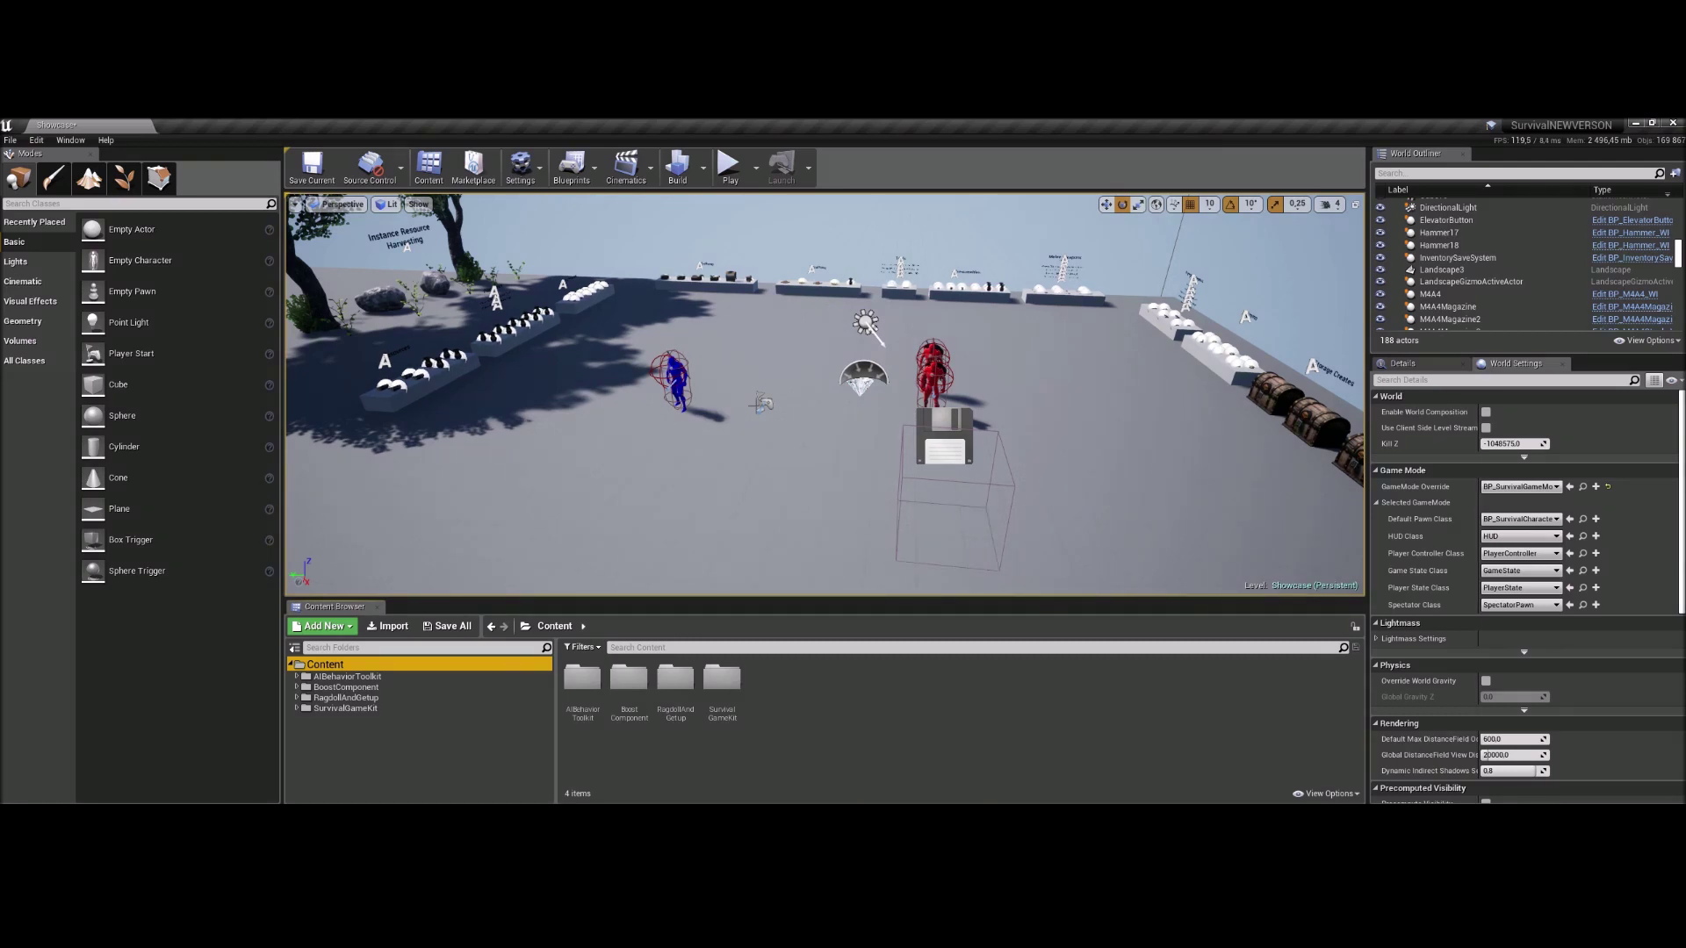
- Open the blueprint of the red guard NPC, locate its parent class, and open the parent blueprint BP_NPC_Base
click(934, 369)
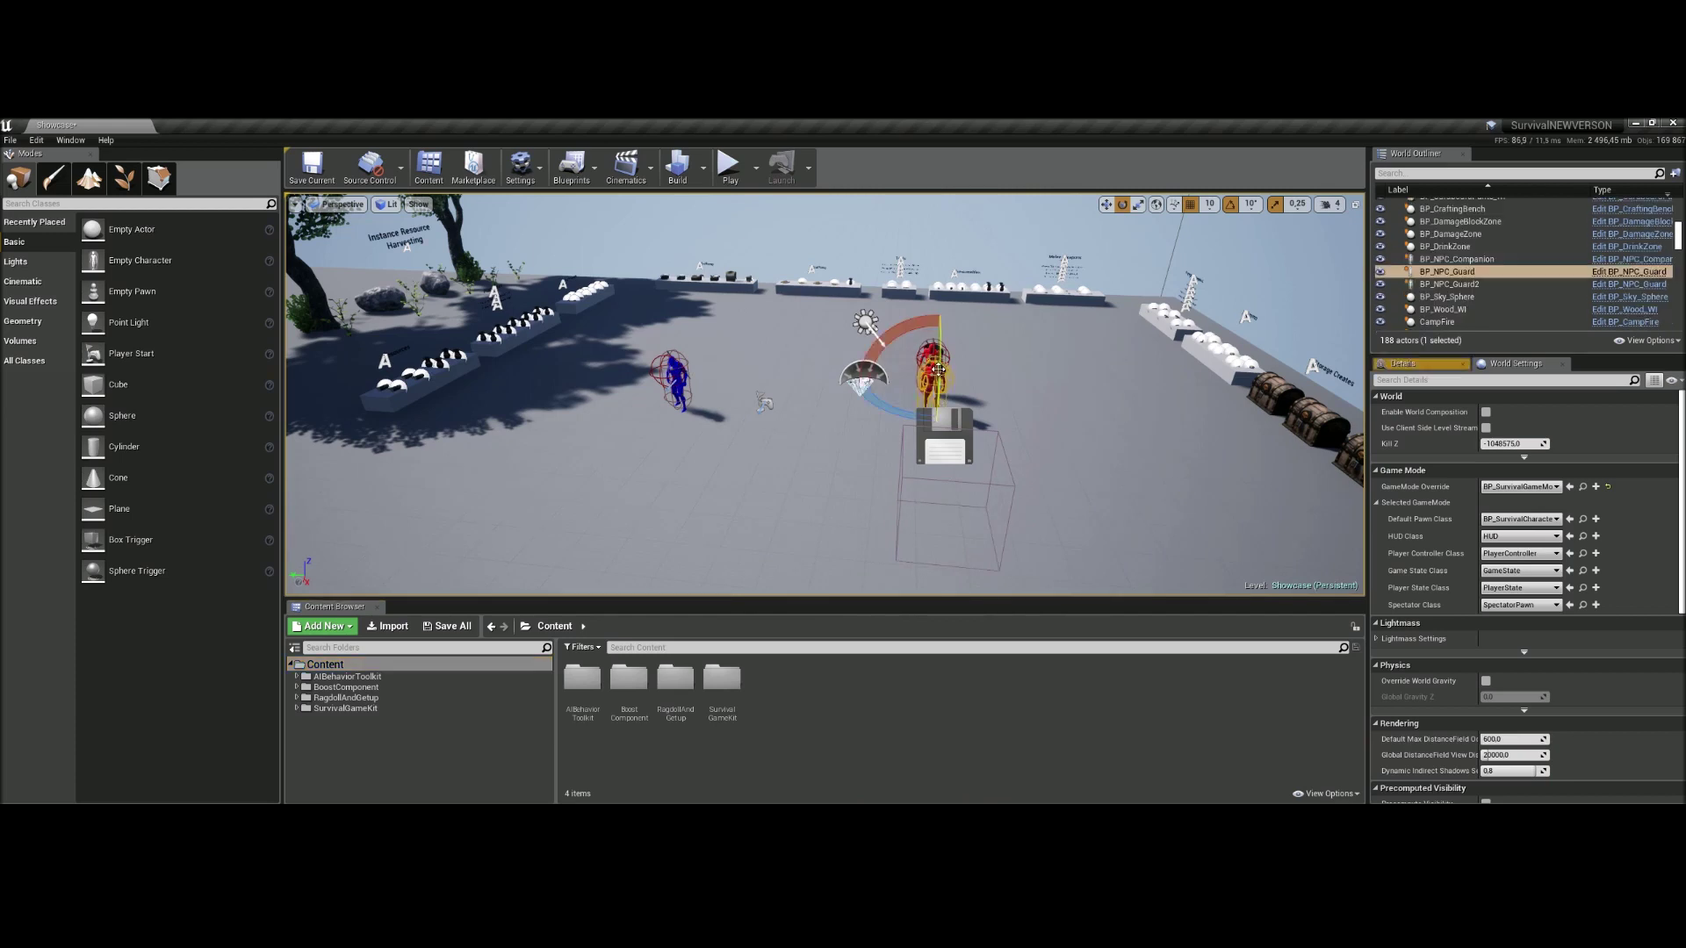
click(1613, 280)
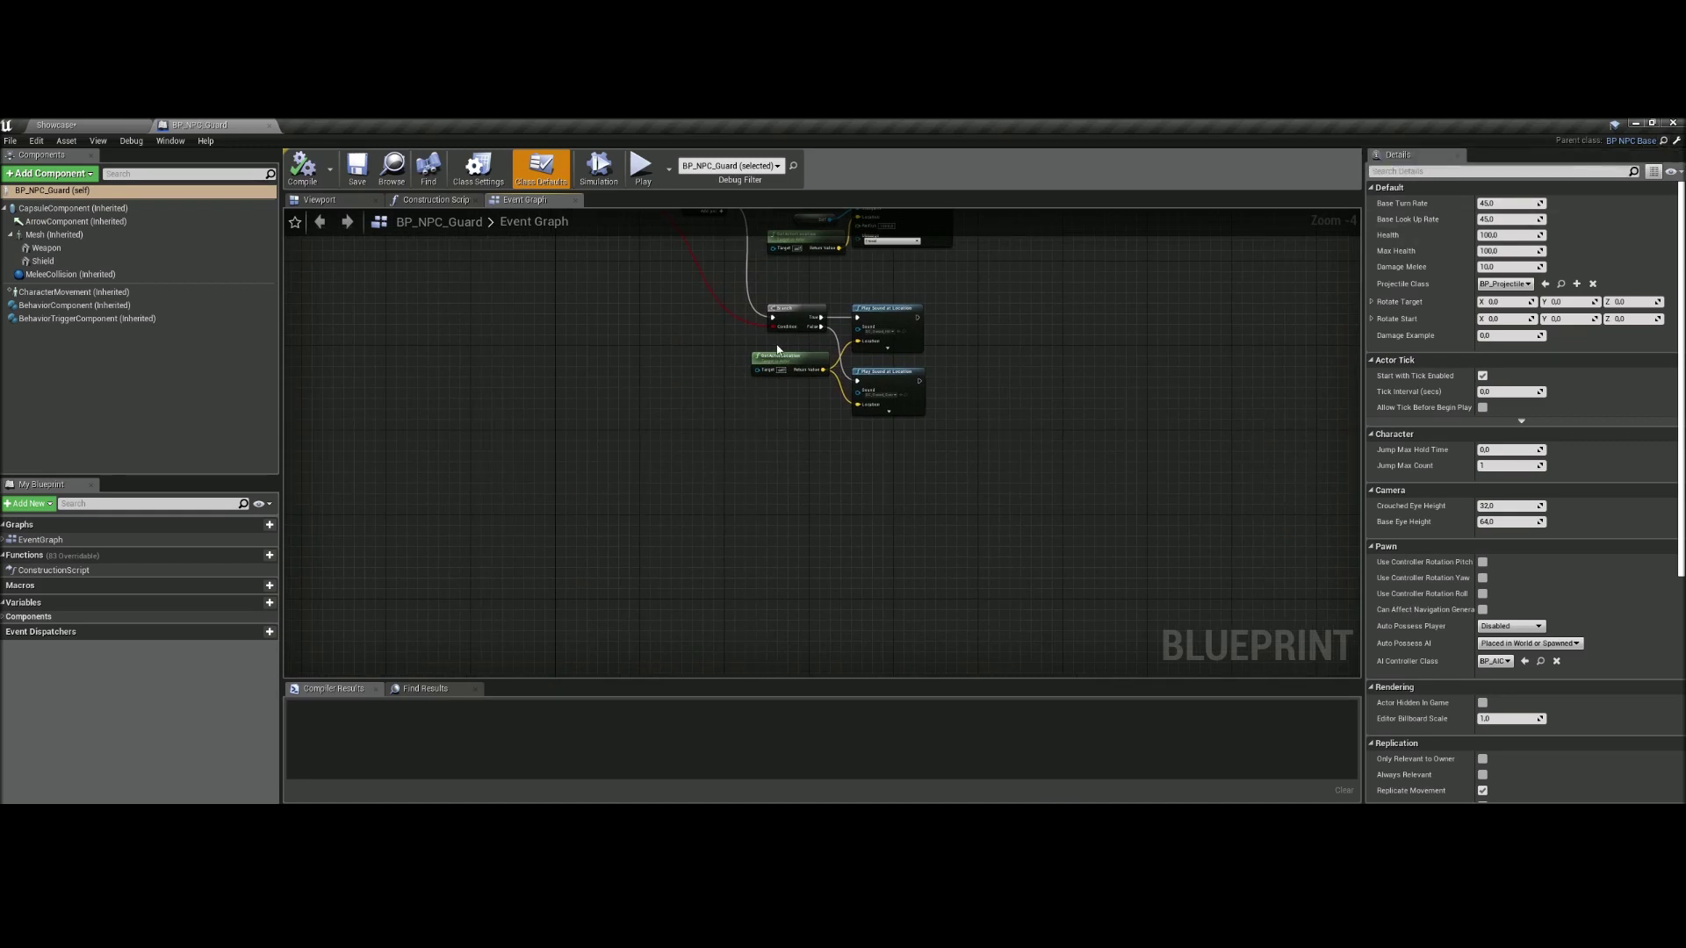
click(1663, 140)
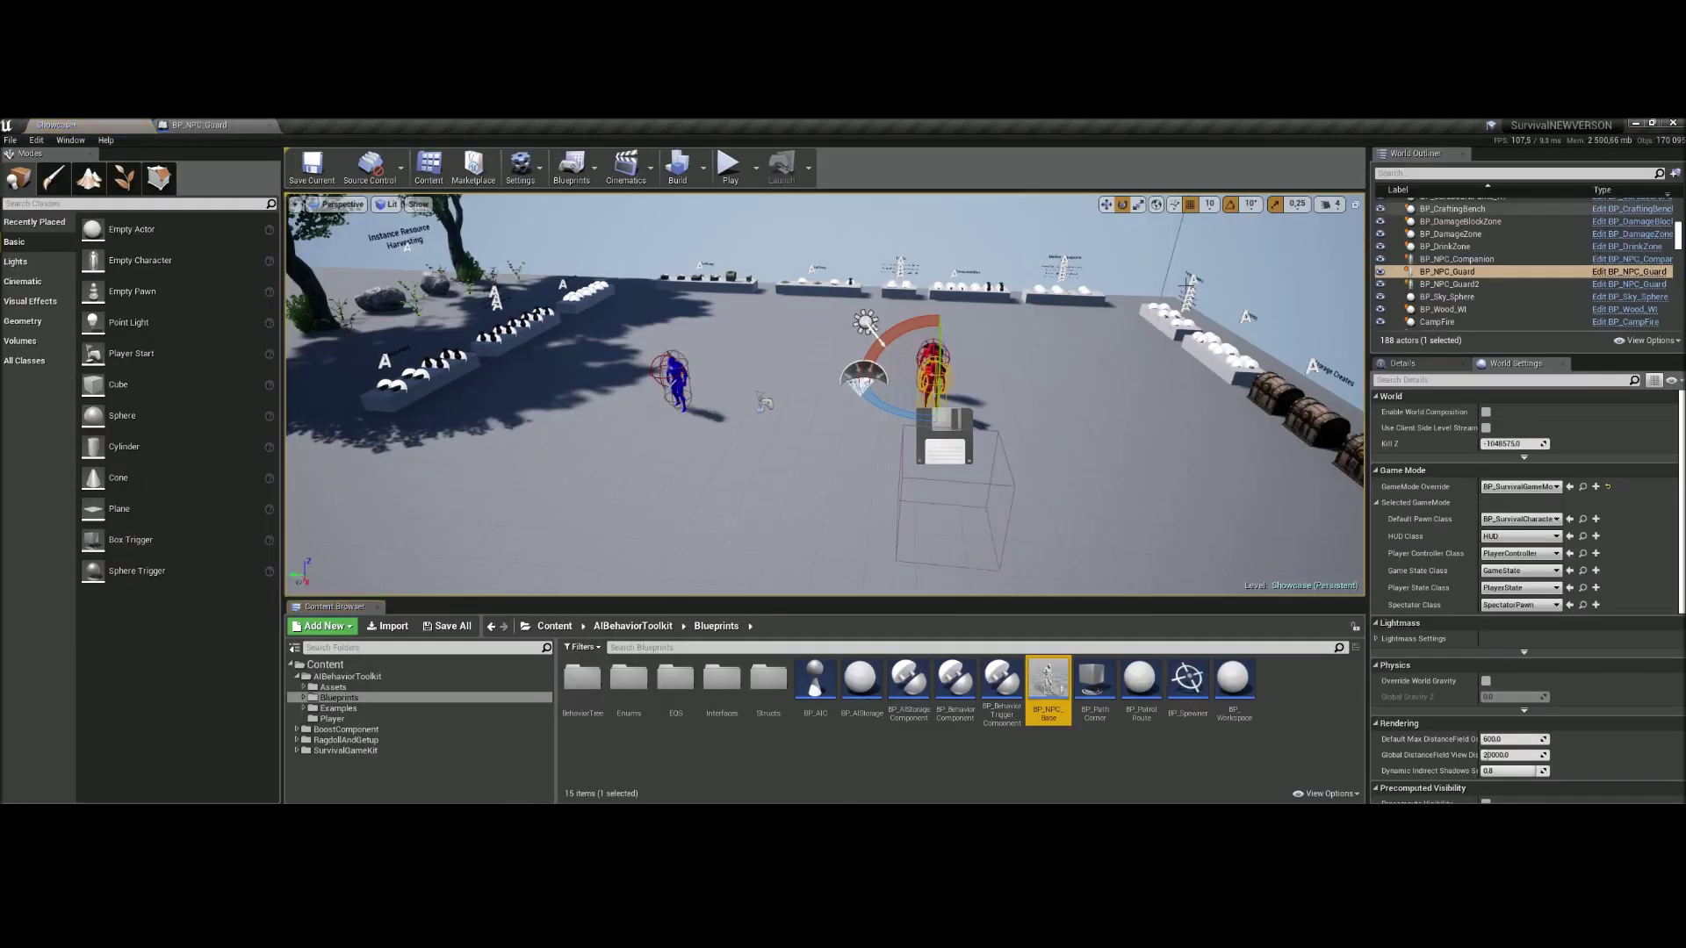
double_click(1050, 679)
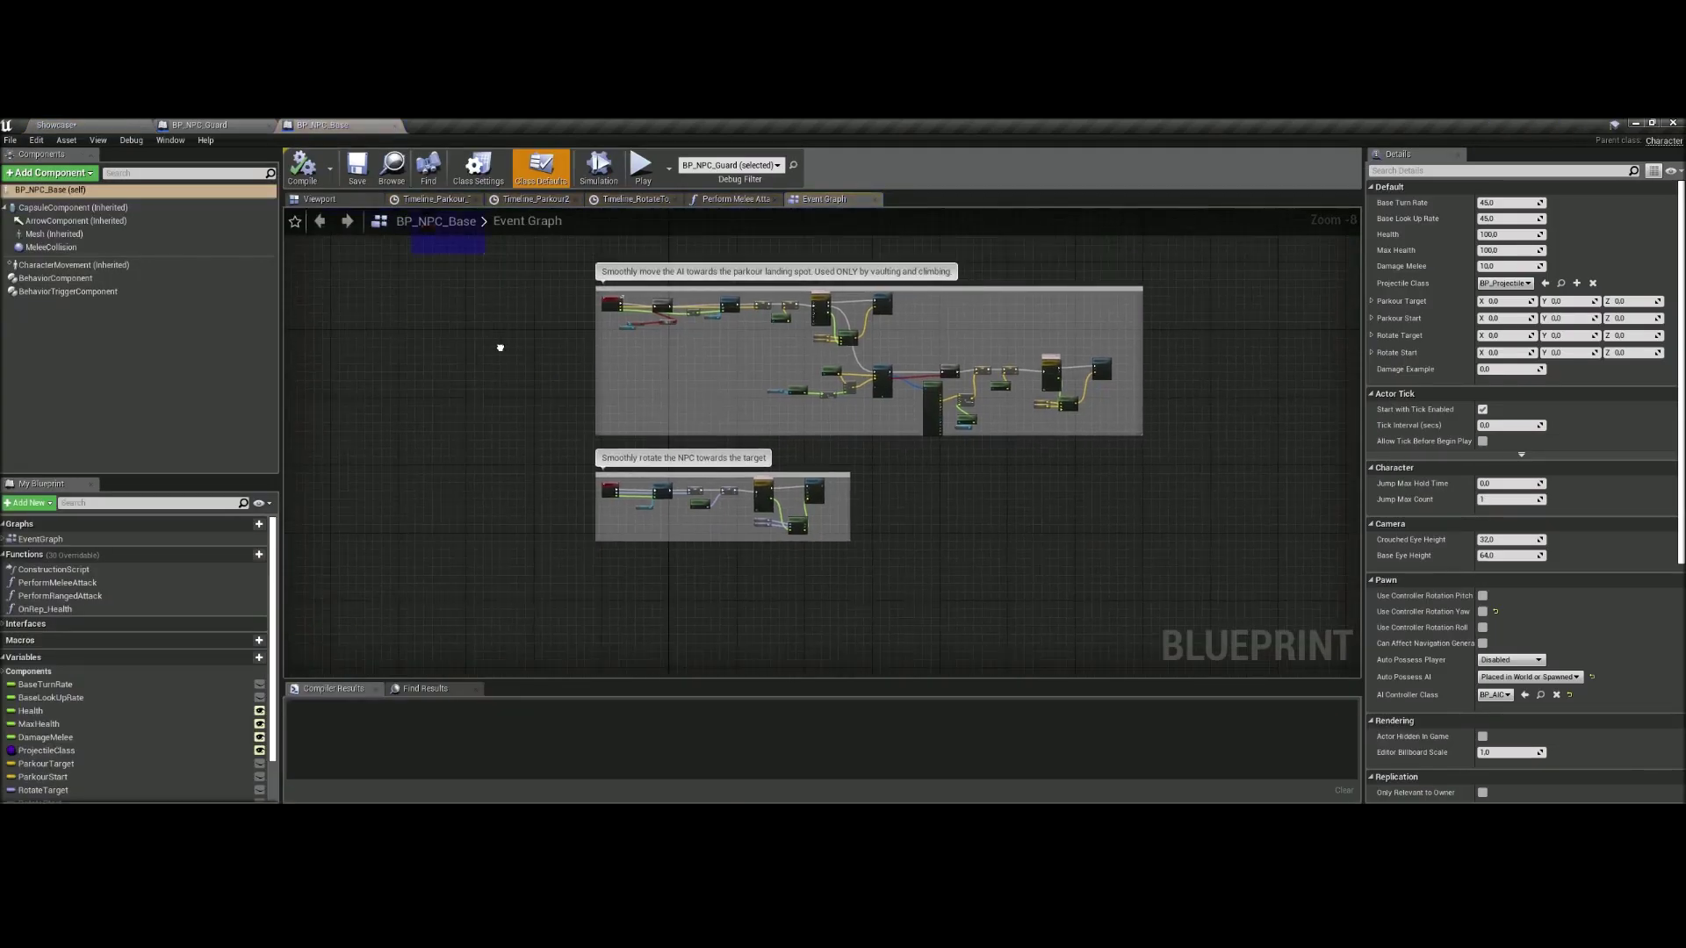
- Add a Boost Component to the BP_NPC_Base blueprint
click(90, 173)
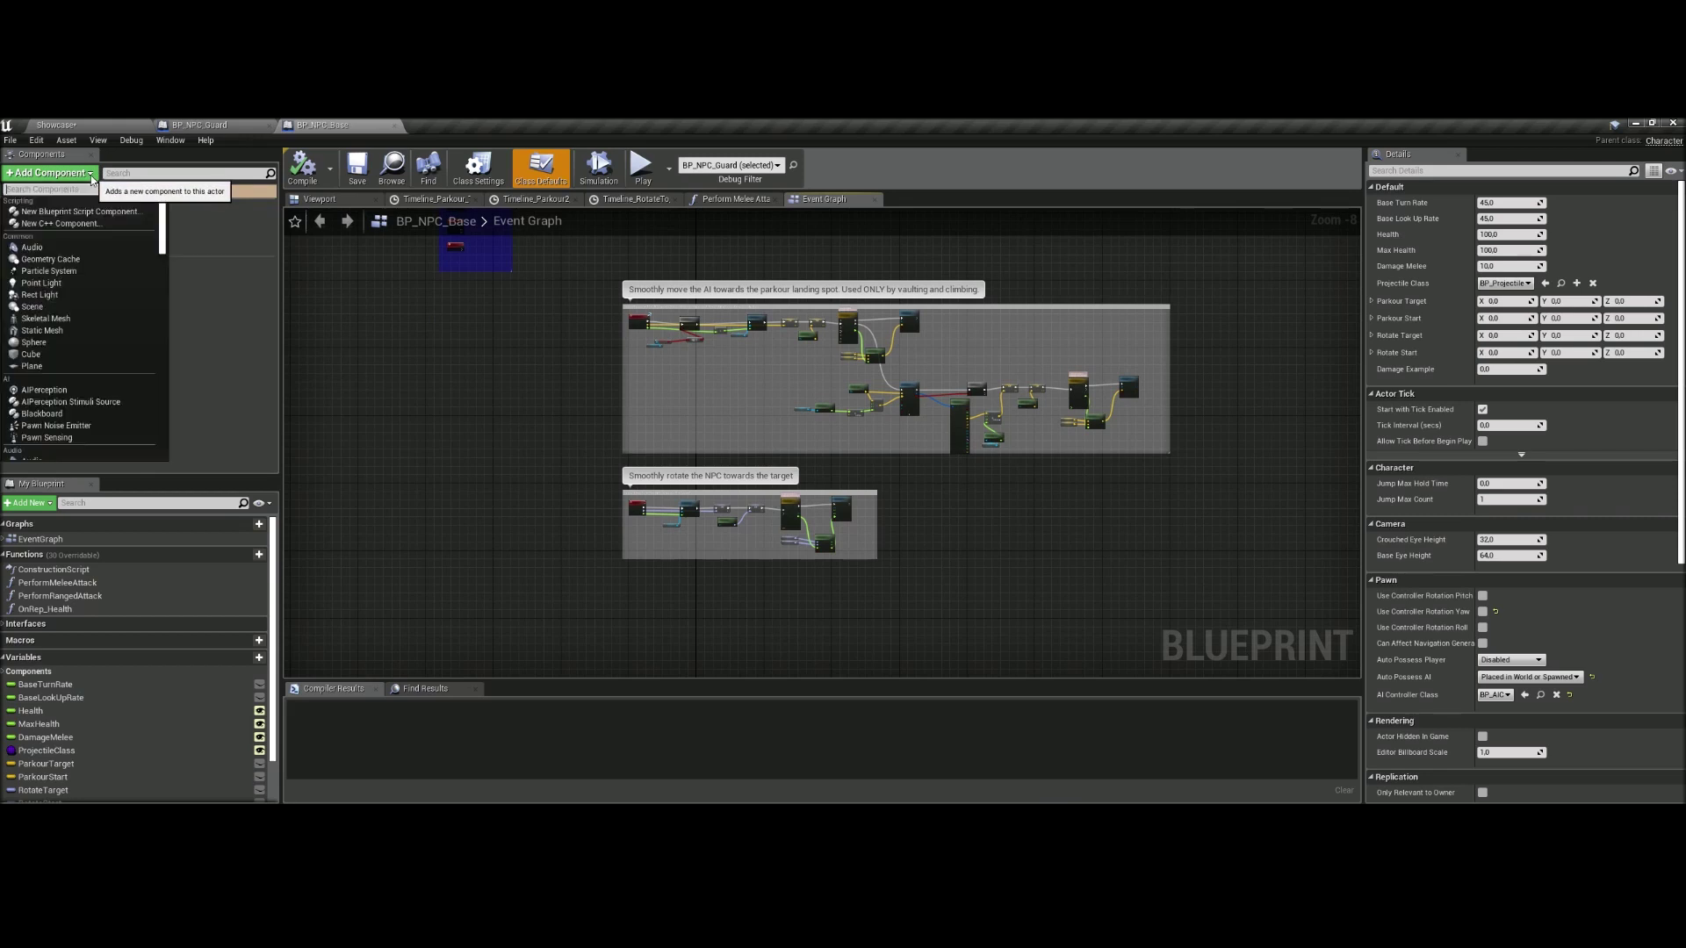
scroll(105, 334, down, 5)
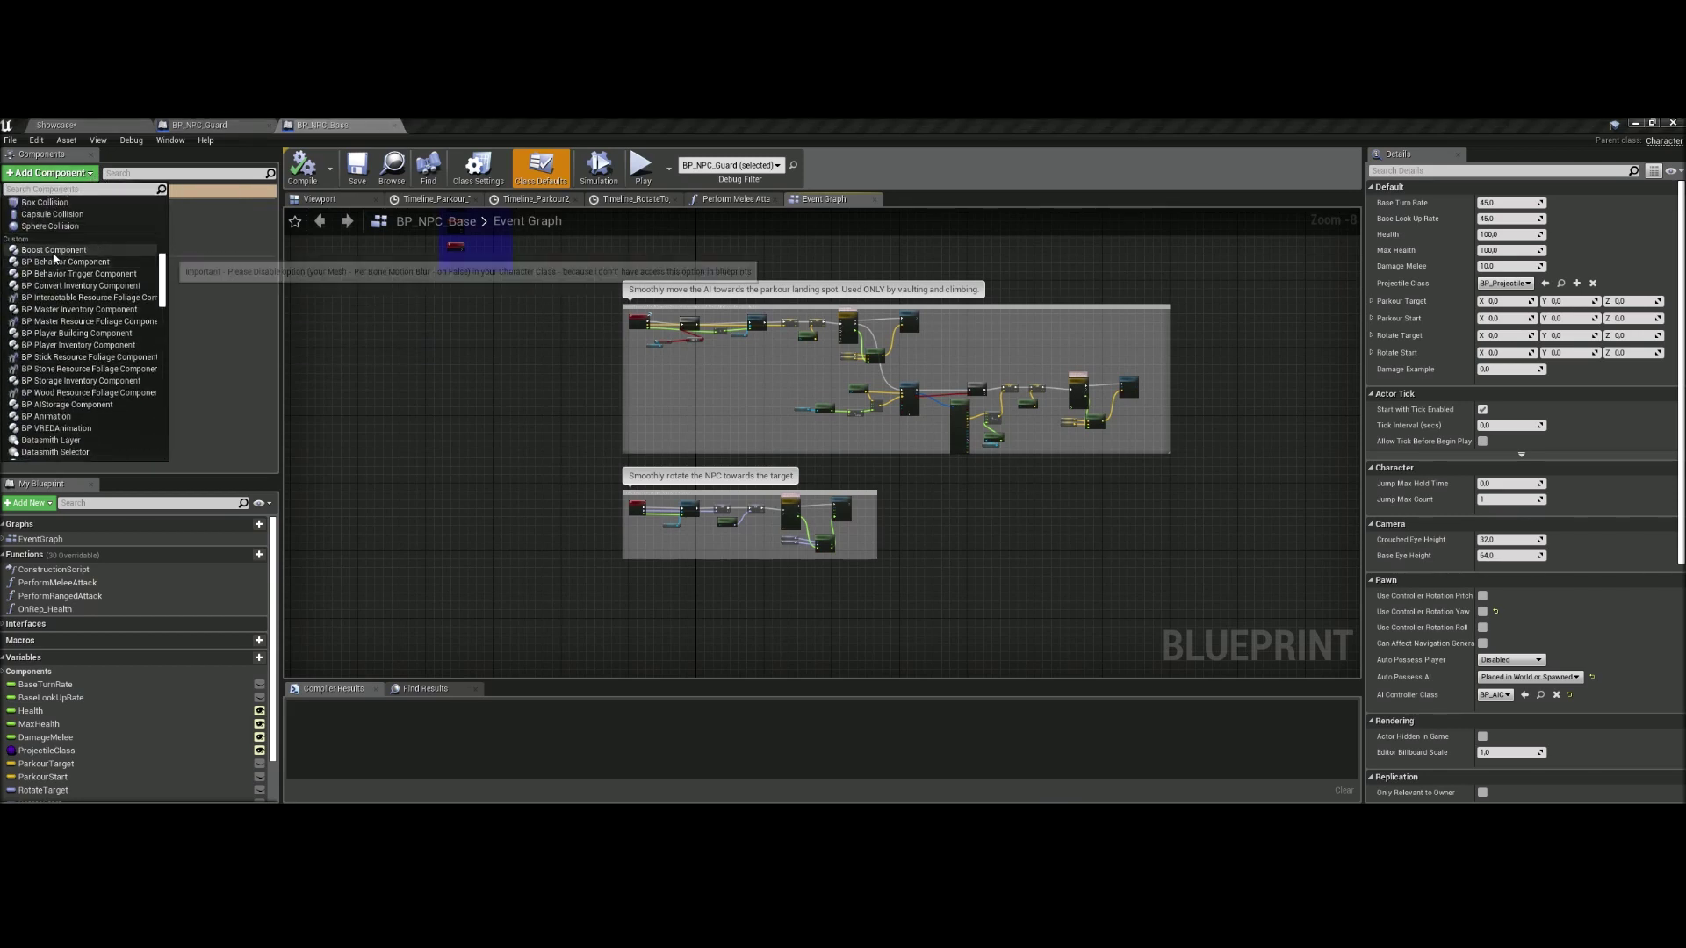
click(52, 252)
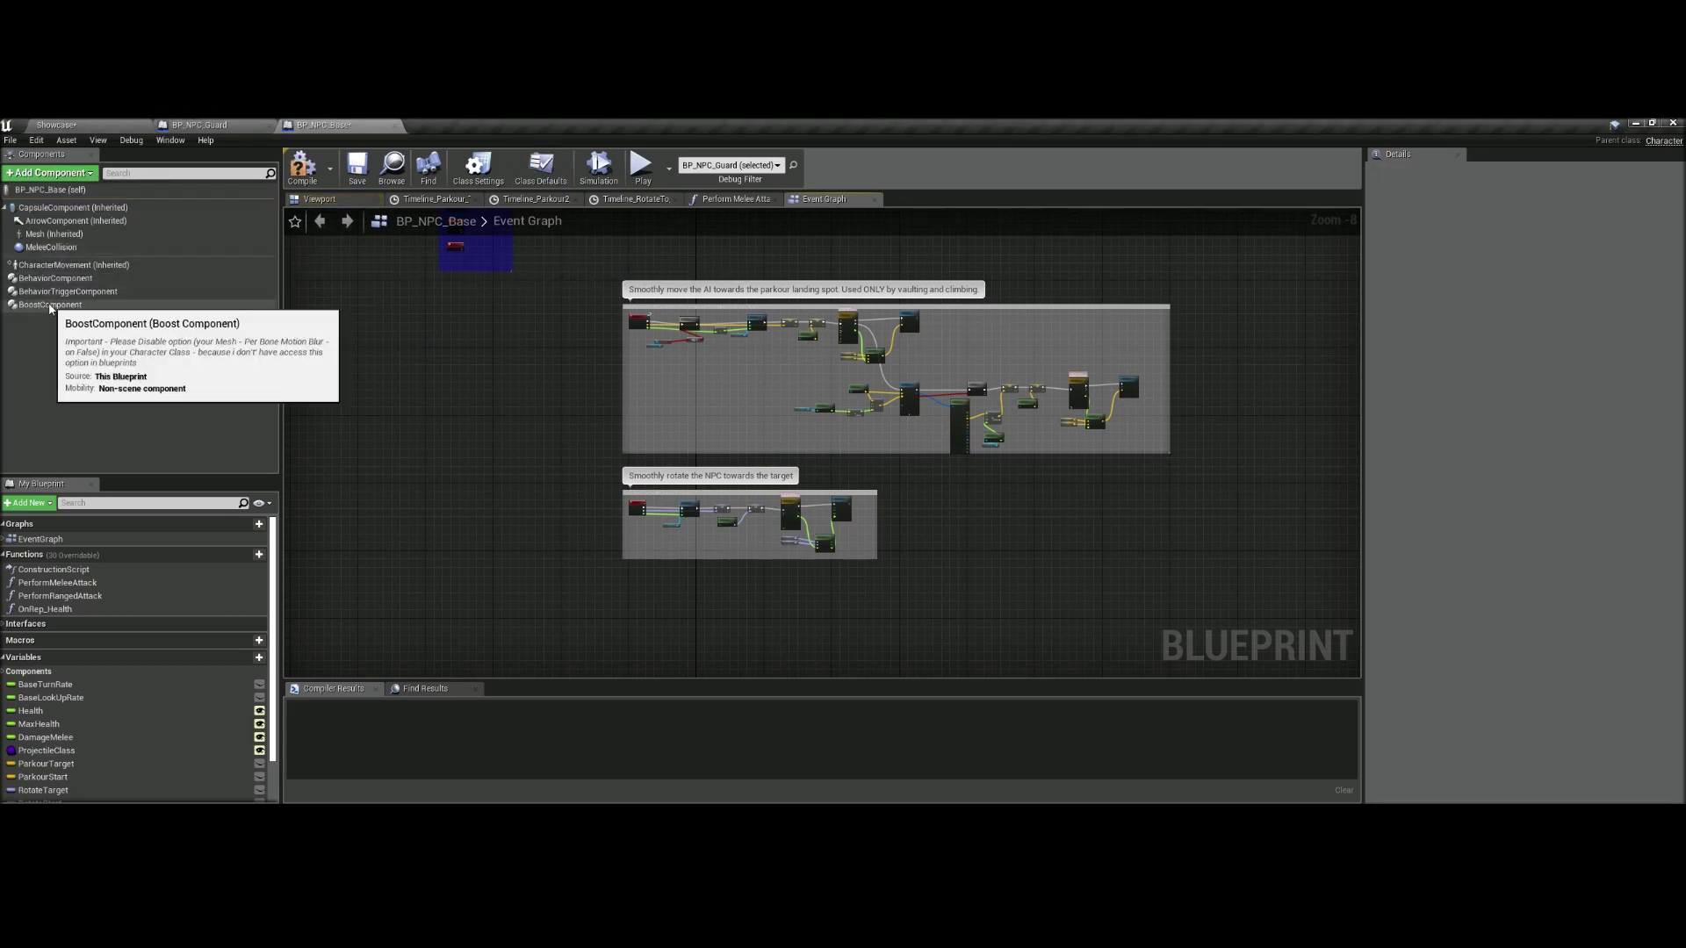
- Create the BoostComponent's Mesh Visible and Mesh Hidded events in an empty graph area and arrange them one below the other
click(91, 309)
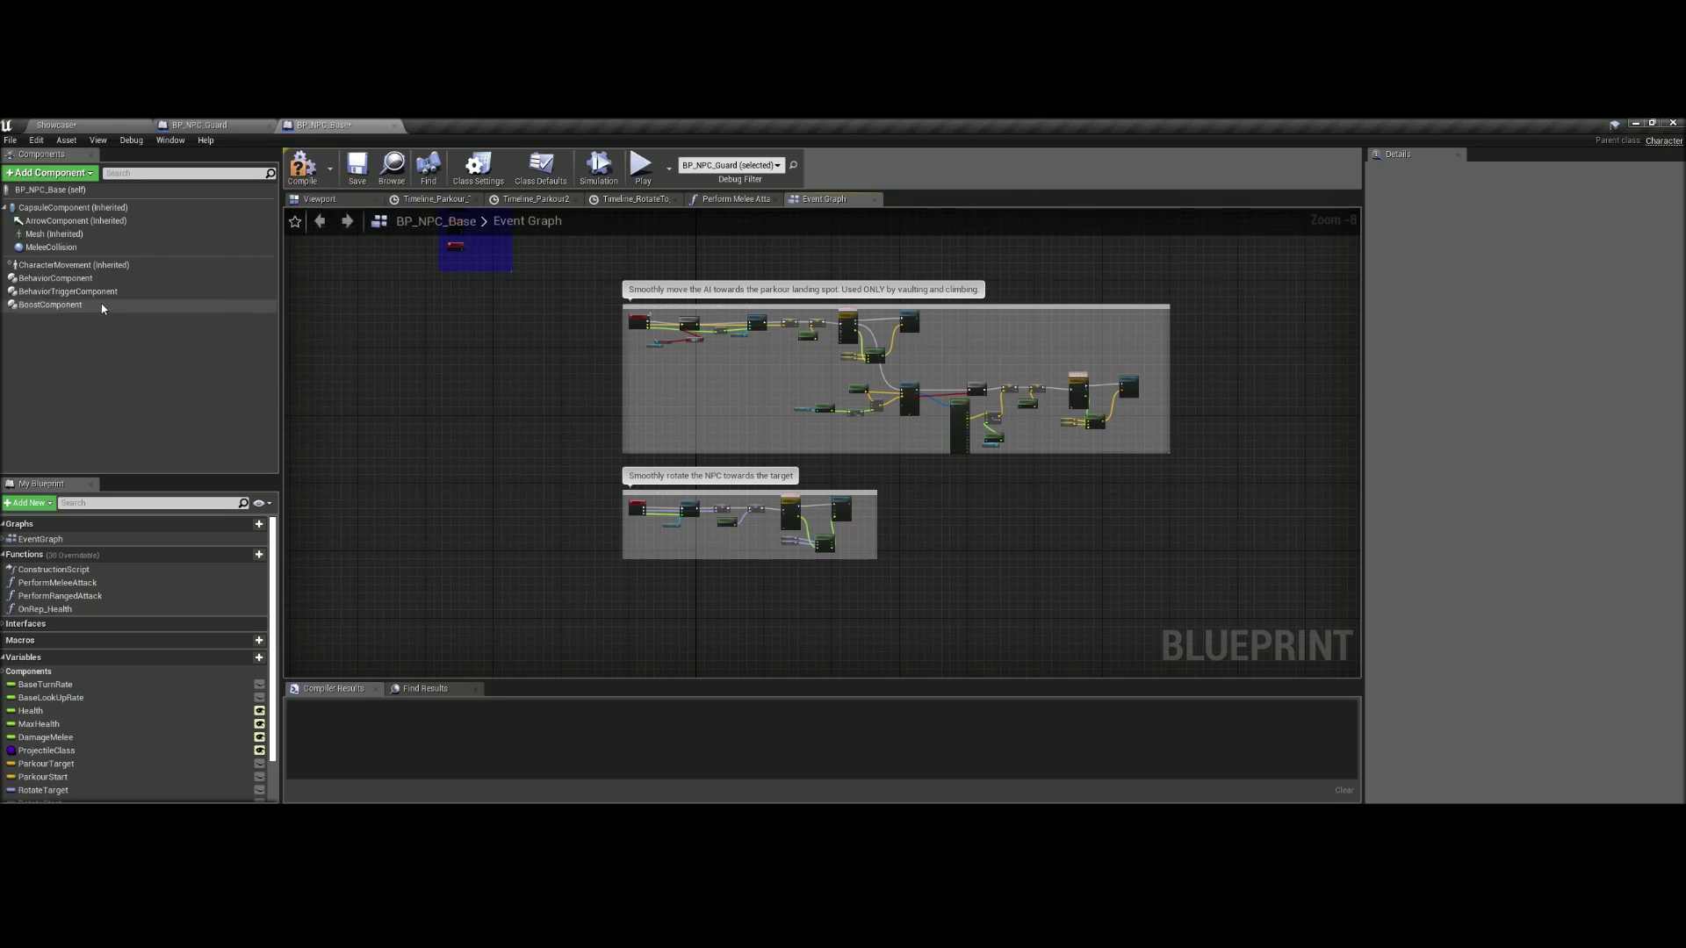
right_drag(1194, 626, 1081, 510)
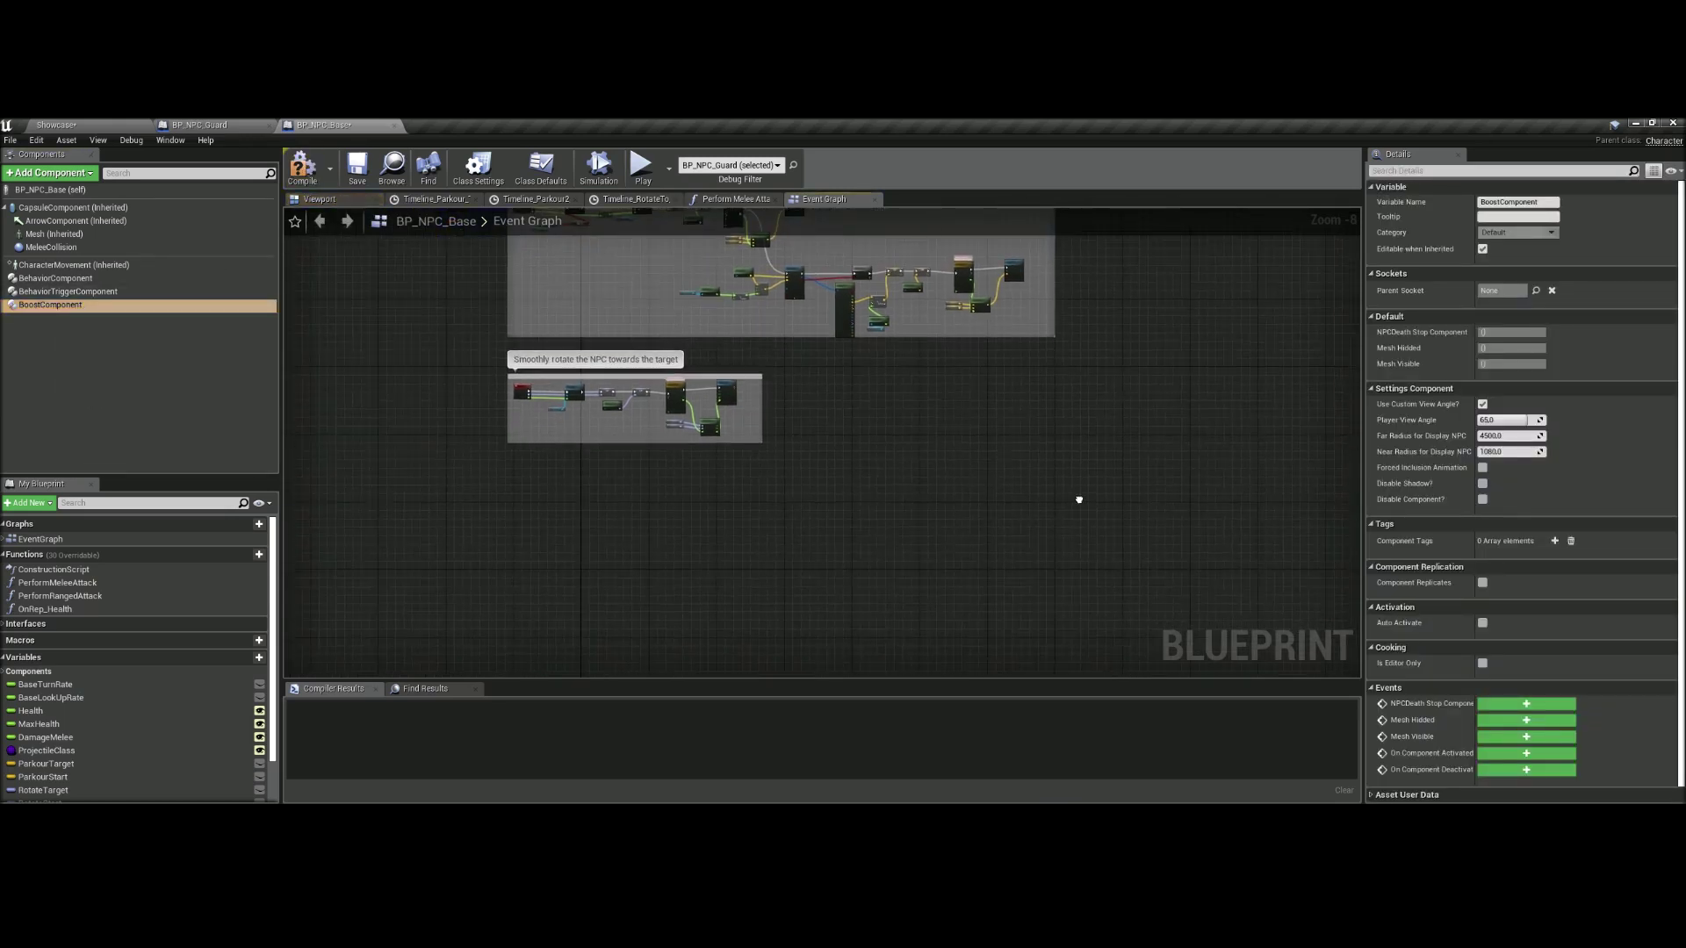
click(1513, 739)
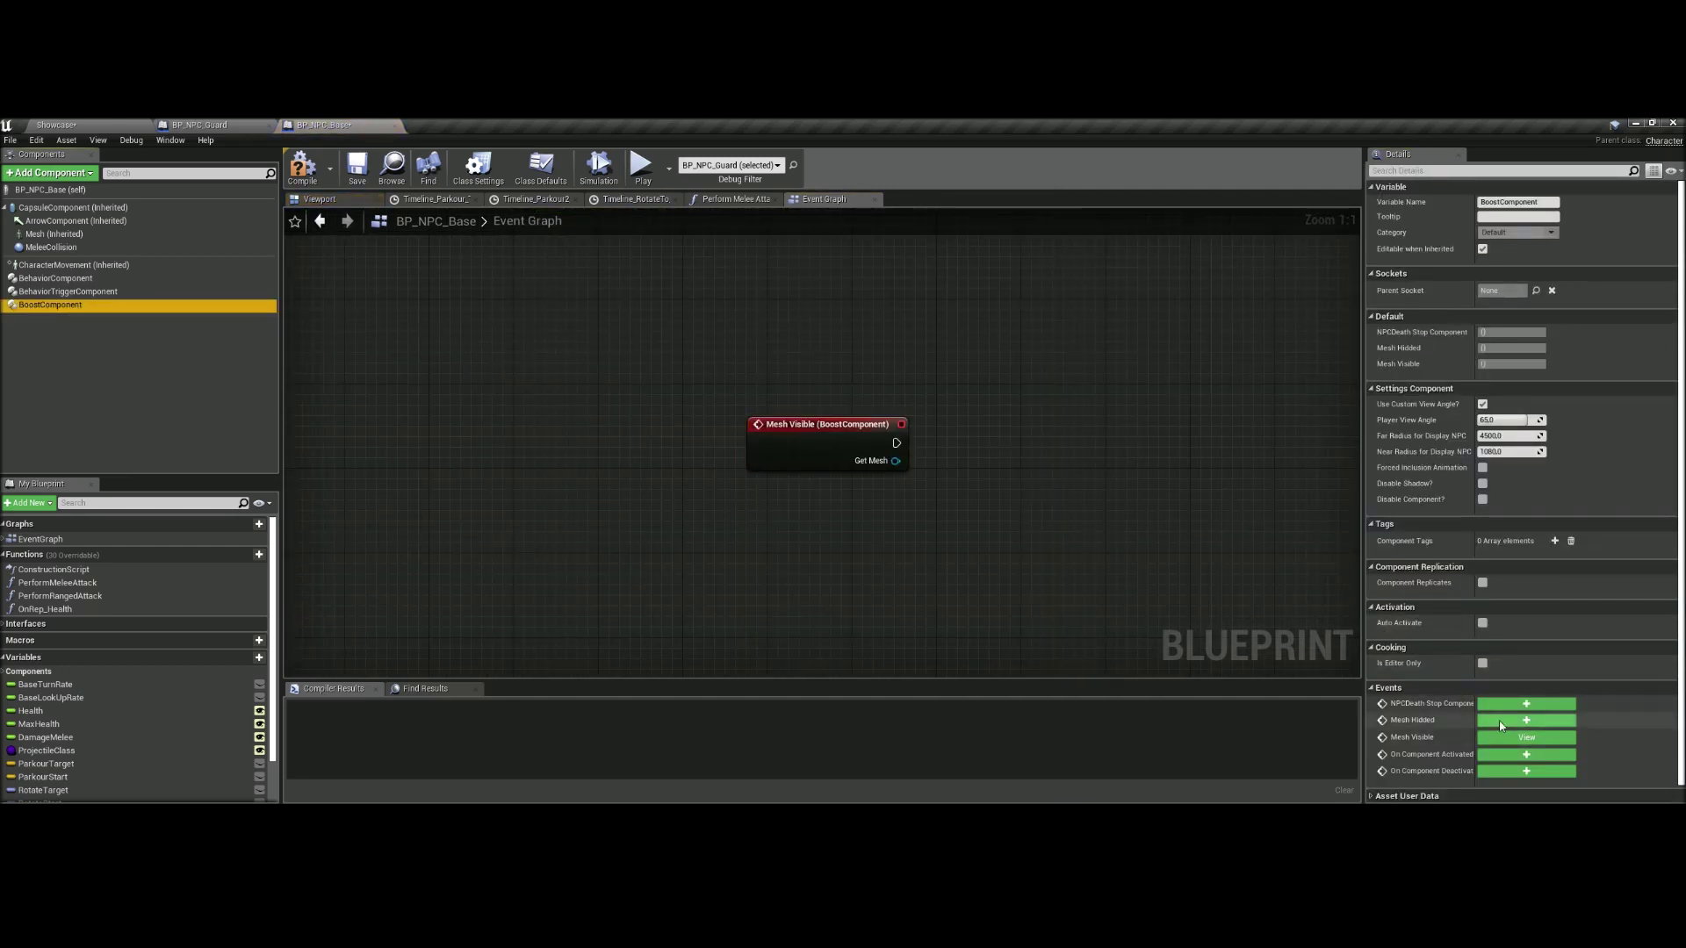
click(1501, 722)
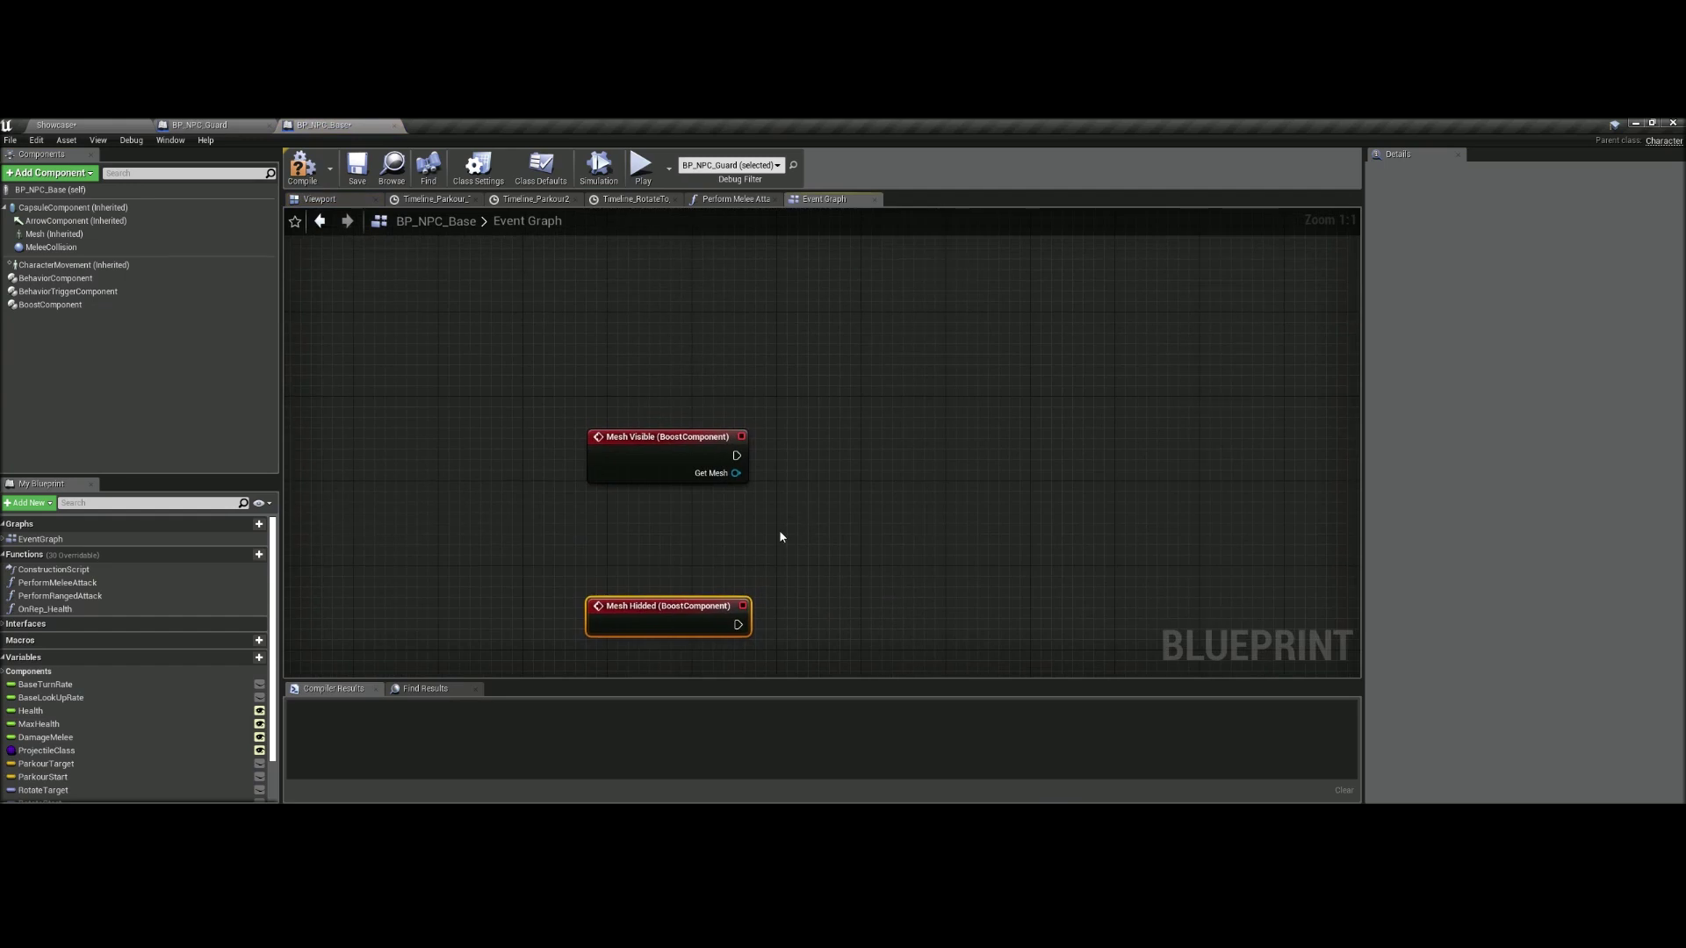
drag(702, 603, 685, 578)
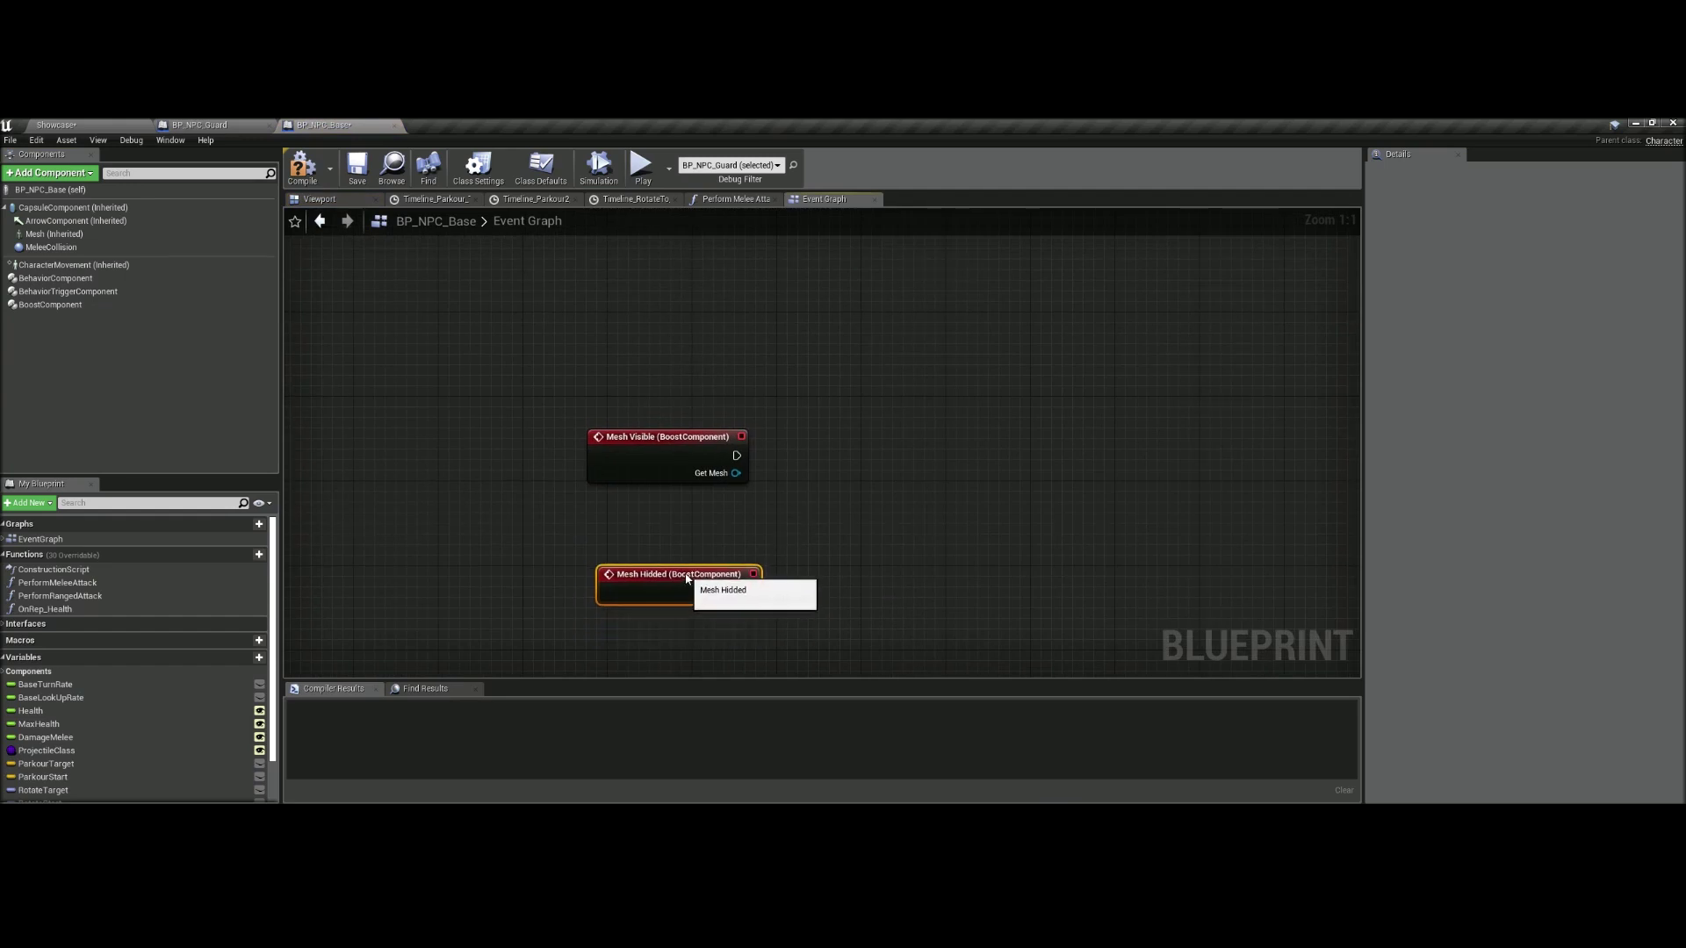
click(757, 515)
right_drag(814, 477, 700, 452)
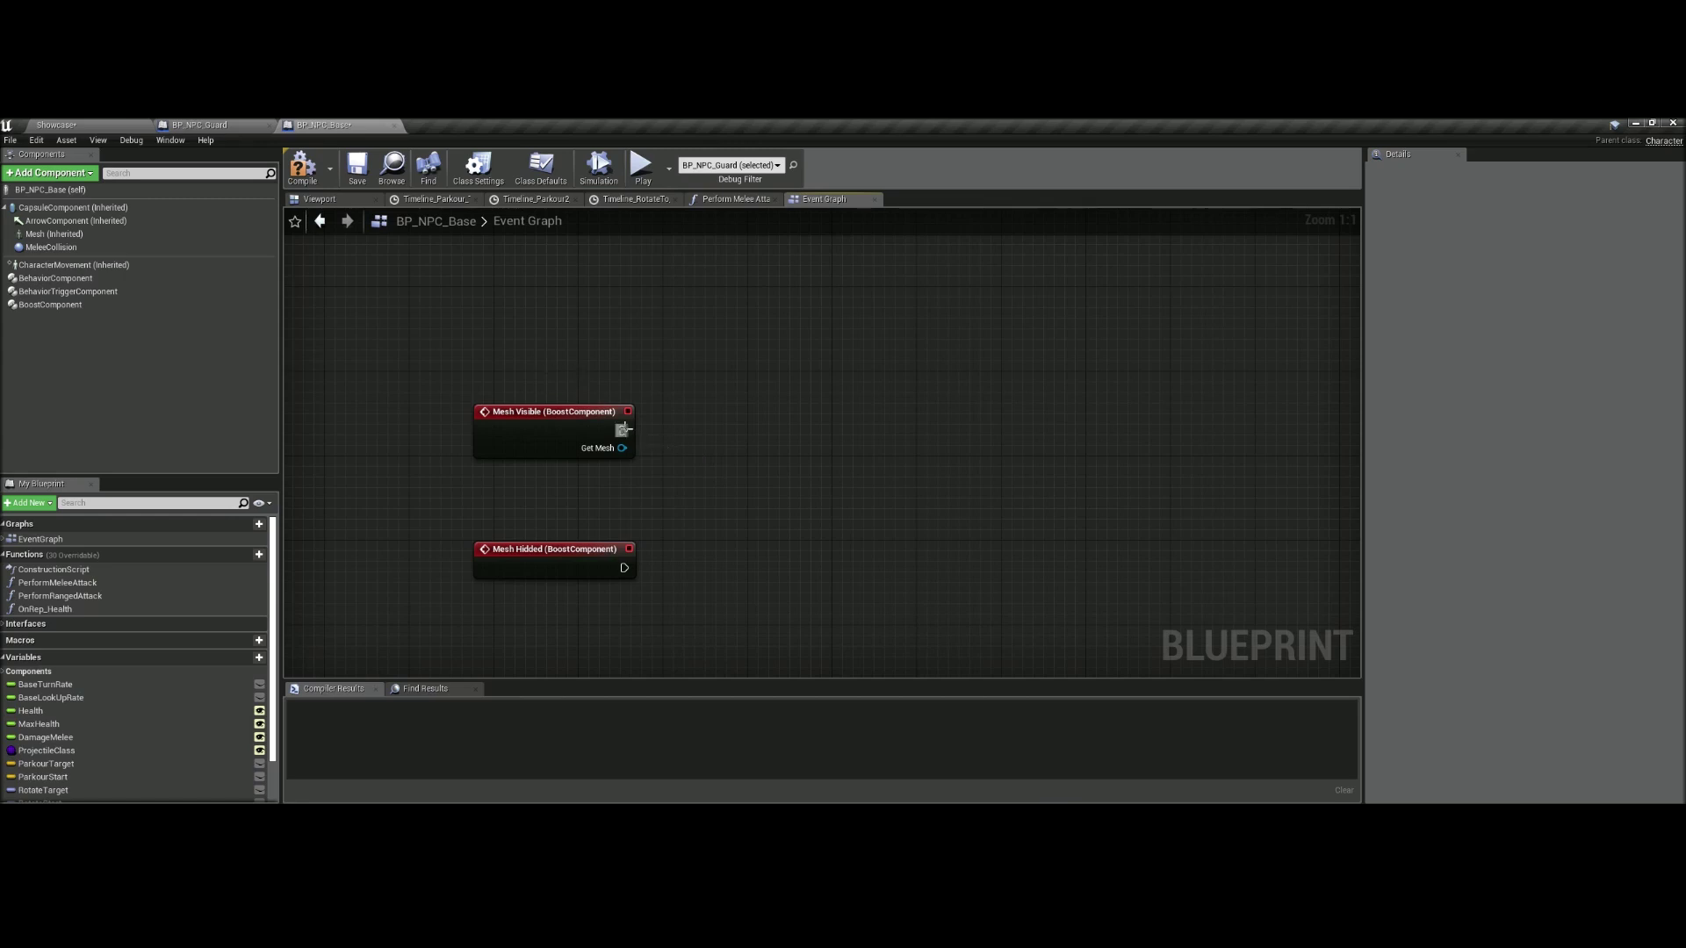
- Add a Set Actor Hidden In Game node connected to the execution output of the Mesh Visible event
drag(623, 430, 678, 431)
text(s)
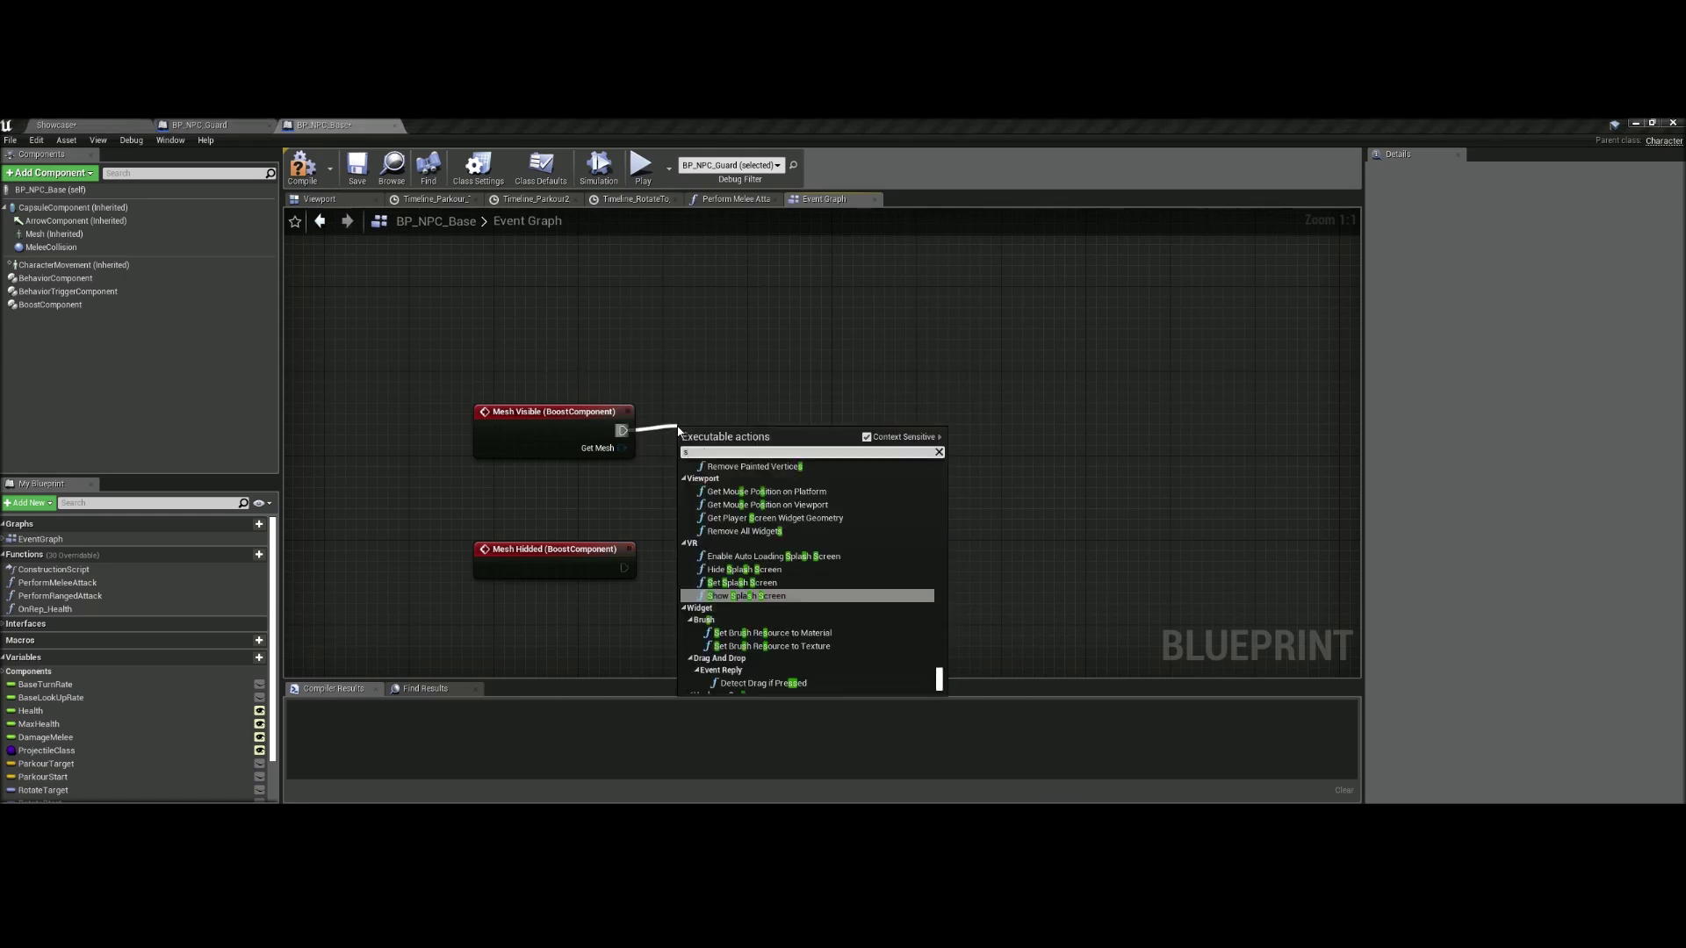
text(etac)
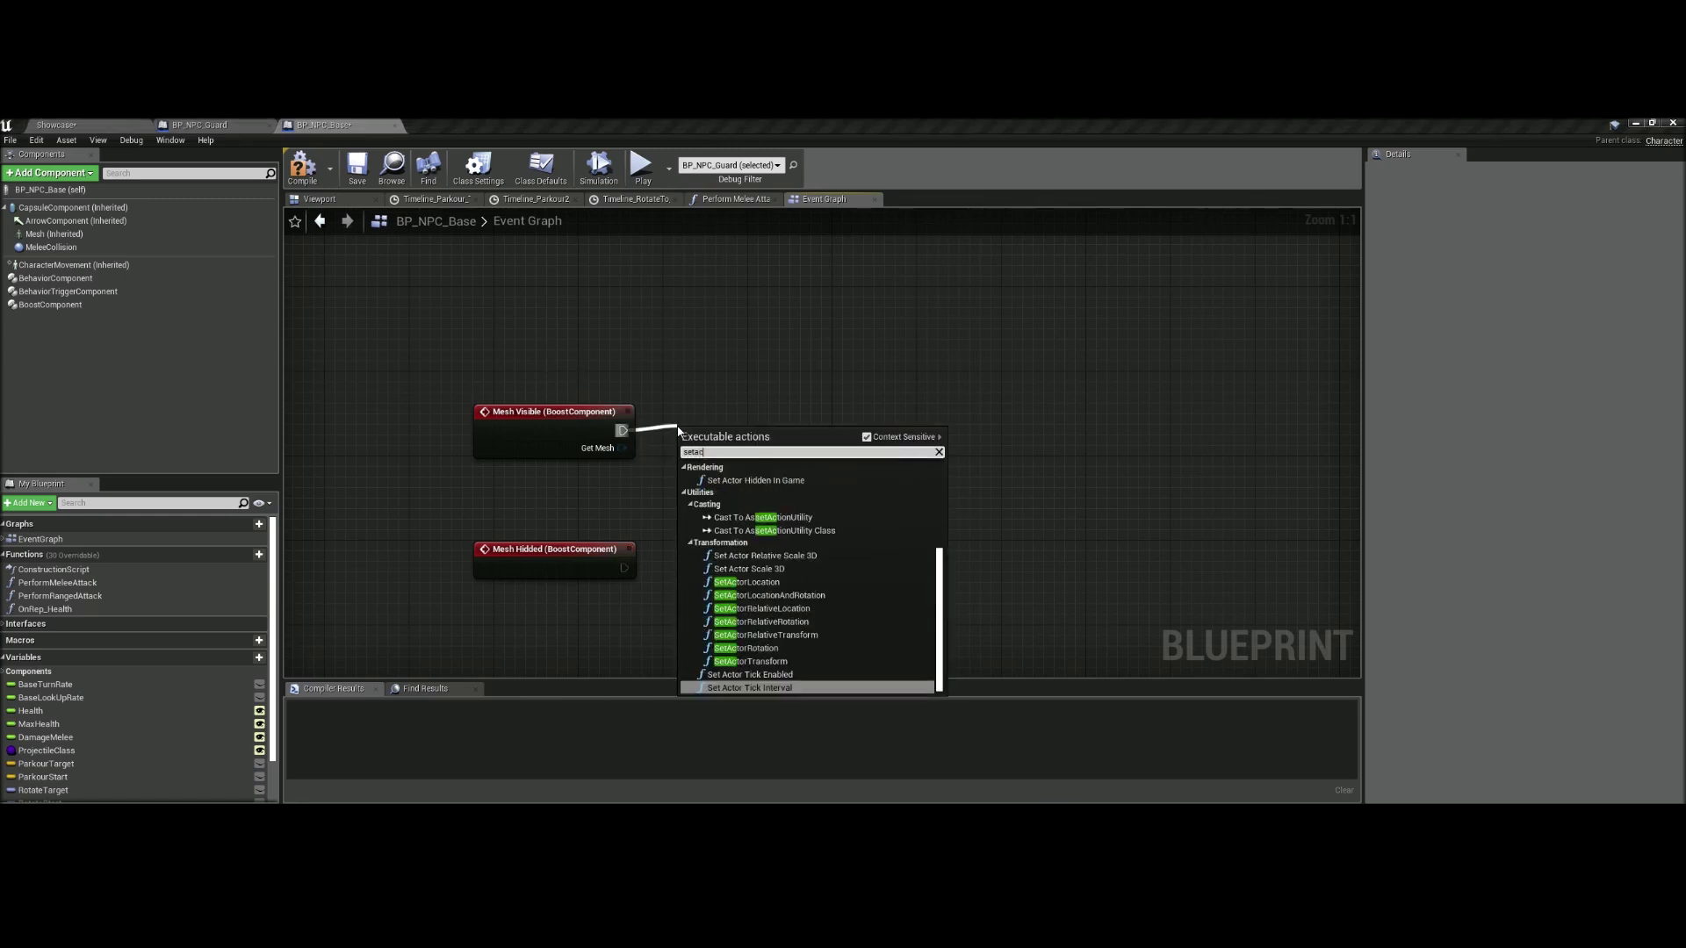
text(to)
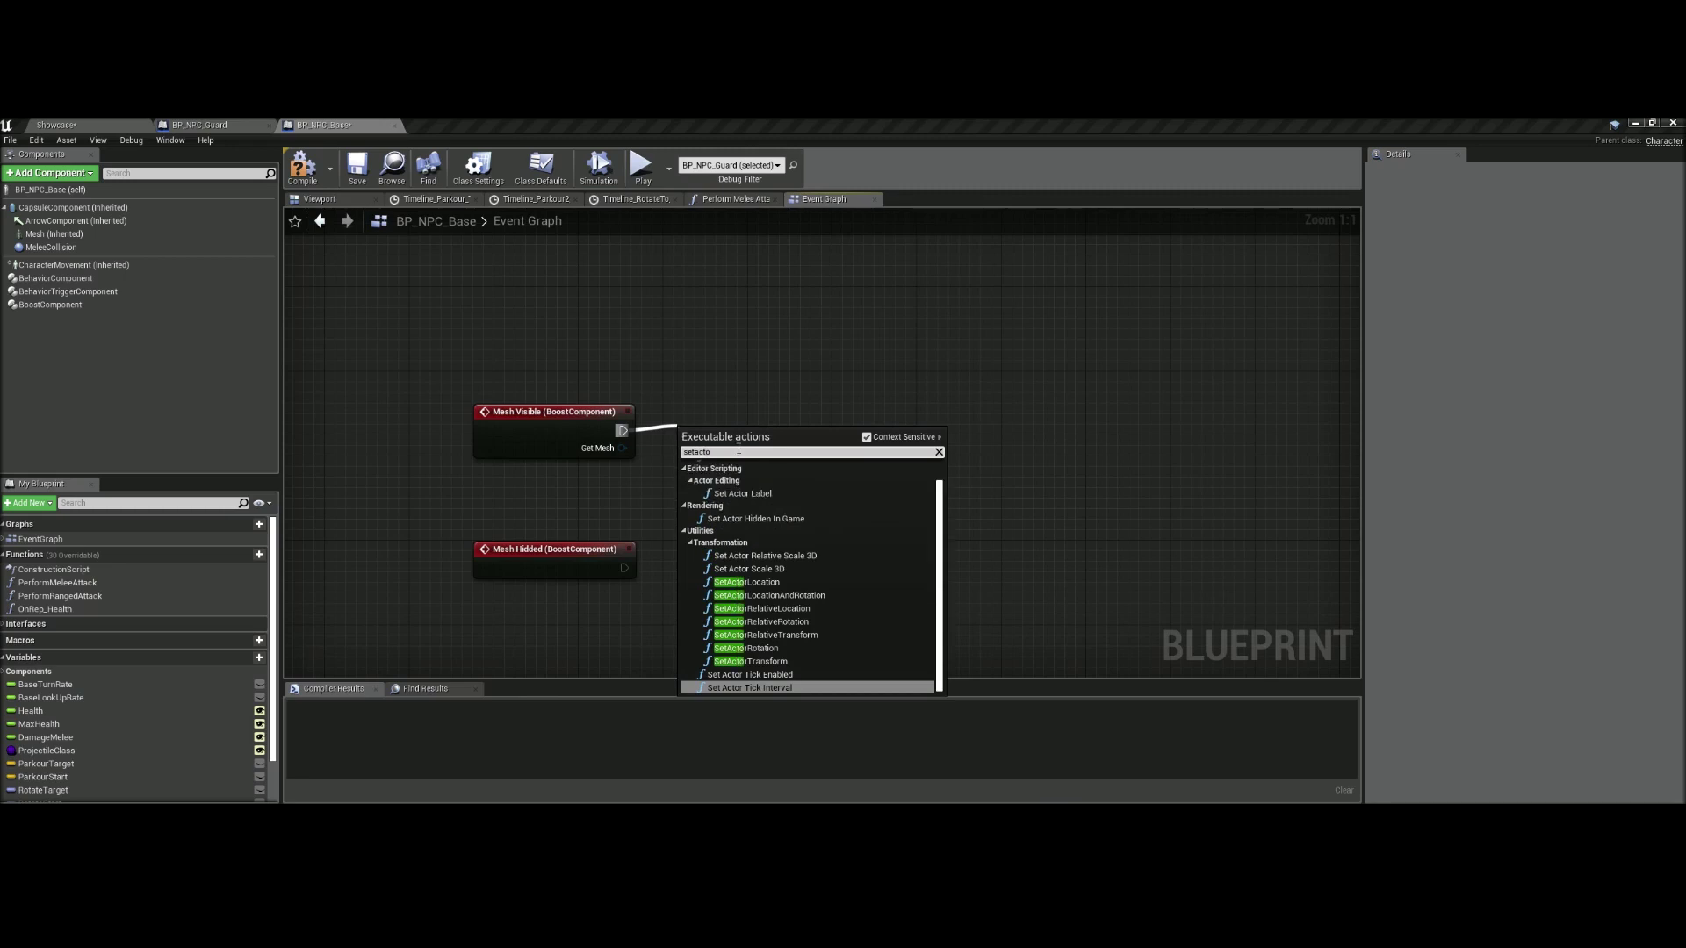
click(757, 519)
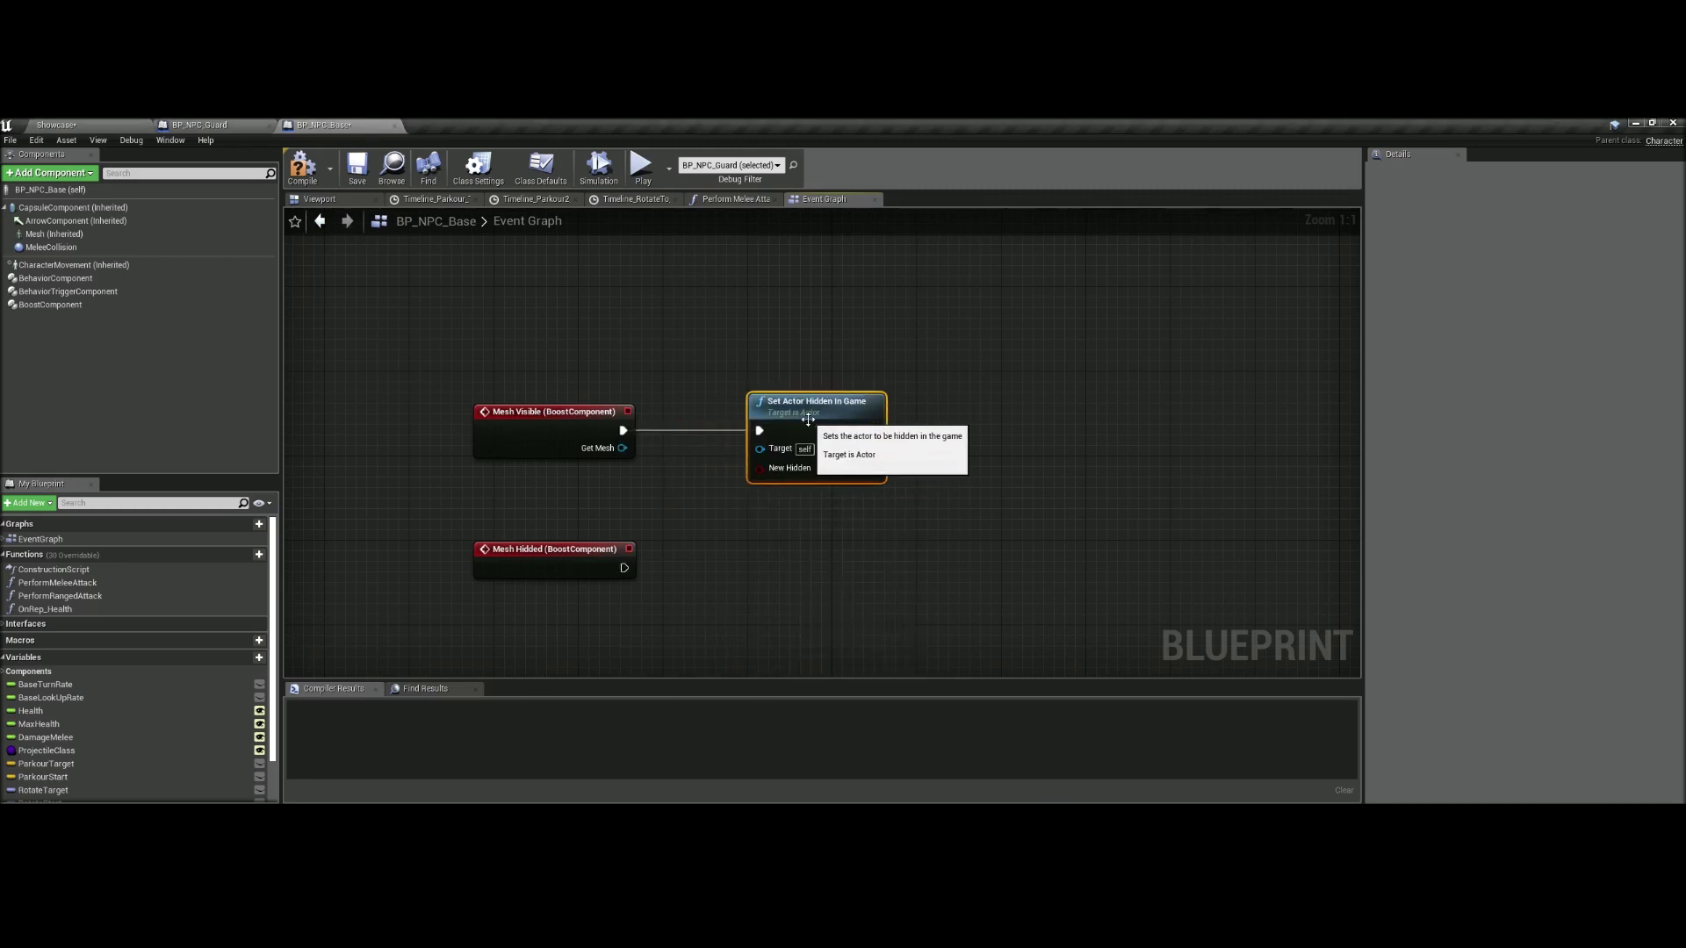
- Duplicate the Set Actor Hidden In Game node for the Mesh Hidded event, enable New Hidden on the copy, and compile the blueprint
key(ctrl+c)
key(ctrl+v)
drag(625, 568, 772, 543)
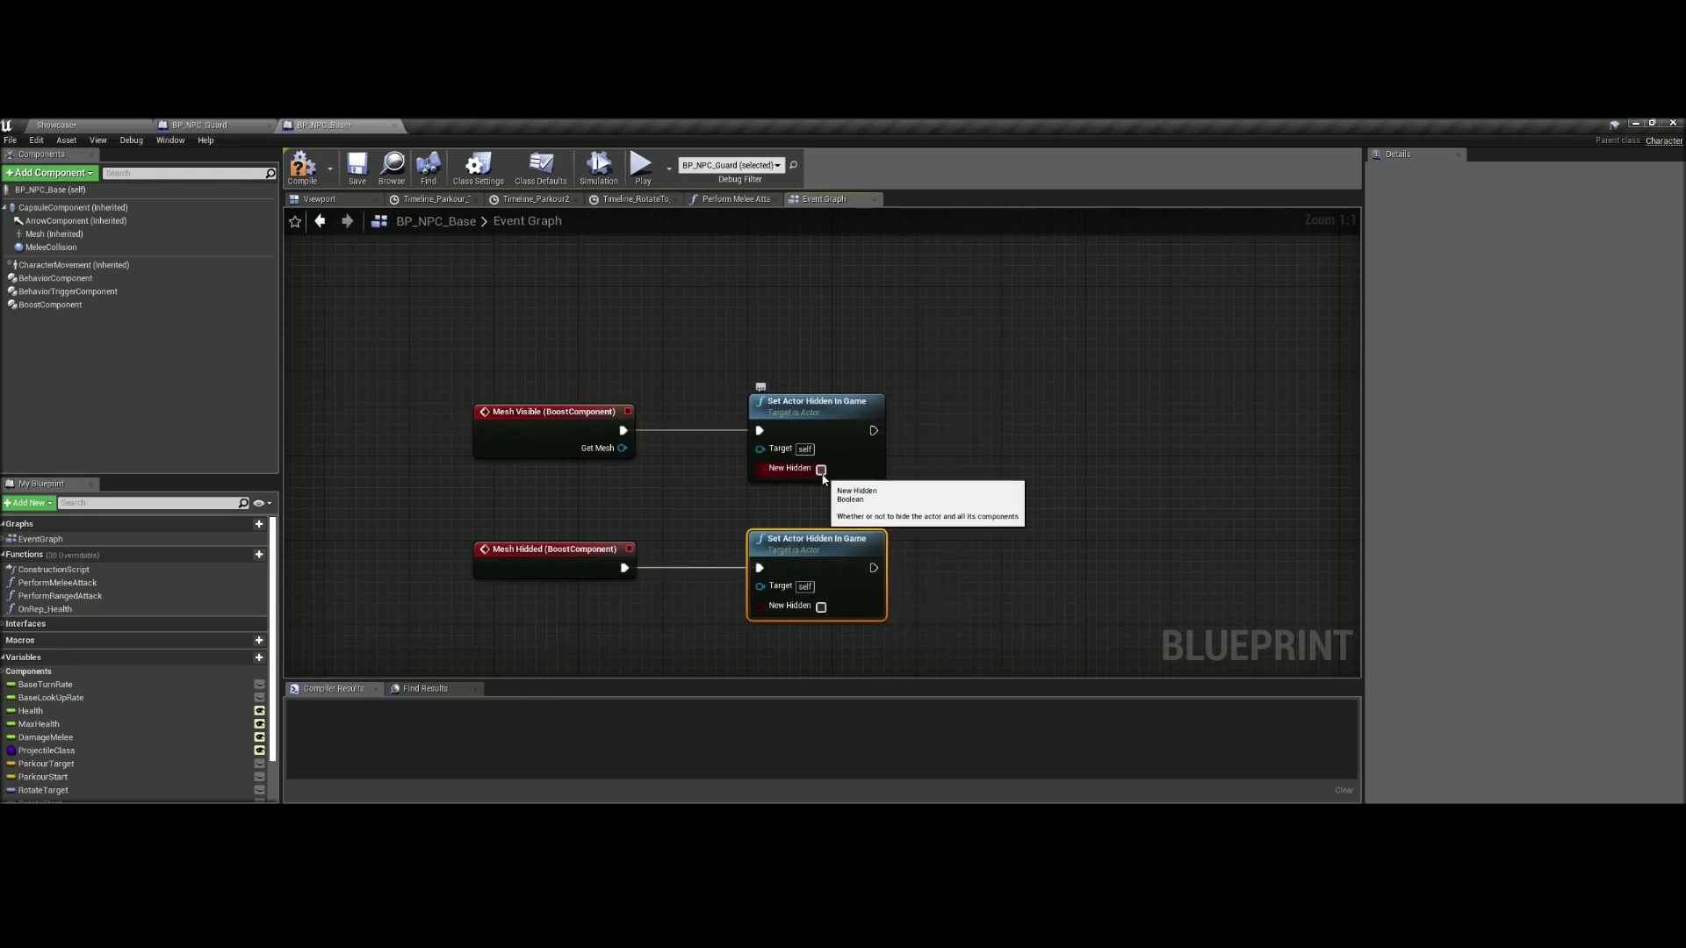
click(821, 607)
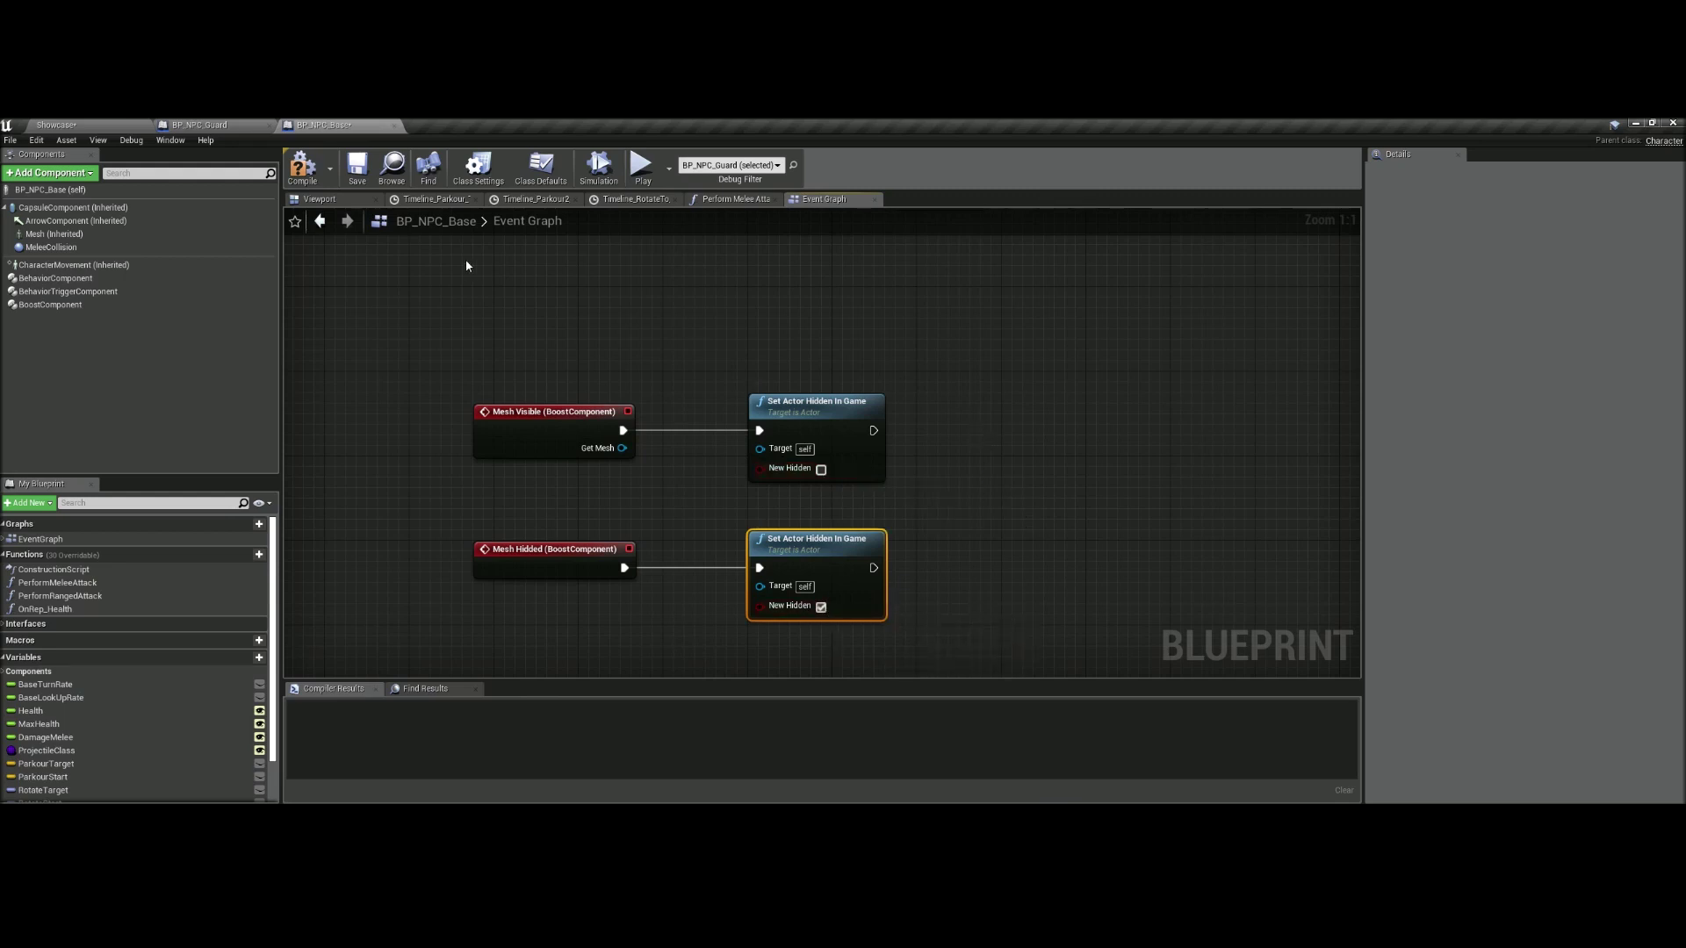
click(297, 172)
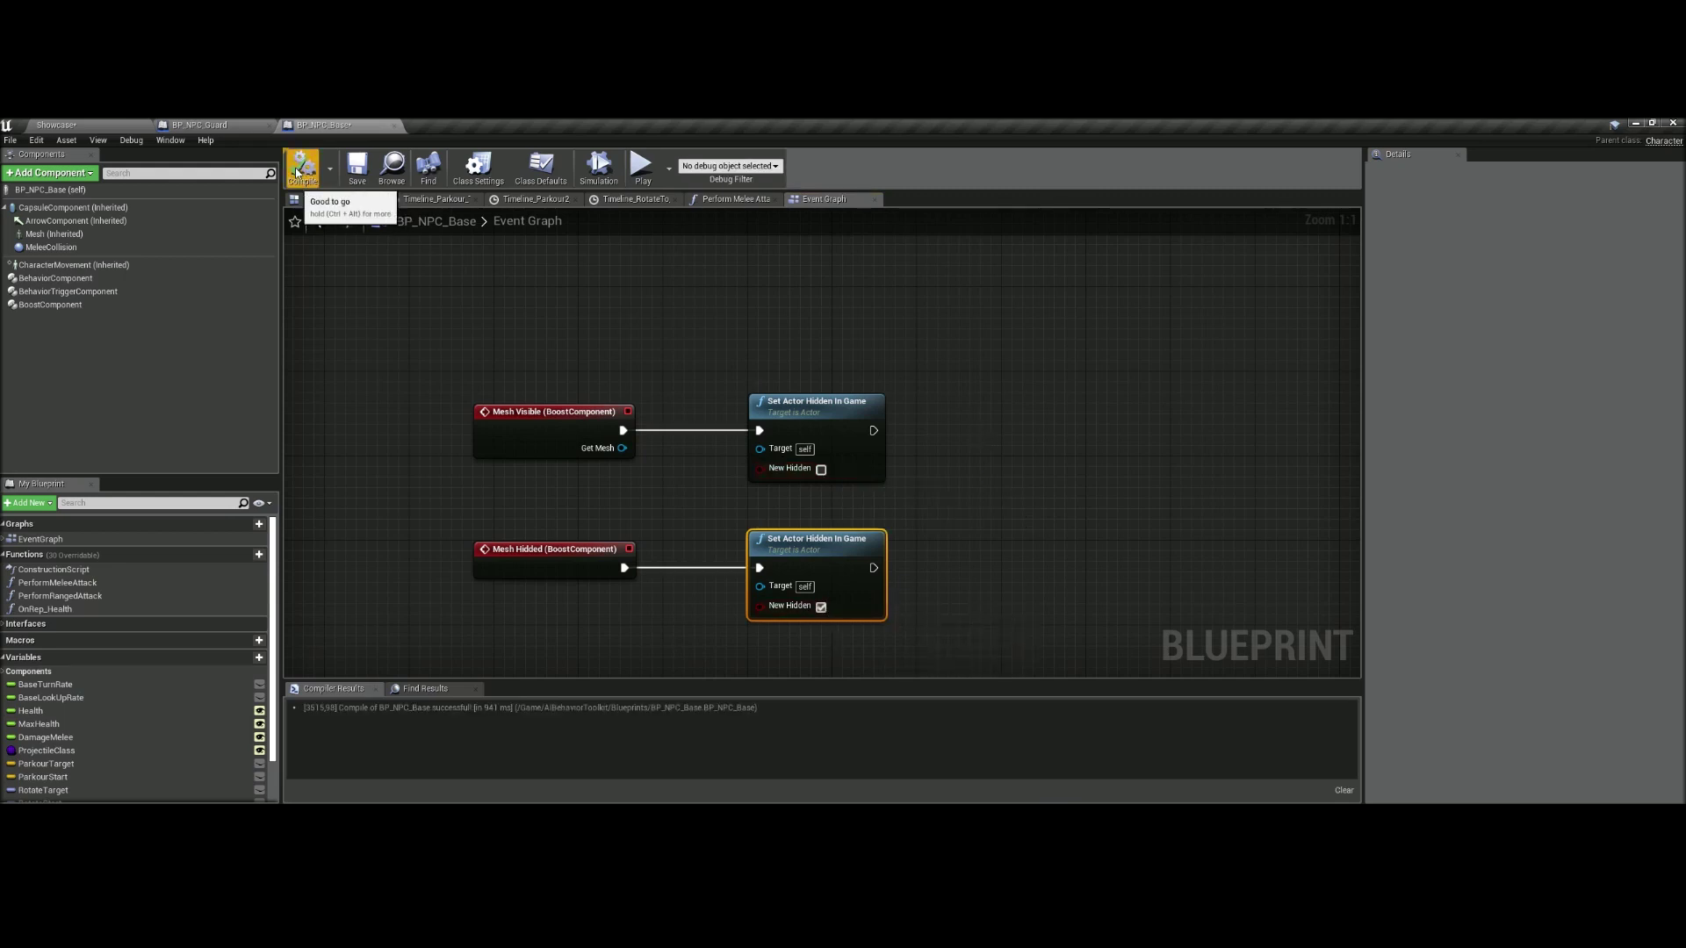
- Examine the BoostComponent's settings and trace the NPC's damage logic through to the On Death calls in the event graph
scroll(797, 372, down, 3)
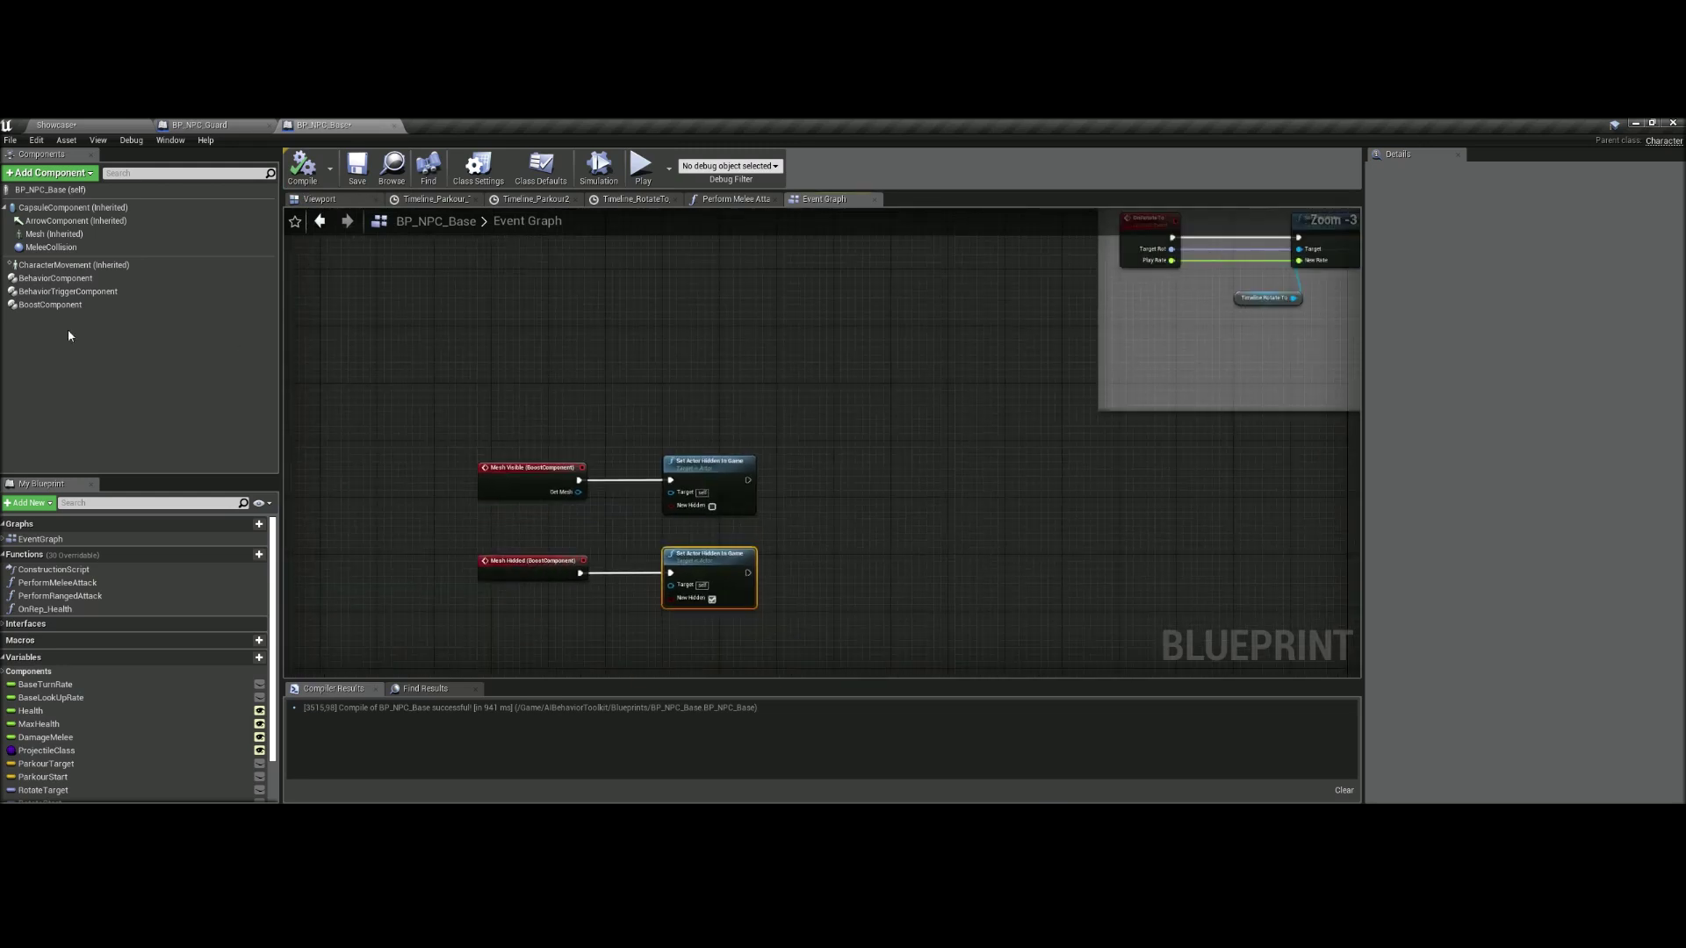
click(50, 305)
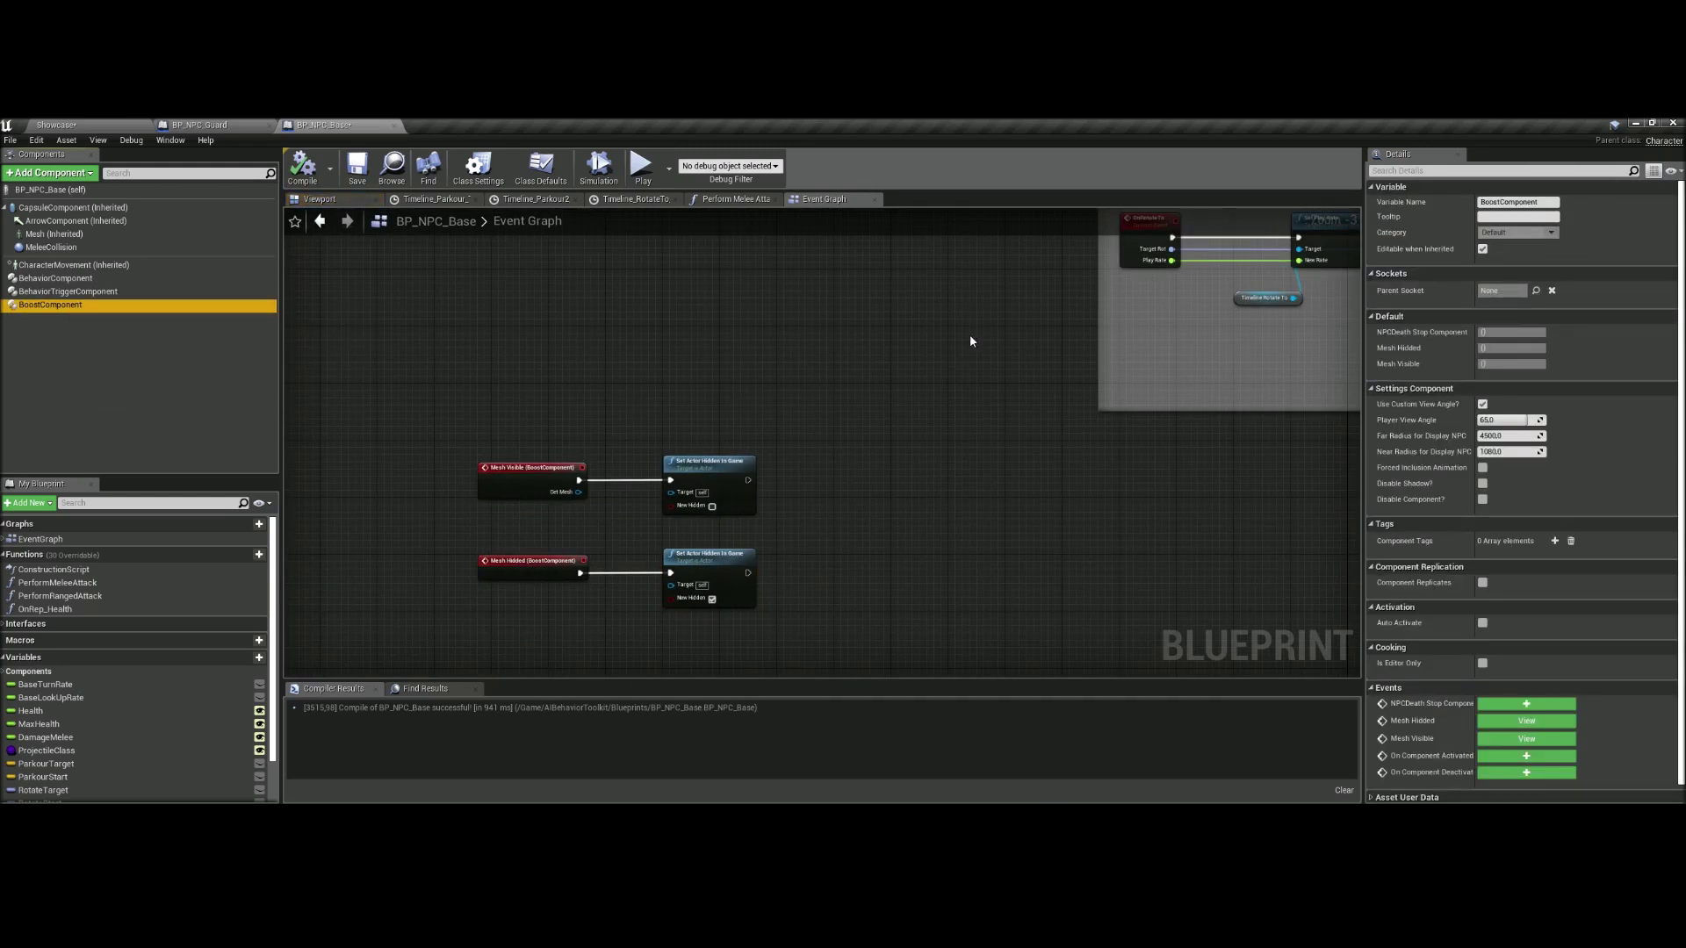
scroll(755, 465, down, 5)
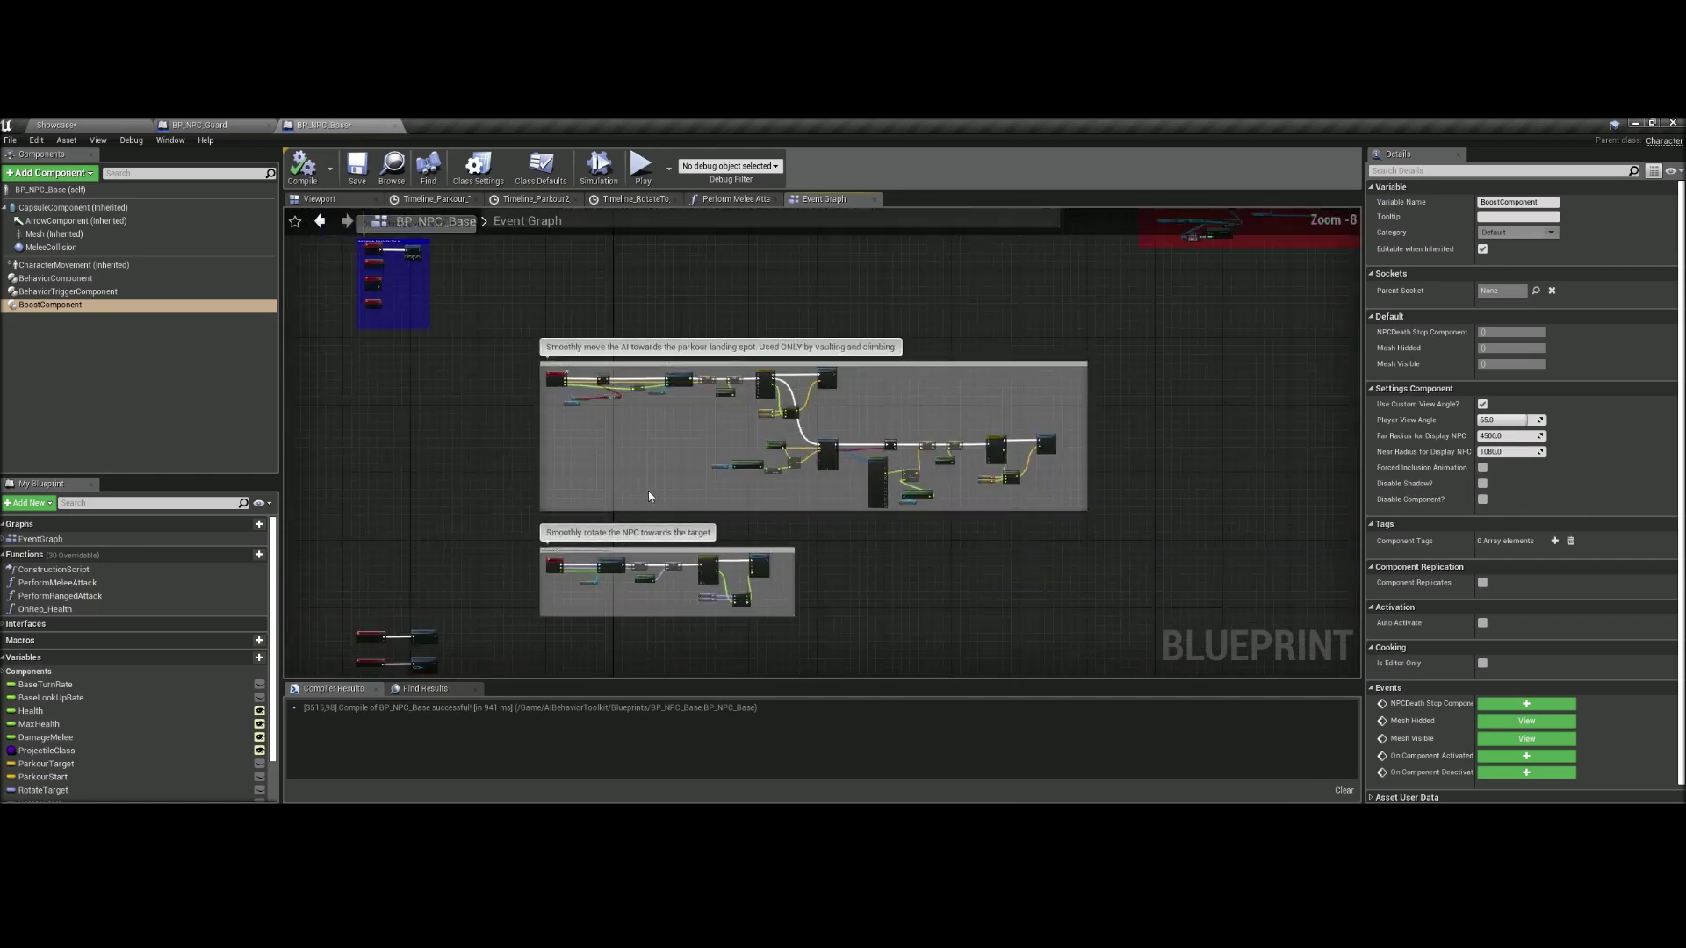
scroll(648, 492, down, 3)
right_drag(841, 353, 849, 505)
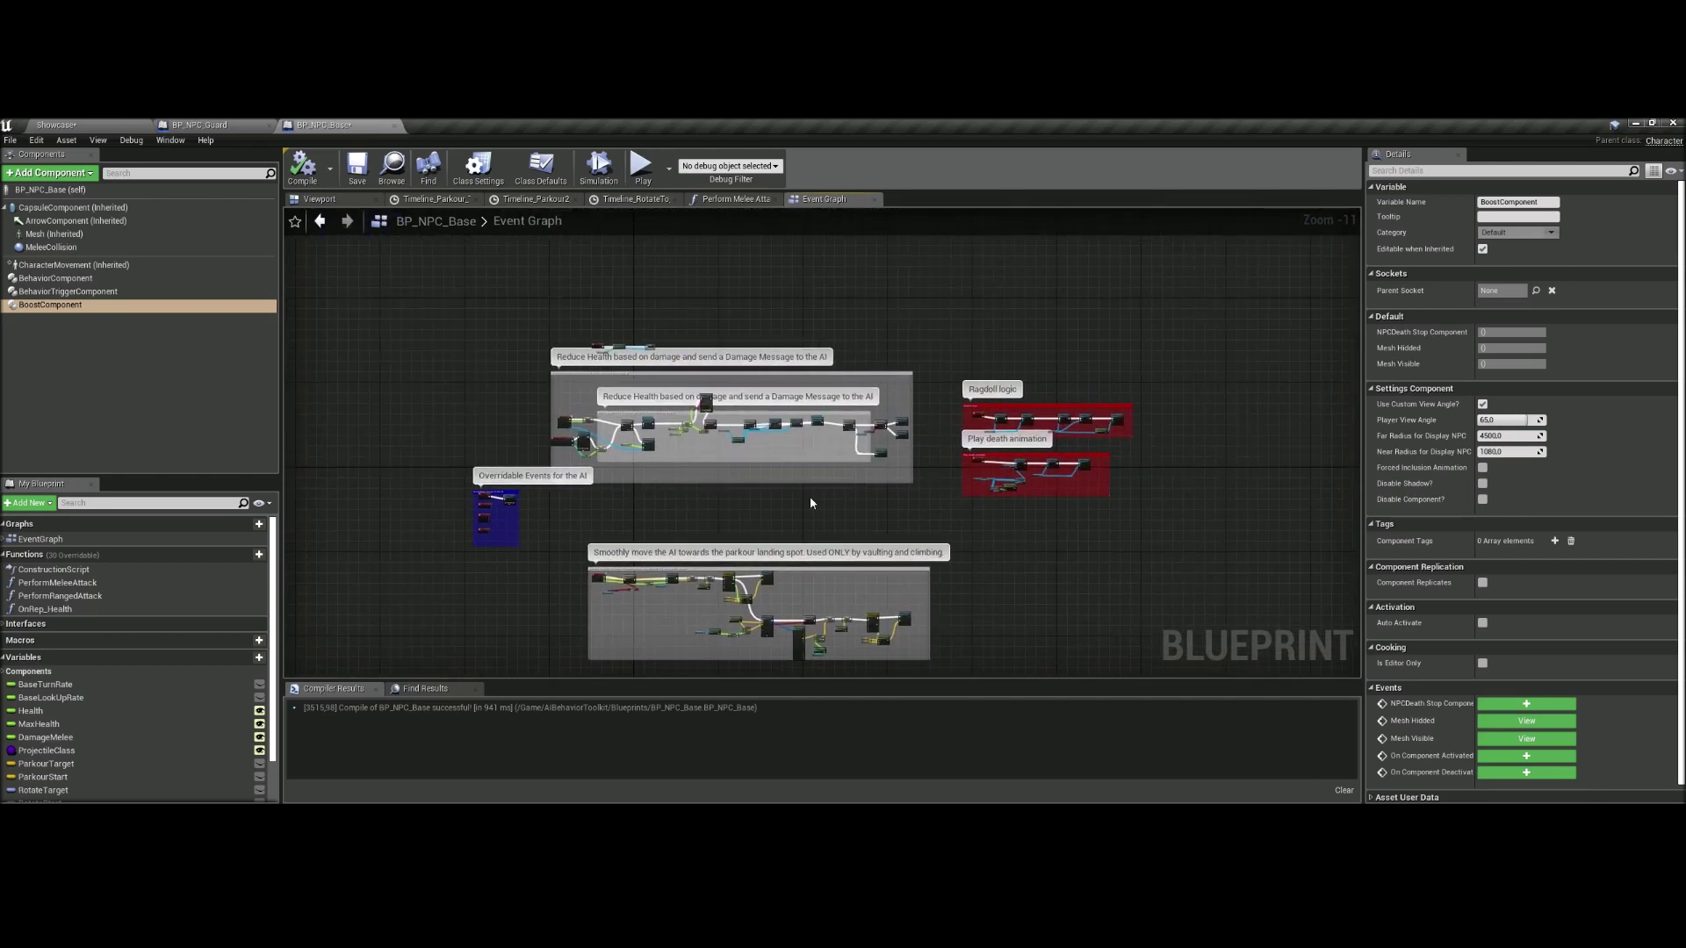
scroll(496, 399, up, 7)
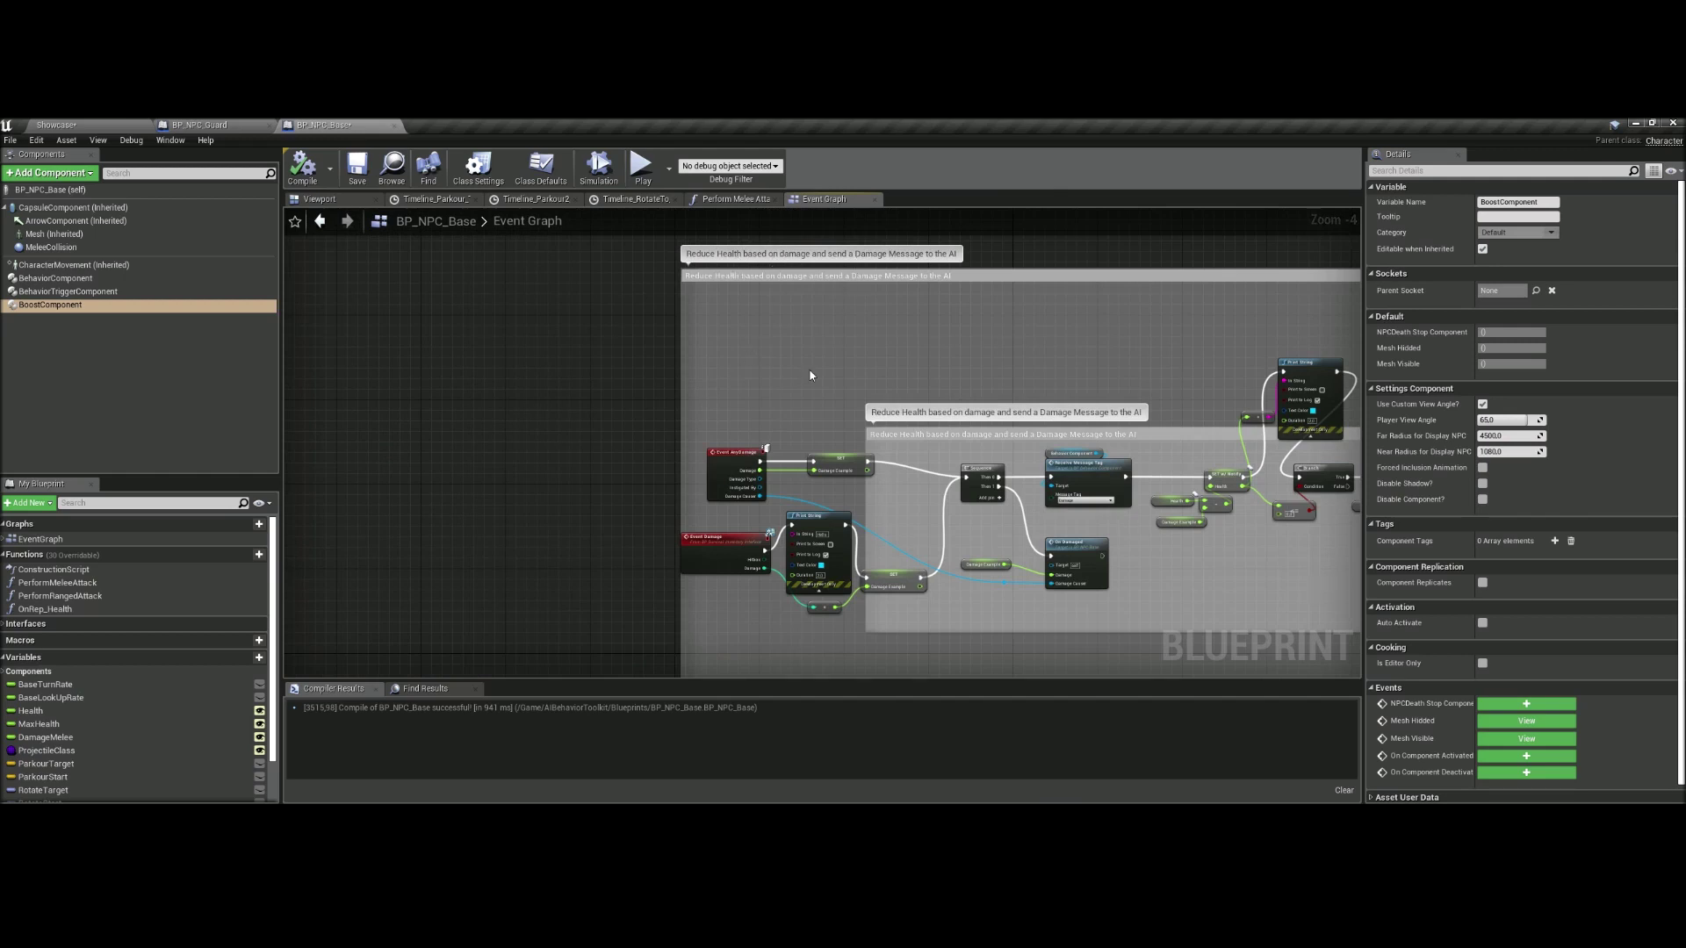
scroll(760, 373, up, 3)
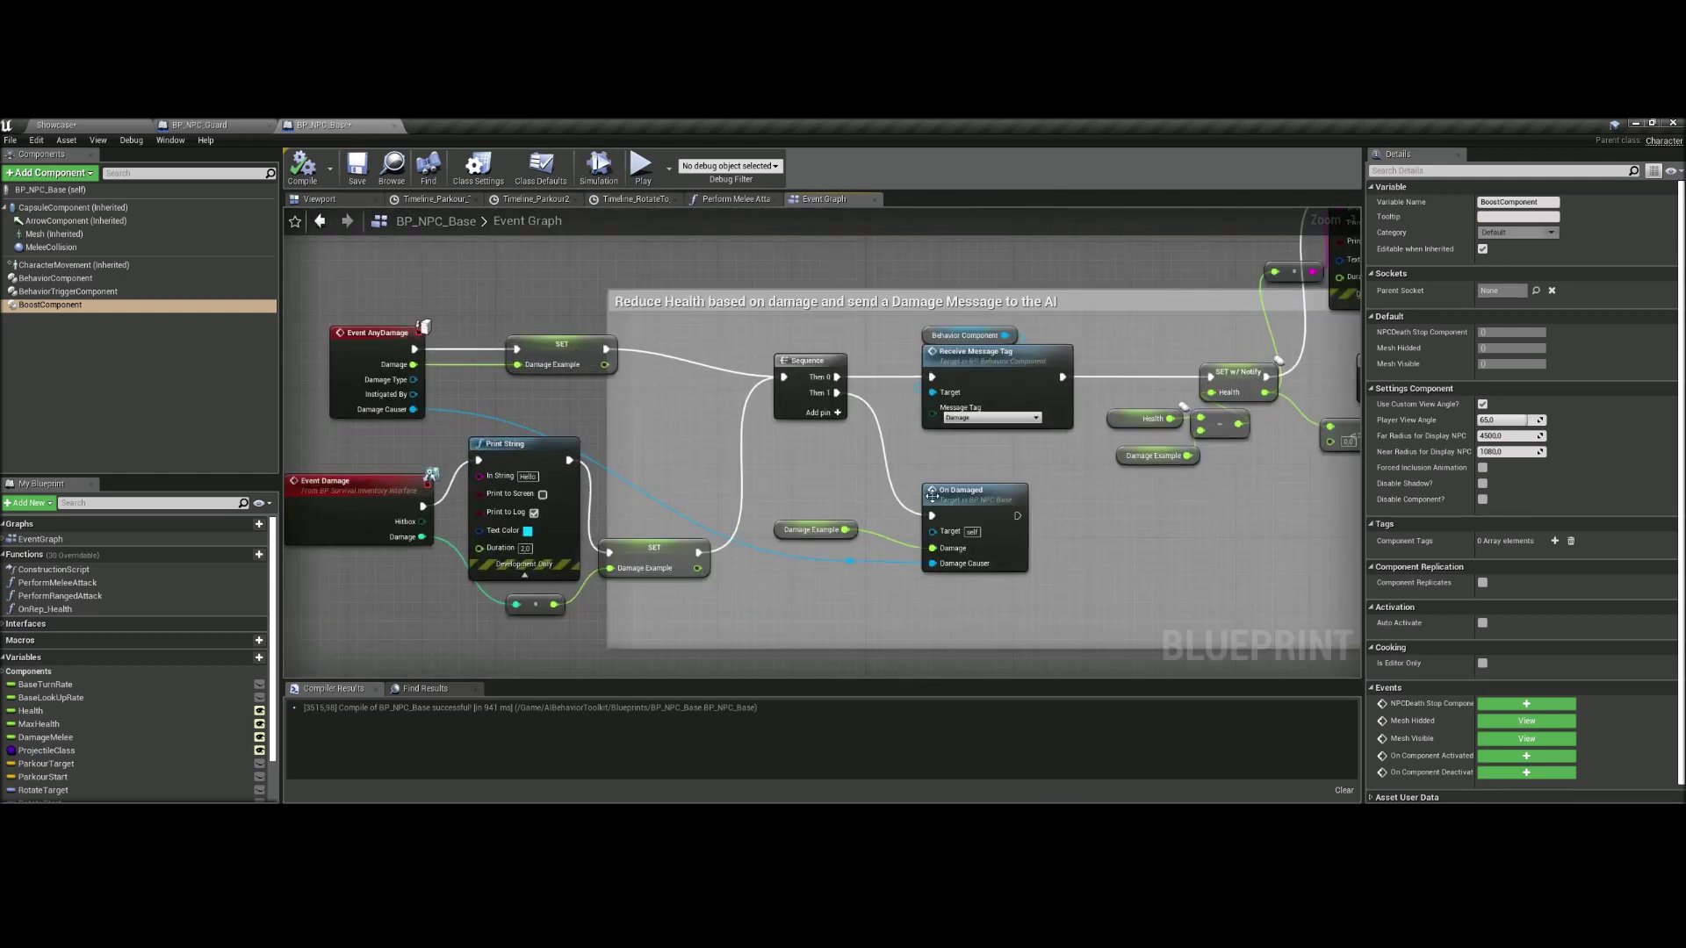
right_drag(931, 497, 815, 435)
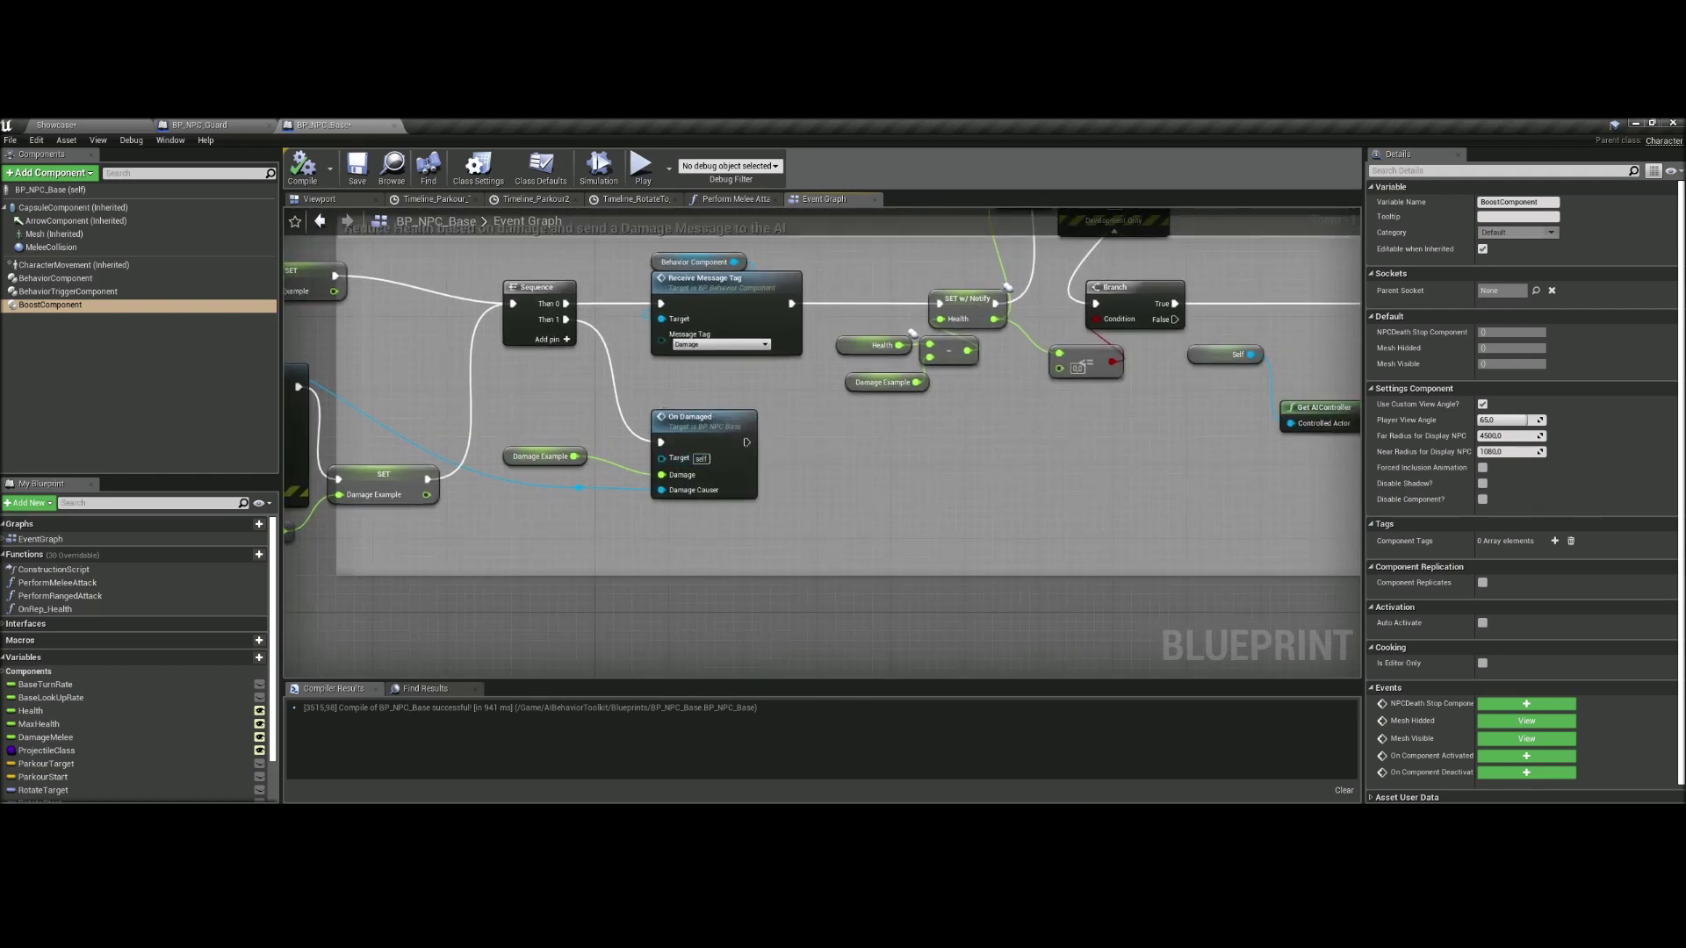
right_drag(1006, 481, 655, 587)
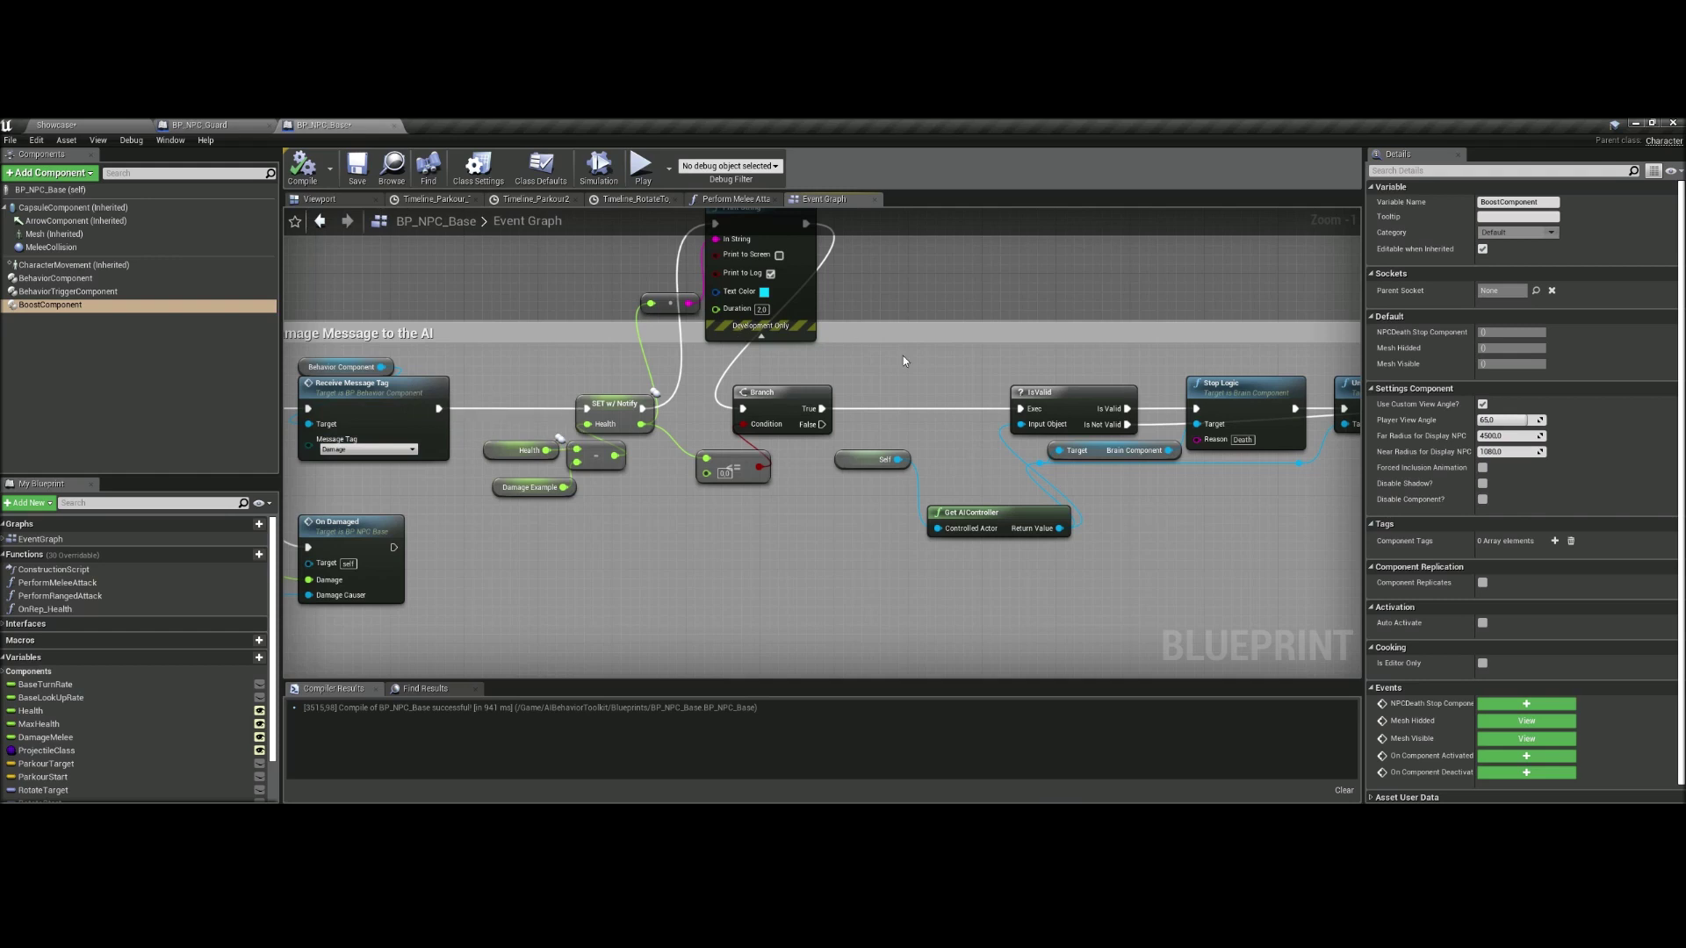
right_drag(904, 361, 776, 365)
right_drag(966, 343, 810, 375)
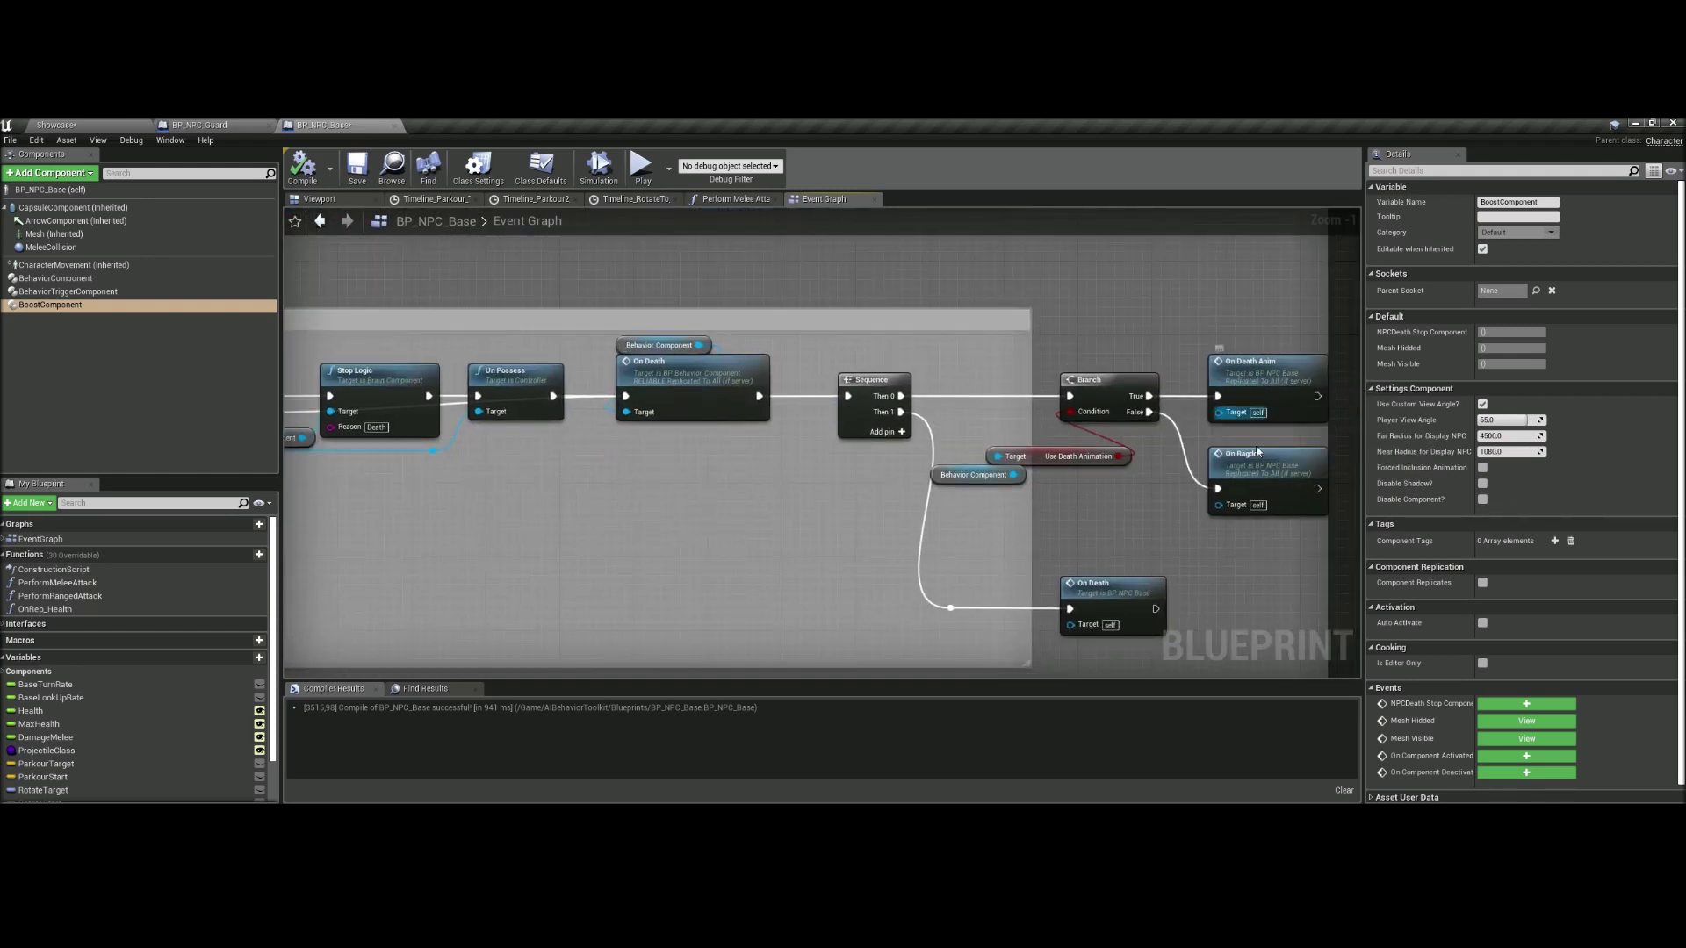
right_drag(1168, 508, 906, 446)
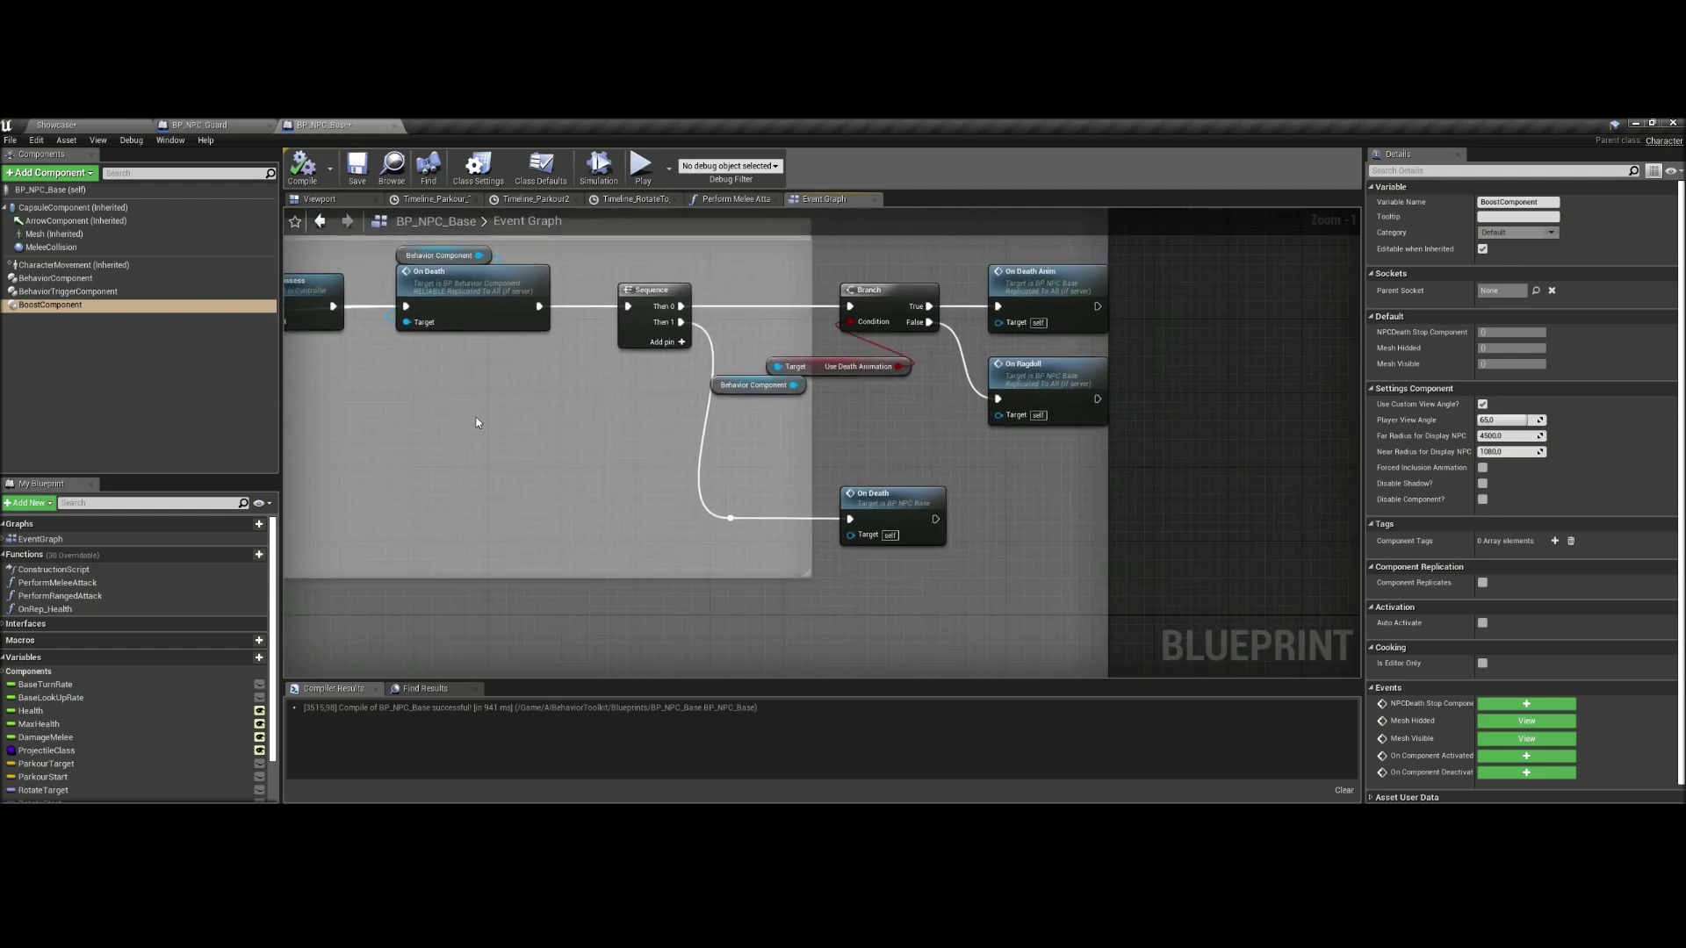
right_drag(571, 319, 793, 394)
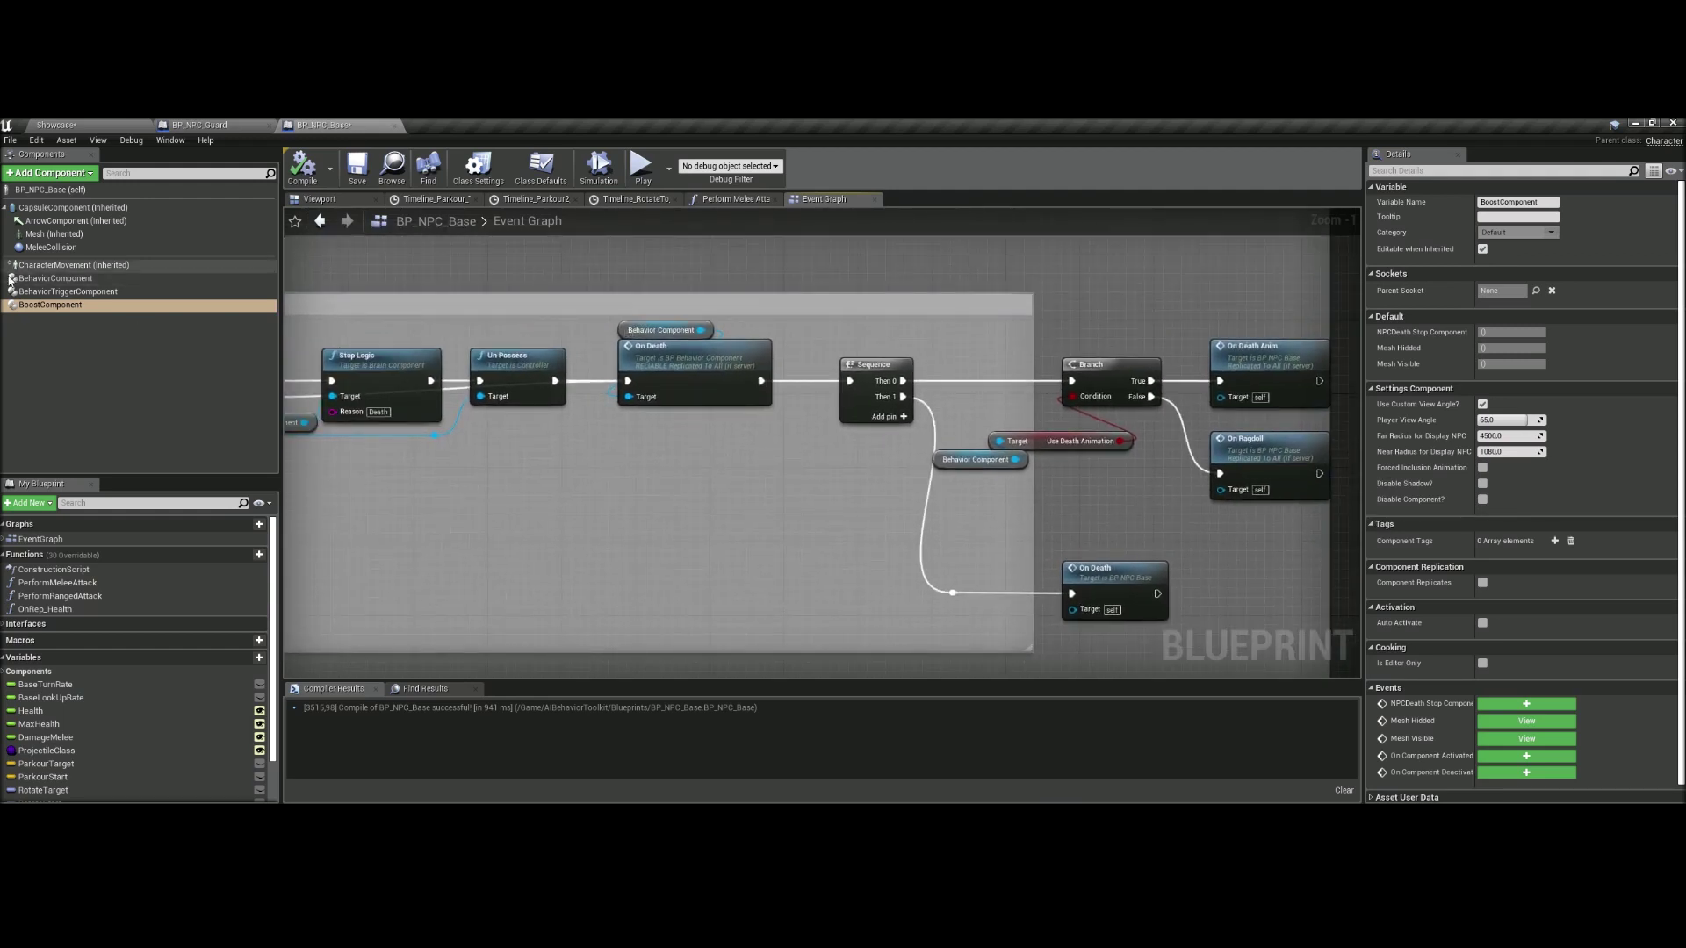
- Insert a Boost Component call to NPCDeath Stop Component Event between the Behavior Component's On Death node and the following Sequence node
drag(50, 304, 668, 506)
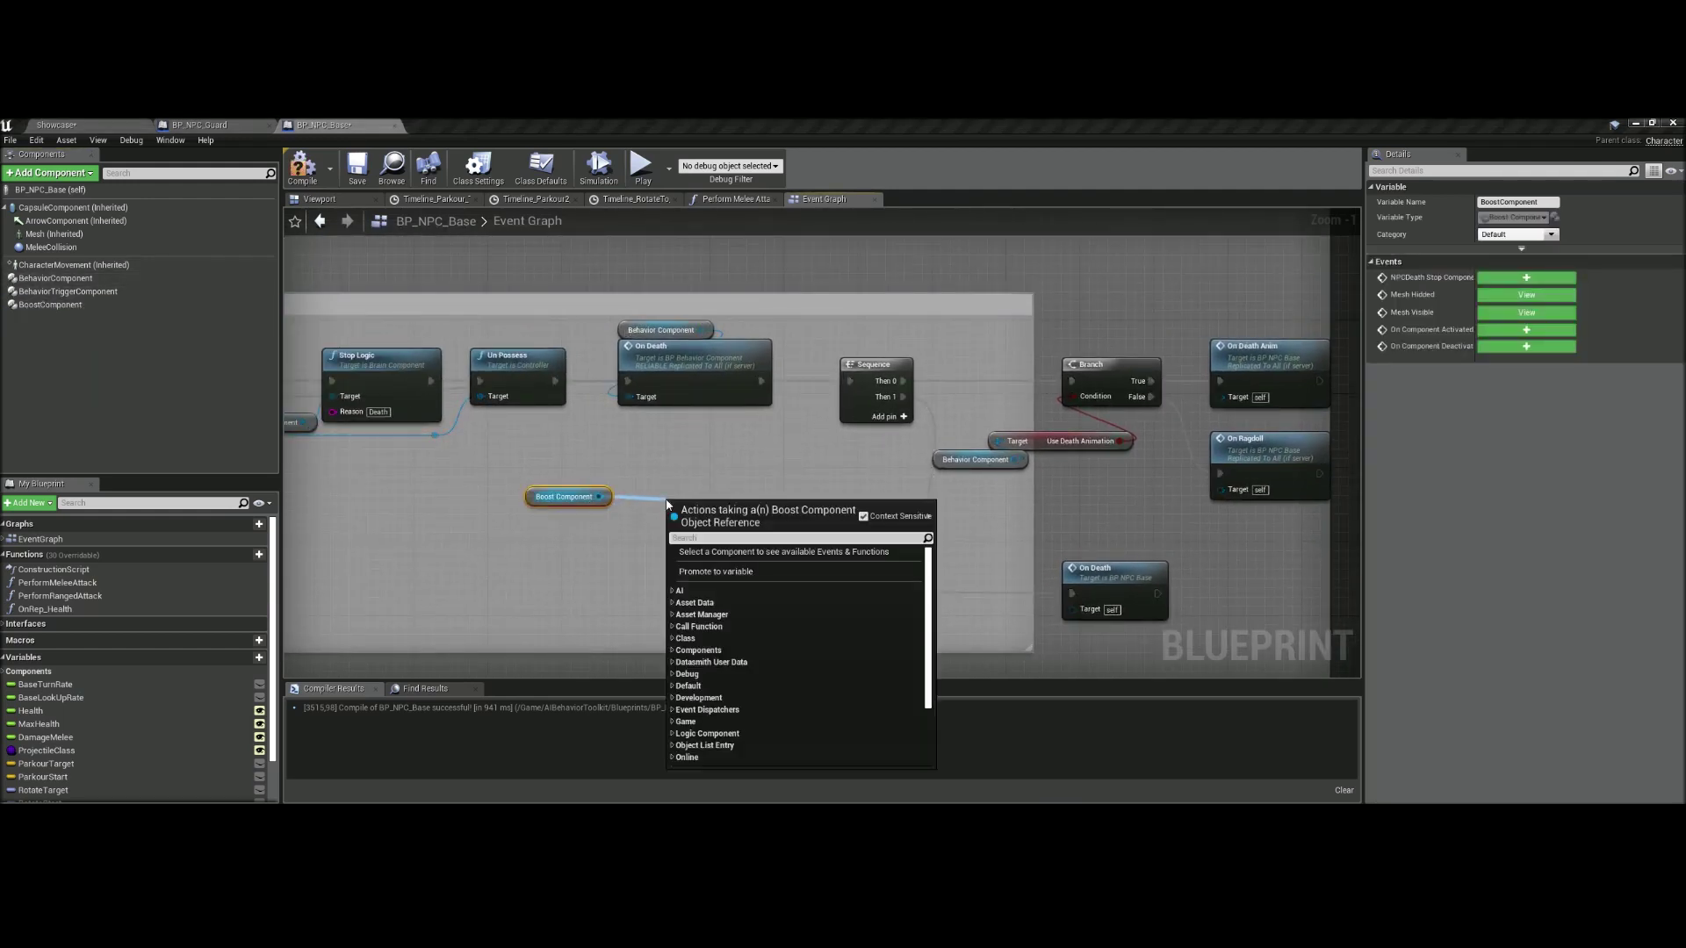
text(npc)
key(Return)
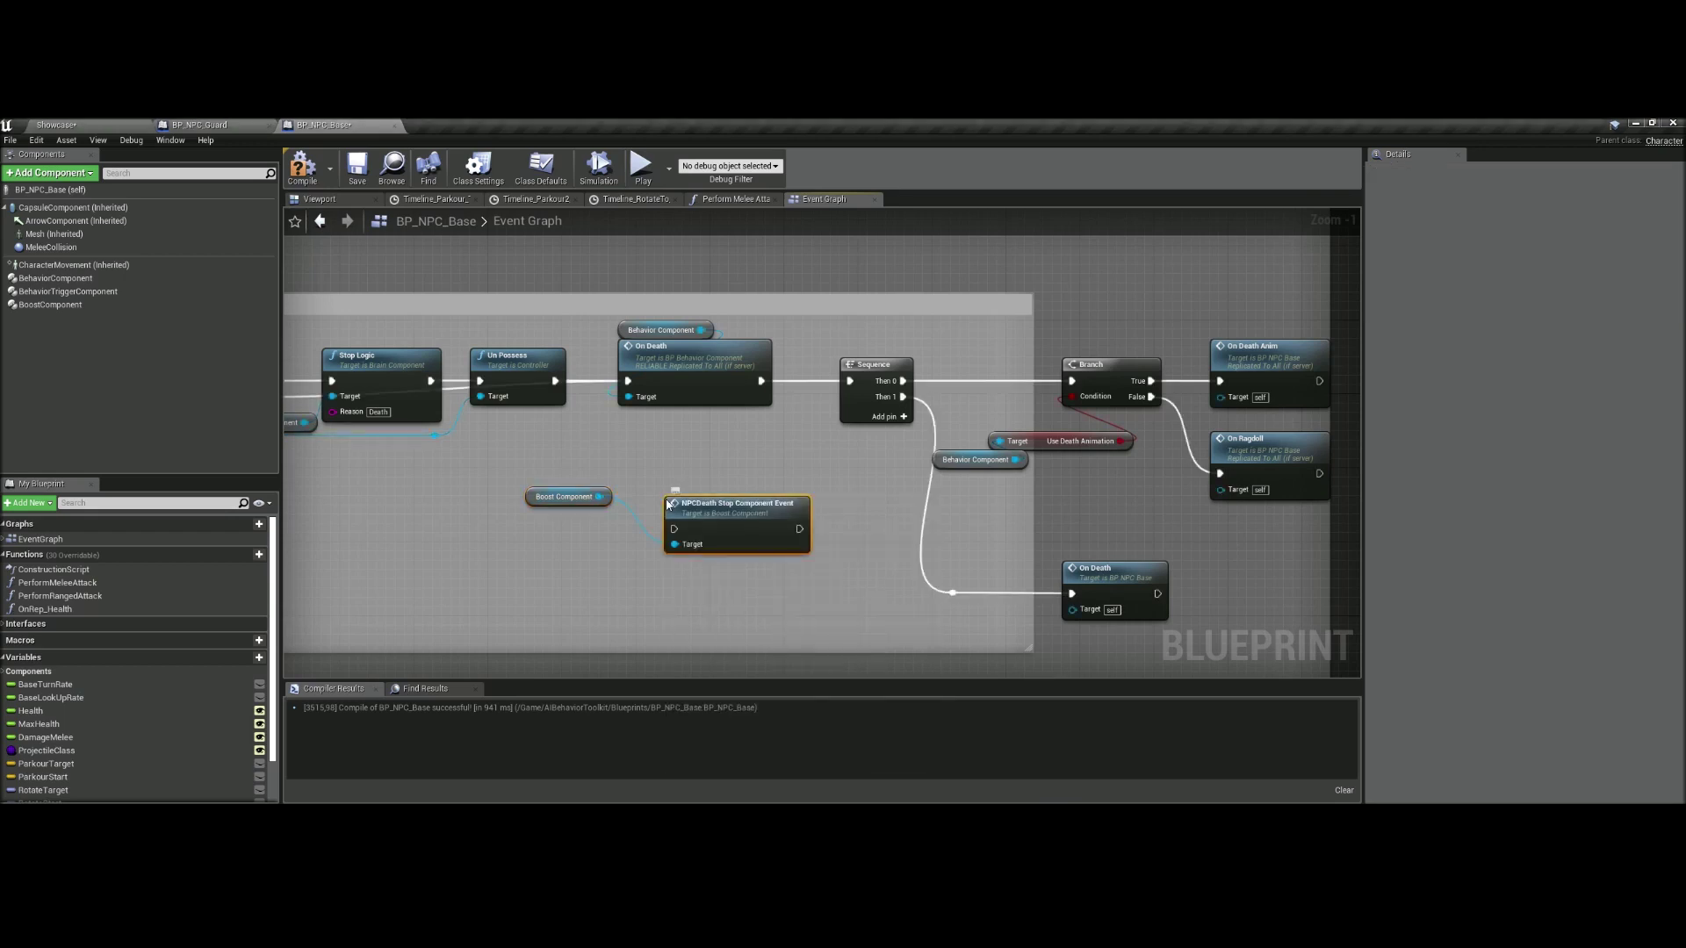
drag(694, 513, 698, 458)
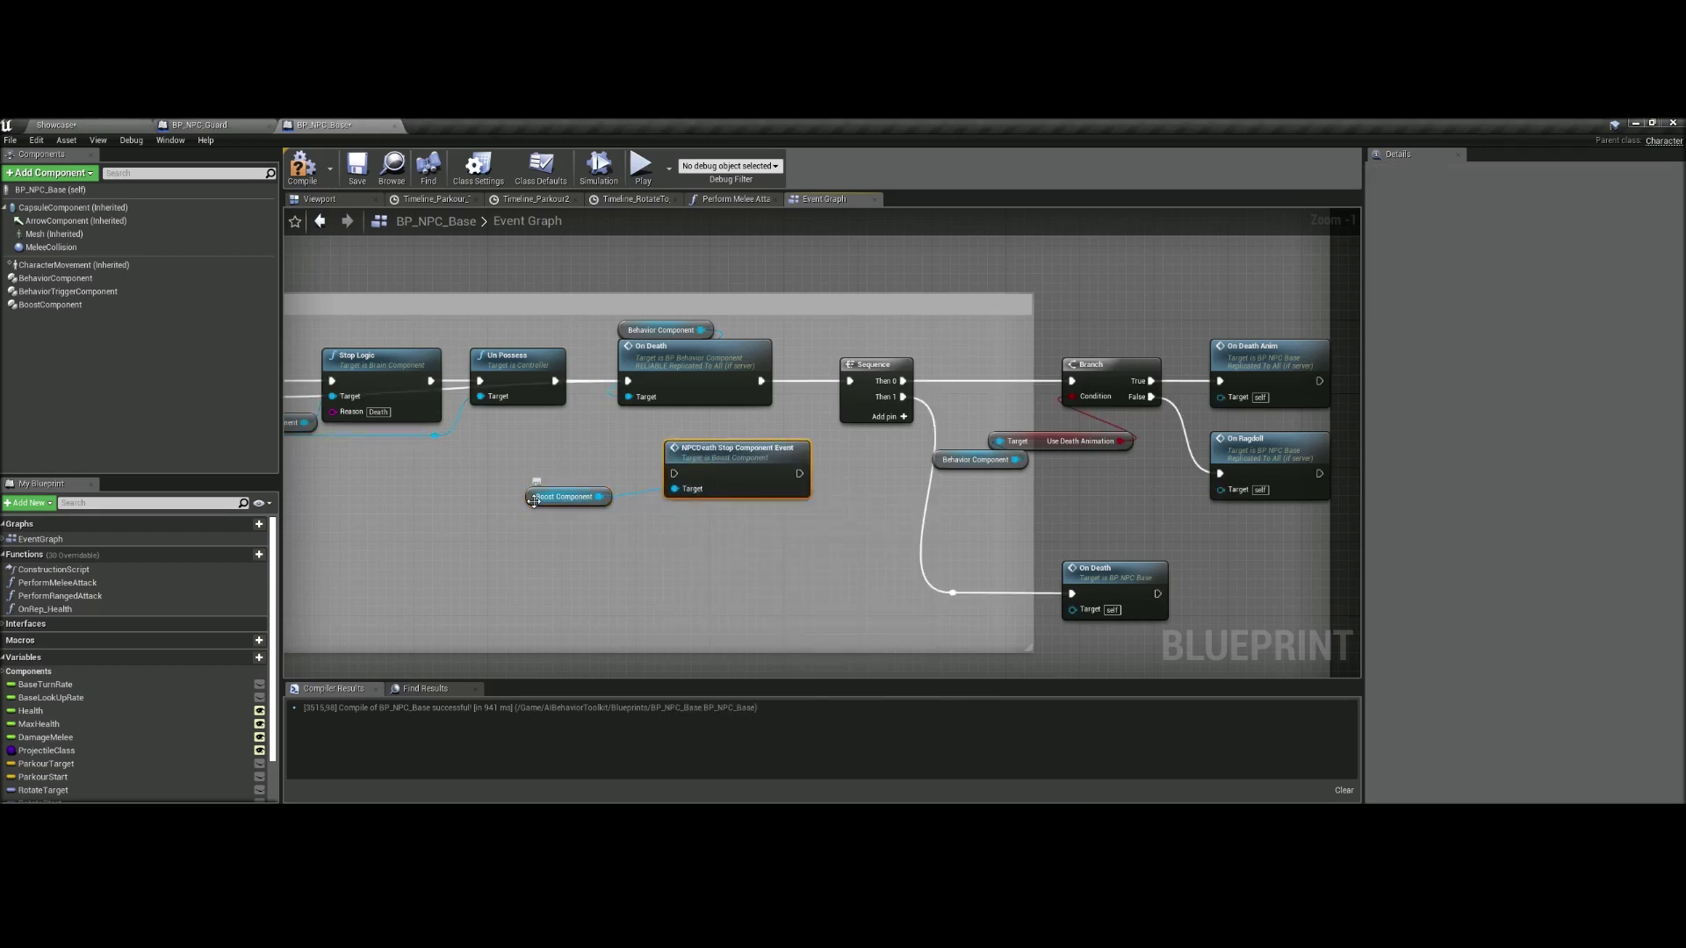
drag(761, 382, 673, 474)
drag(799, 473, 849, 381)
drag(699, 465, 763, 484)
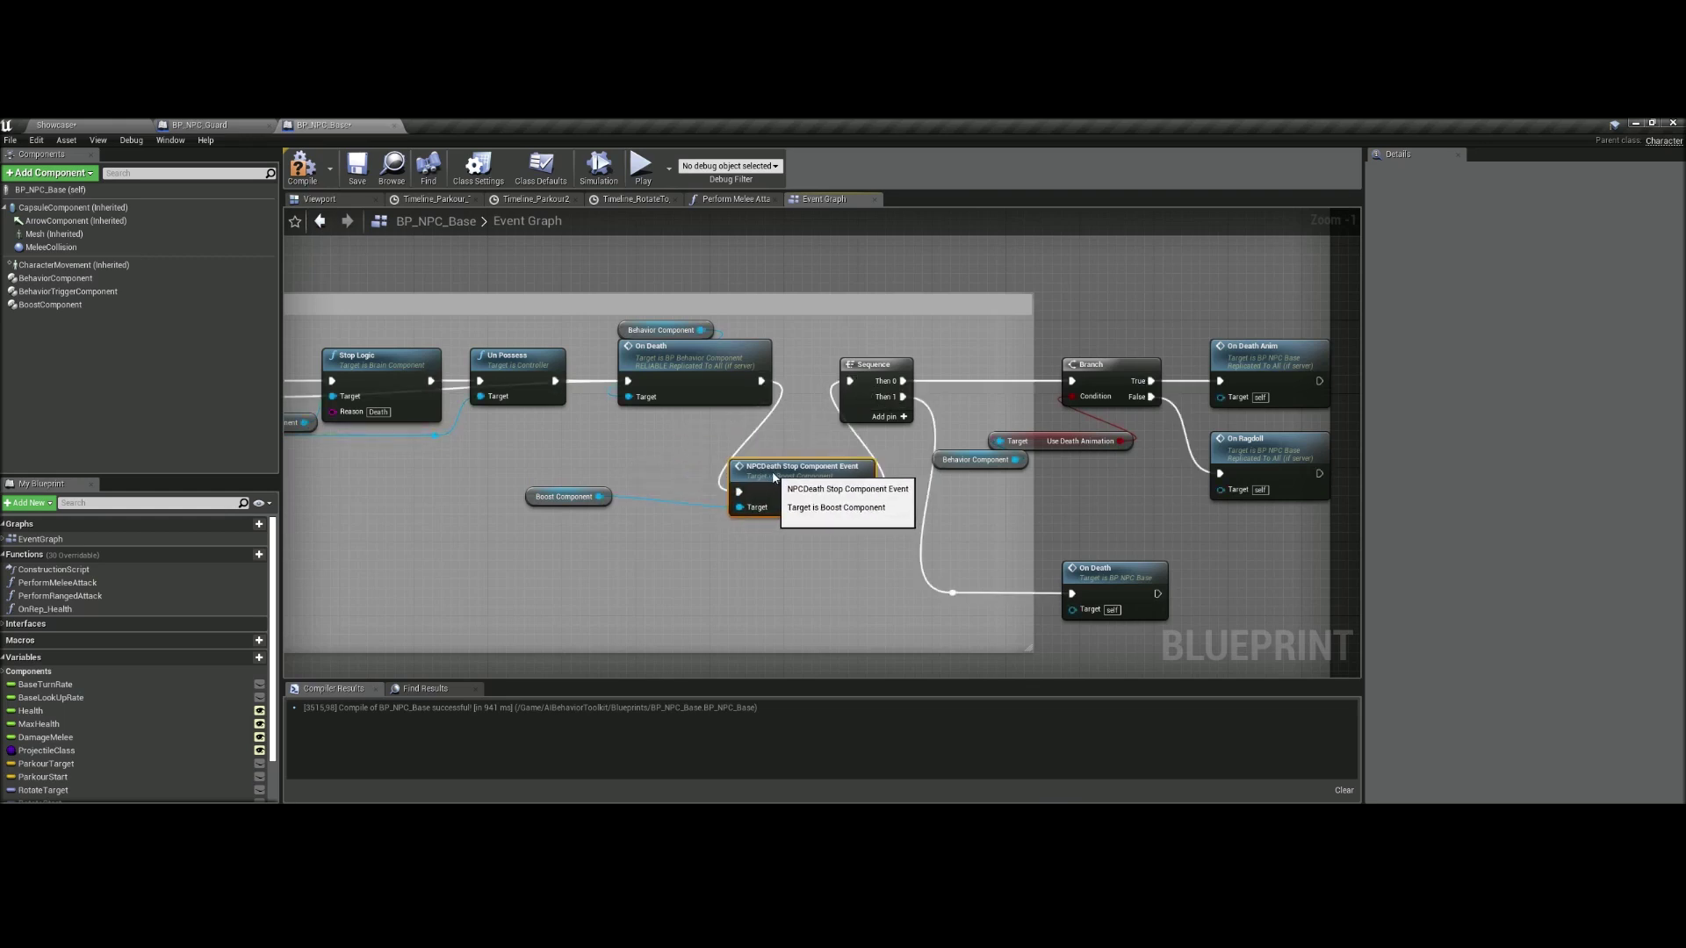
- Move the Boost Component reference closer to the NPCDeath Stop Component Event node and compile the blueprint
drag(554, 500, 624, 534)
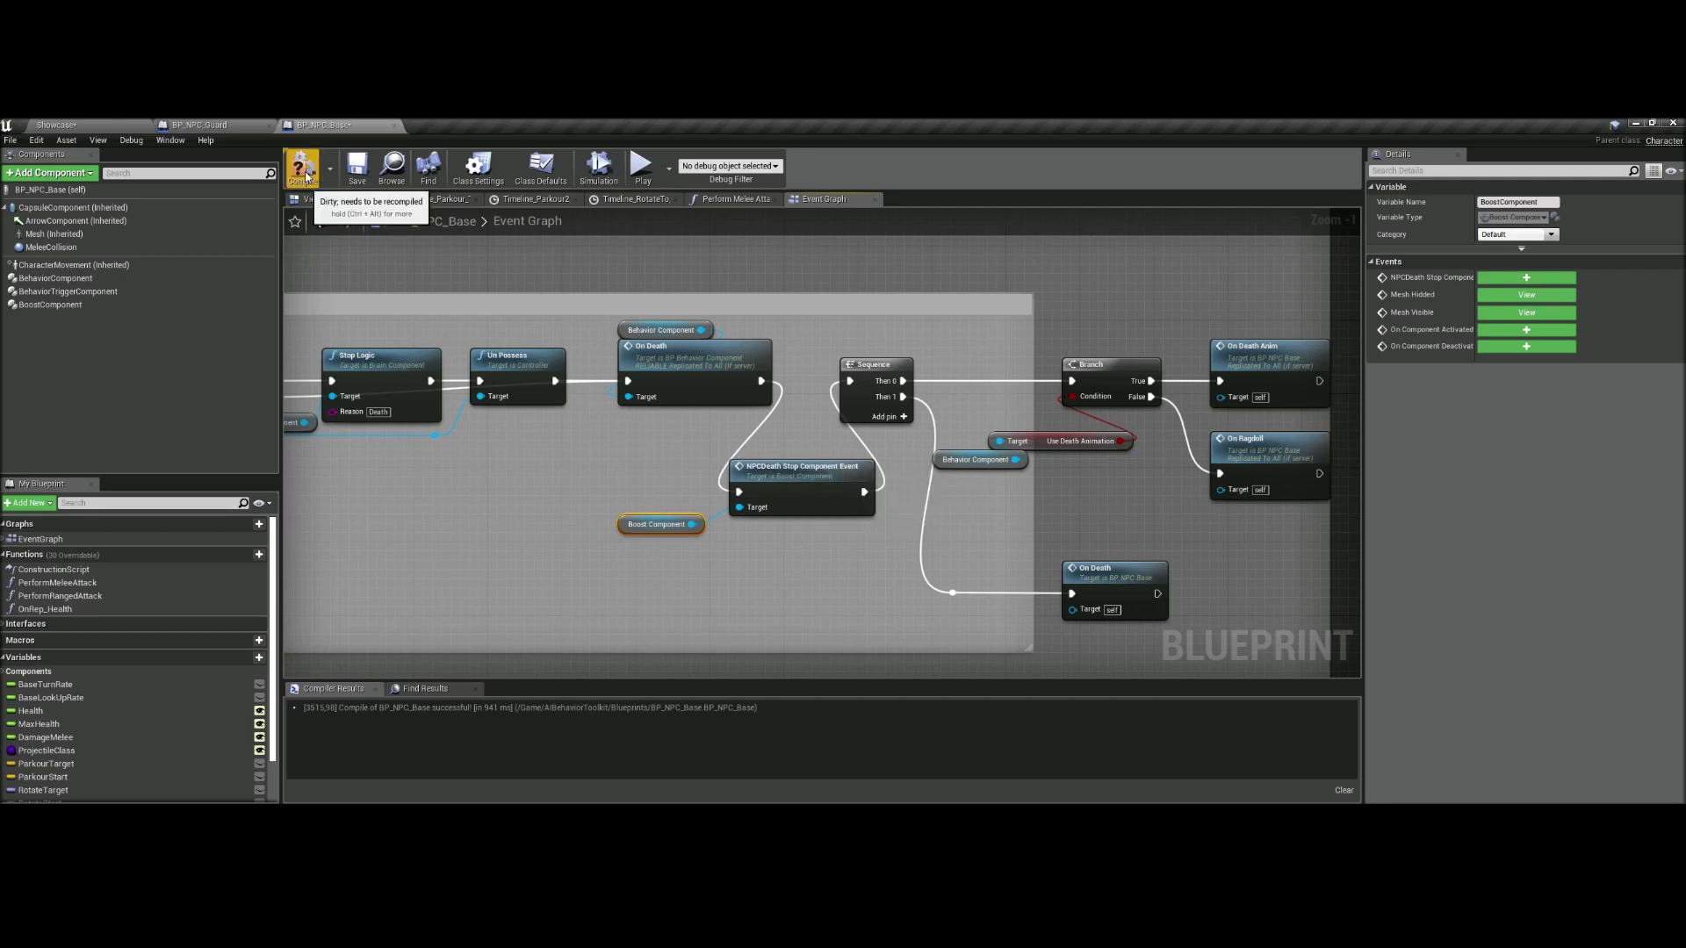
click(305, 173)
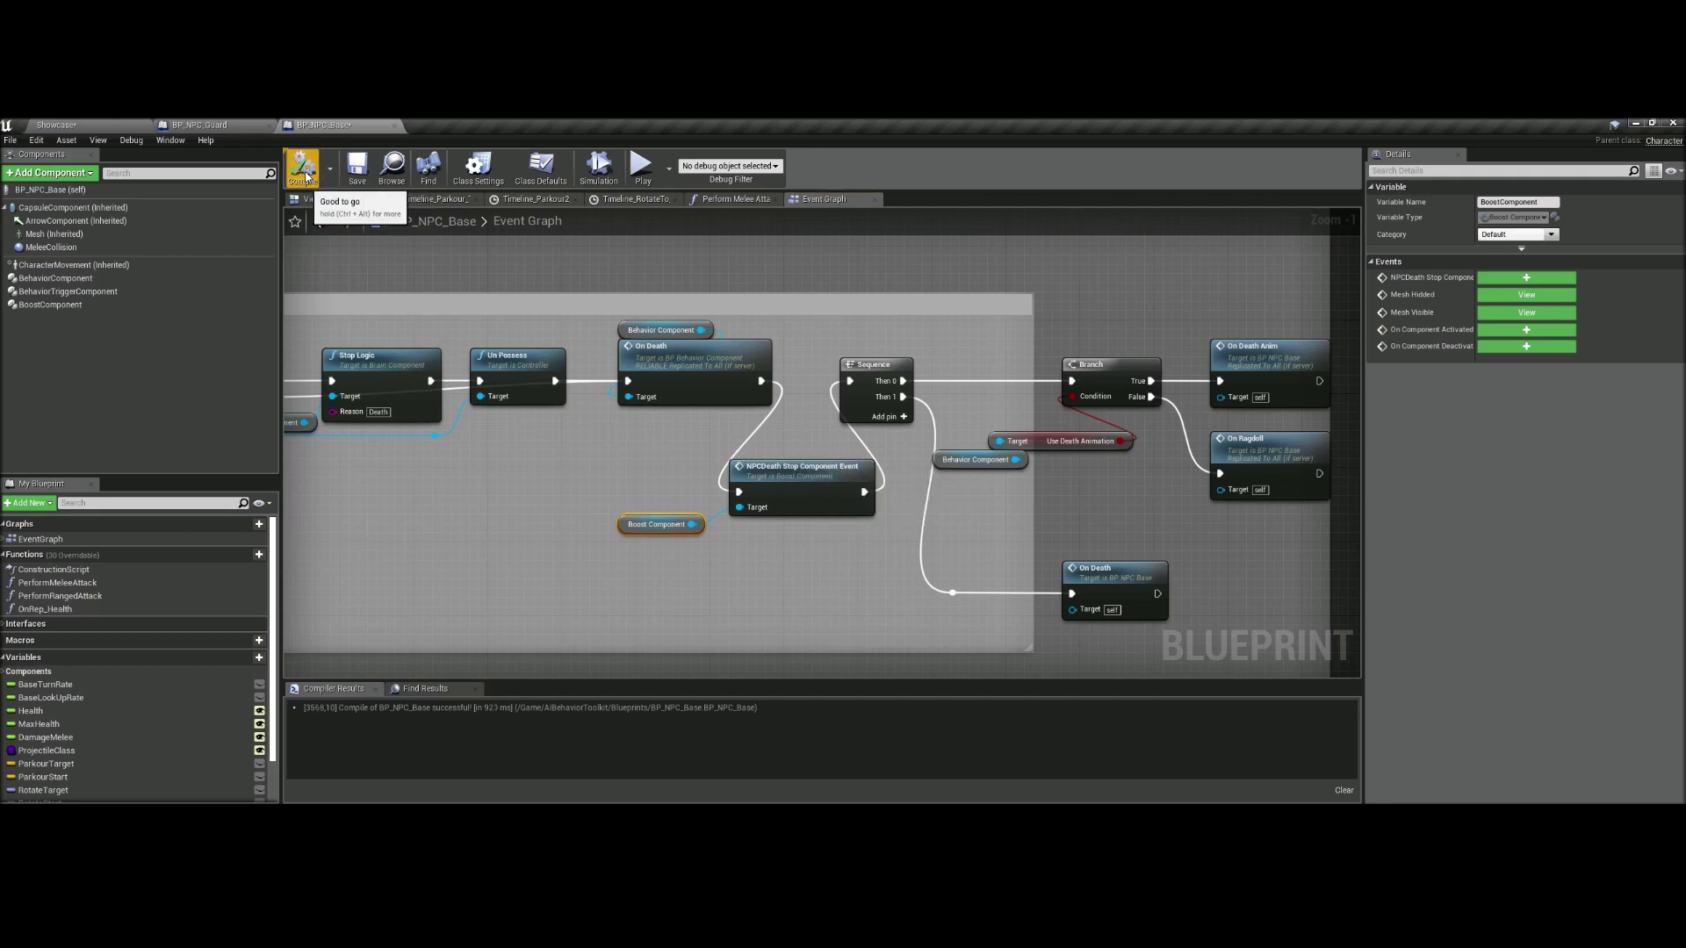
- Move the Mesh Visible and Mesh Hidded events together with their Set Actor Hidden In Game nodes to a free area of the event graph
scroll(421, 451, down, 3)
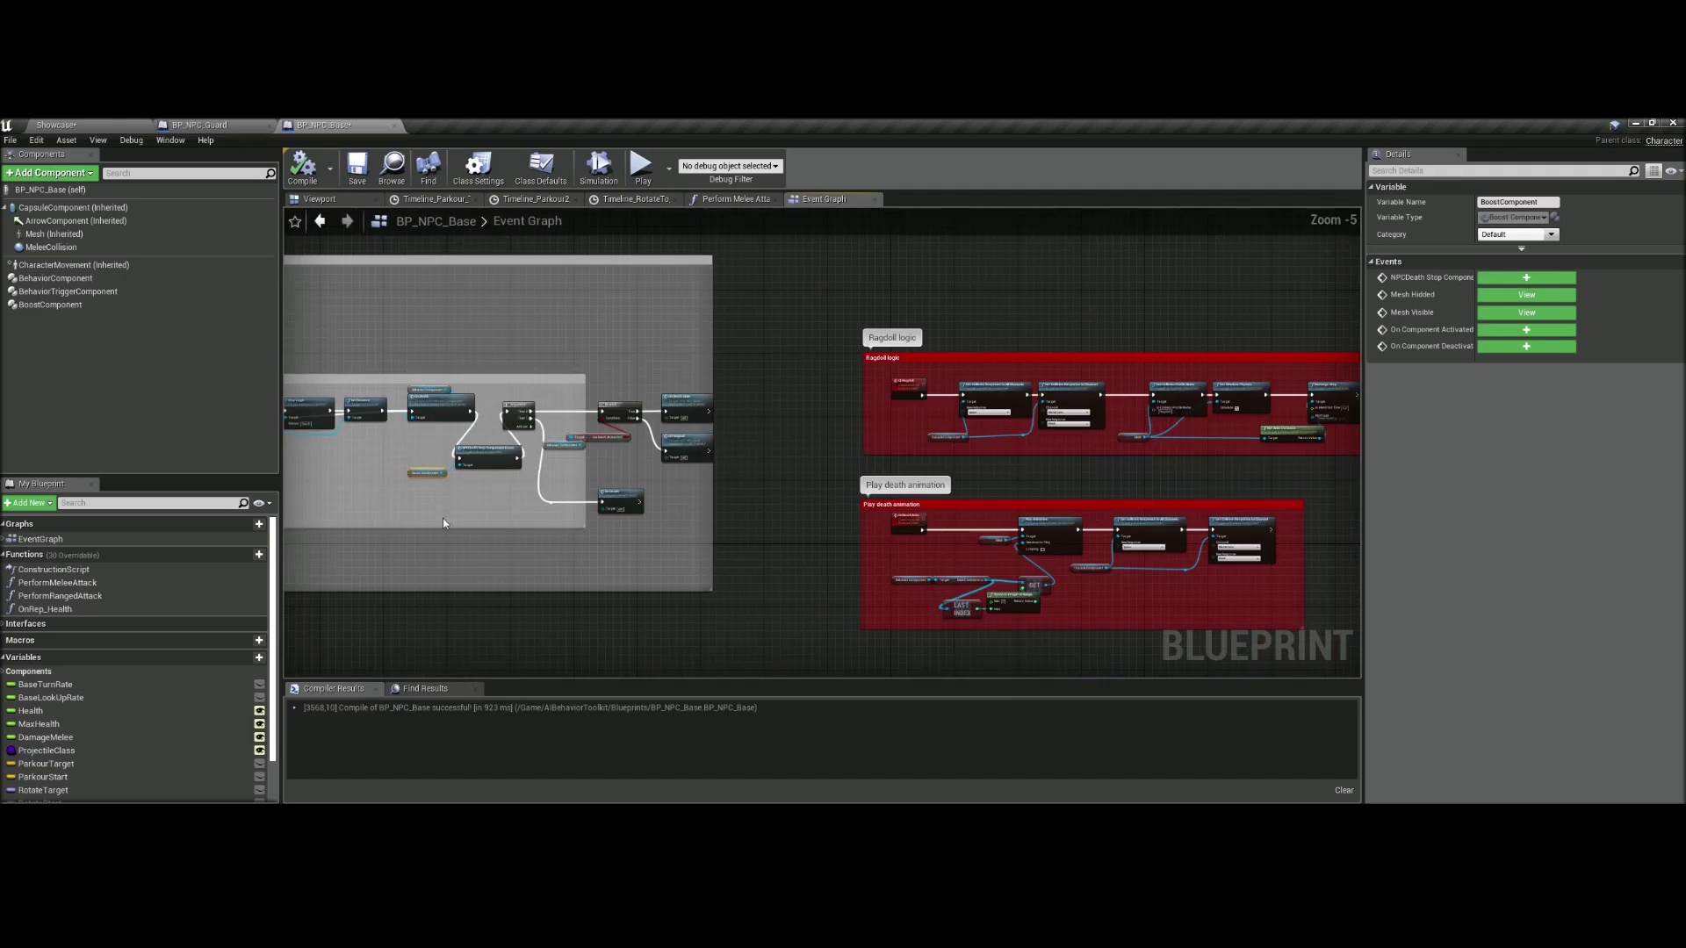
right_drag(443, 518, 883, 453)
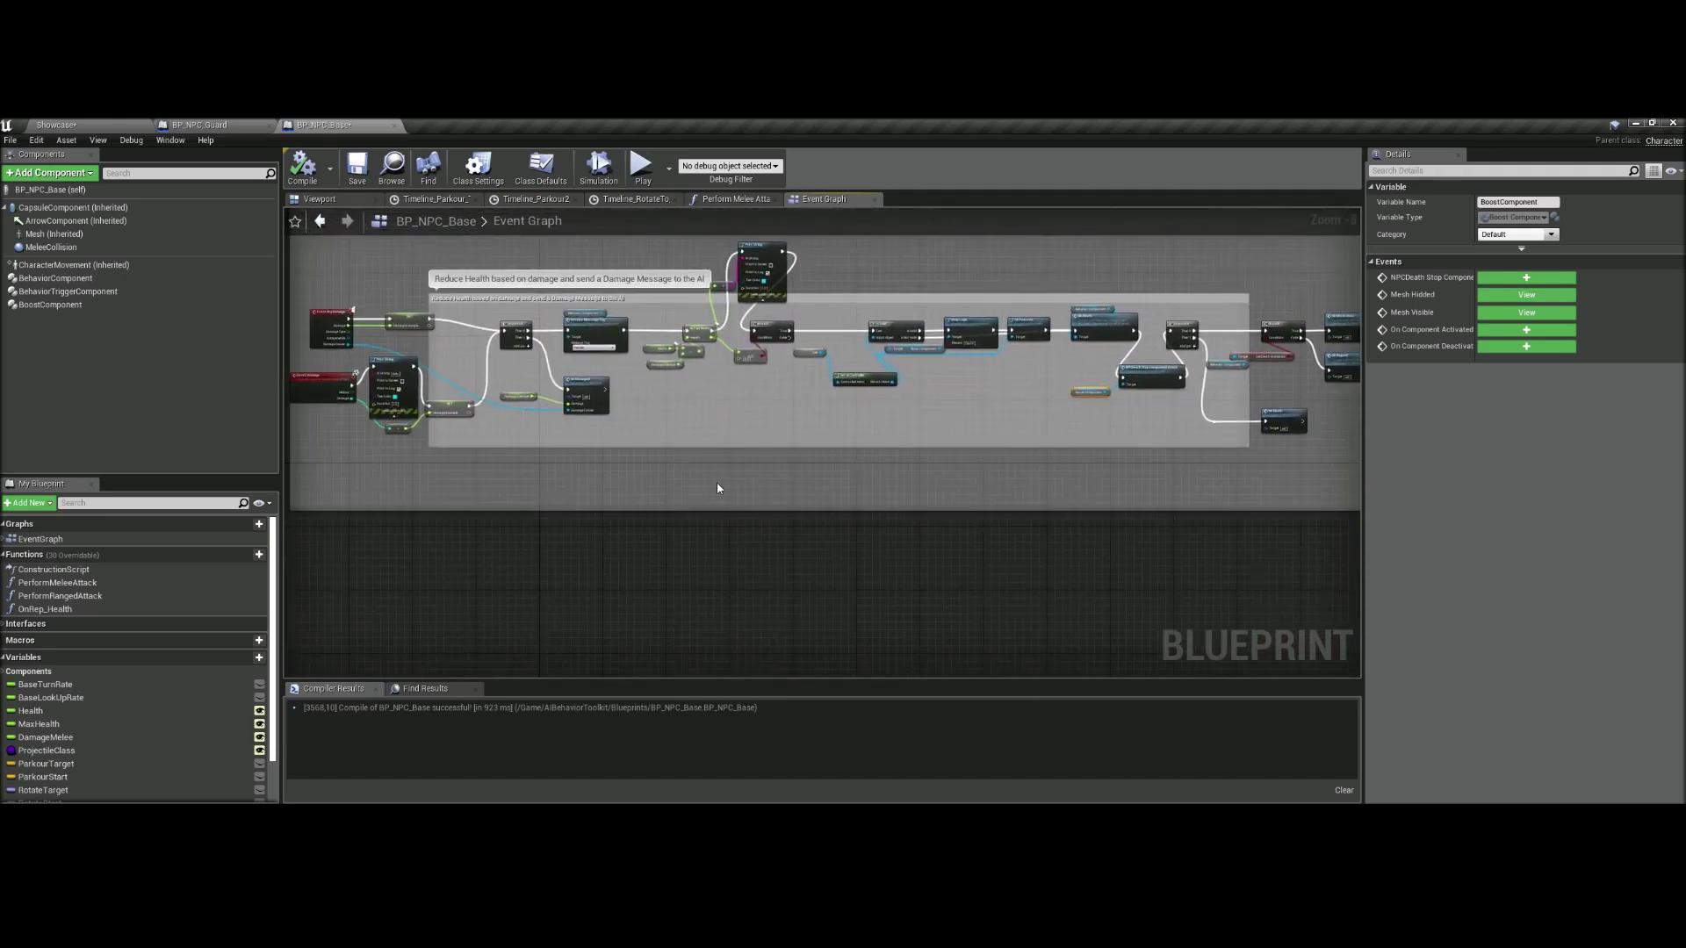
scroll(643, 466, down, 4)
right_drag(778, 497, 653, 211)
right_drag(484, 545, 643, 406)
scroll(610, 434, up, 5)
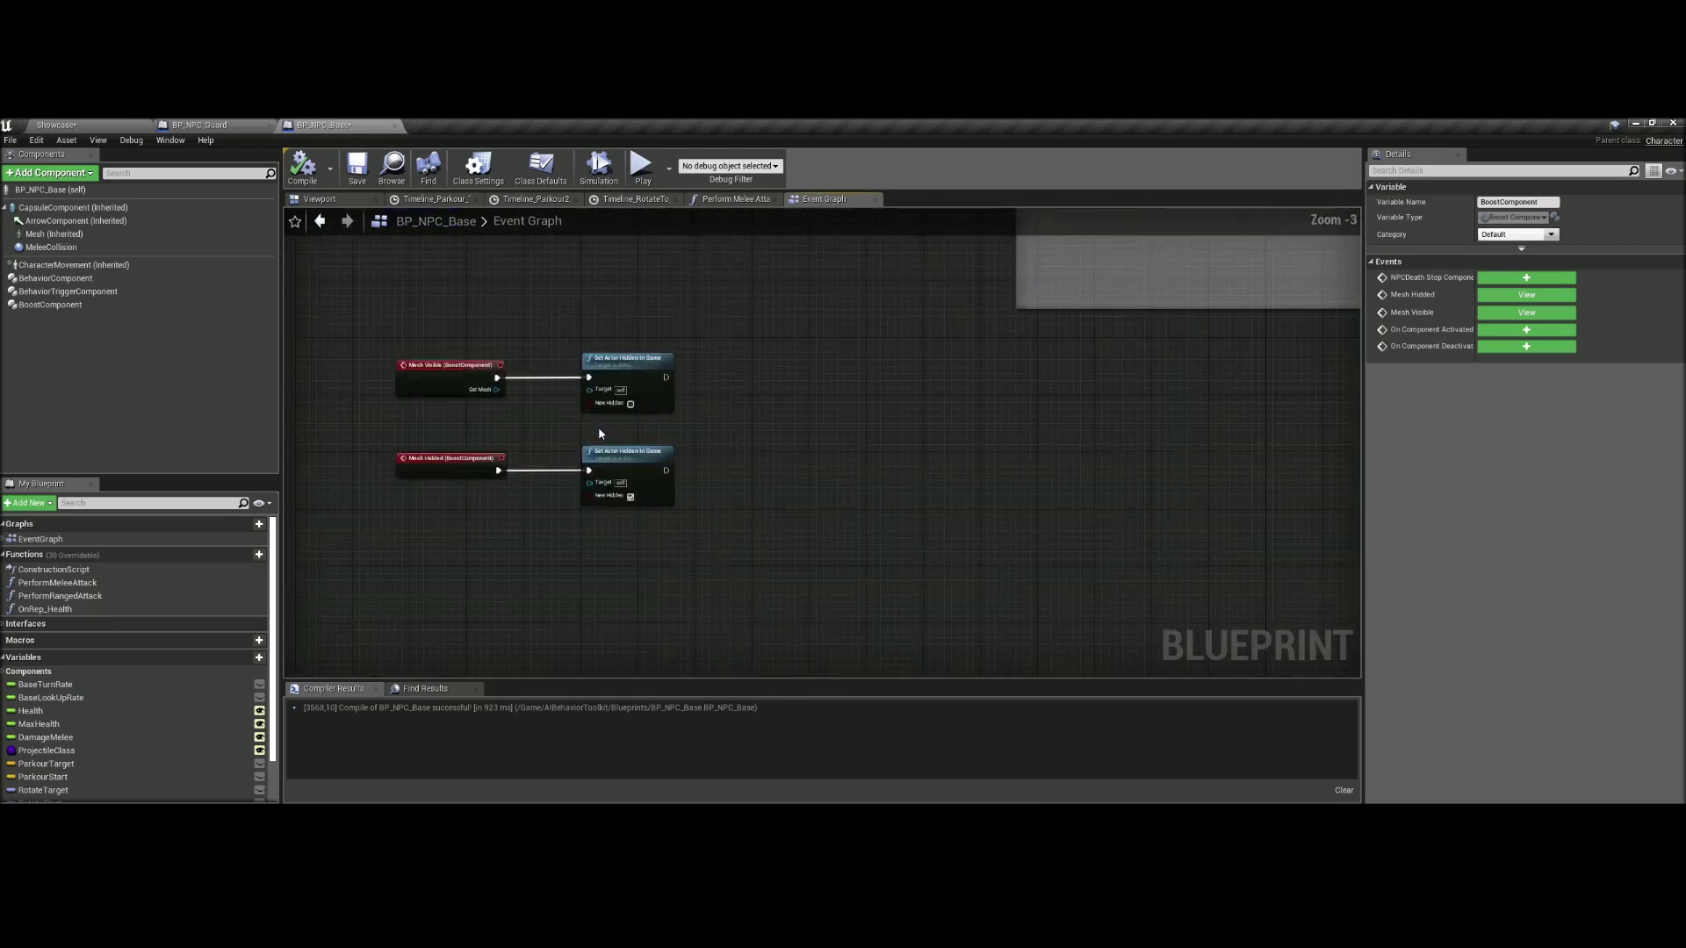
scroll(598, 427, down, 2)
drag(395, 339, 647, 520)
drag(594, 451, 948, 559)
scroll(1010, 547, up, 4)
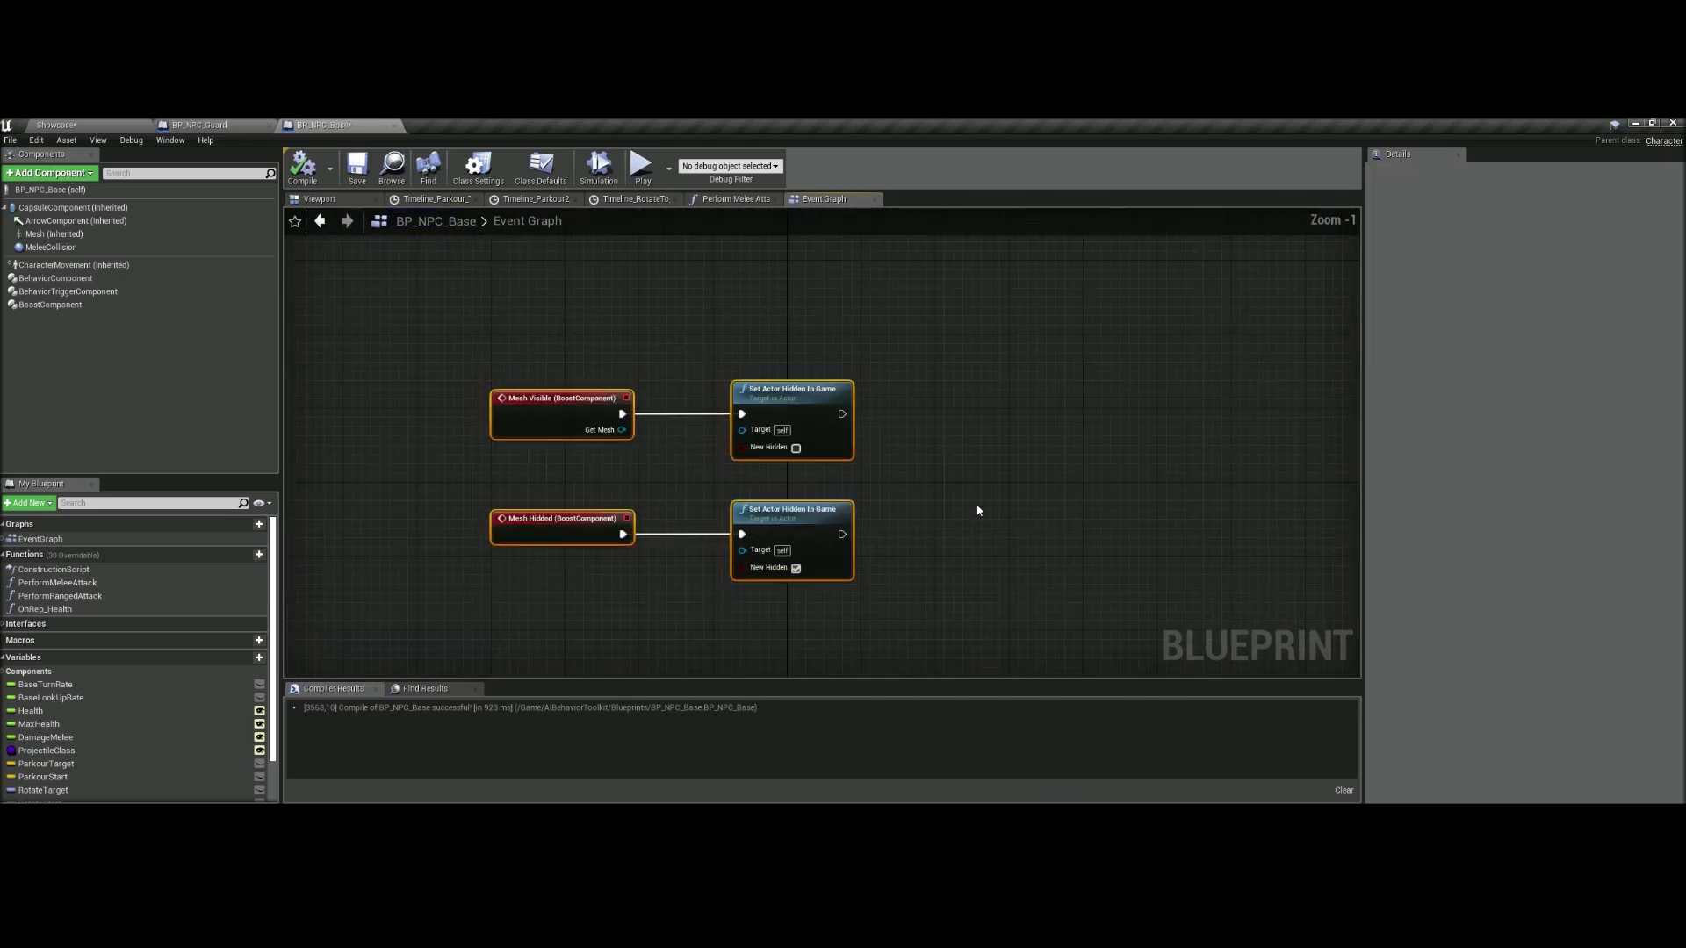
- Break the execution links from the Mesh Visible and Mesh Hidded events to their Set Actor Hidden In Game nodes and compile the blueprint
alt+click(625, 468)
alt+click(632, 588)
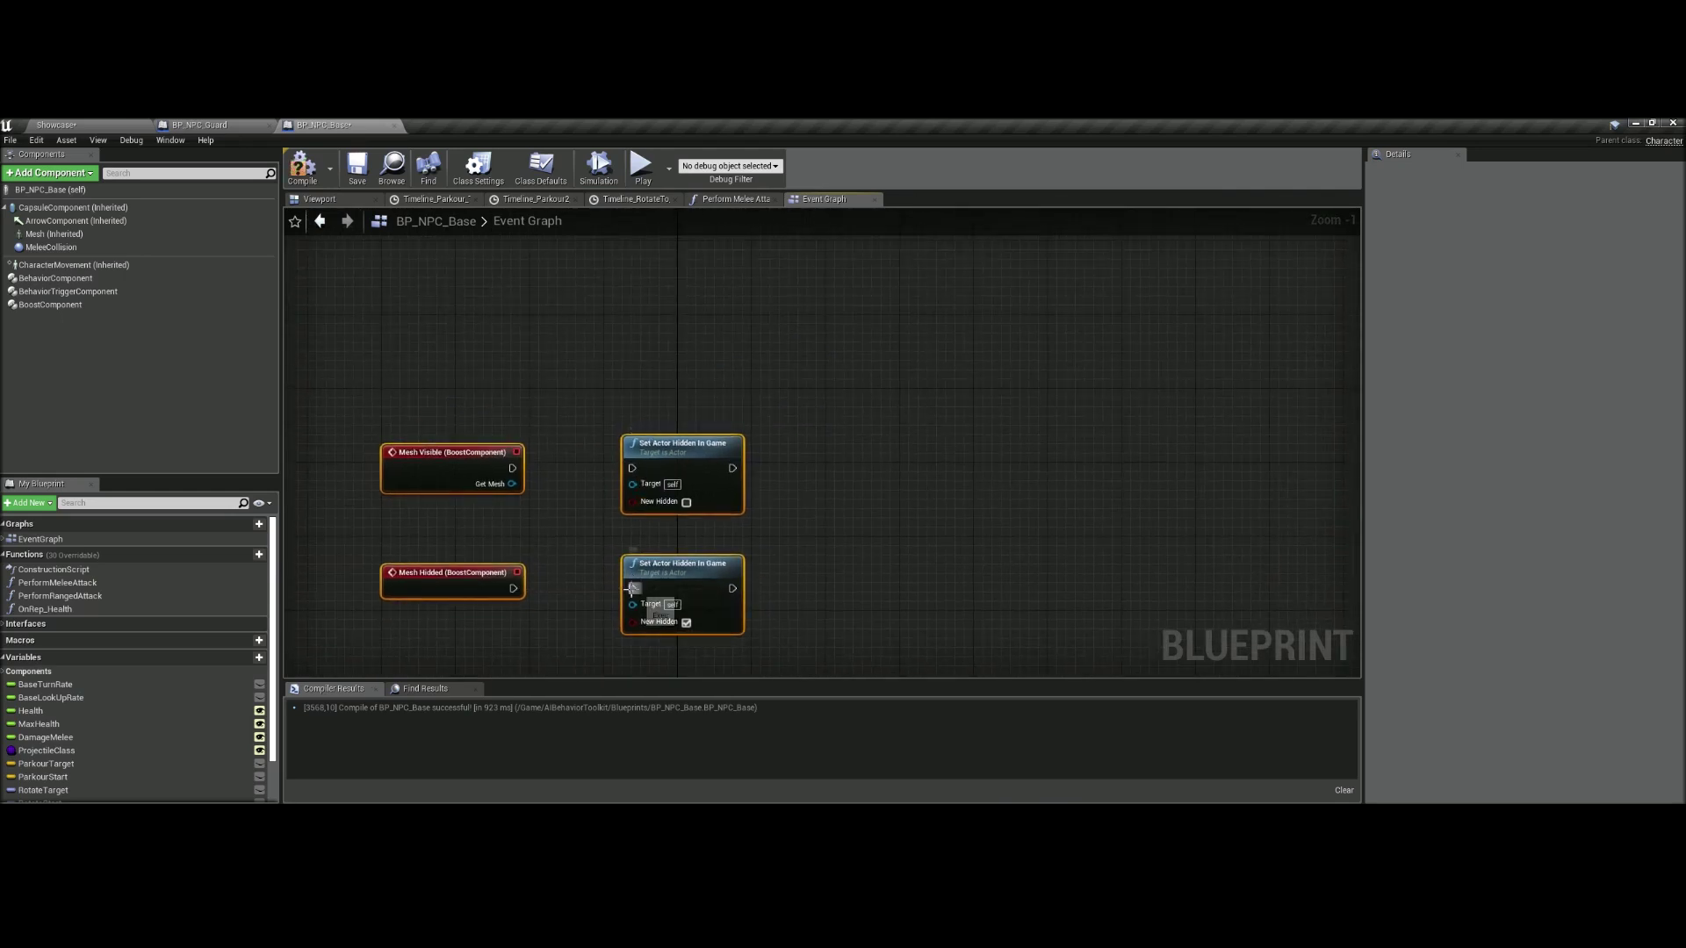
click(303, 170)
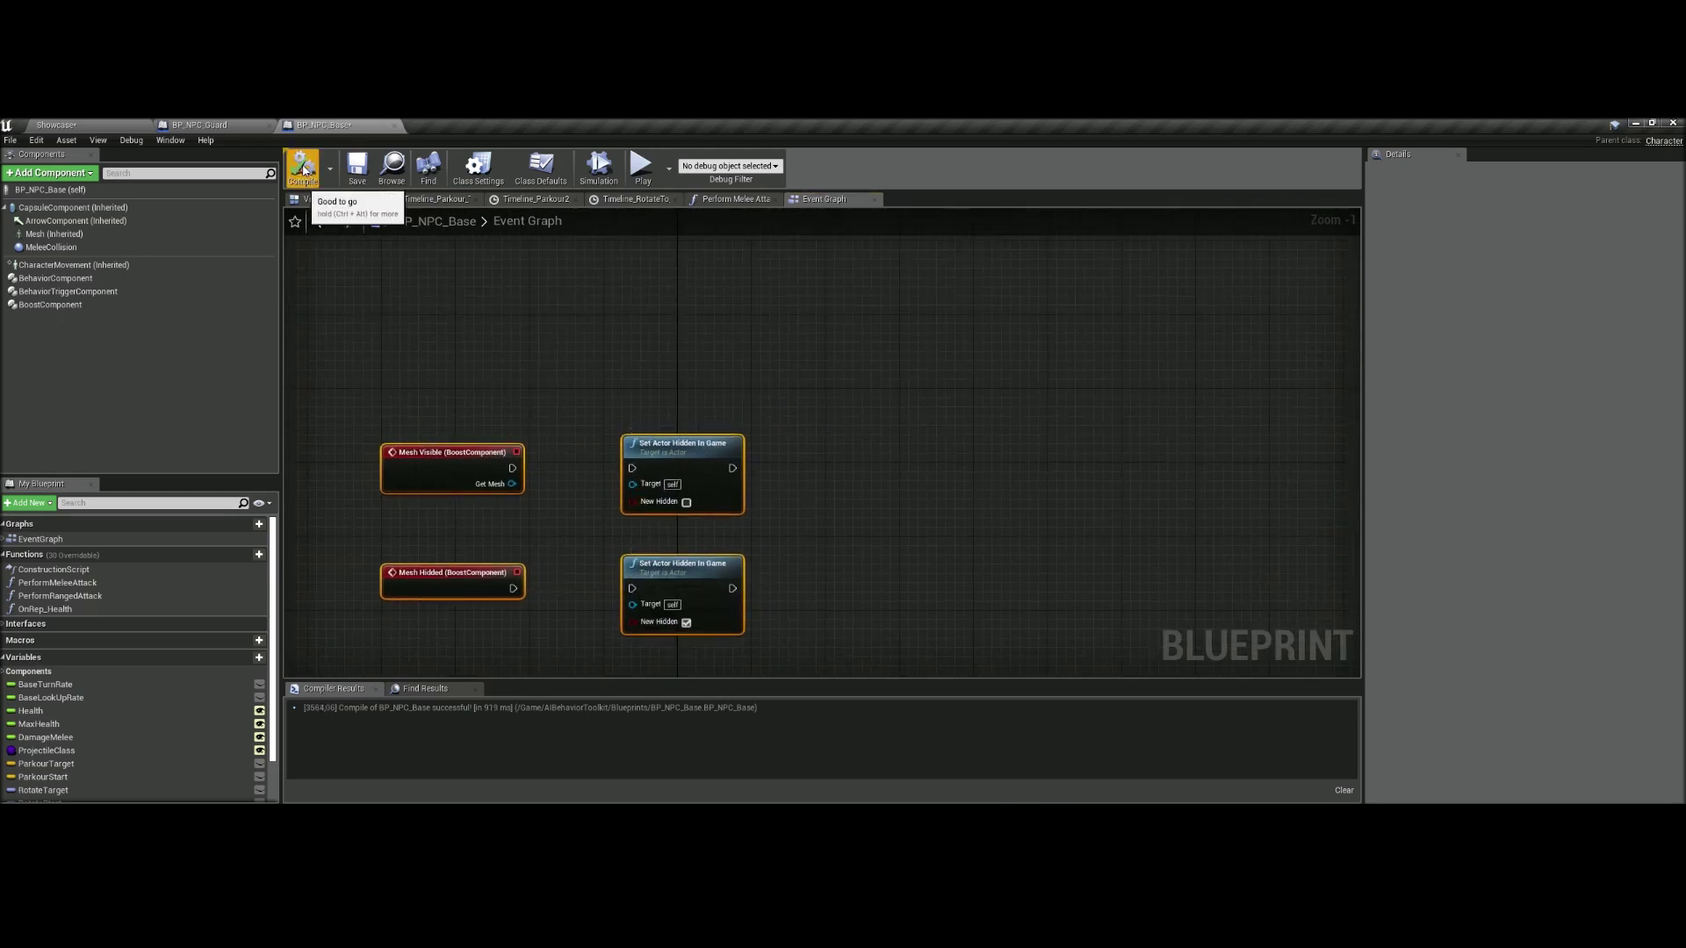
- Close the BP_NPC_Guard blueprint and duplicate the BP_NPC_Companion in the level into a row of eight companions
click(239, 125)
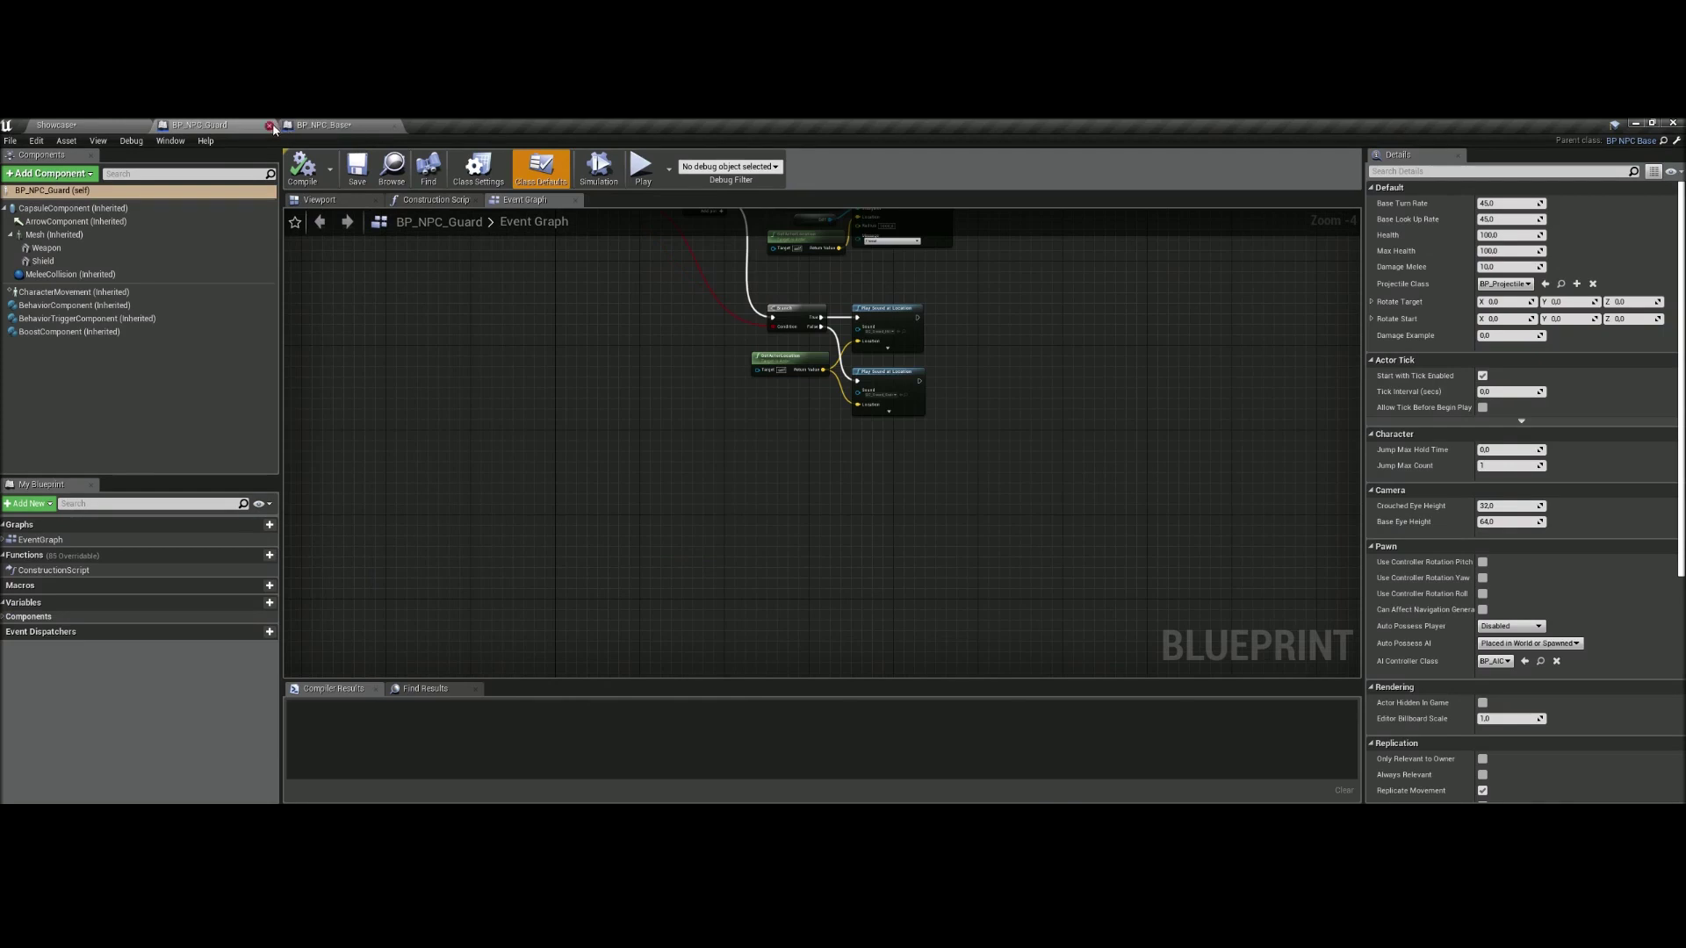
click(269, 124)
mouse_move(832, 417)
right_down()
mouse_move(937, 421)
mouse_move(735, 360)
mouse_move(842, 439)
mouse_move(842, 412)
mouse_move(841, 437)
right_up()
click(659, 445)
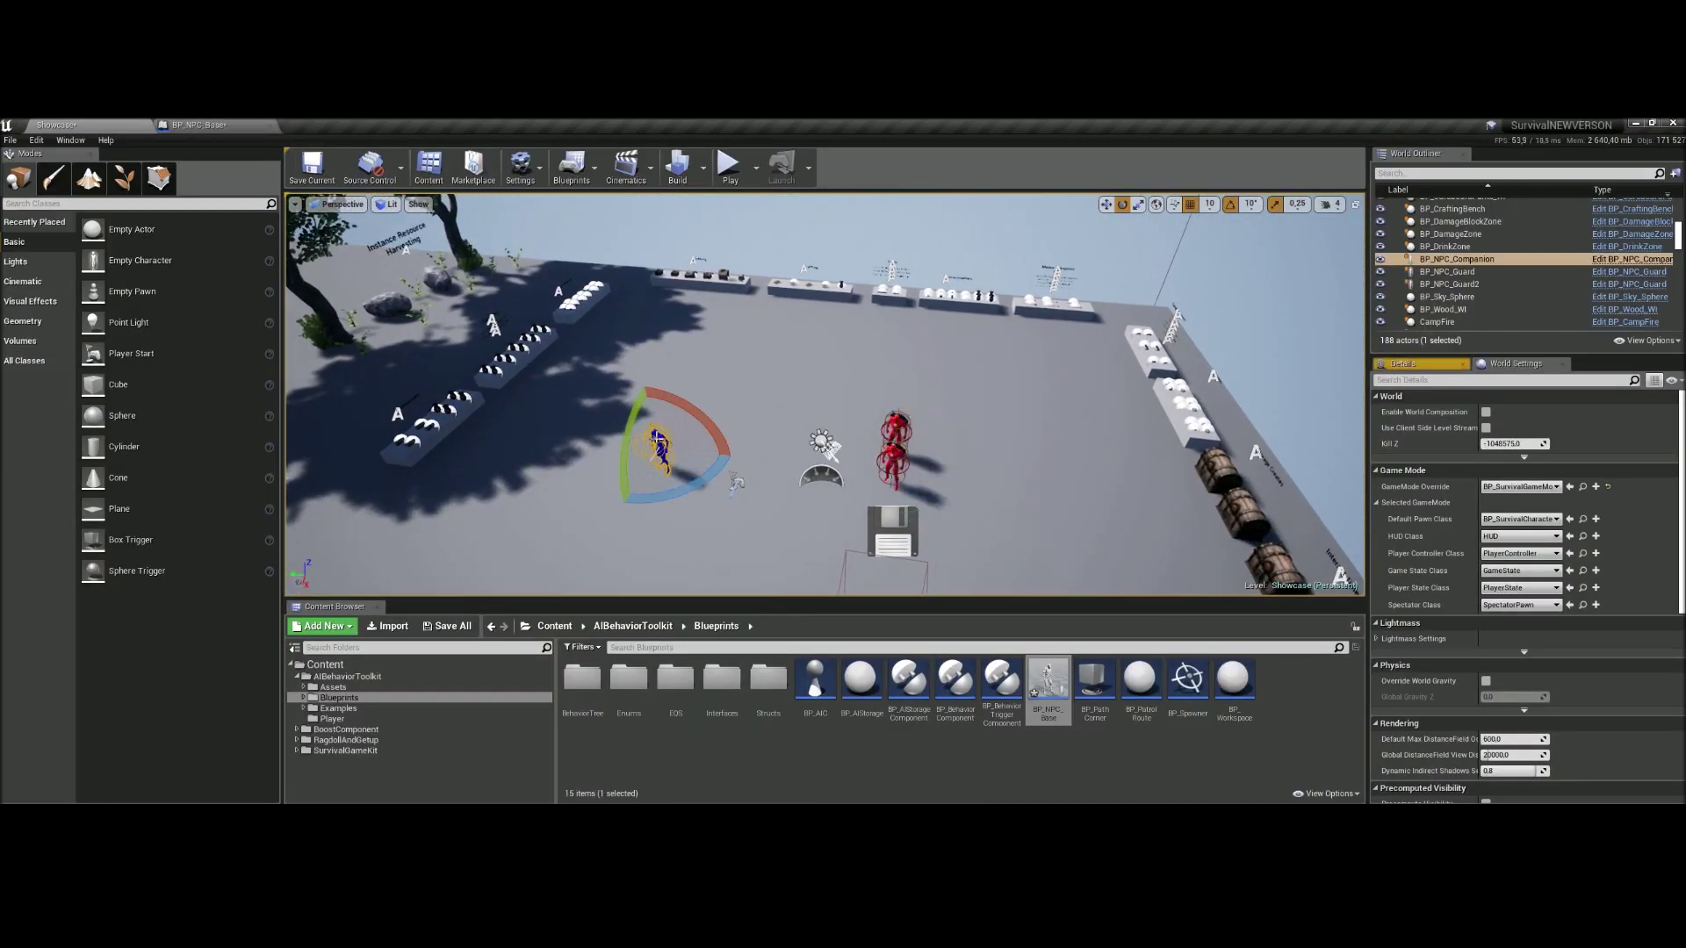
right_drag(657, 439, 755, 397)
key(w)
alt+drag(659, 381, 881, 296)
scroll(1493, 302, up, 1)
- Select all eight companions and duplicate the row twice to make three parallel rows
click(1486, 324)
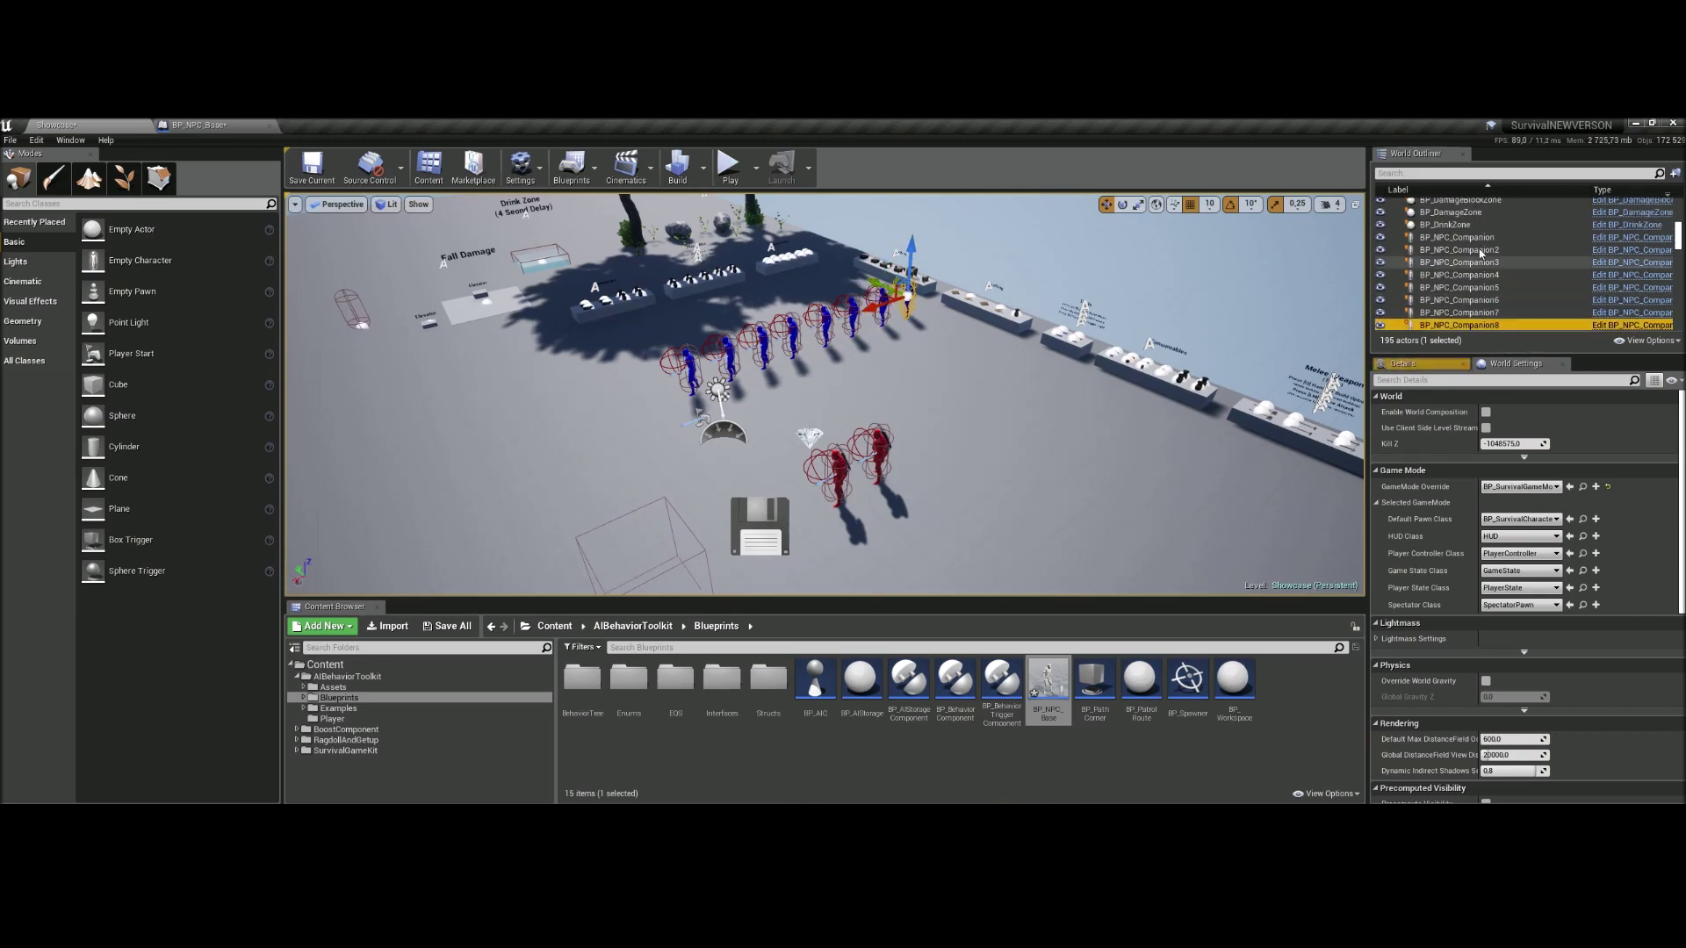
shift+click(1489, 237)
alt+drag(859, 289, 883, 321)
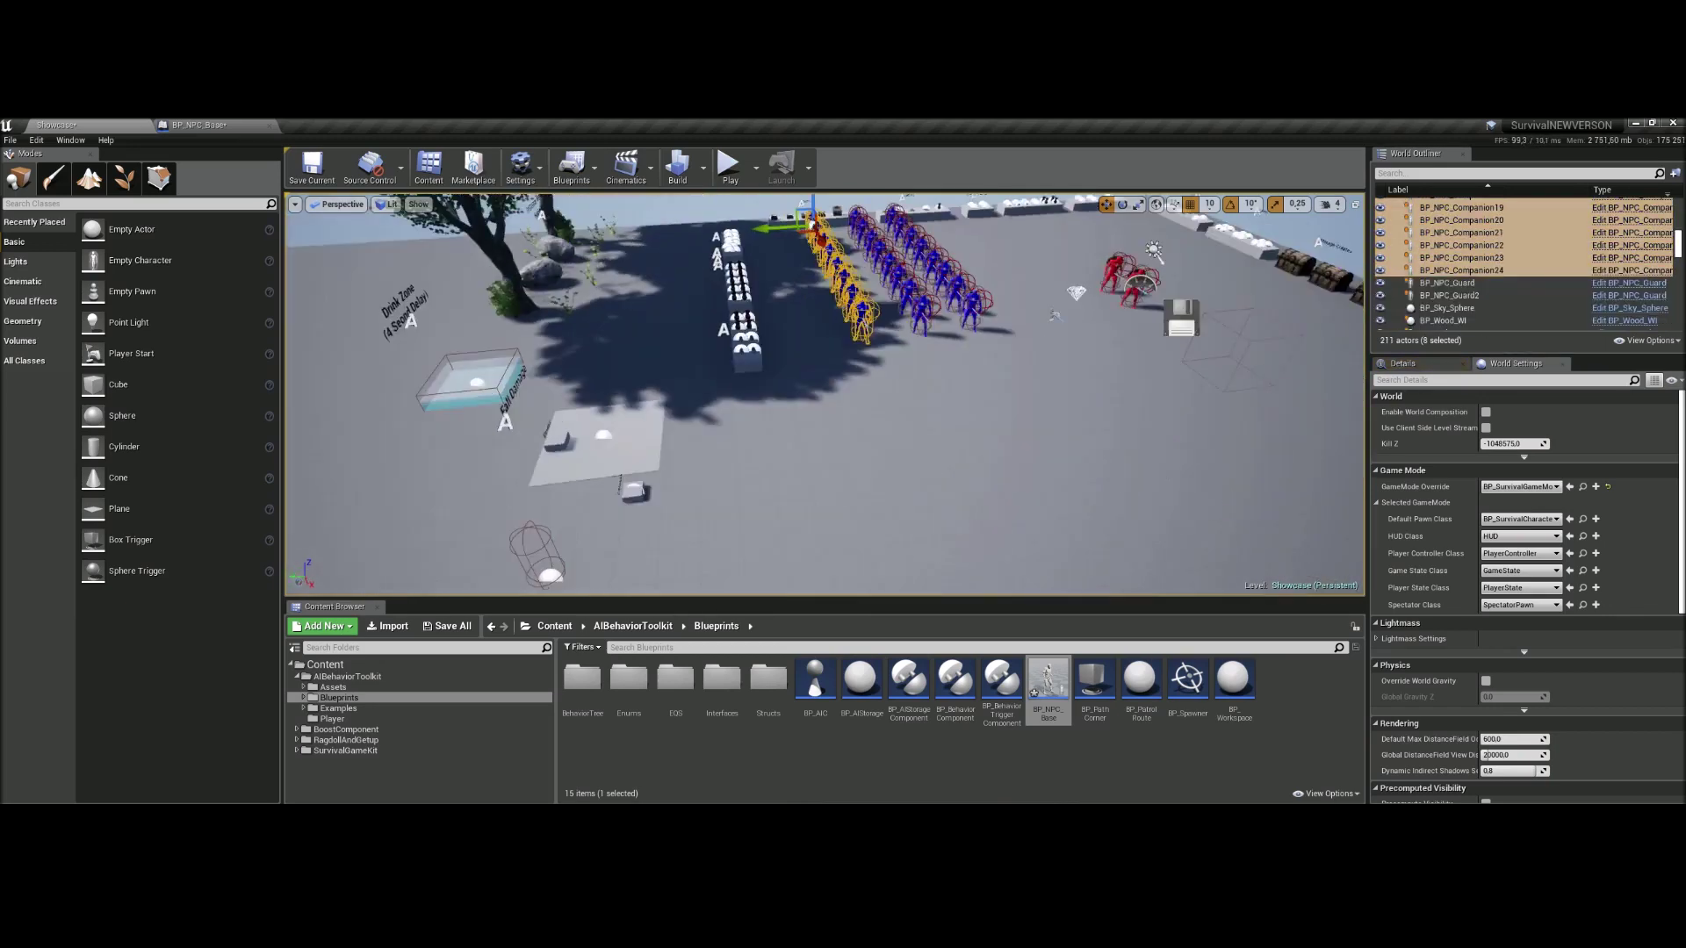
- Select the two red guards and duplicate them into a row of nine BP_NPC_Guard actors
right_drag(825, 395, 975, 413)
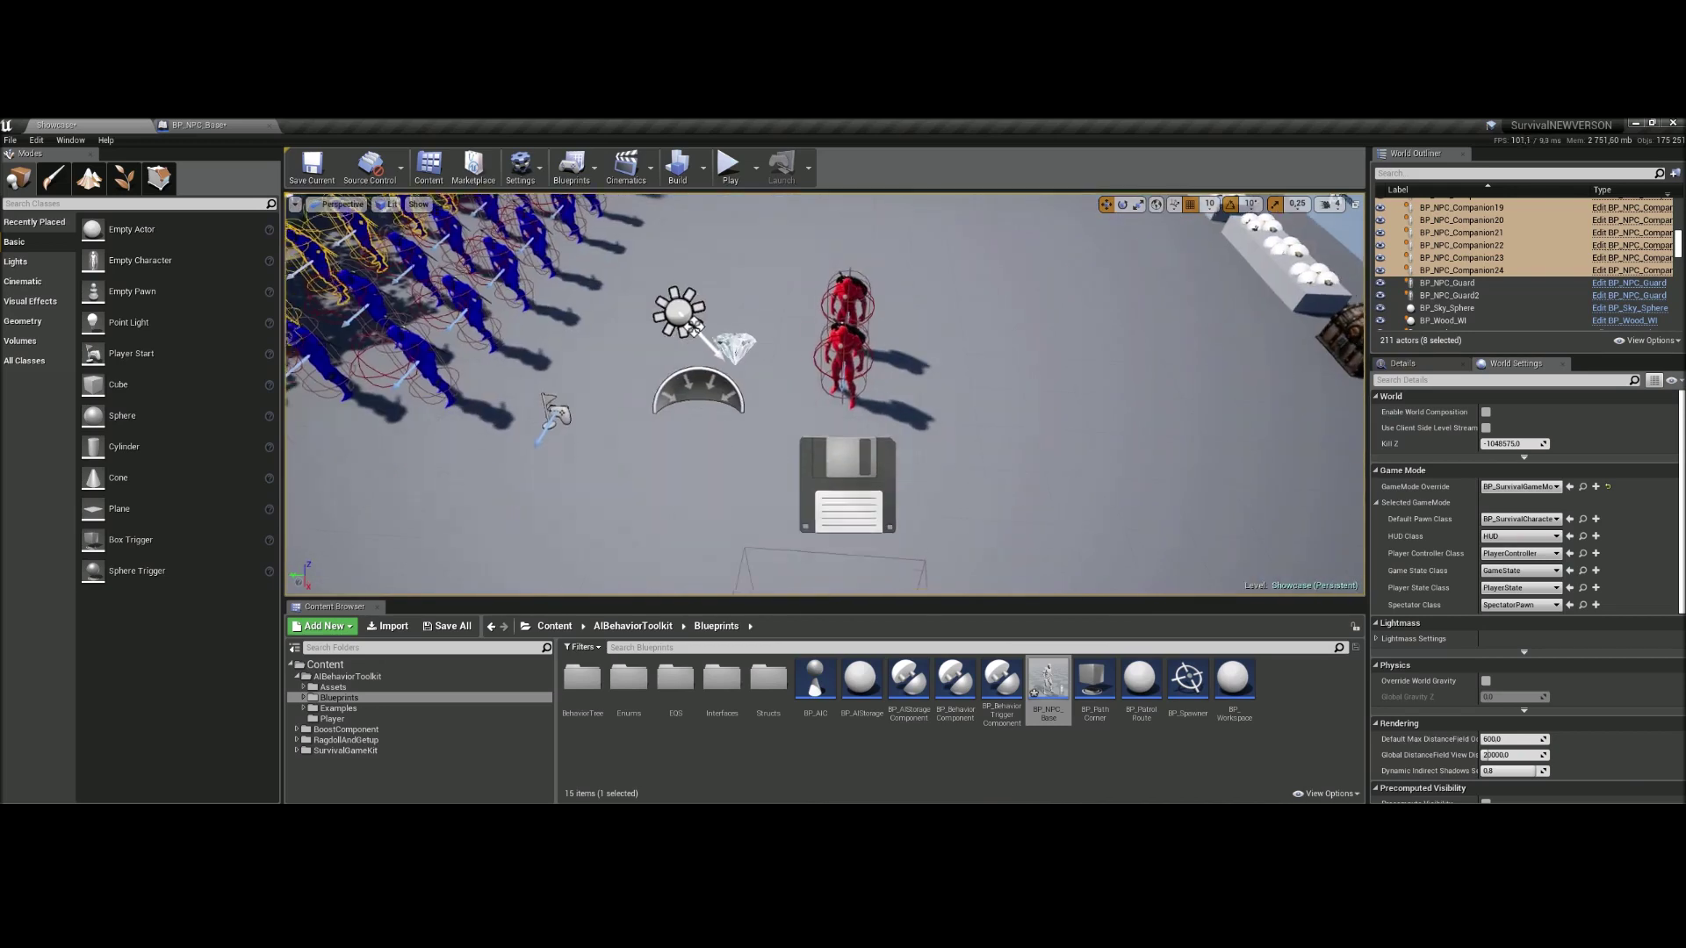
click(862, 378)
ctrl+click(843, 324)
right_drag(843, 323, 922, 272)
key(f)
alt+drag(1008, 408, 497, 401)
click(564, 403)
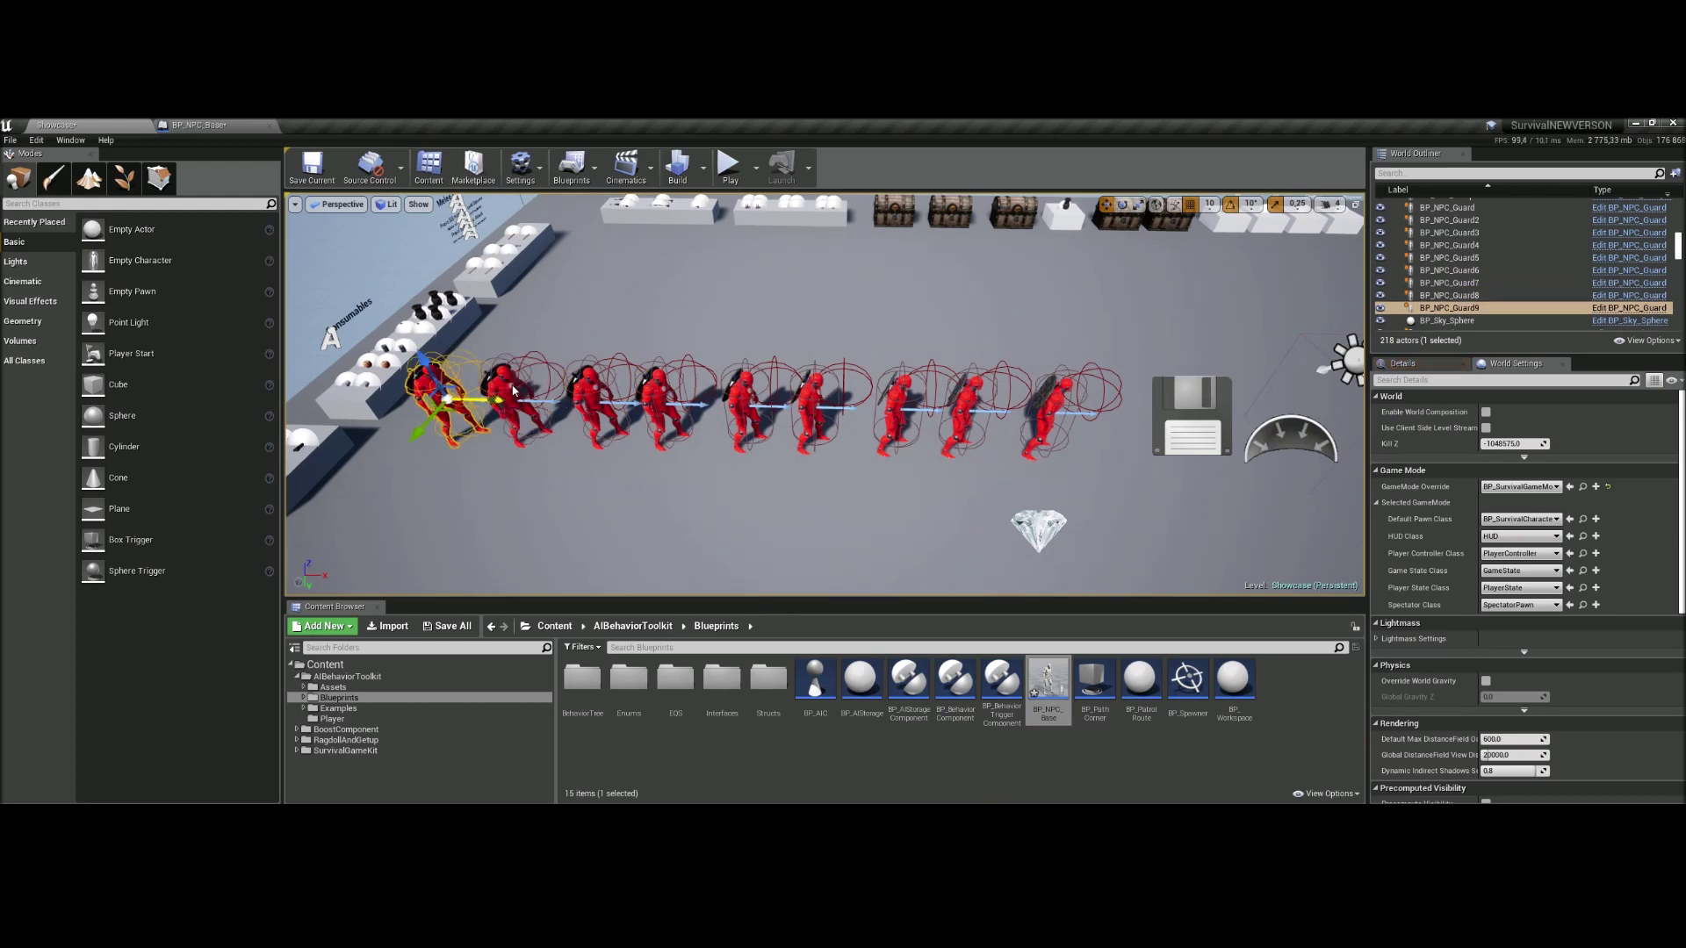
- Select all nine guards and duplicate the row three times to form four rows, dismissing the landscape copy message and clearing the selection
ctrl+click(514, 391)
ctrl+click(590, 394)
ctrl+click(657, 396)
ctrl+click(744, 395)
ctrl+click(812, 395)
ctrl+click(878, 395)
ctrl+click(966, 396)
ctrl+click(900, 397)
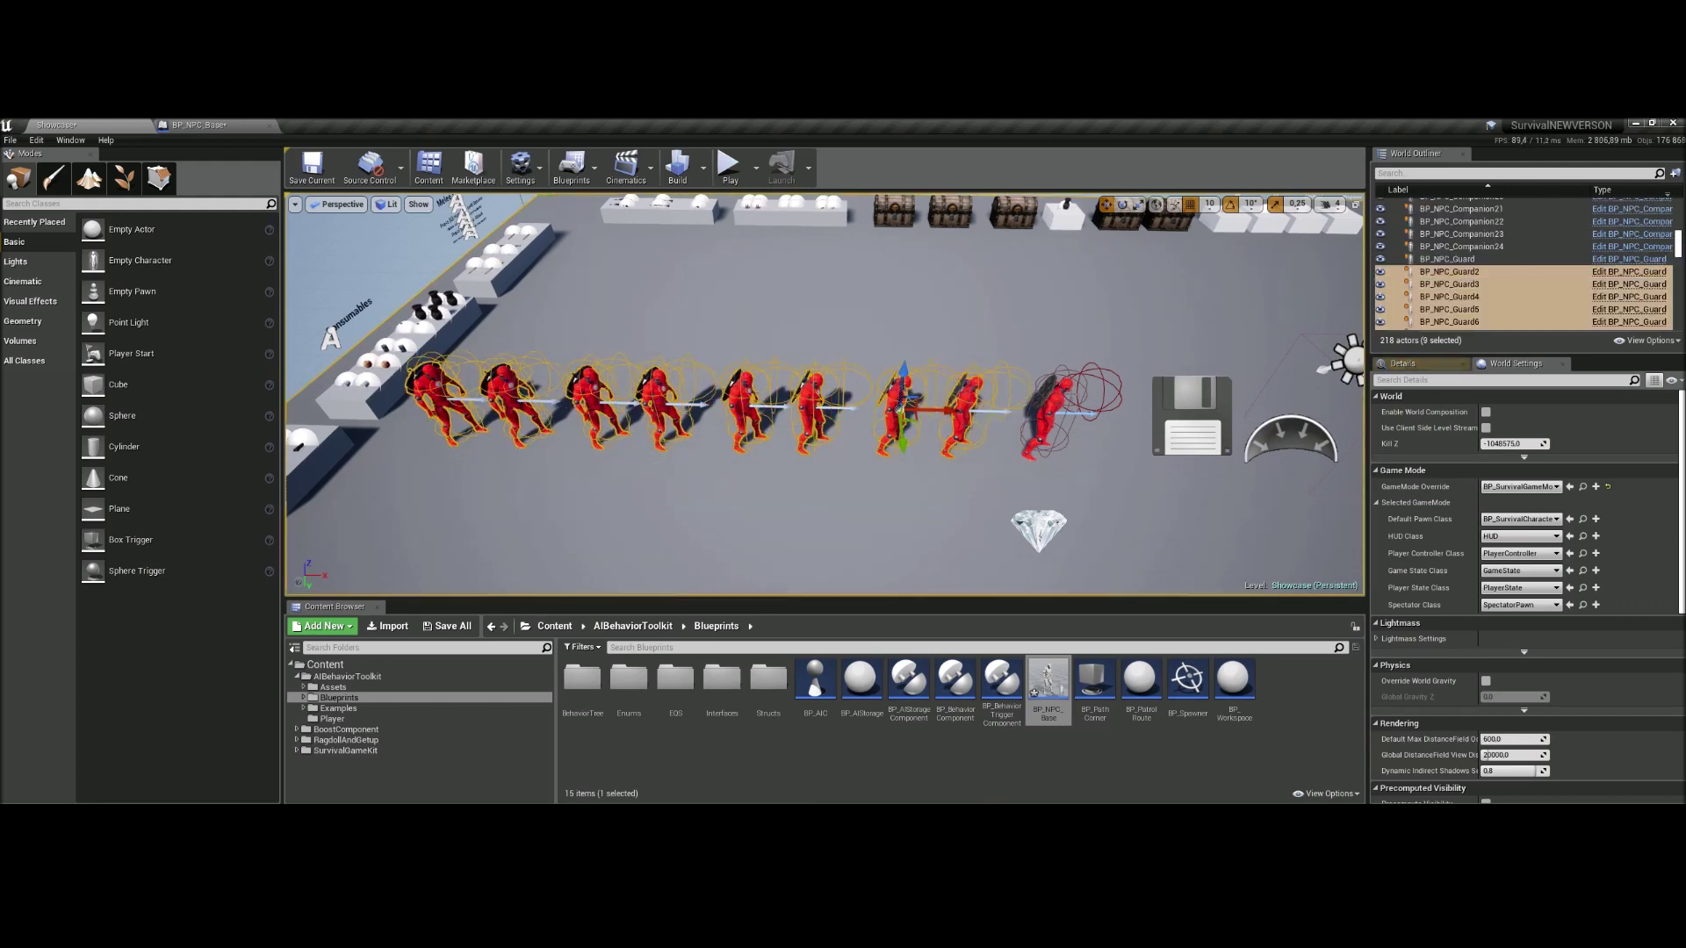
ctrl+click(1058, 408)
key(ctrl+c)
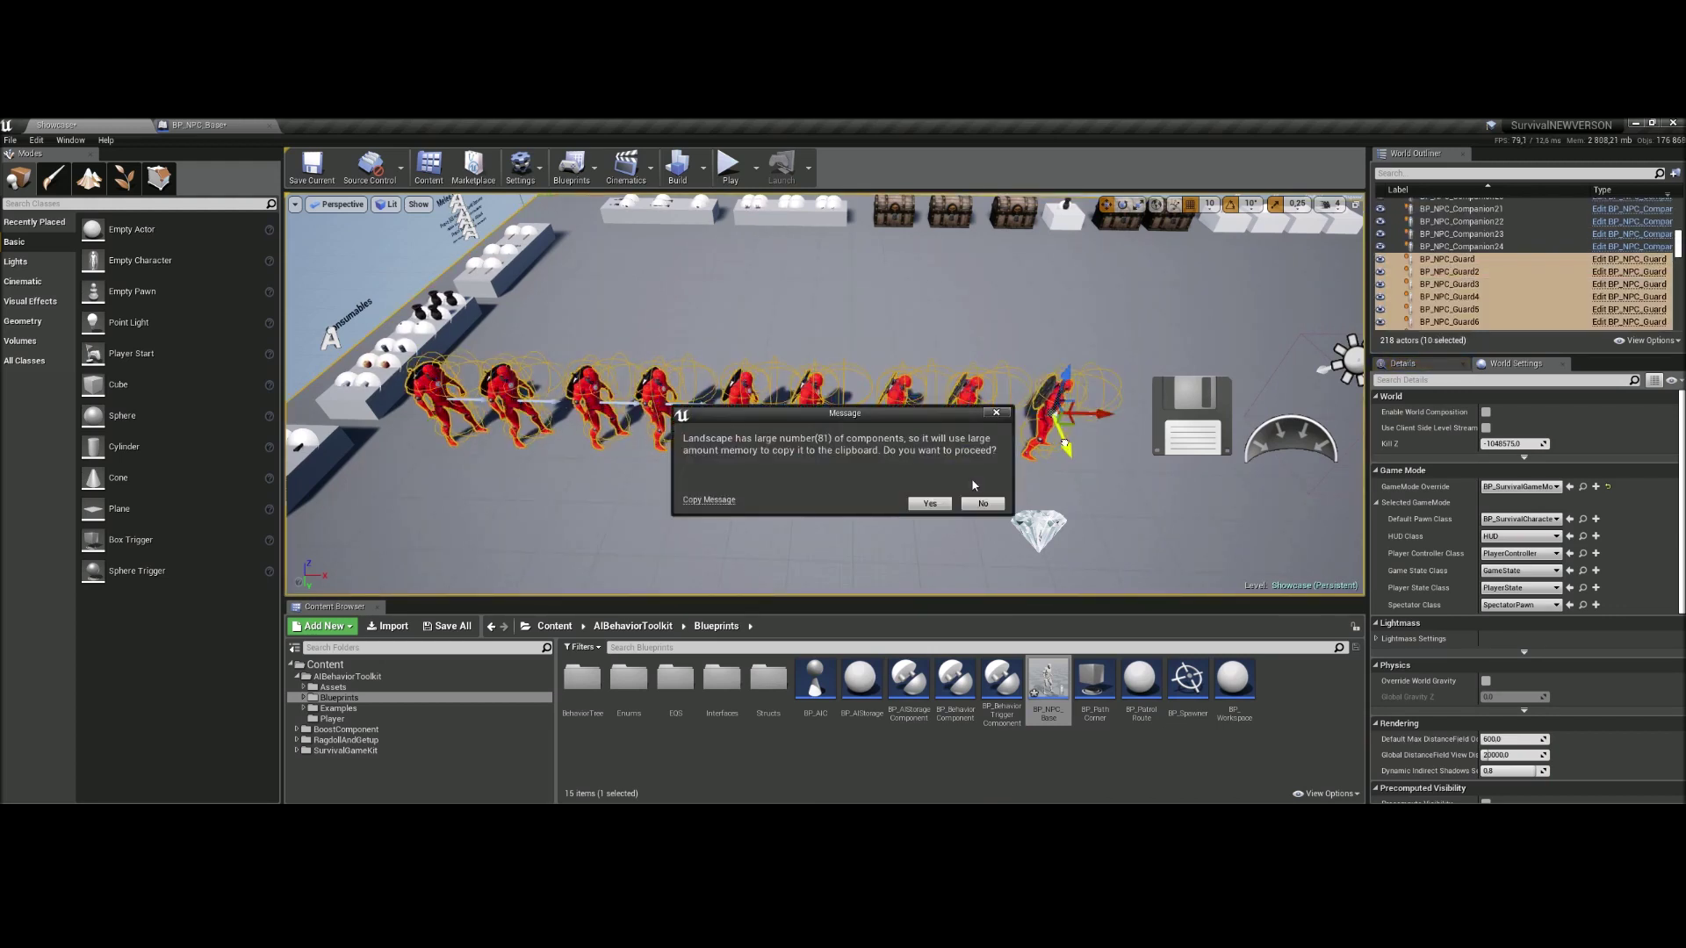
click(997, 416)
right_drag(786, 350, 562, 325)
drag(762, 343, 902, 342)
right_drag(903, 341, 1067, 356)
key(w)
key(Escape)
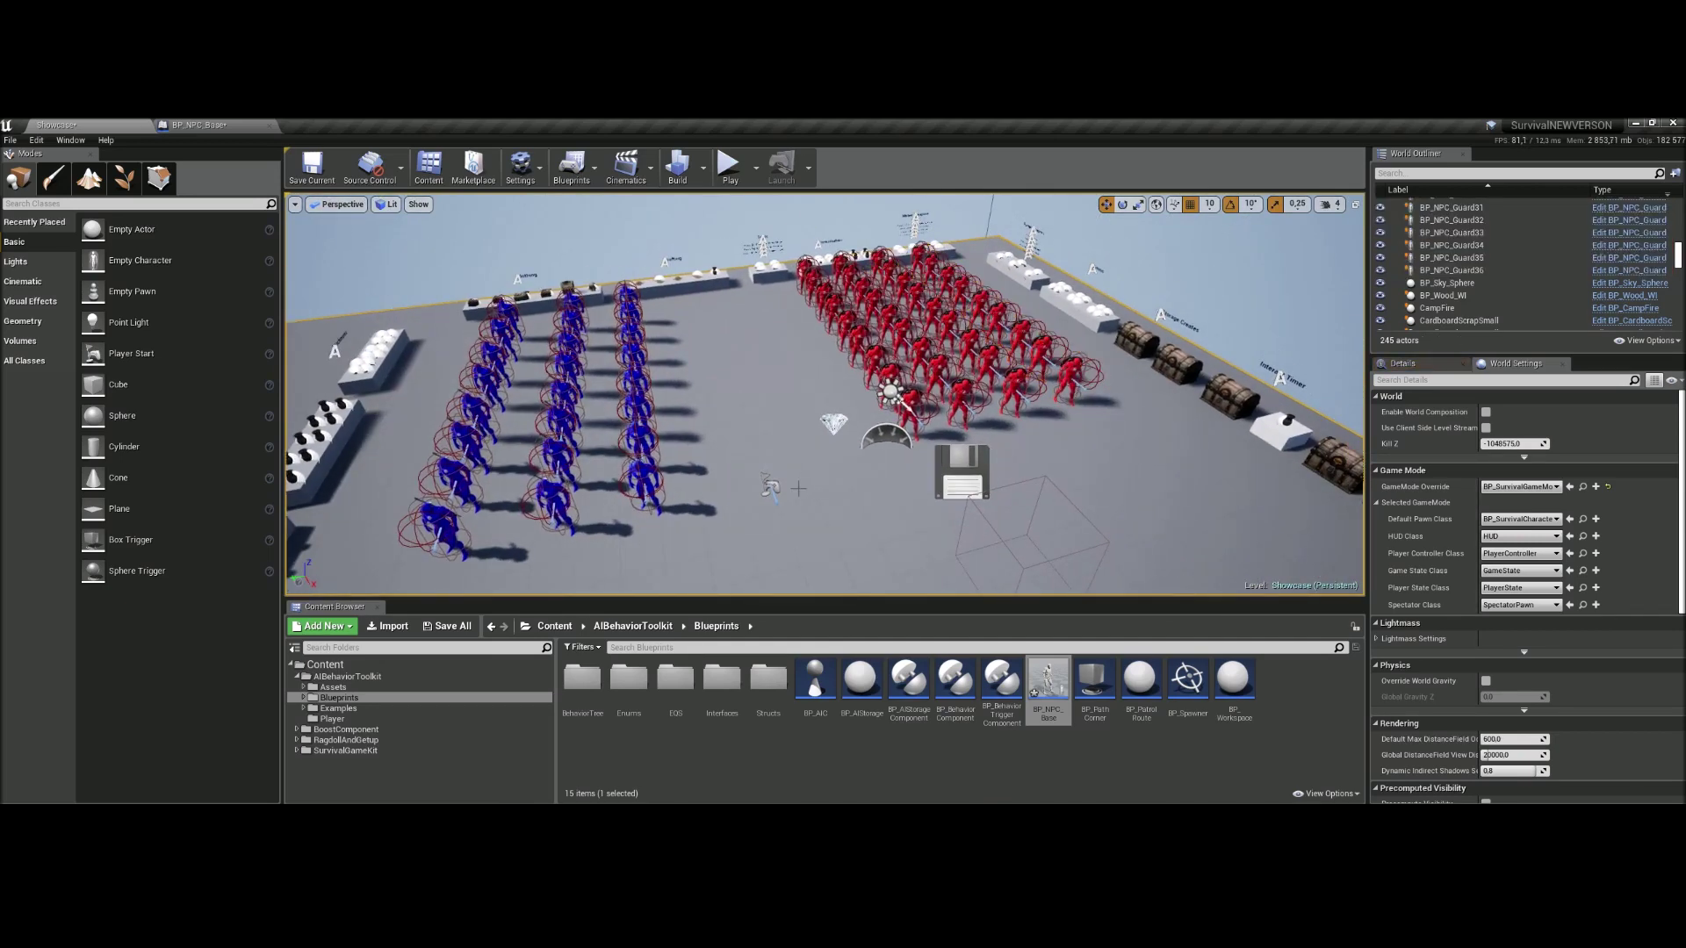
- Play the level, walk the character through the fighting NPCs, and back away from the crowd to check the editor's frame rate
click(727, 174)
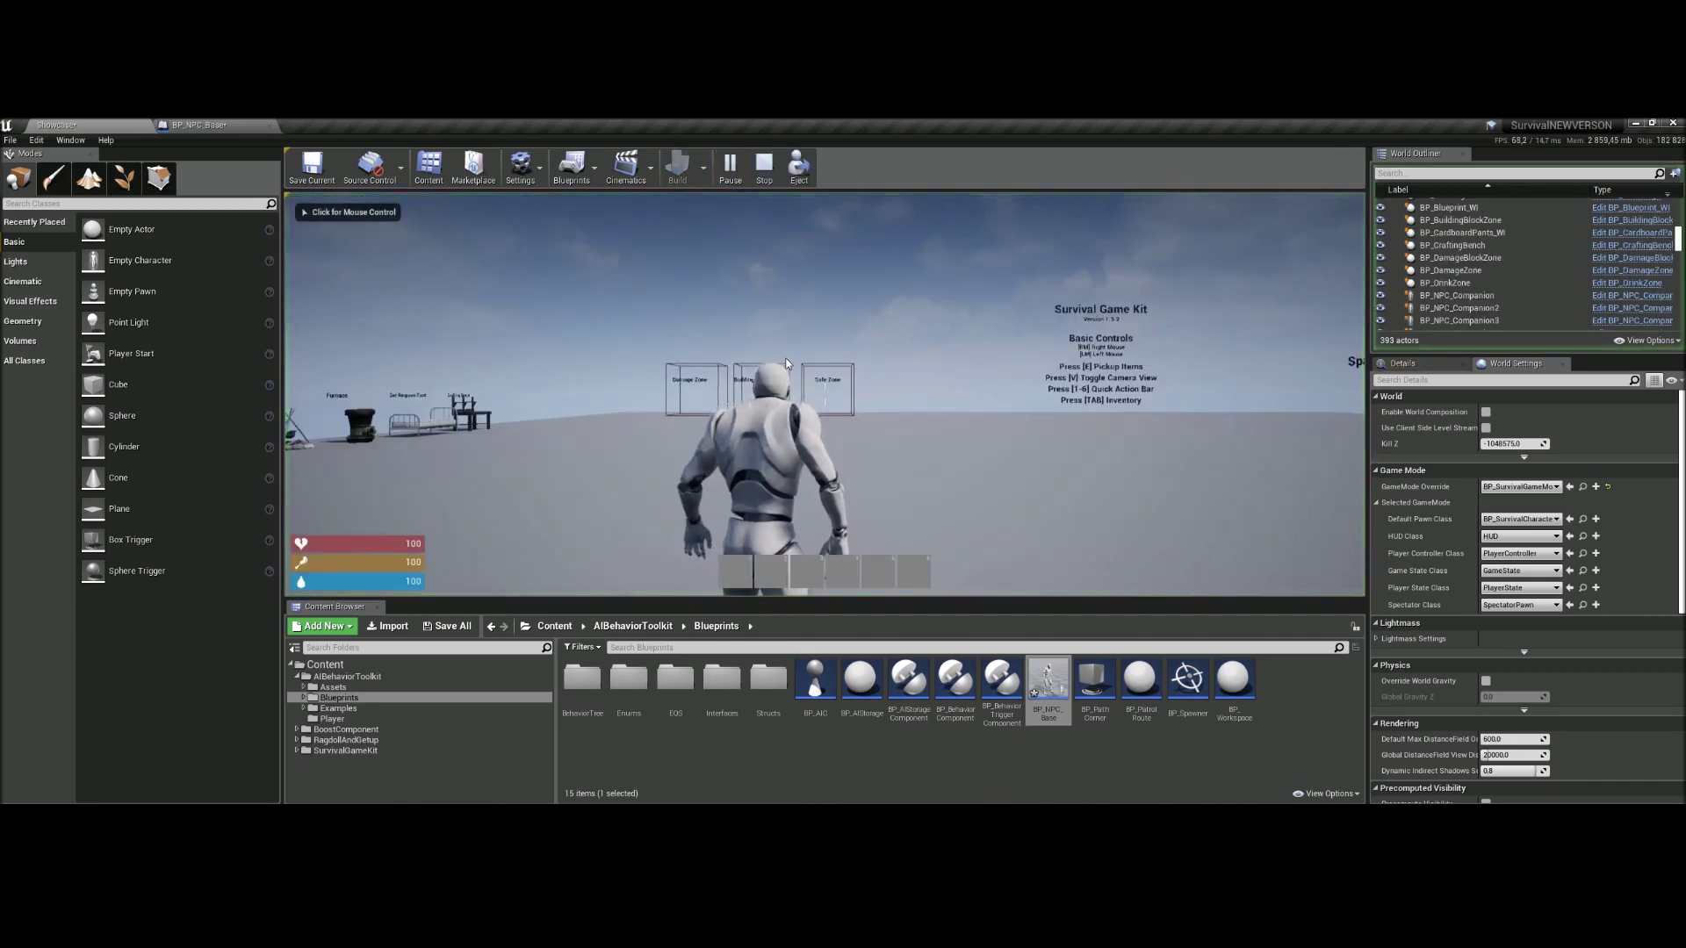
key(w)
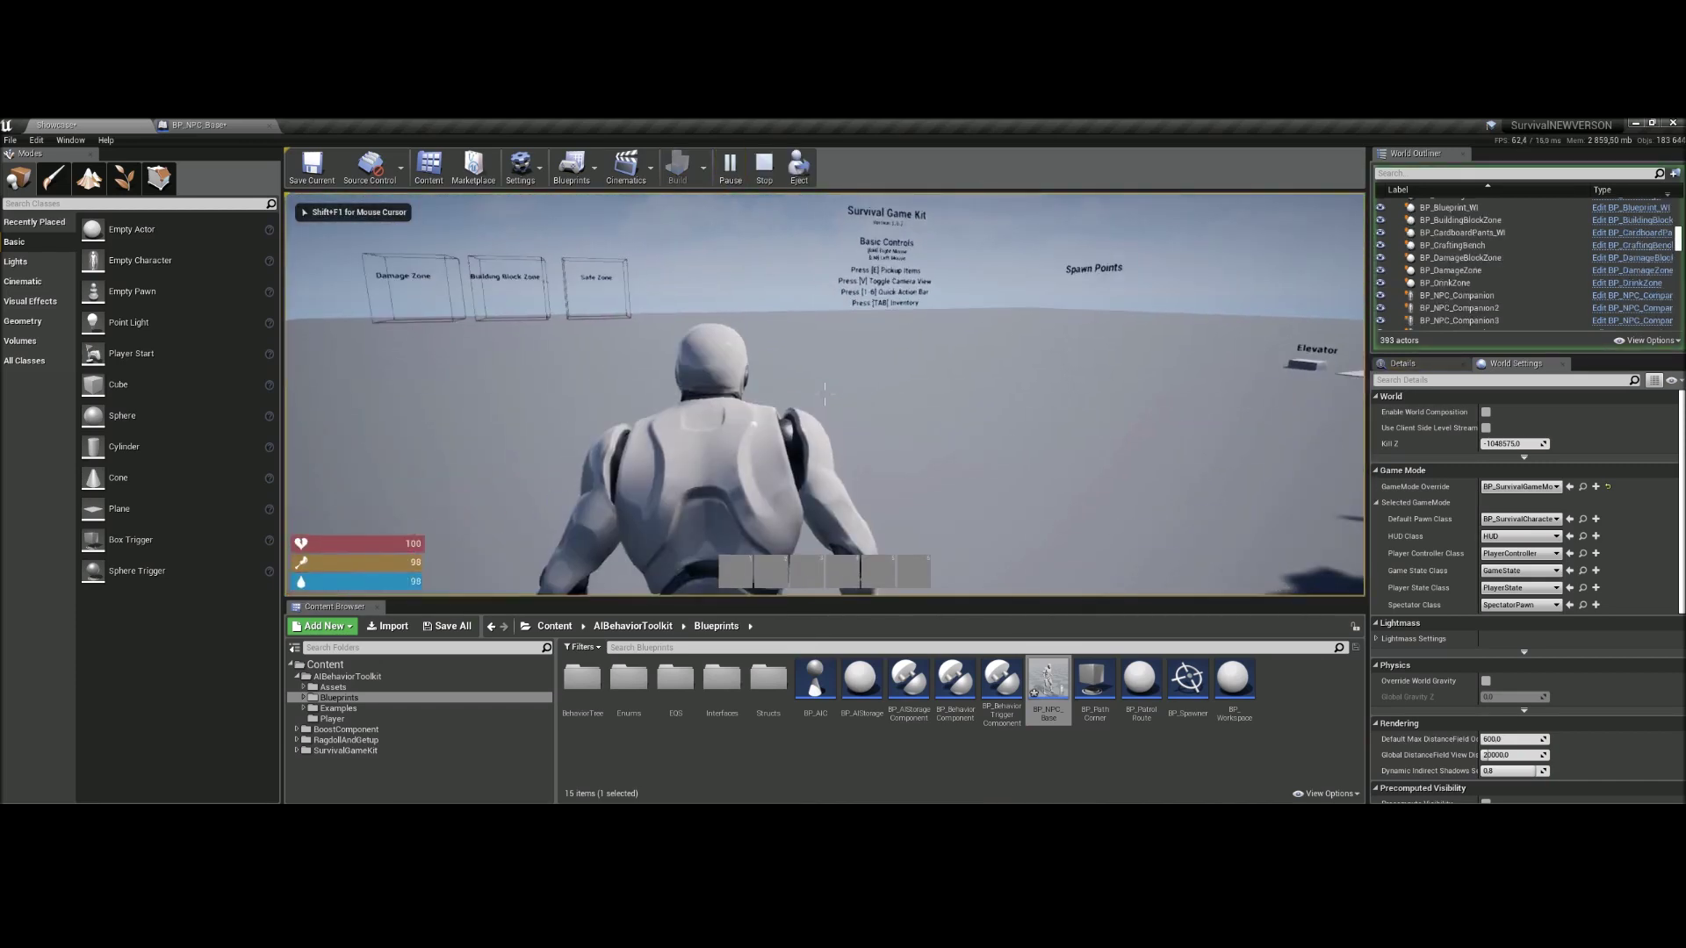
key(w)
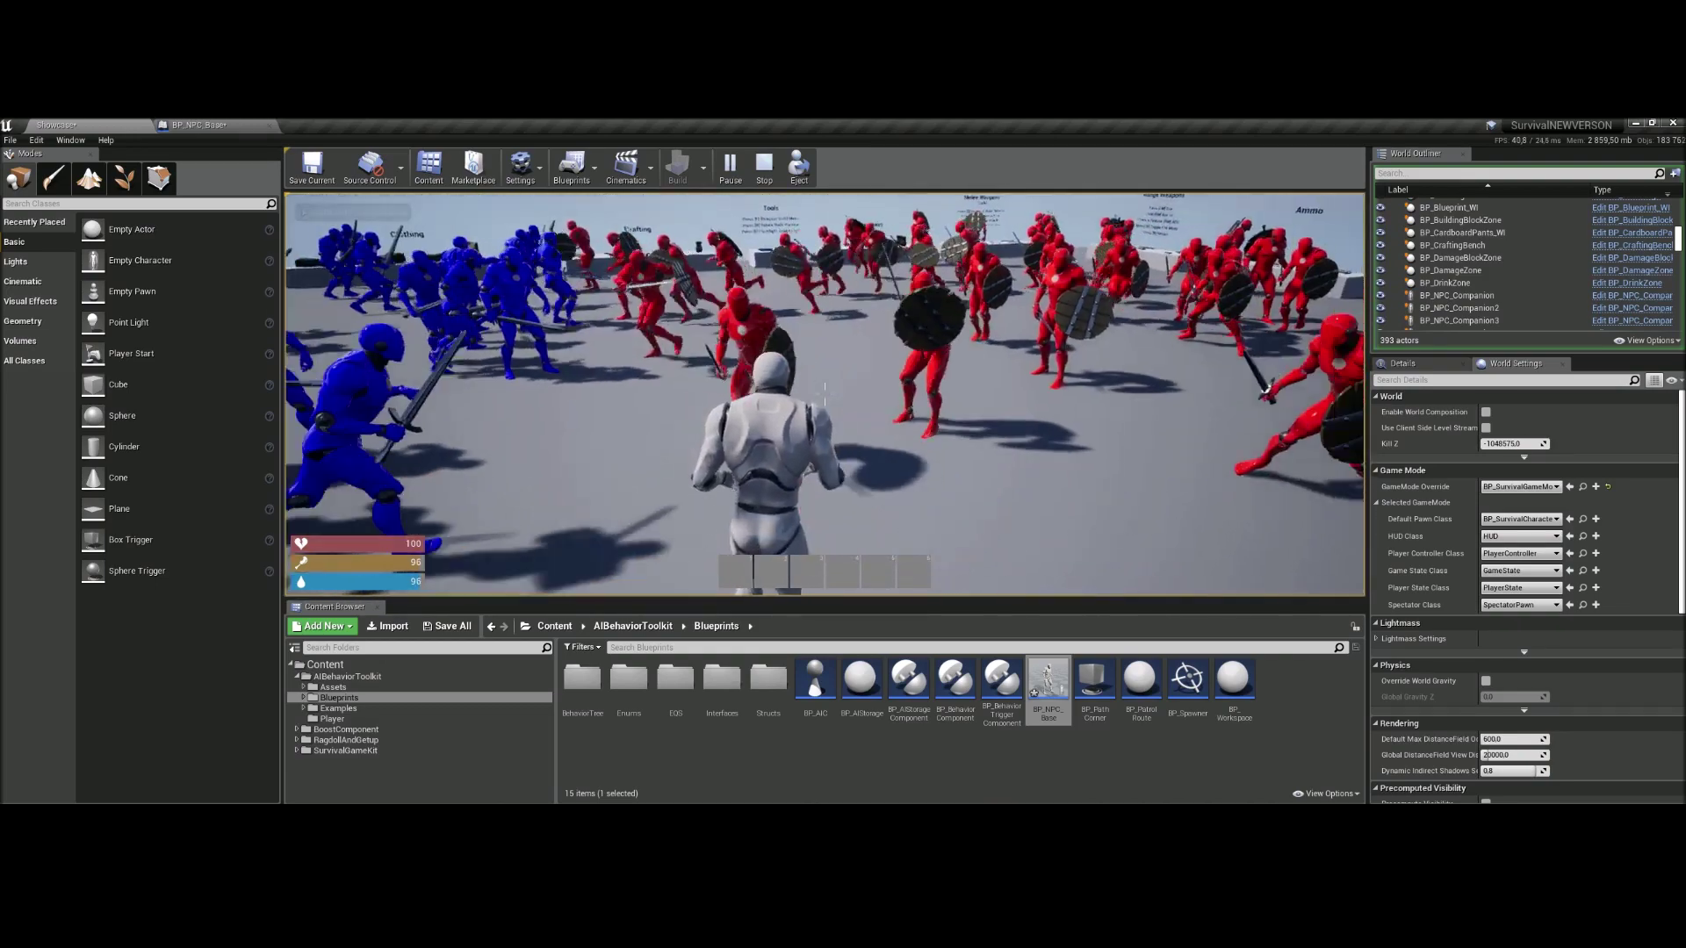
key(w)
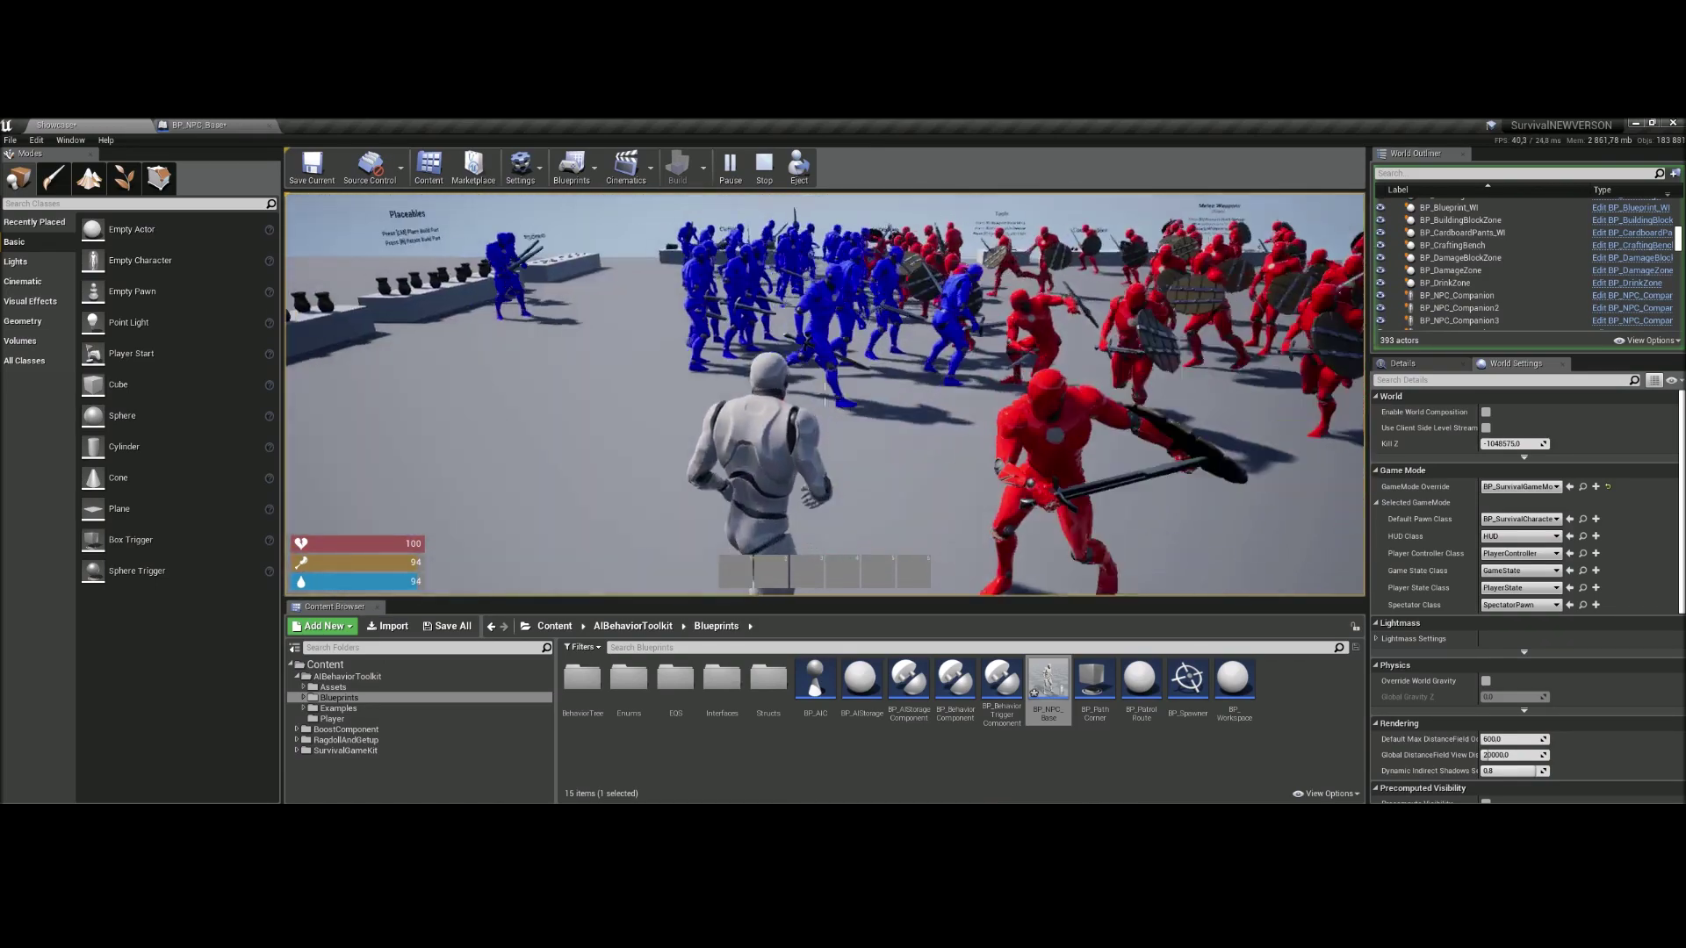
key(w)
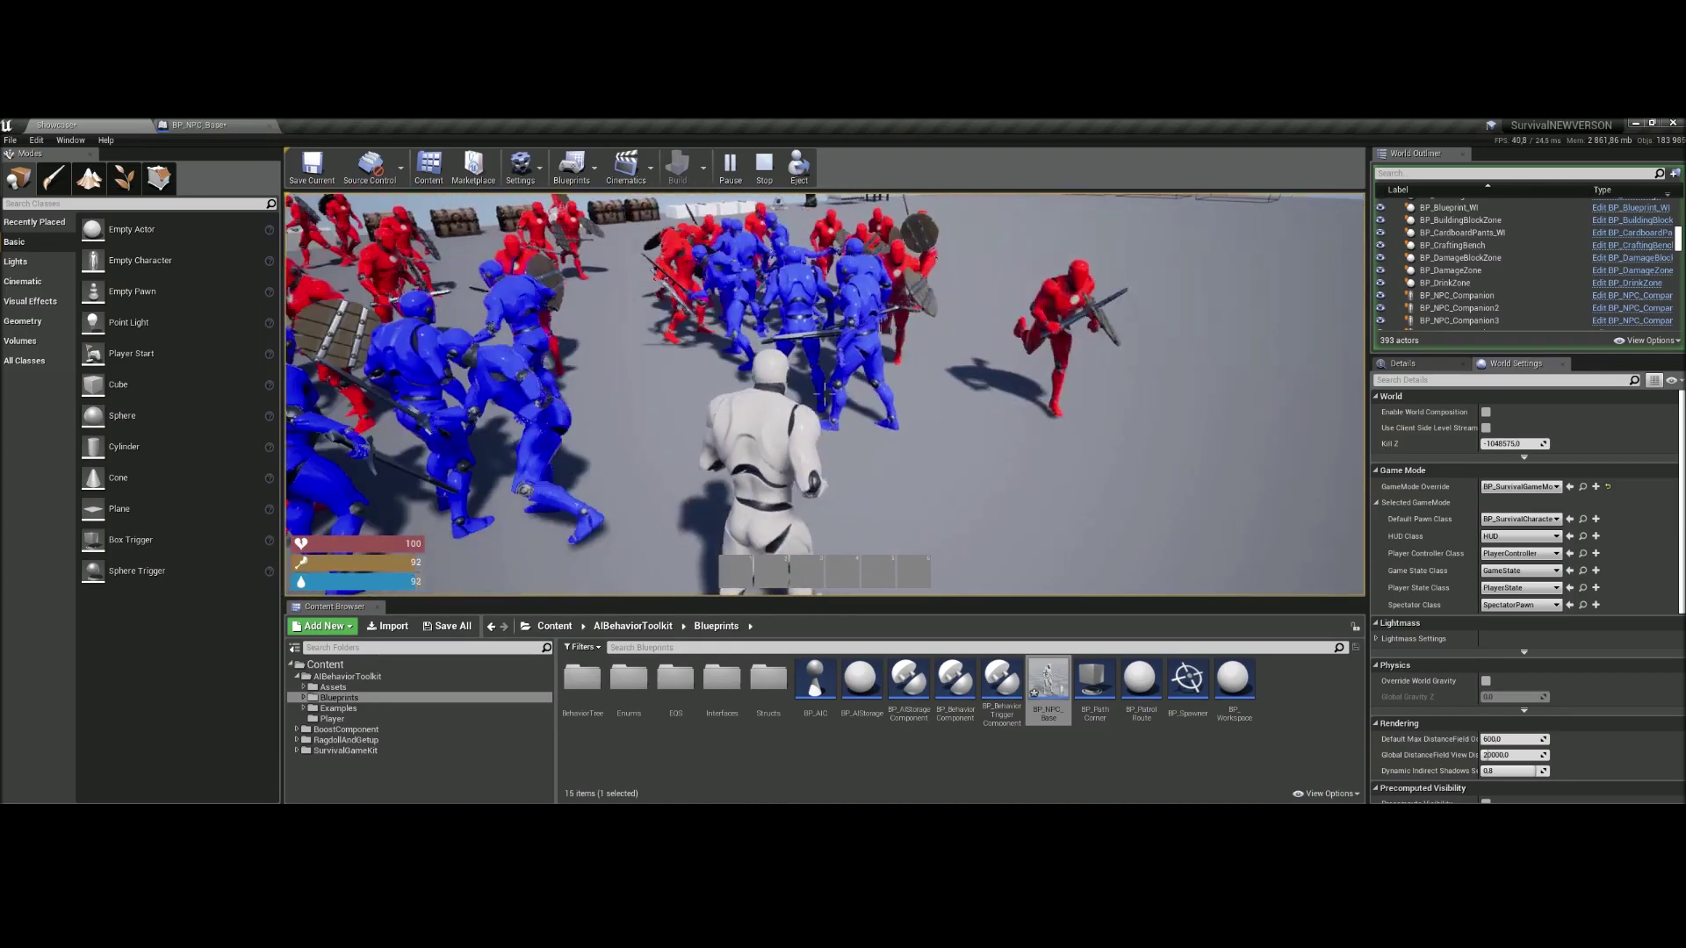
key(w)
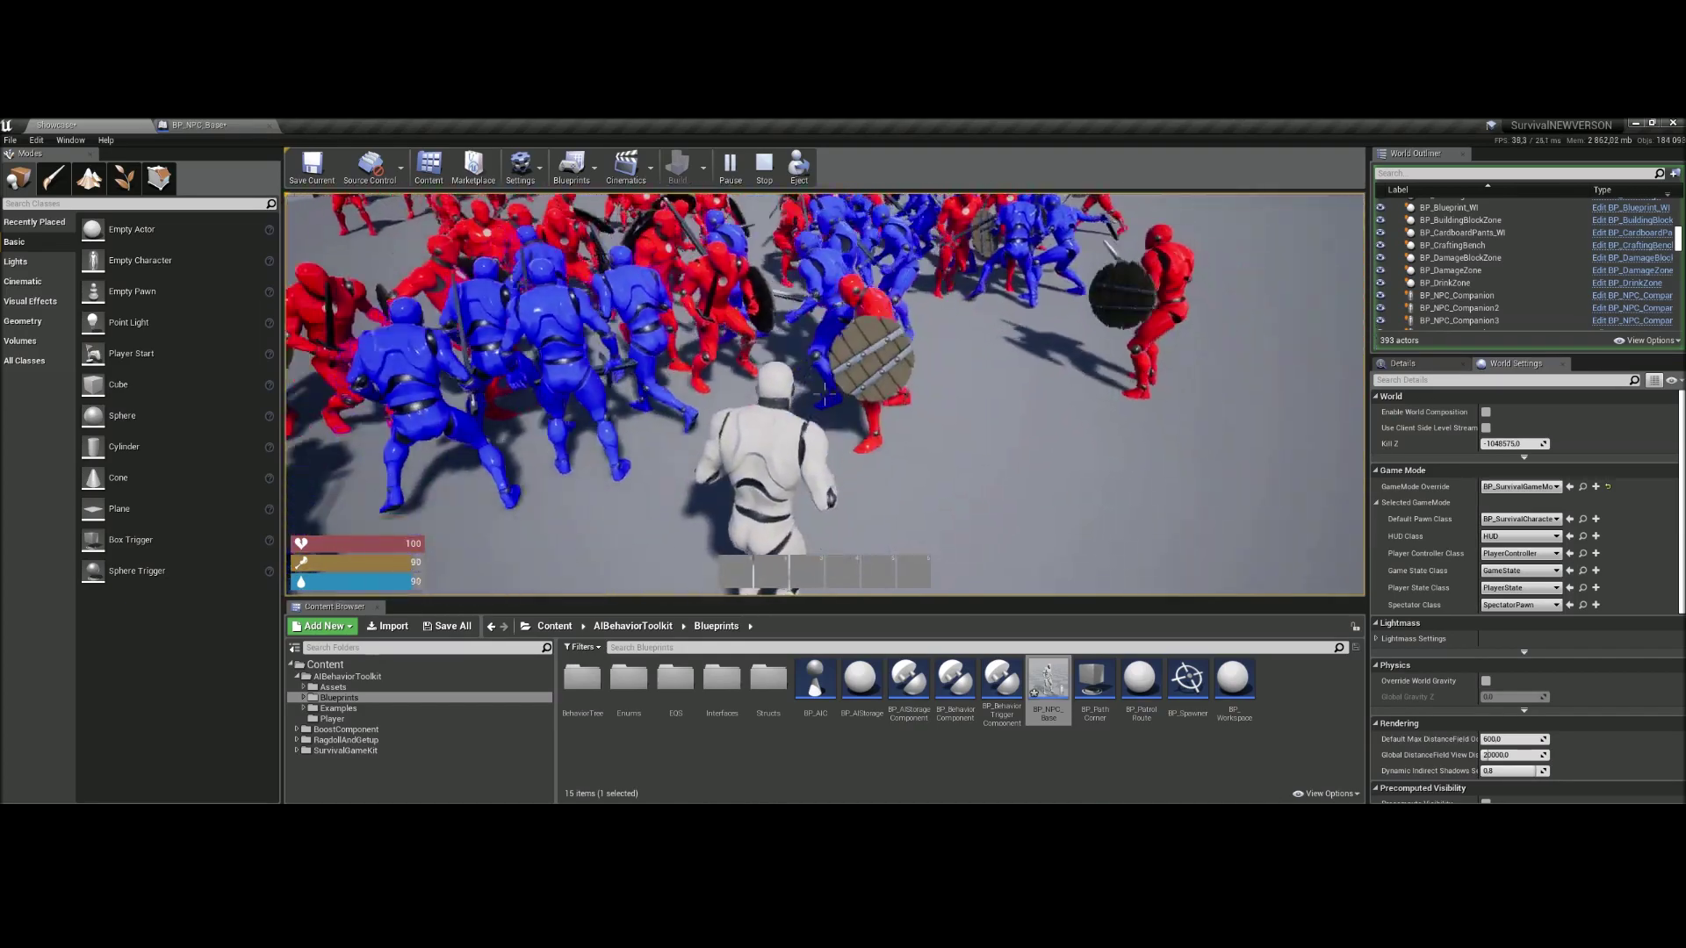
key(w)
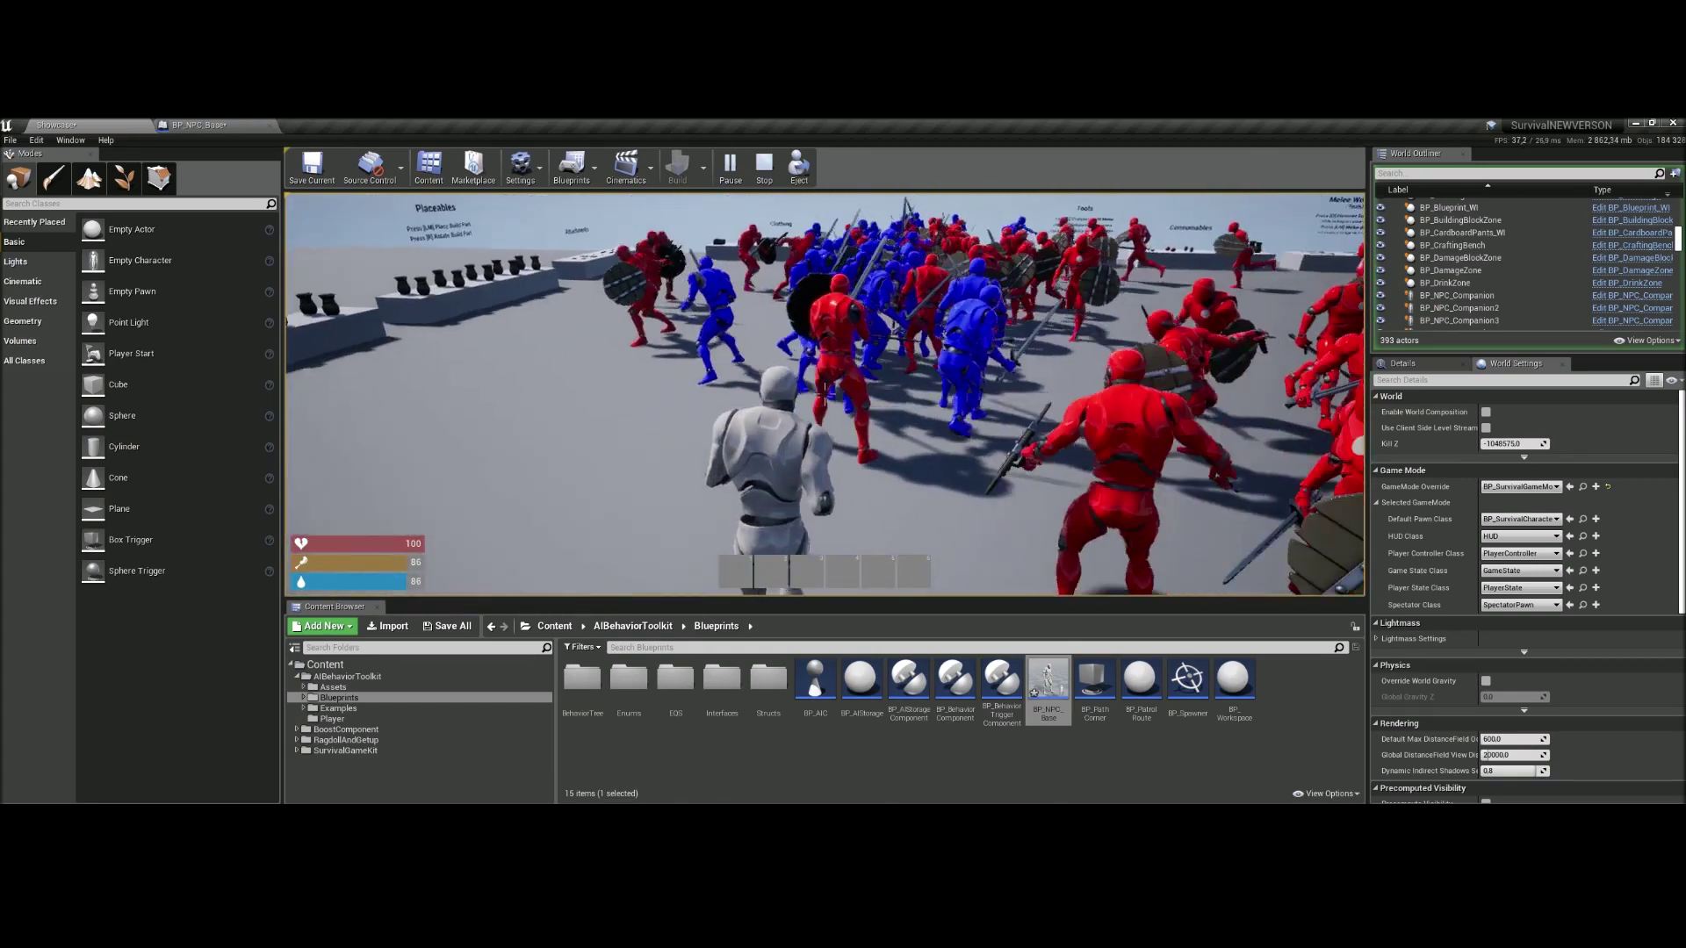
key(s)
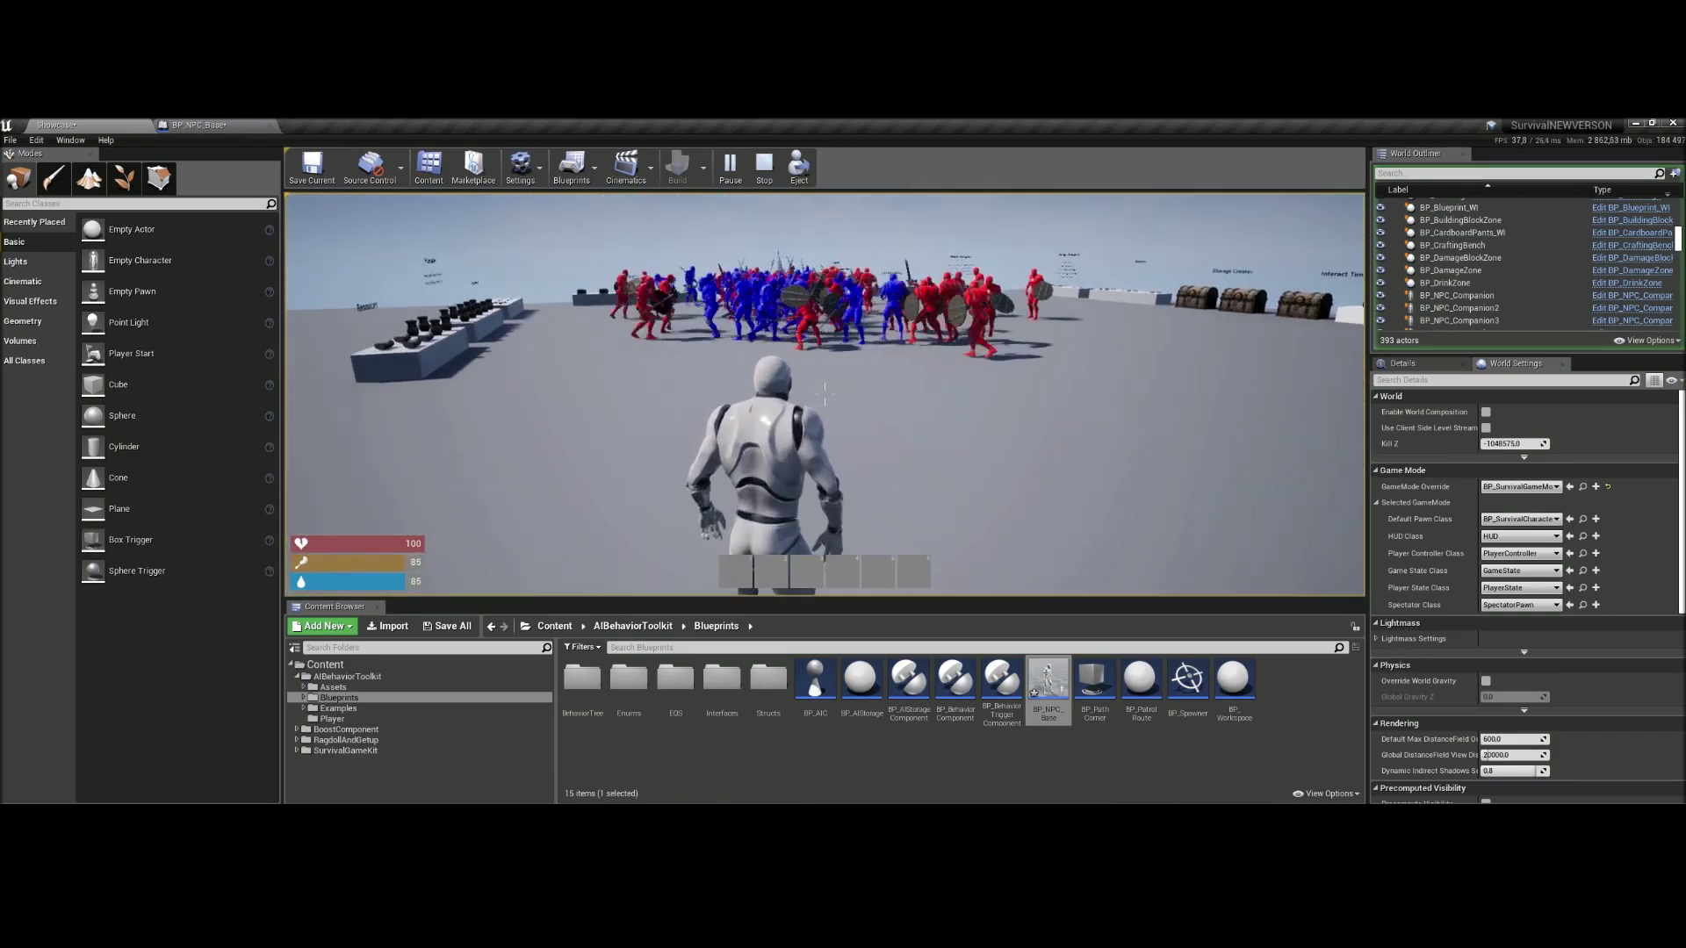
key(shift+F1)
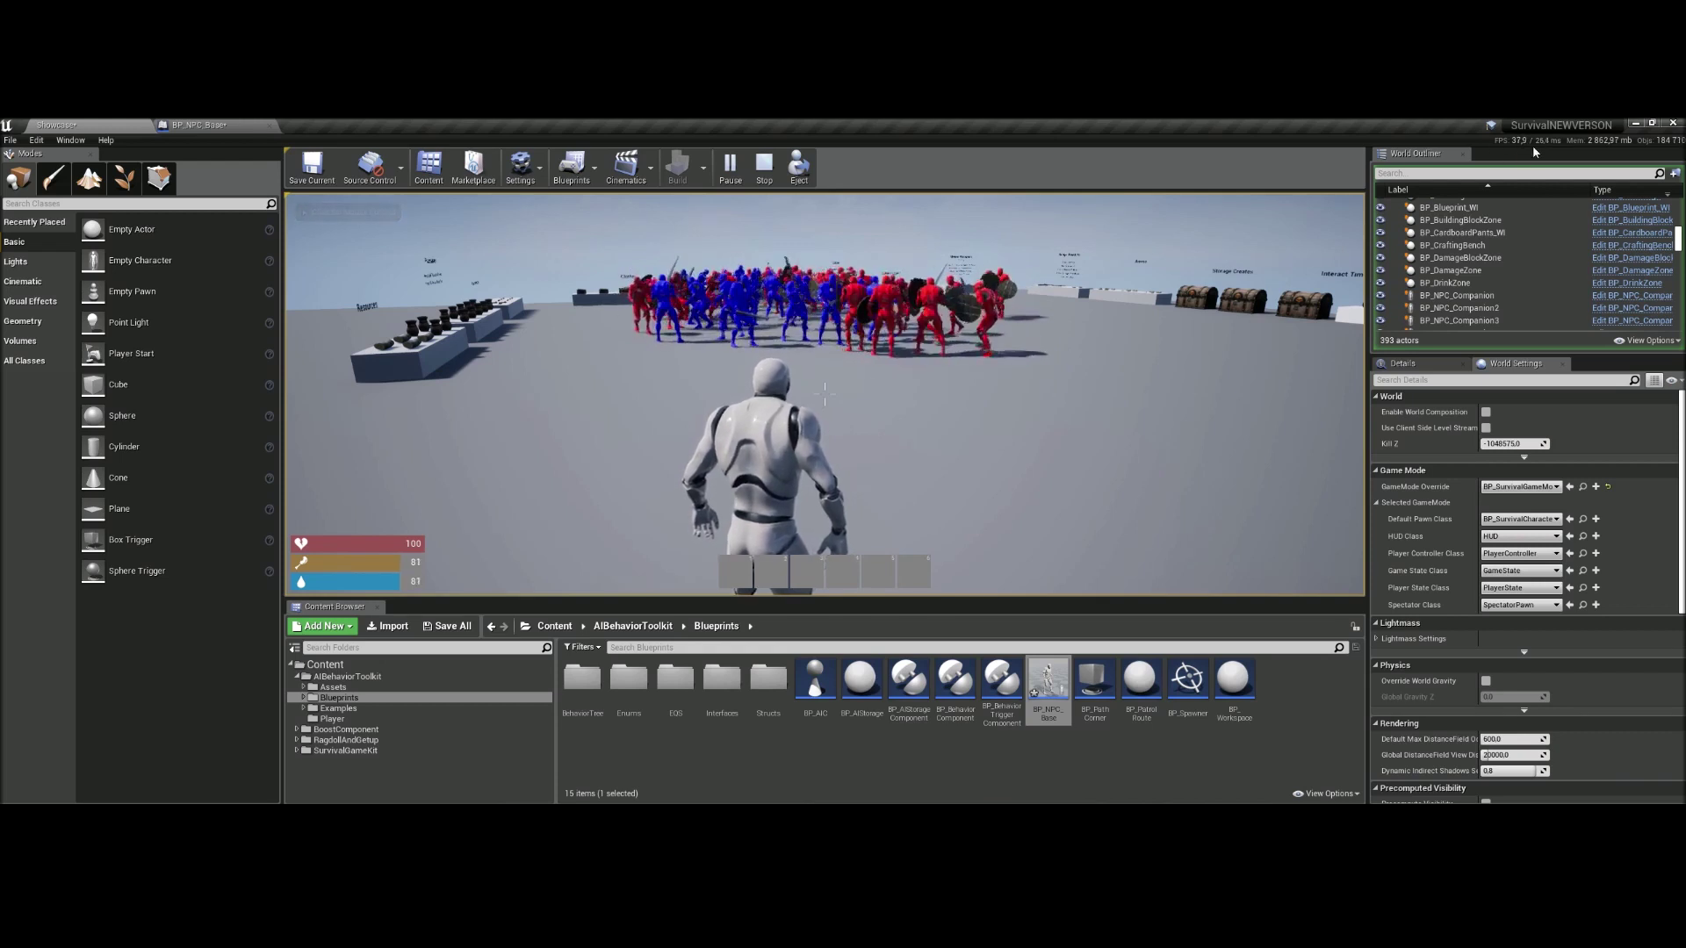
click(1230, 395)
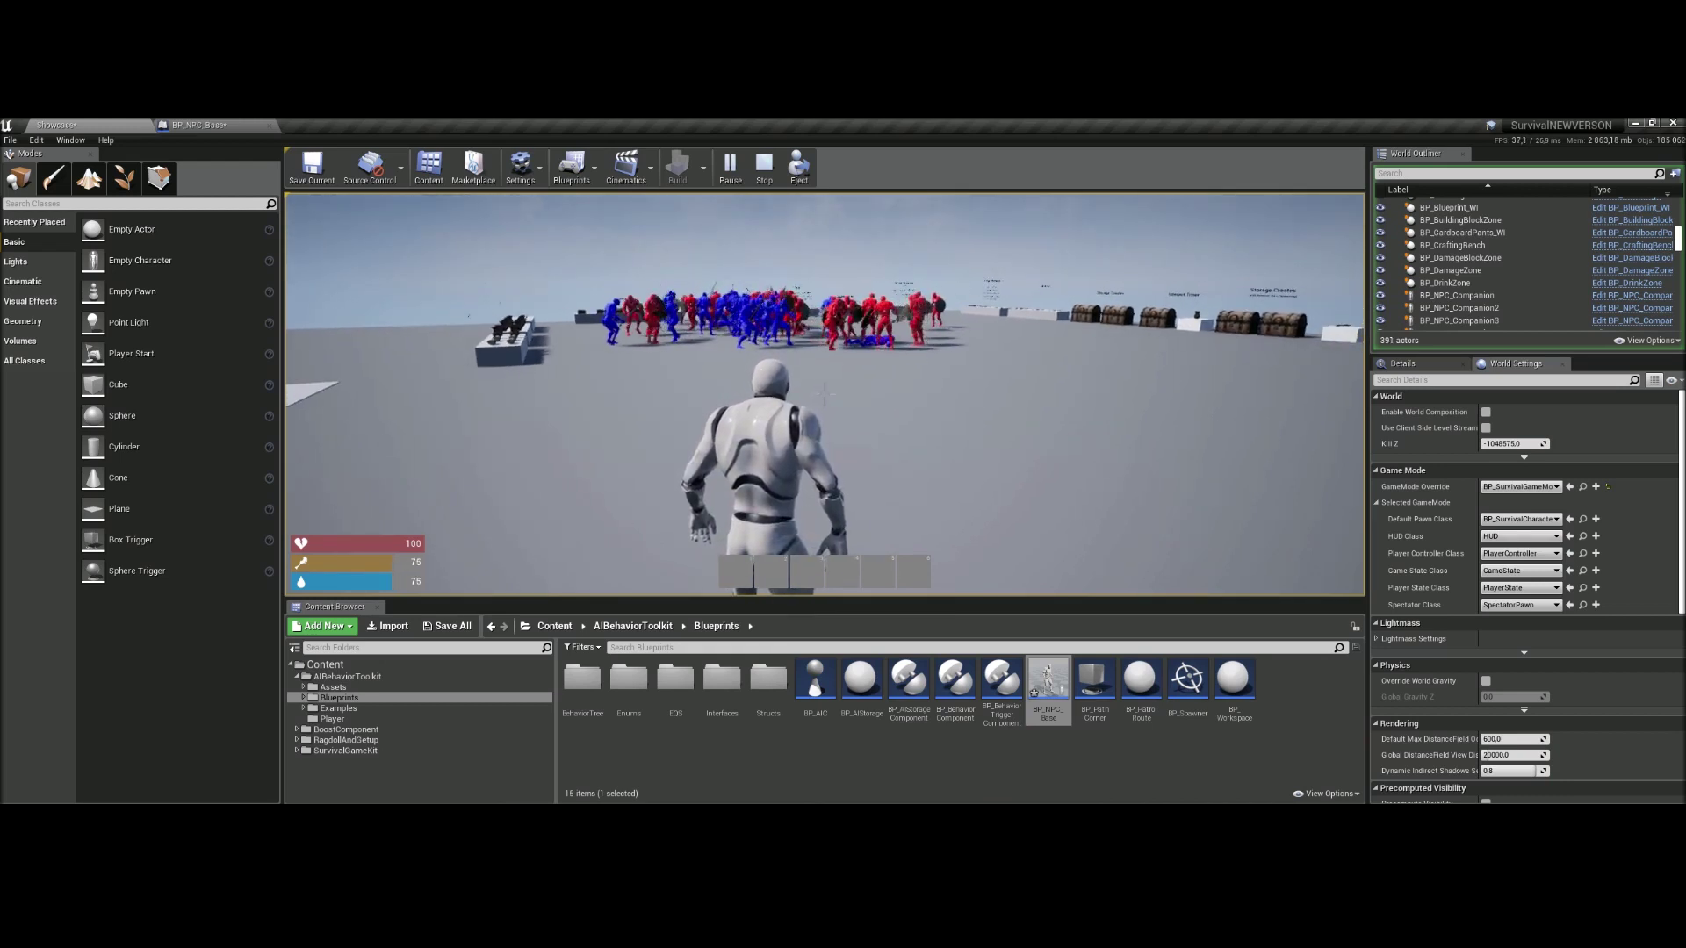
- Run the console command "stat fps" in the running game to display the frame rate counter
key(grave)
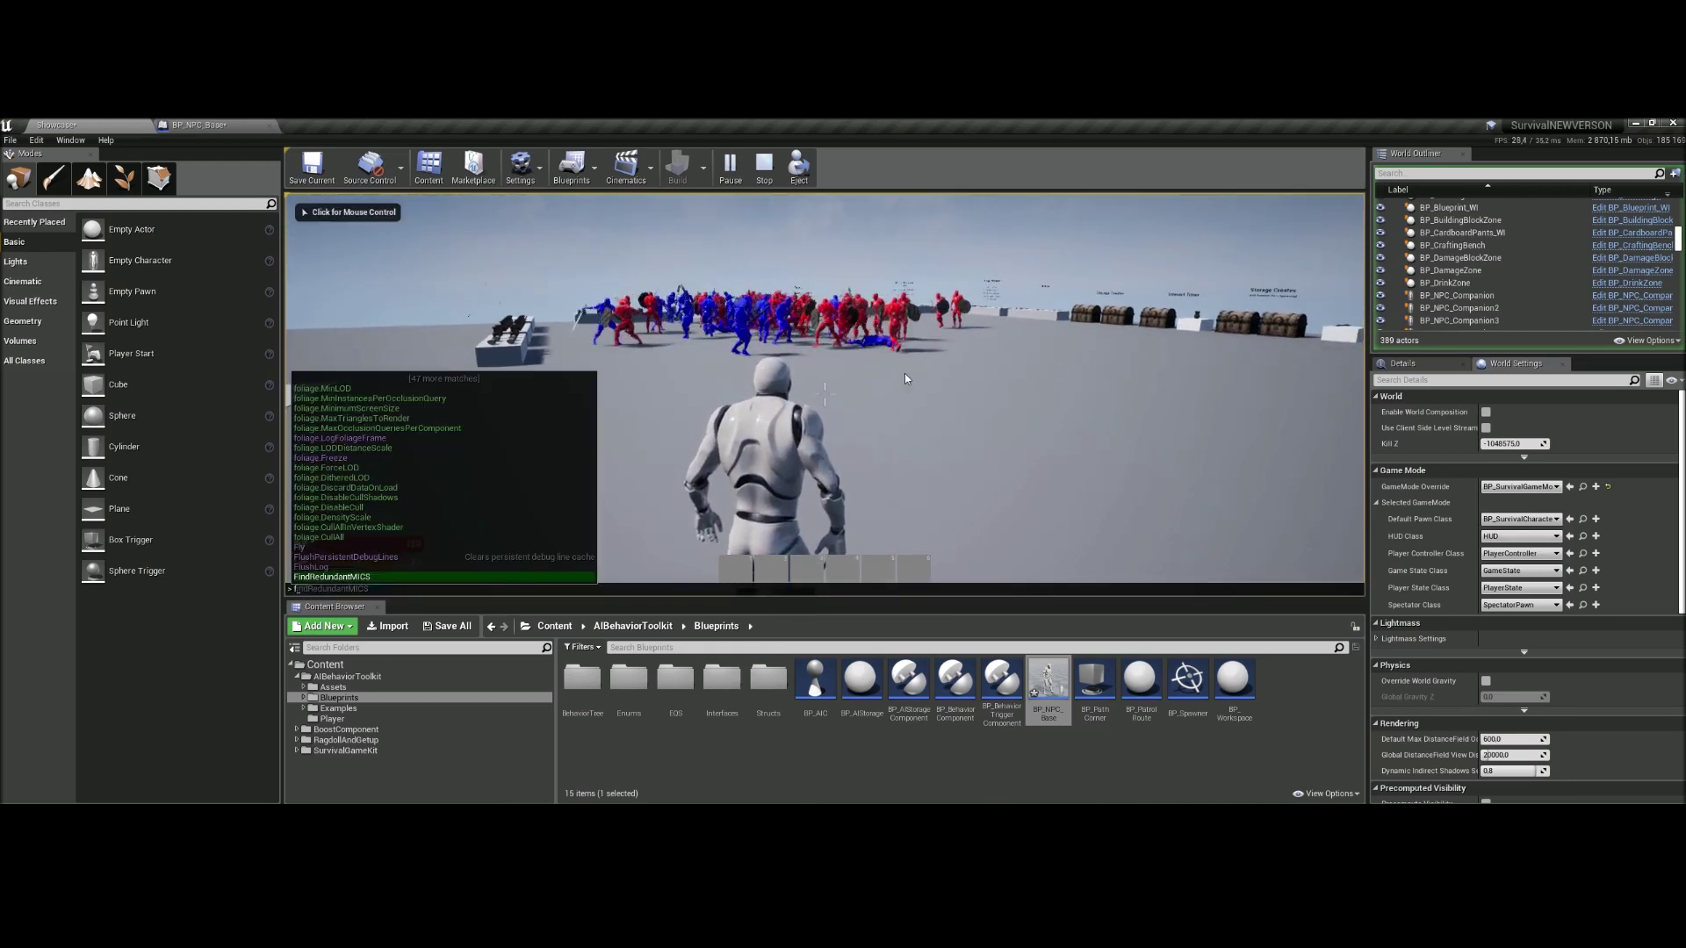
text(s)
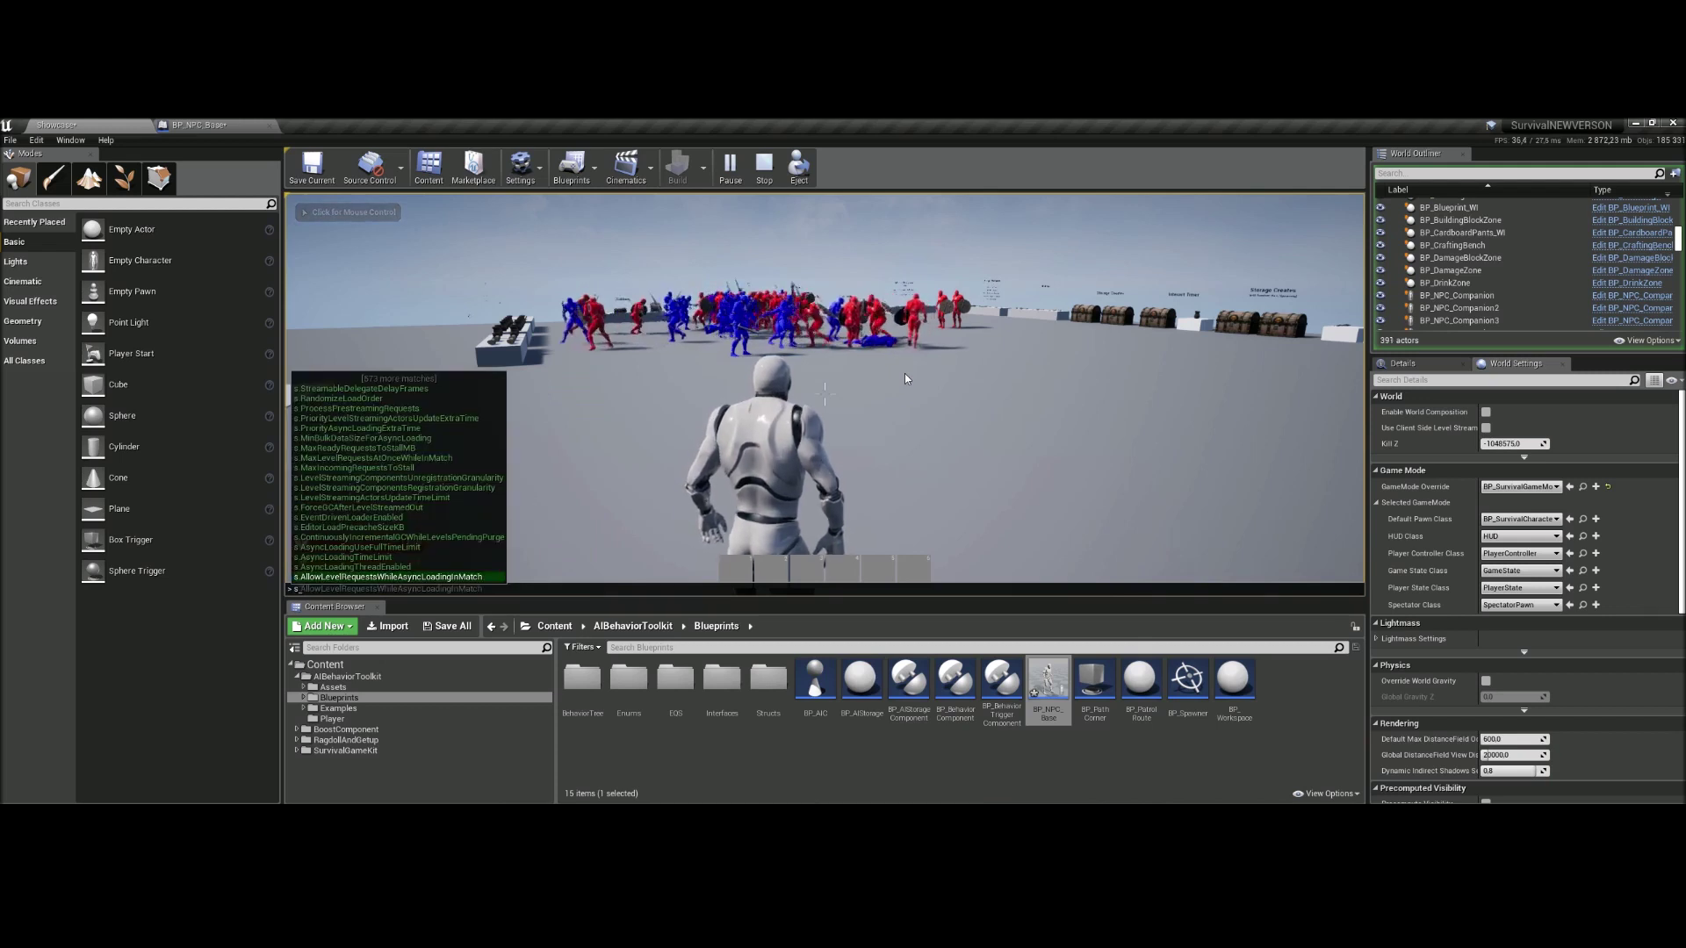
text(tat)
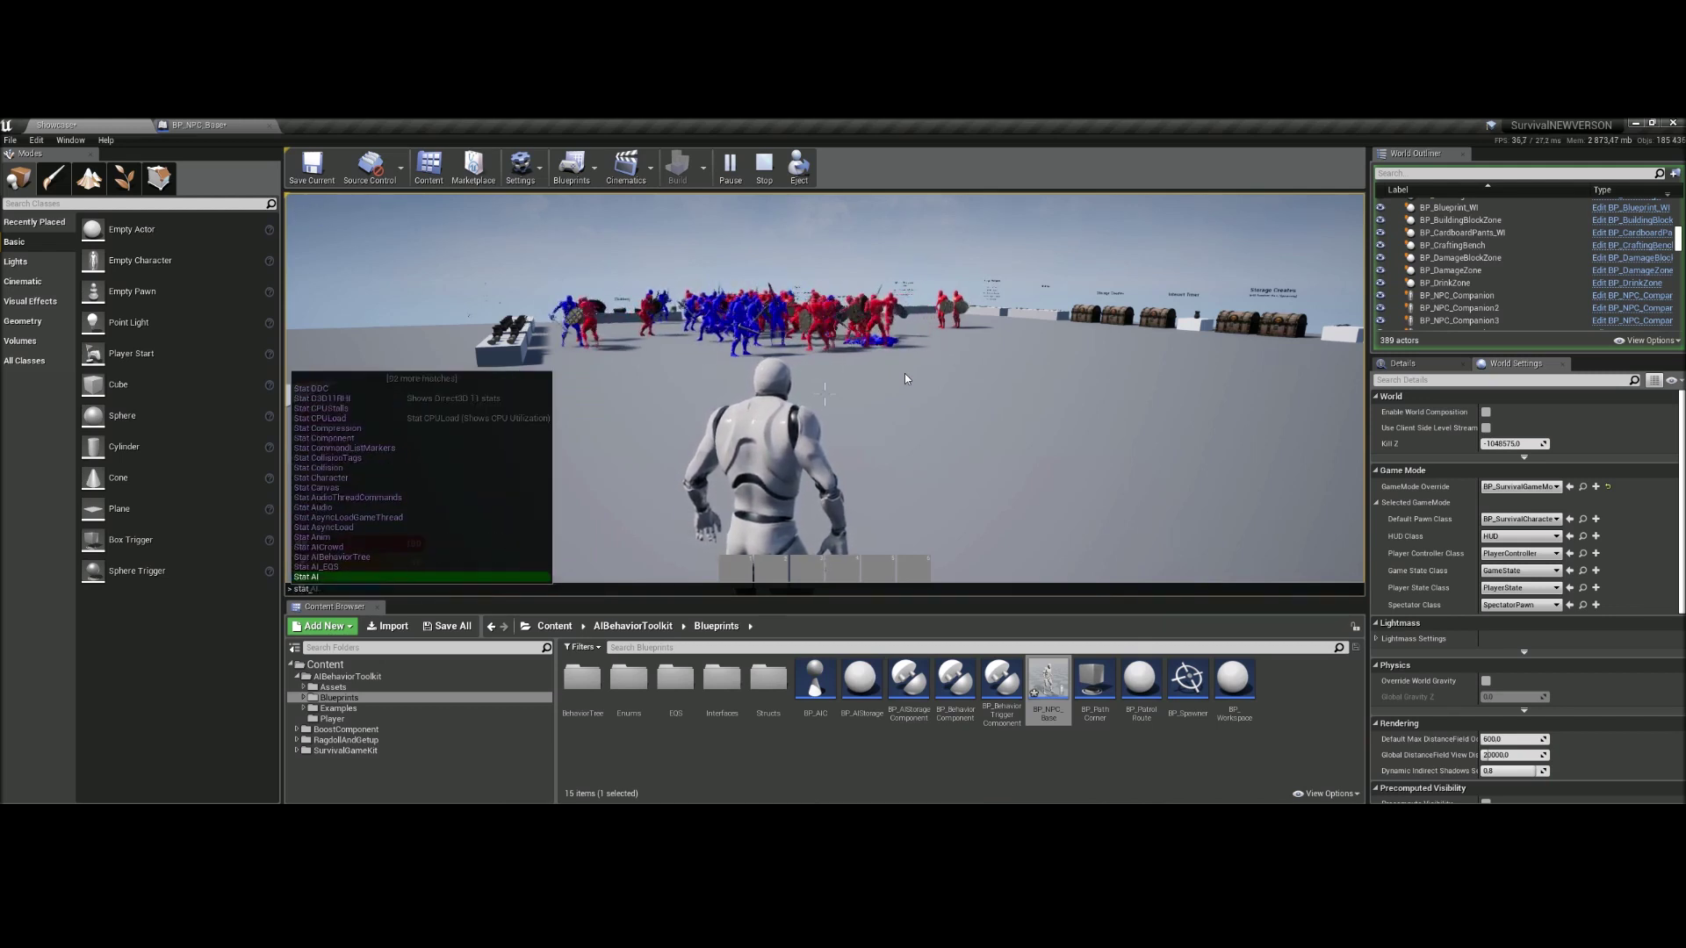
text( f)
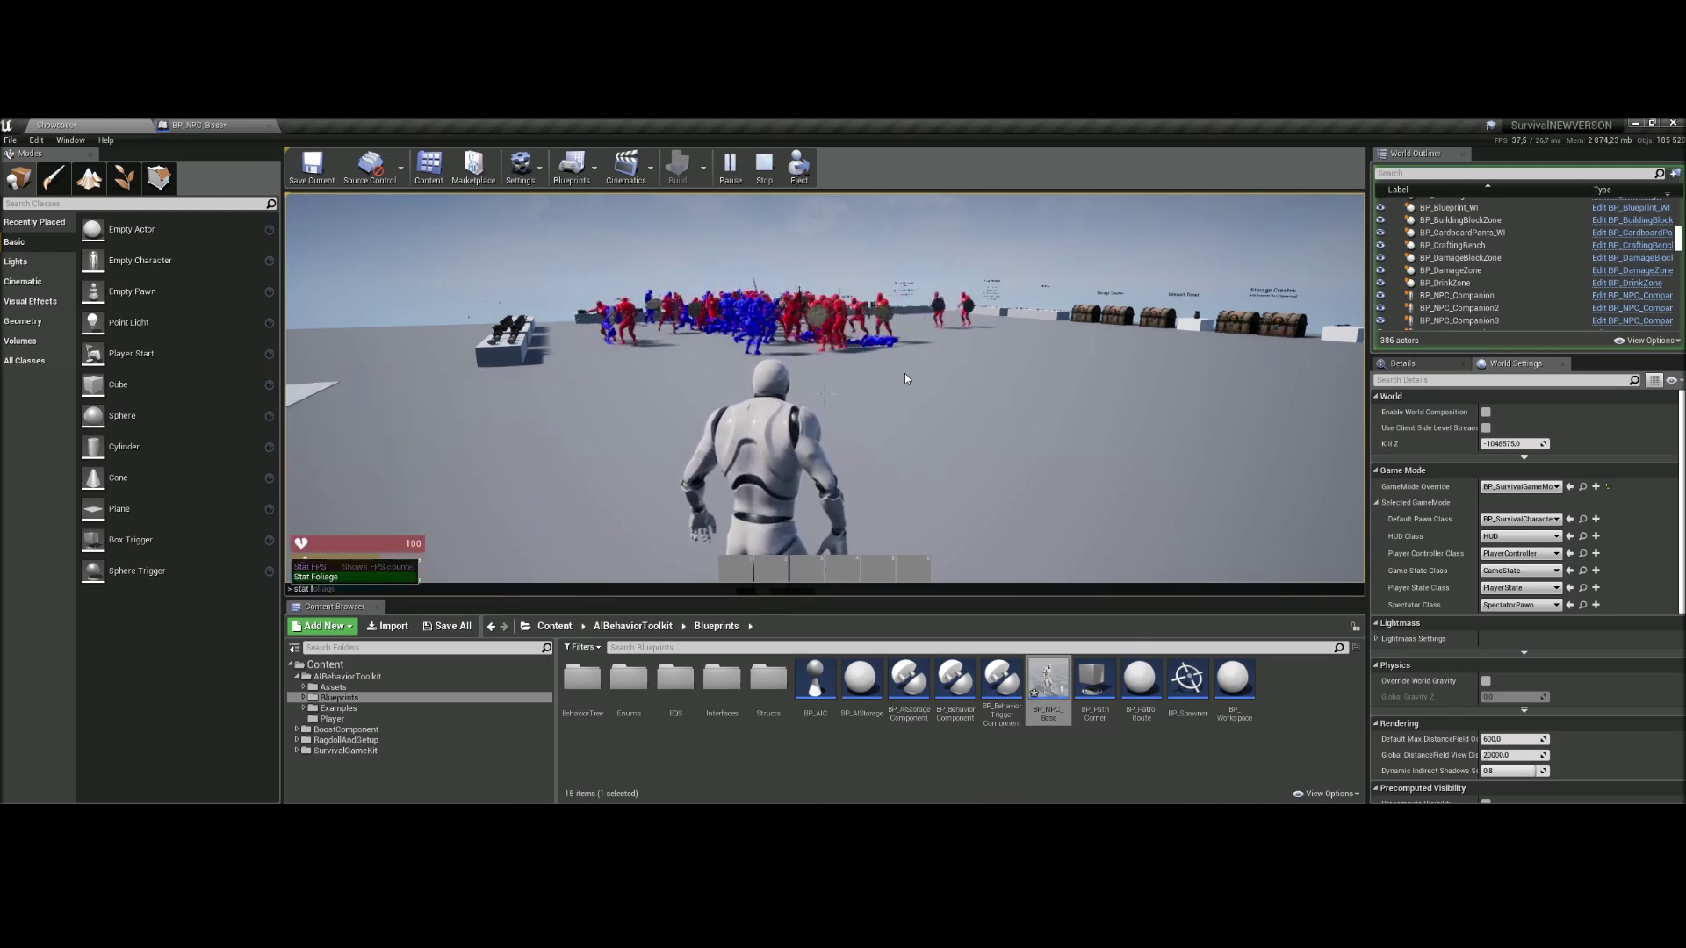
text(ps)
key(Return)
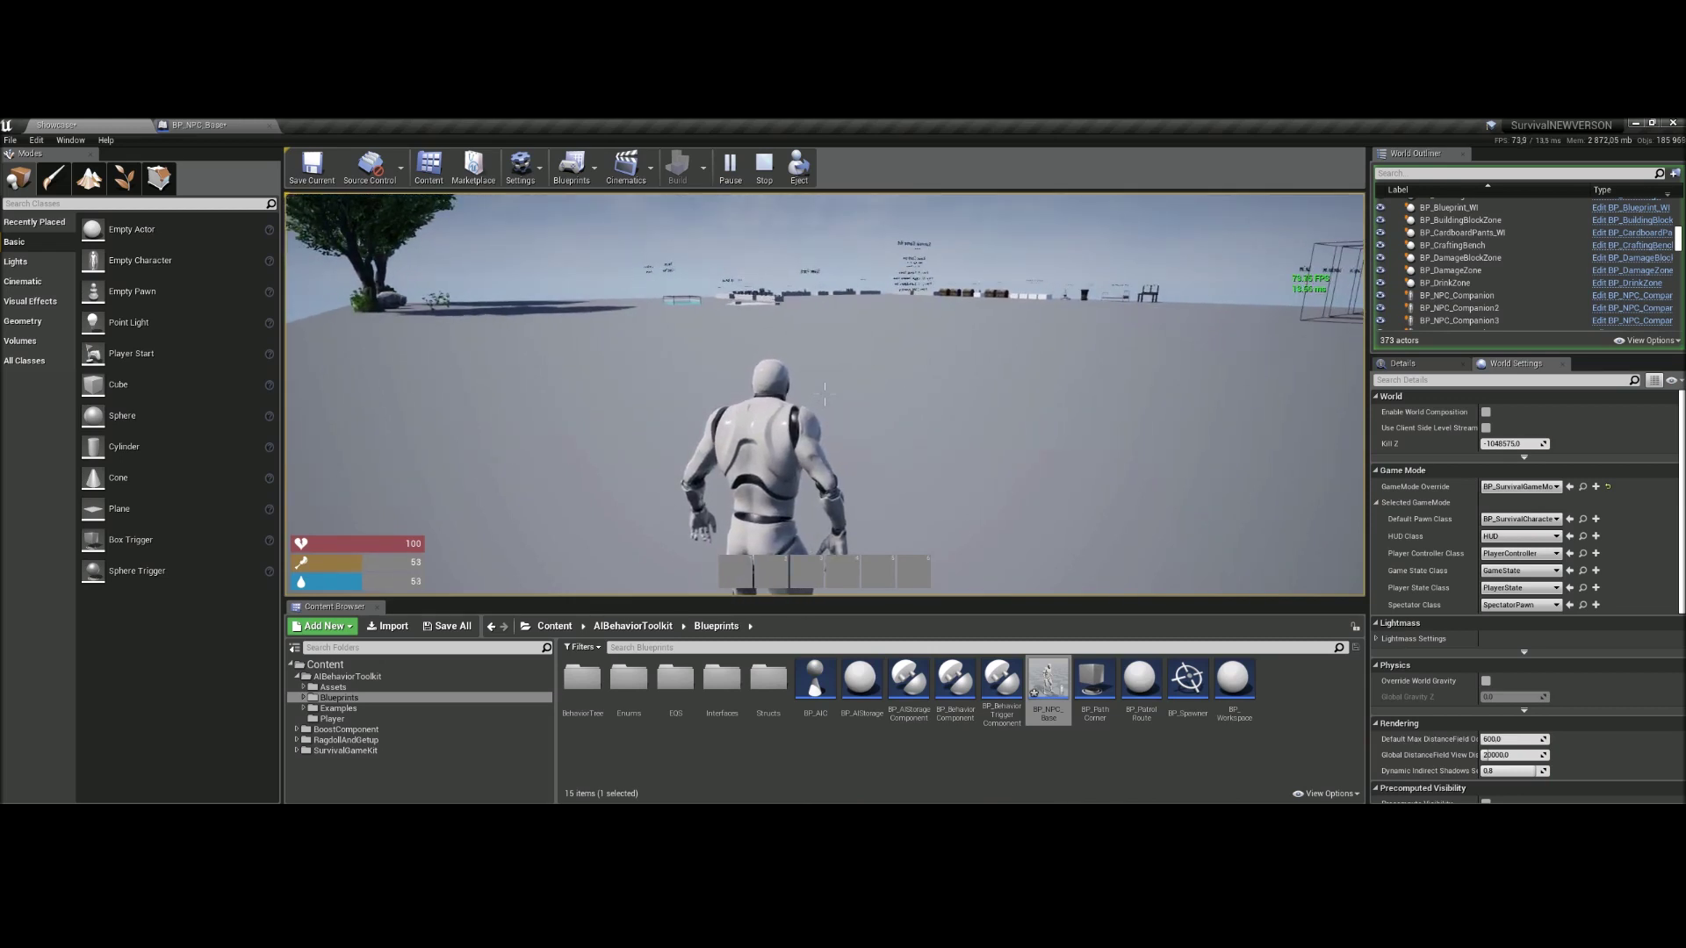
- Eject from the player character, inspect the NPC battlefield from above, and stop the play session
key(shift+F1)
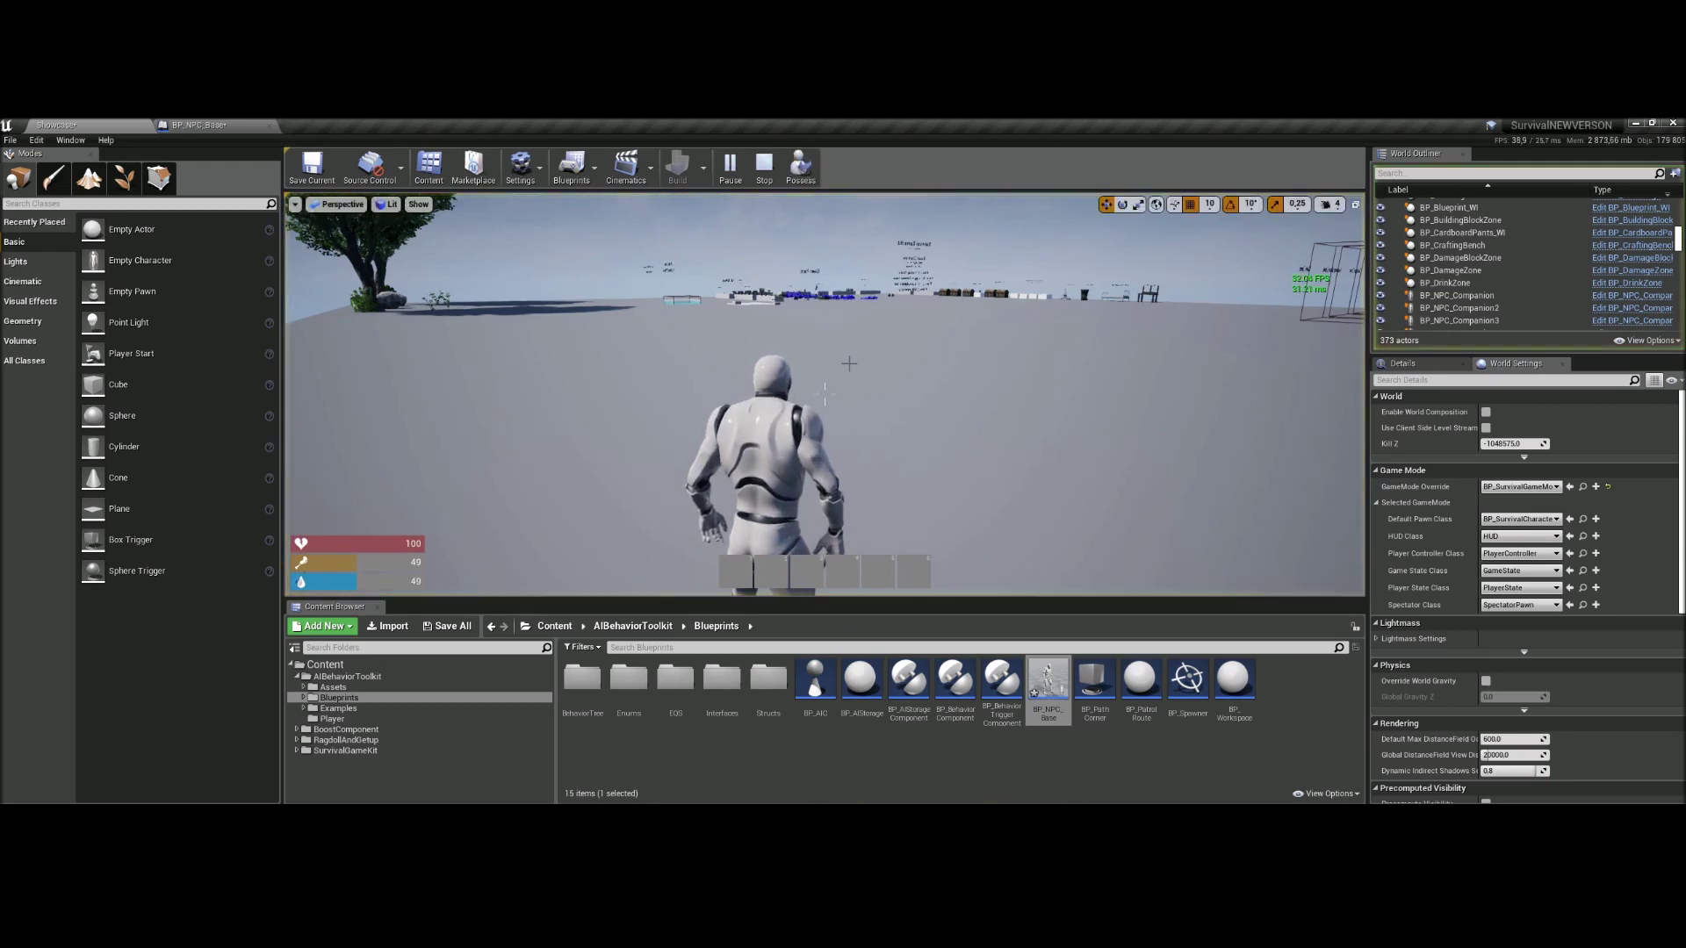
click(795, 168)
right_drag(824, 395, 623, 483)
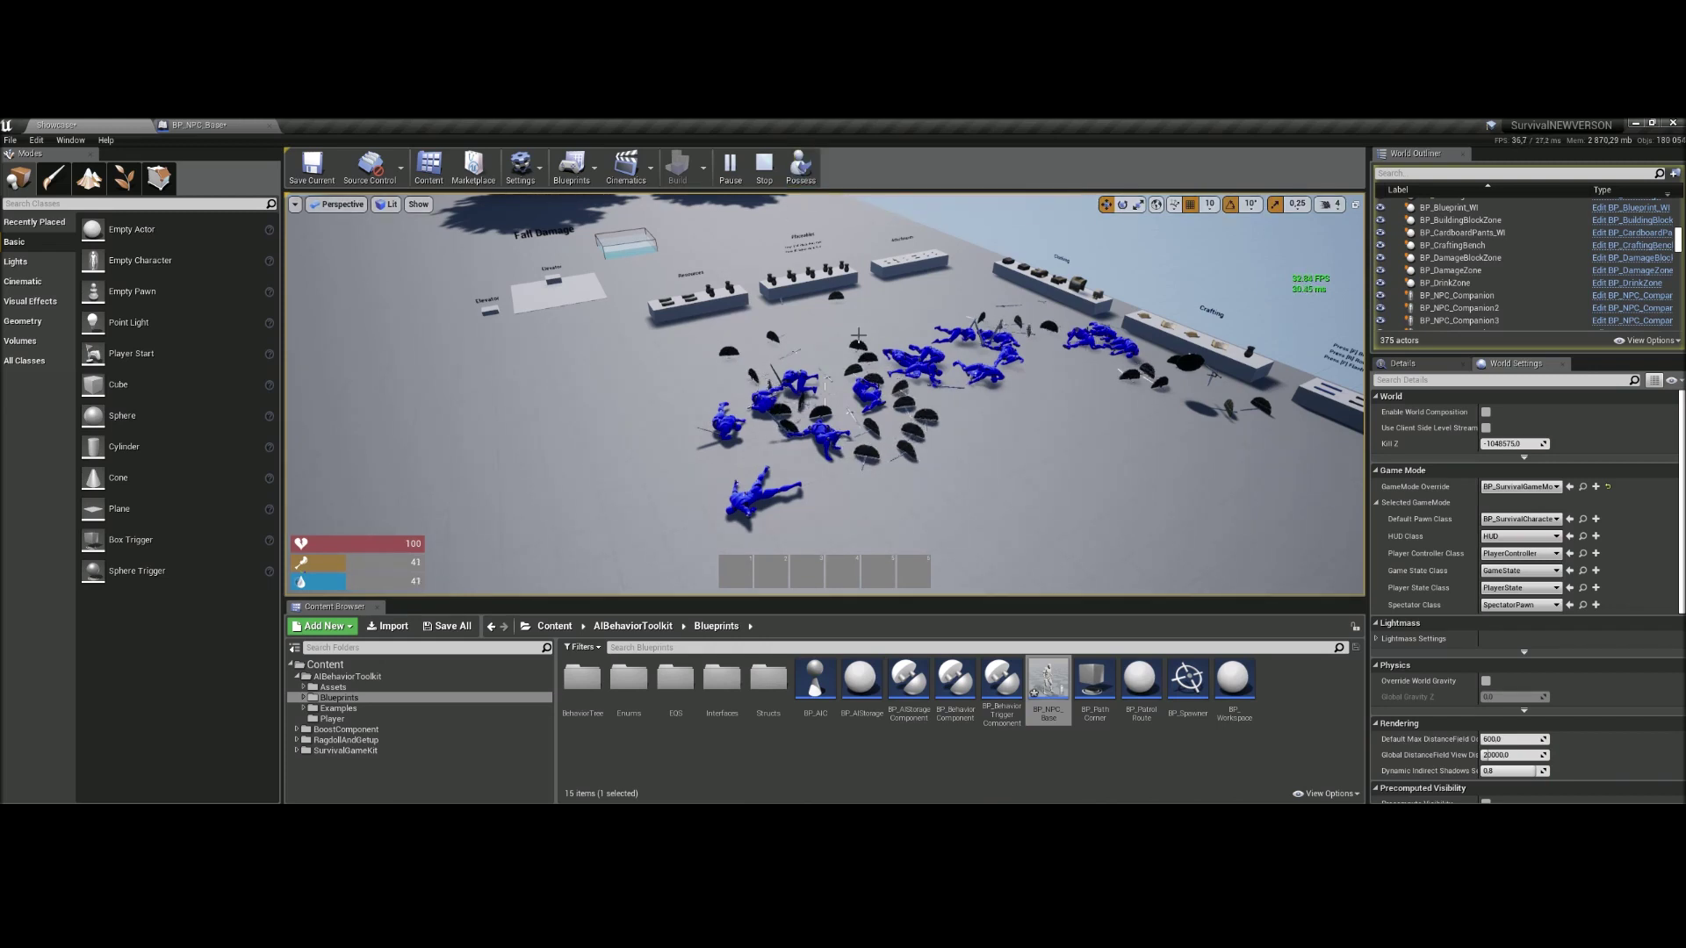
click(764, 168)
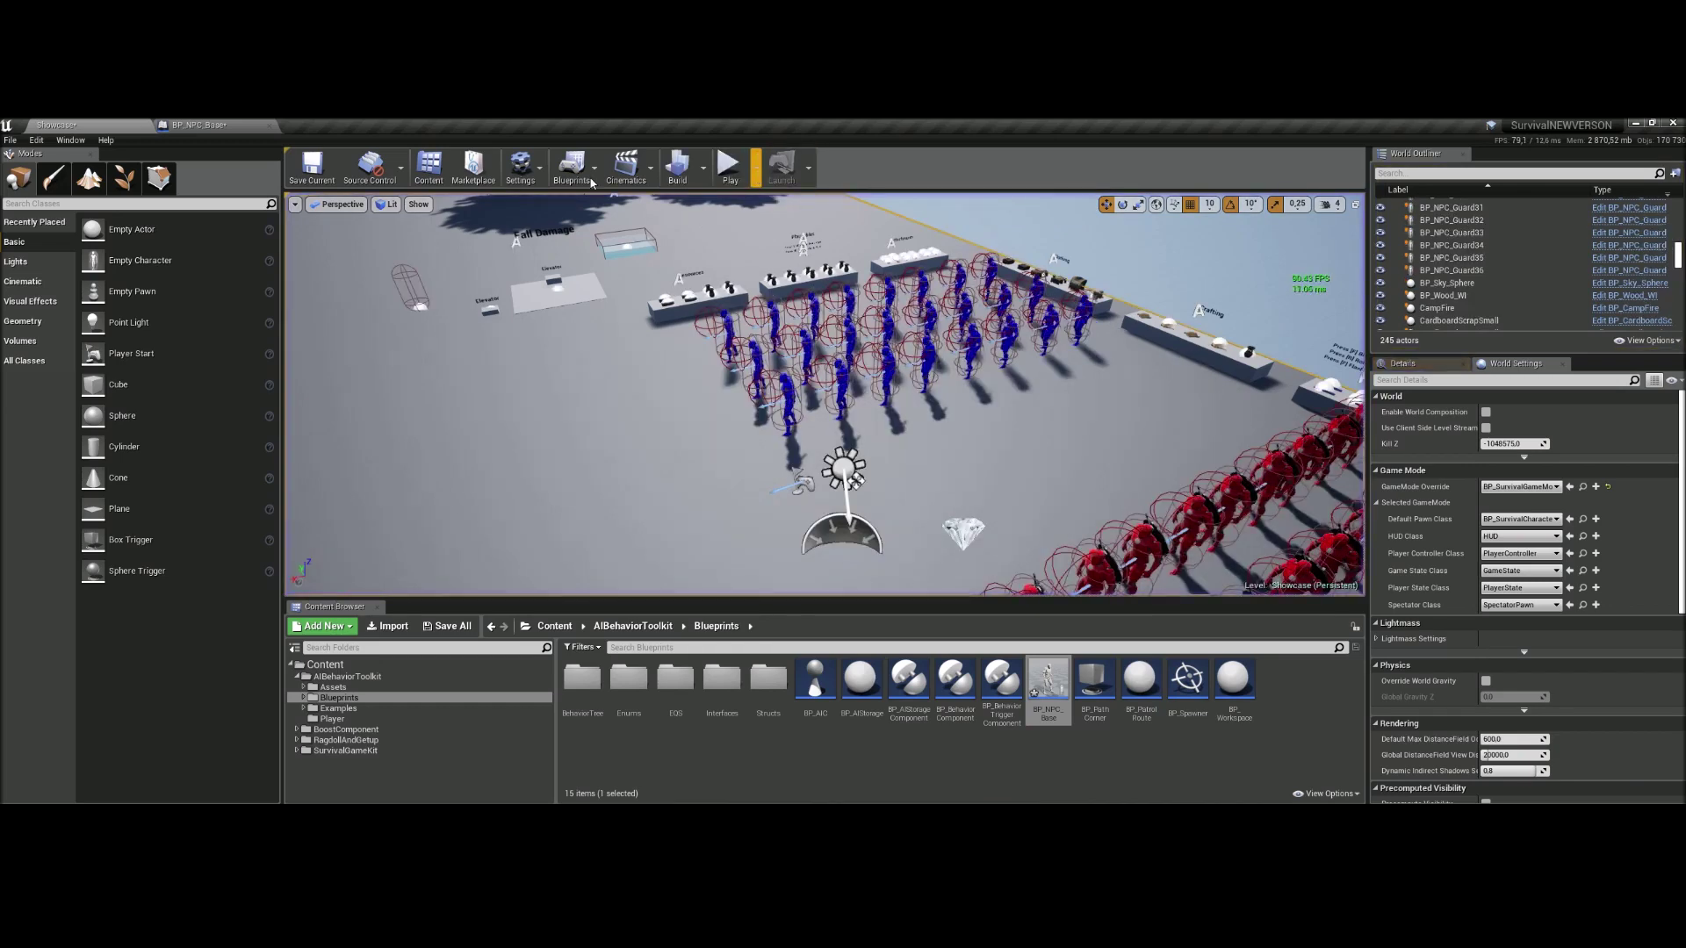
- In BP_NPC_Base's Event Graph, add a Boost Component reference with a Set Forced Inclusion Animation node, placed above the Mesh Visible event
click(215, 126)
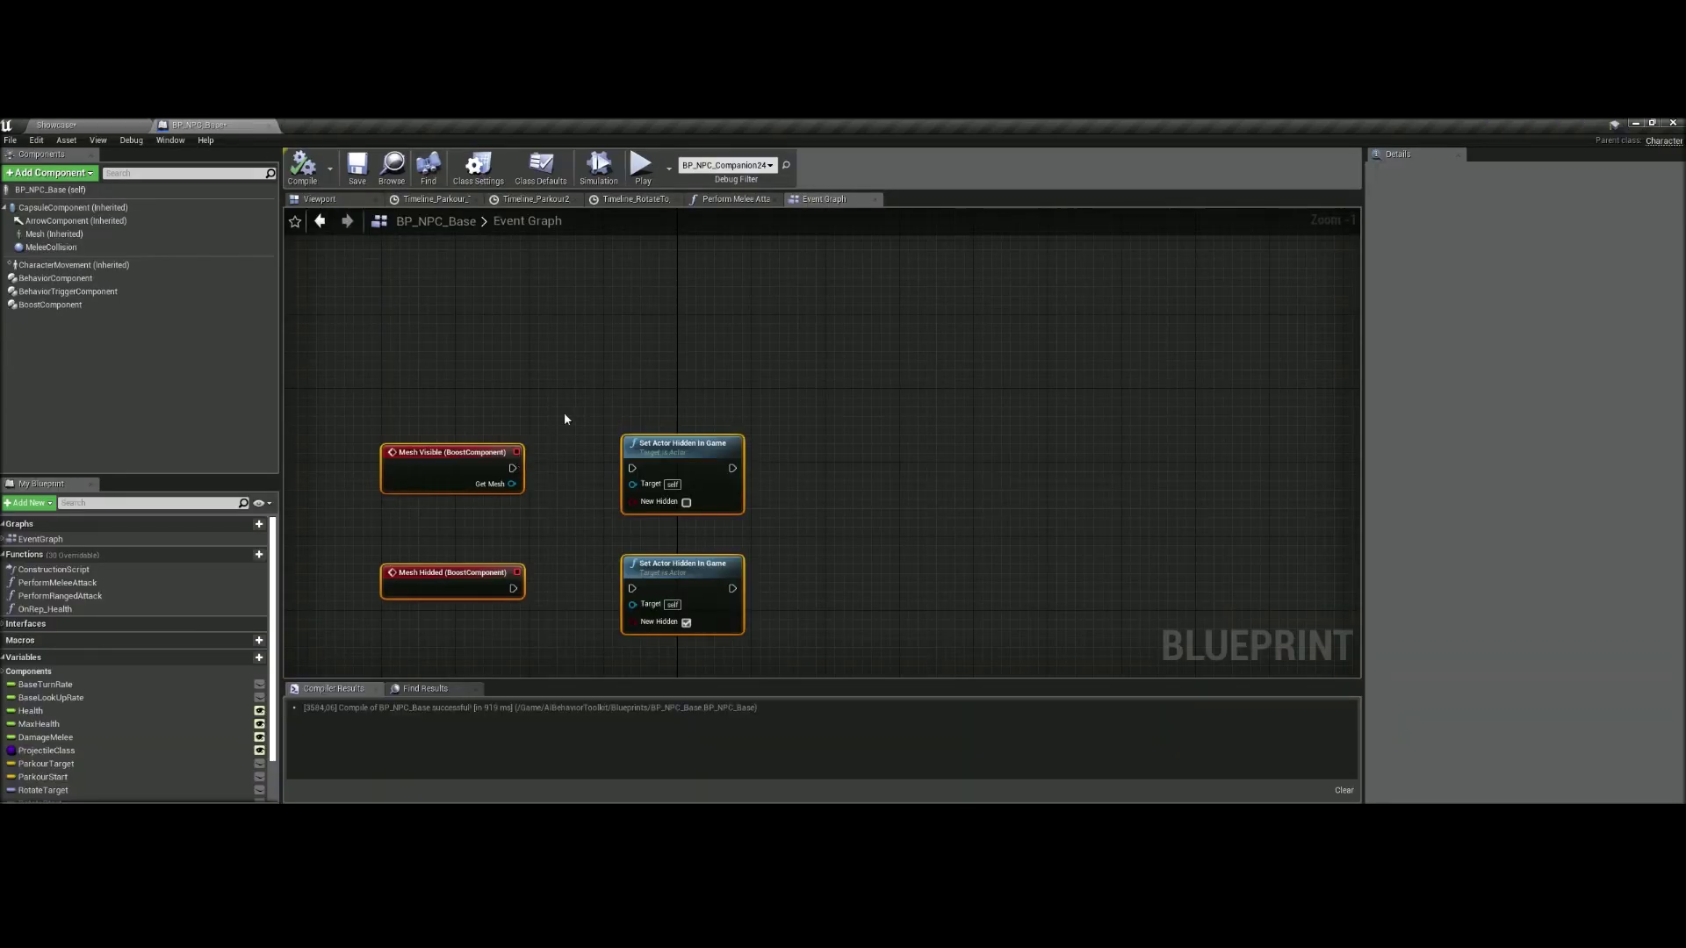
click(53, 305)
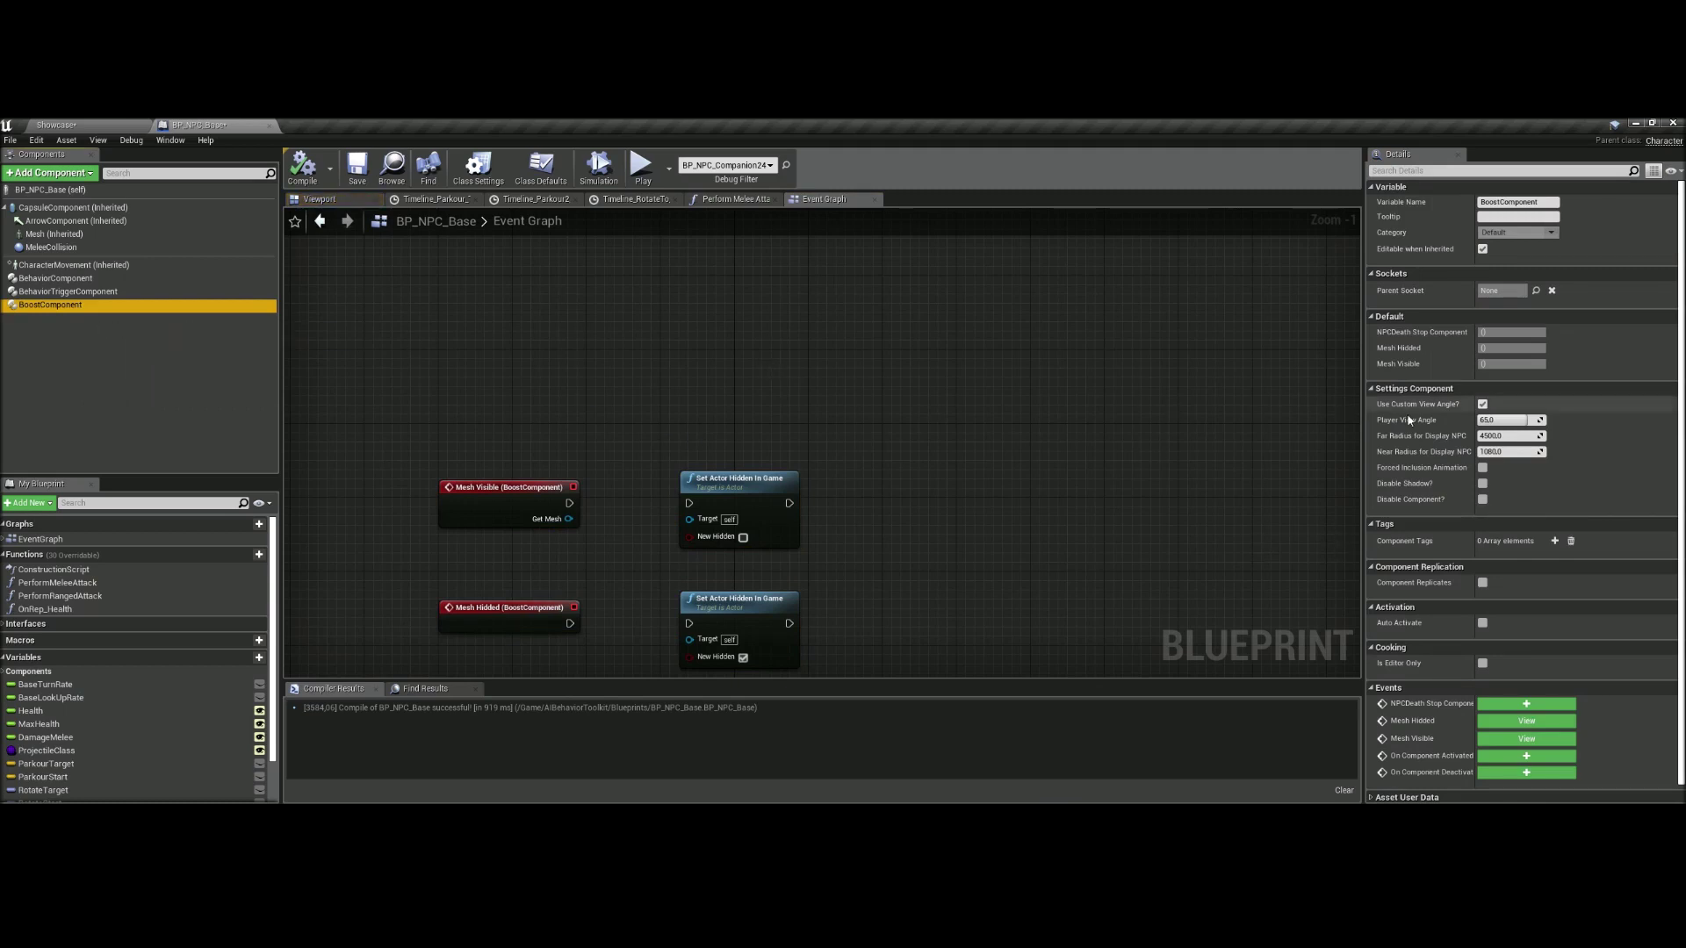
drag(52, 305, 620, 403)
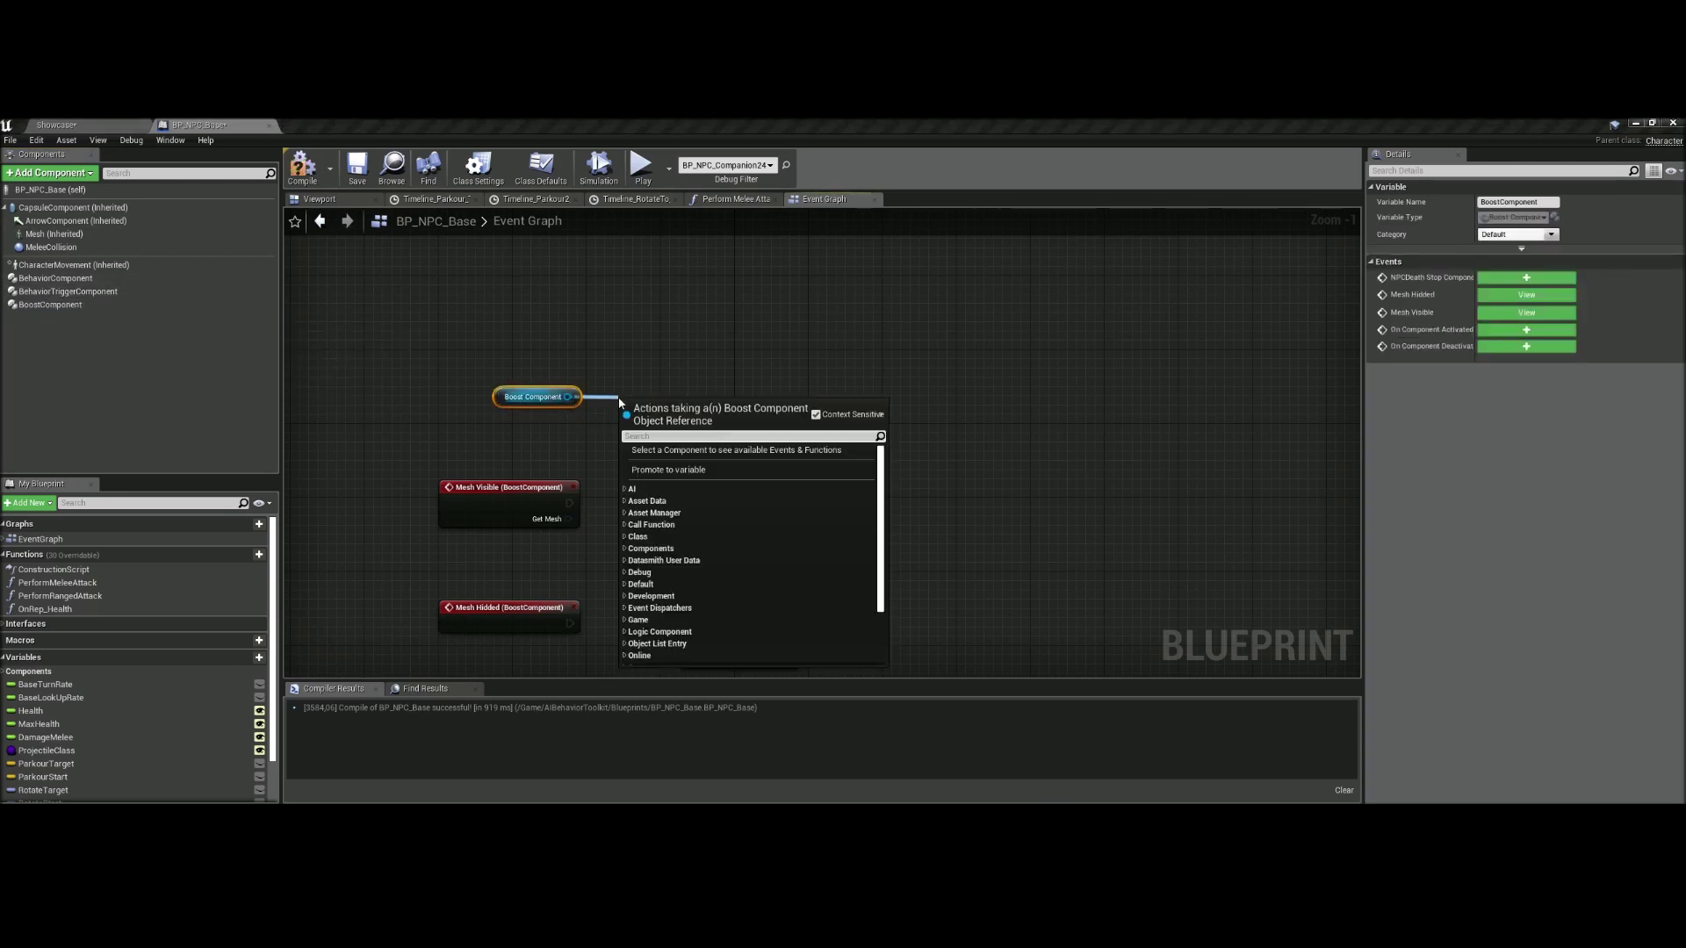
text(inc)
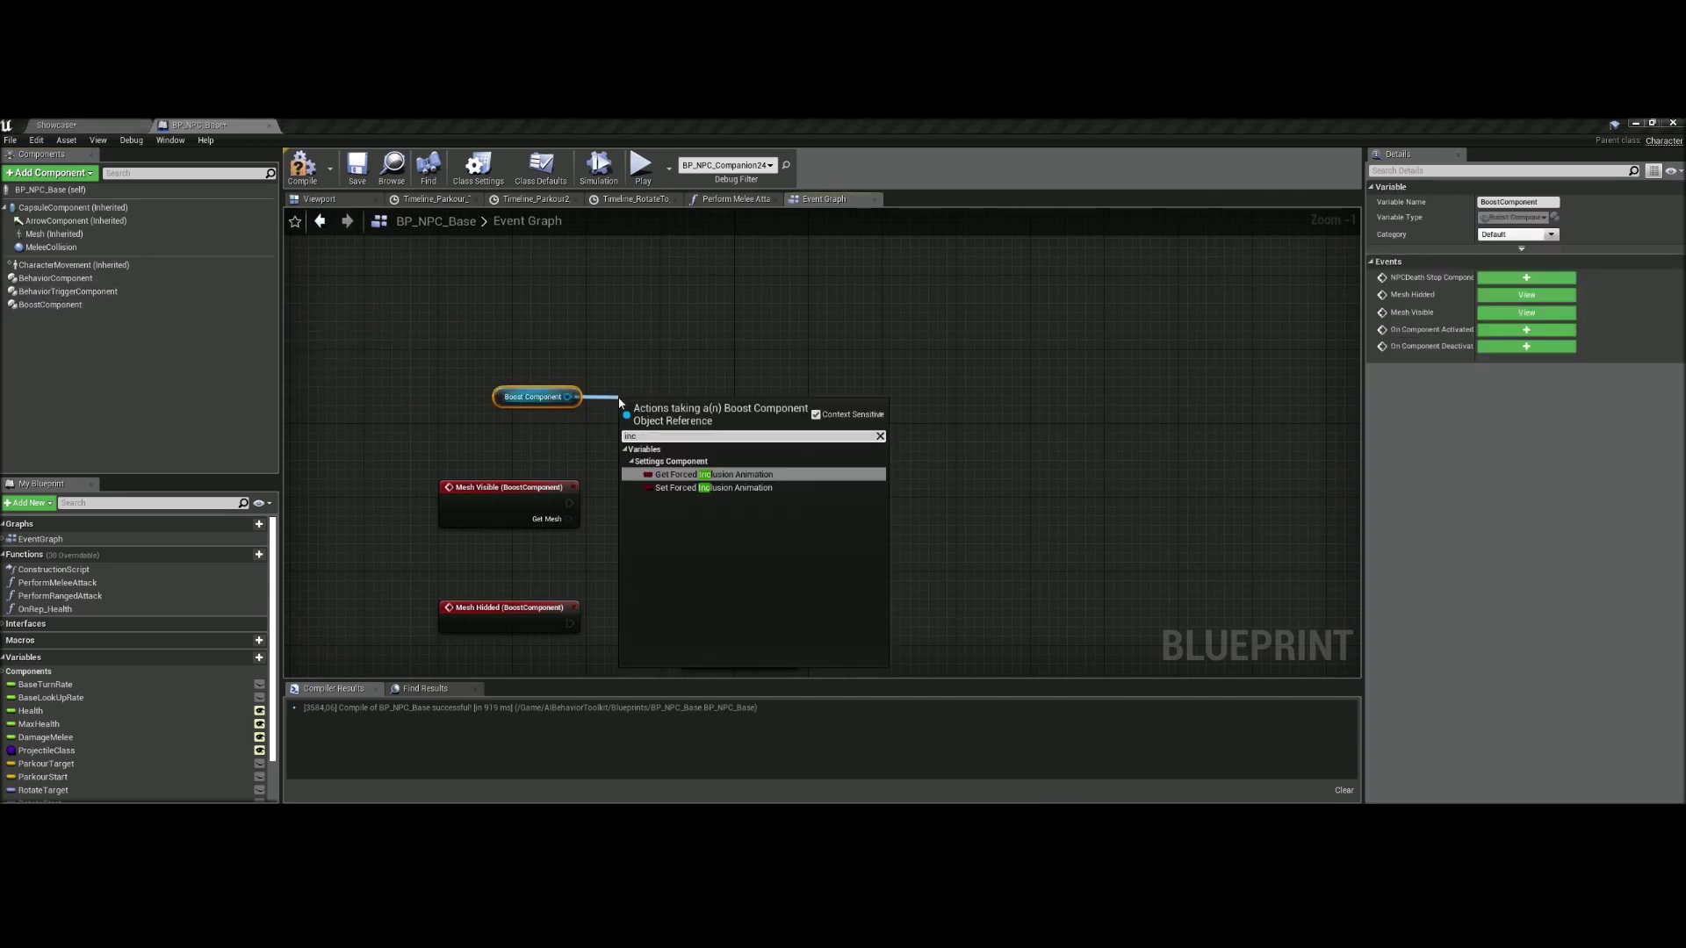
key(Down)
key(Return)
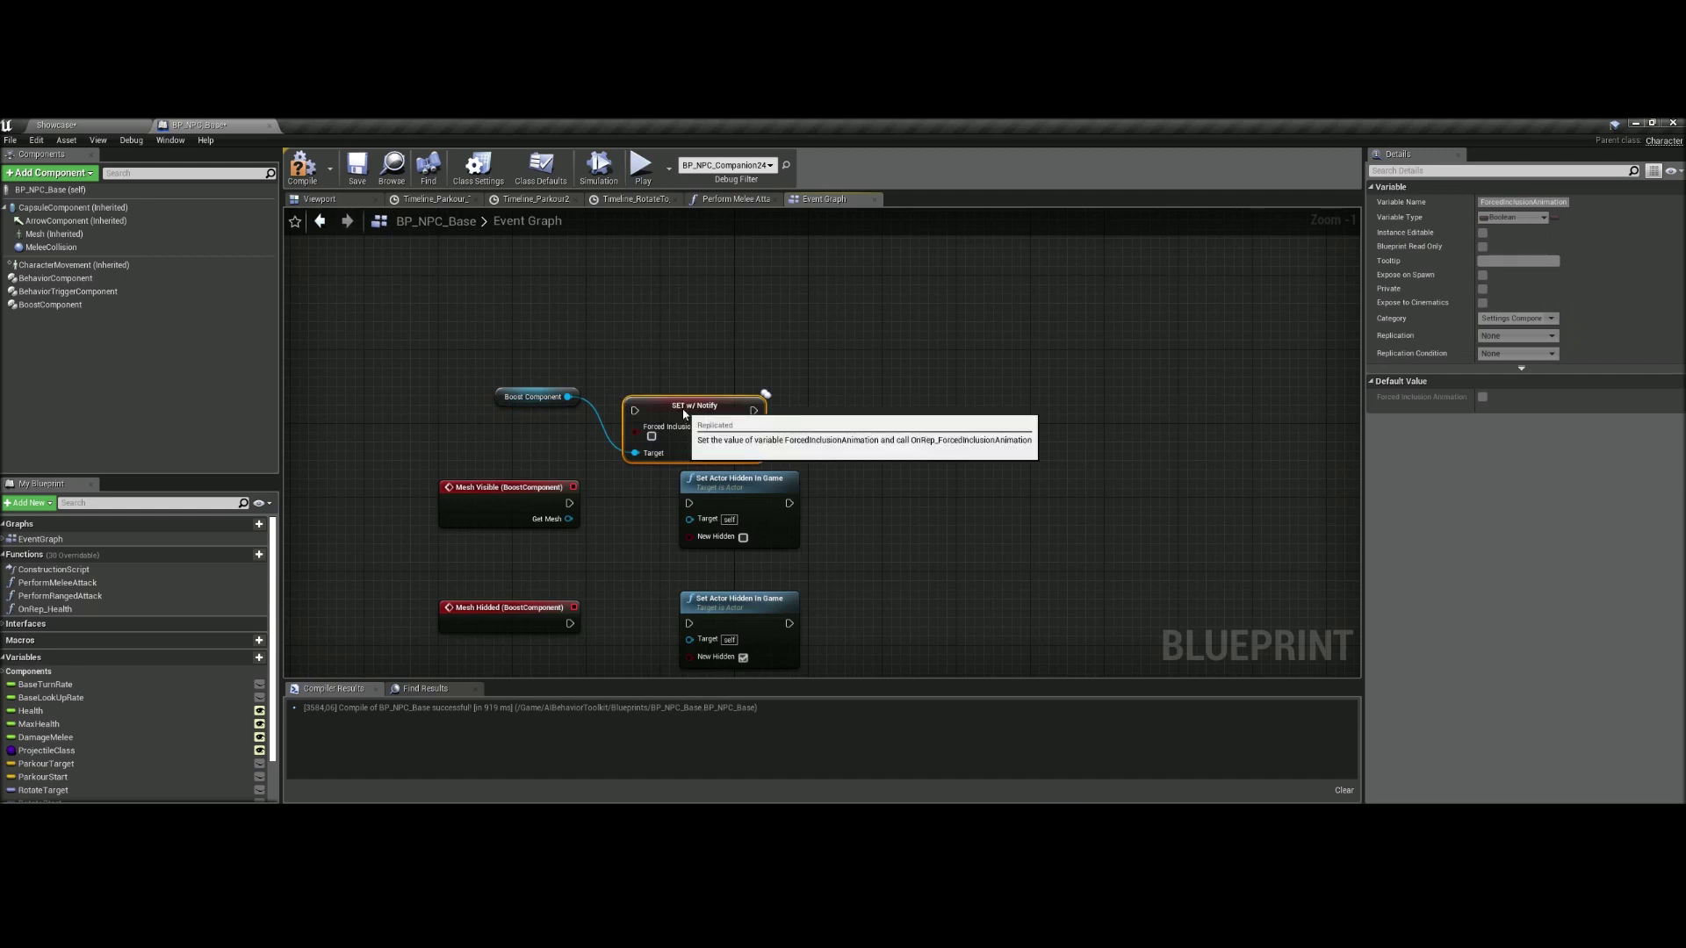
drag(677, 406, 714, 341)
drag(470, 368, 832, 370)
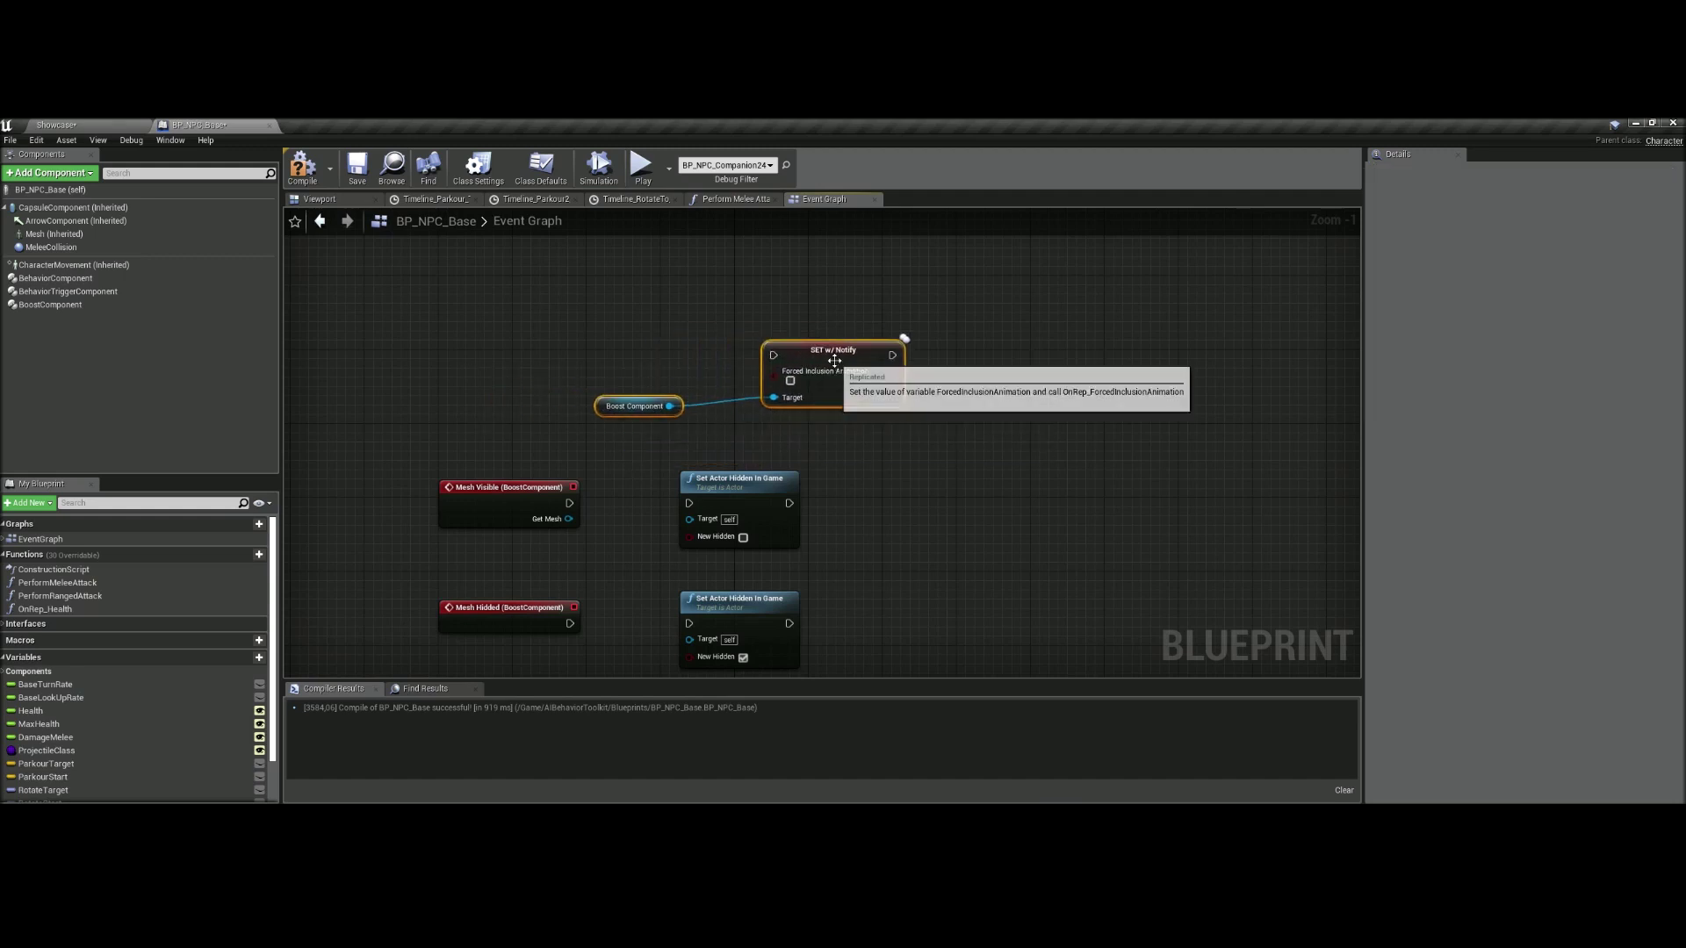
click(499, 293)
- Add the BehaviorComponent's On Begin Attack Melee event and wire its execution into the Forced Inclusion Animation setter
click(85, 281)
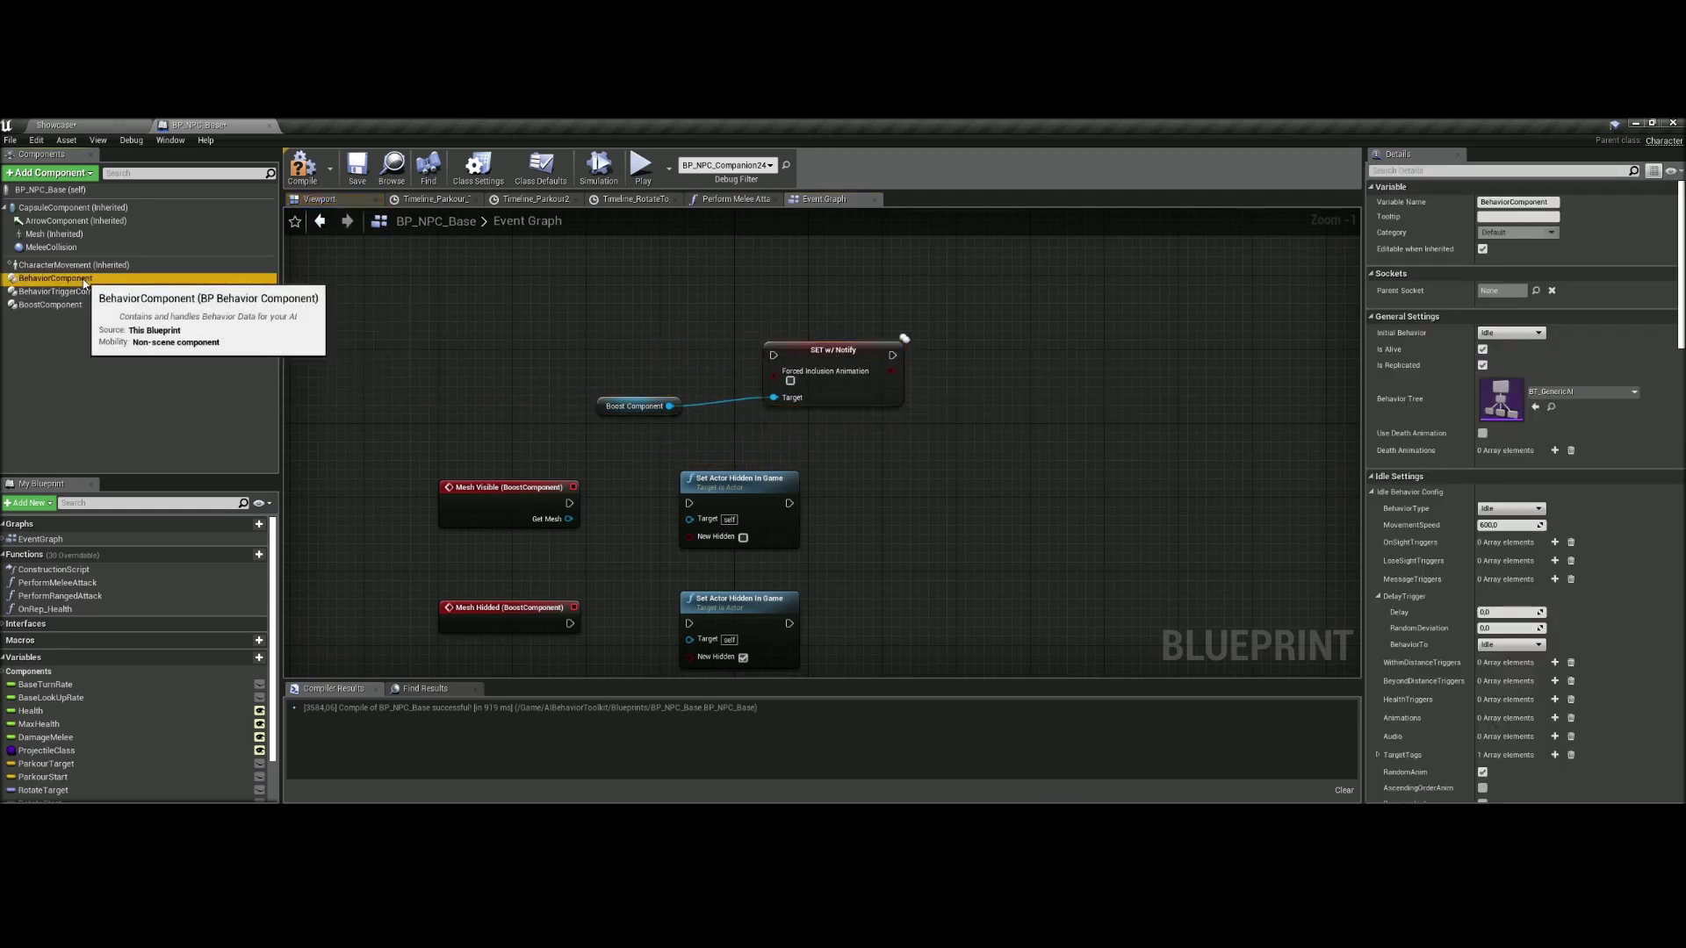
drag(1681, 268, 1681, 707)
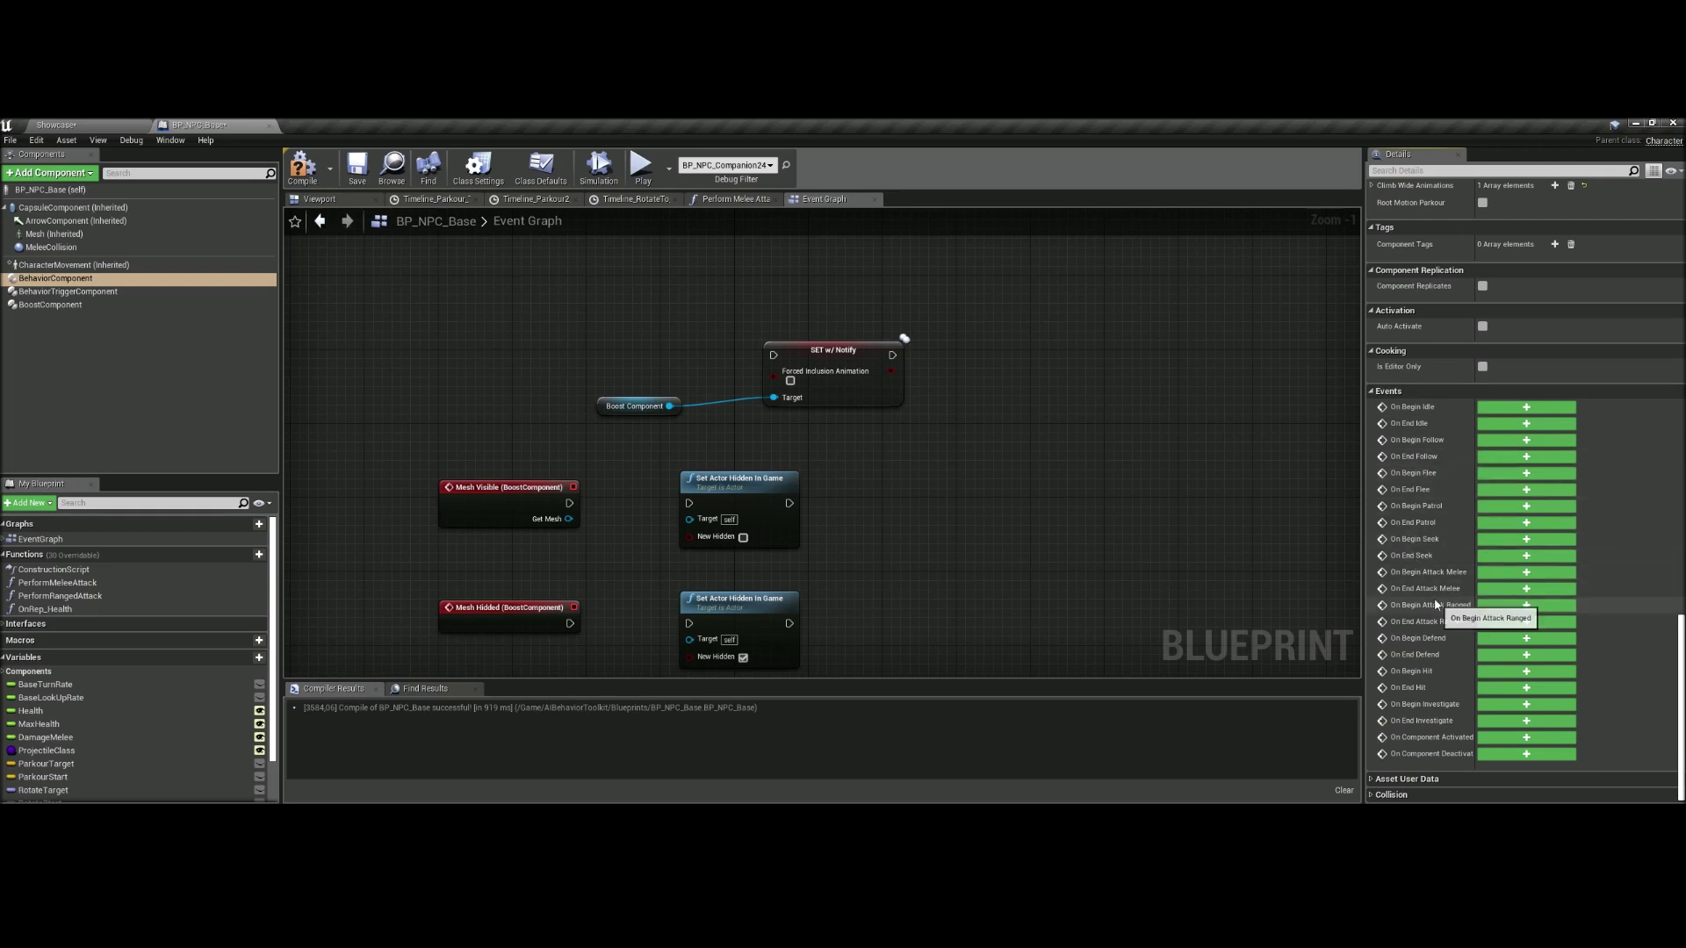
click(1498, 574)
right_drag(971, 351, 618, 536)
scroll(618, 535, down, 4)
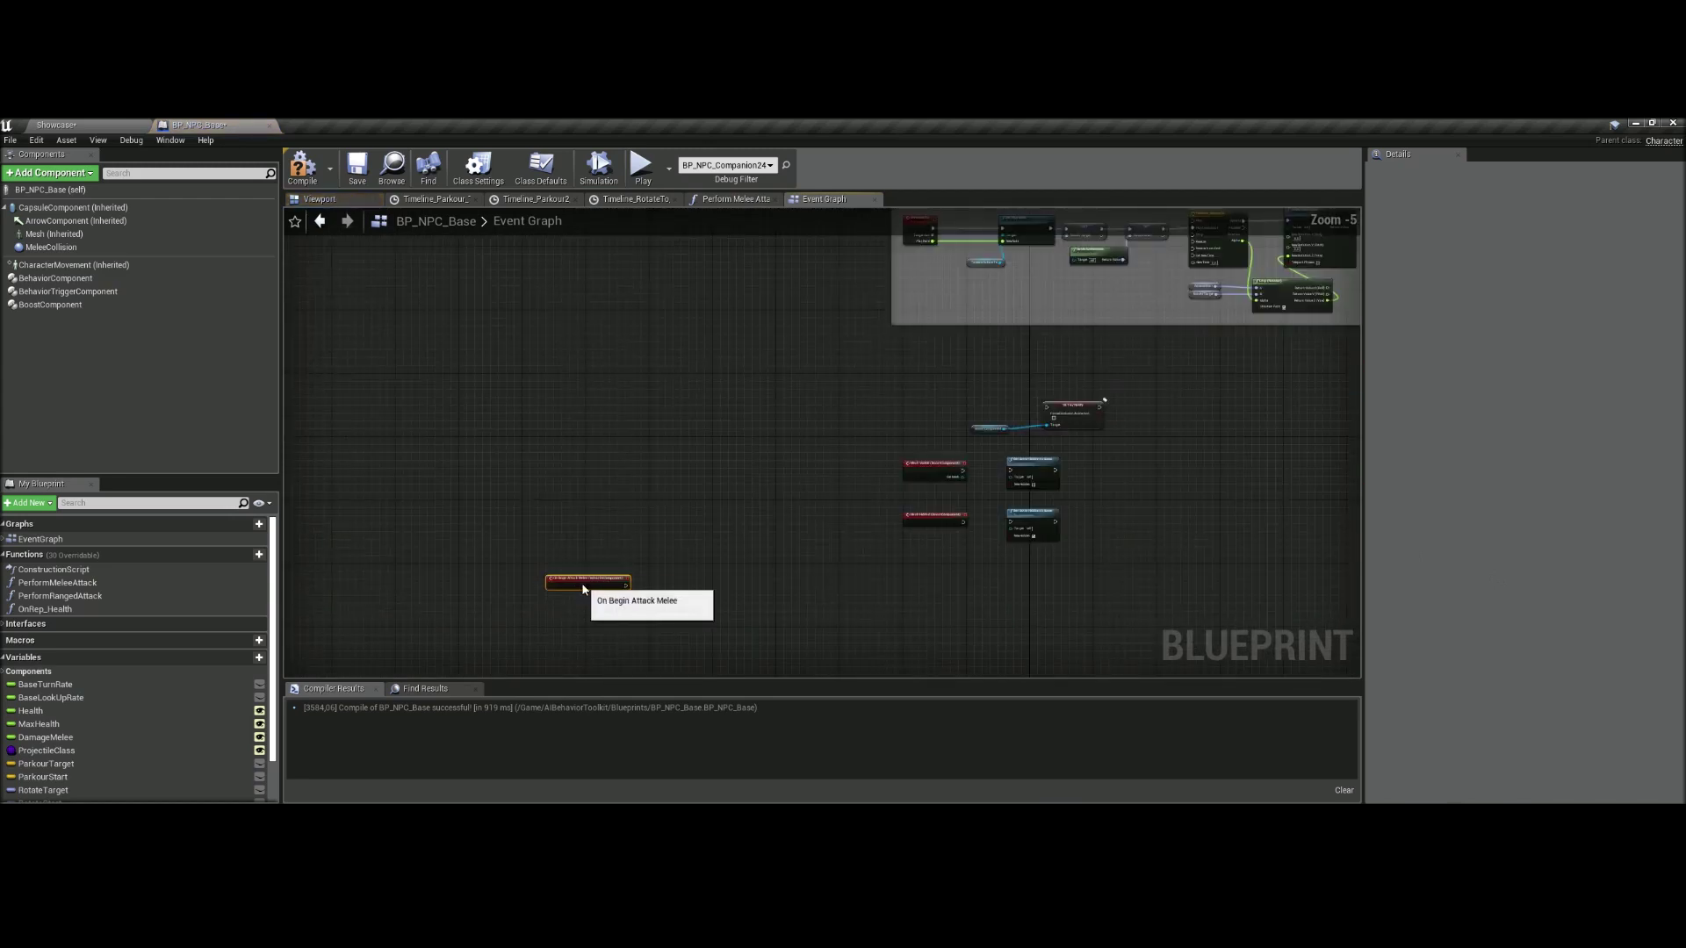
scroll(936, 408, up, 5)
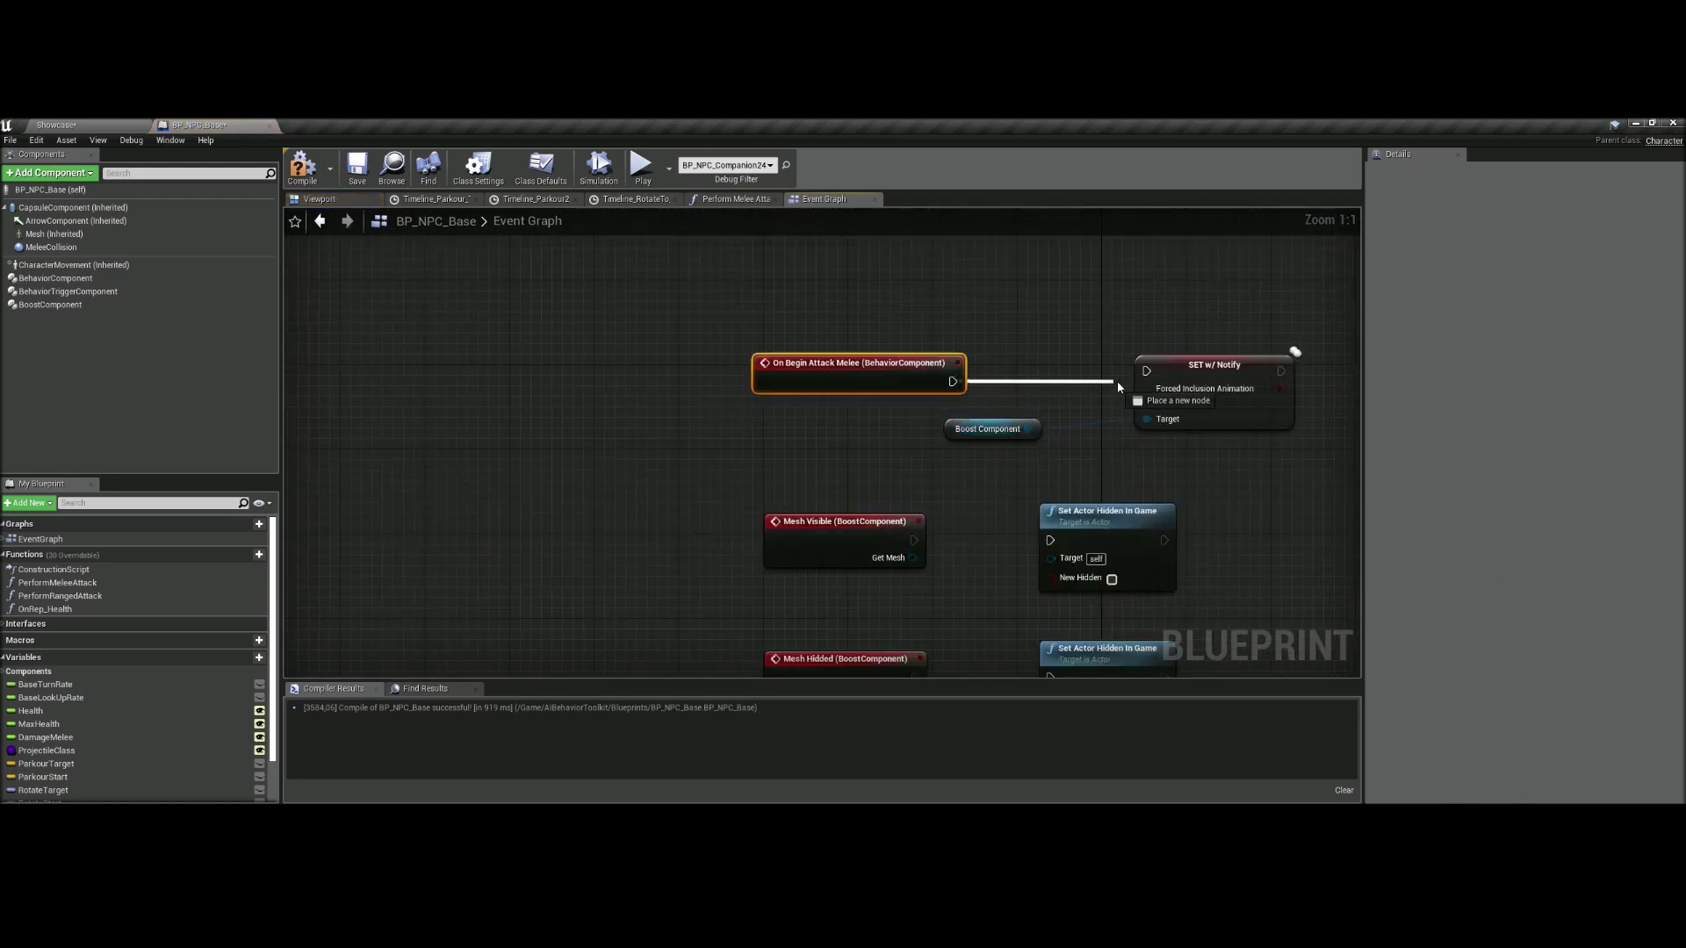
drag(870, 376, 857, 366)
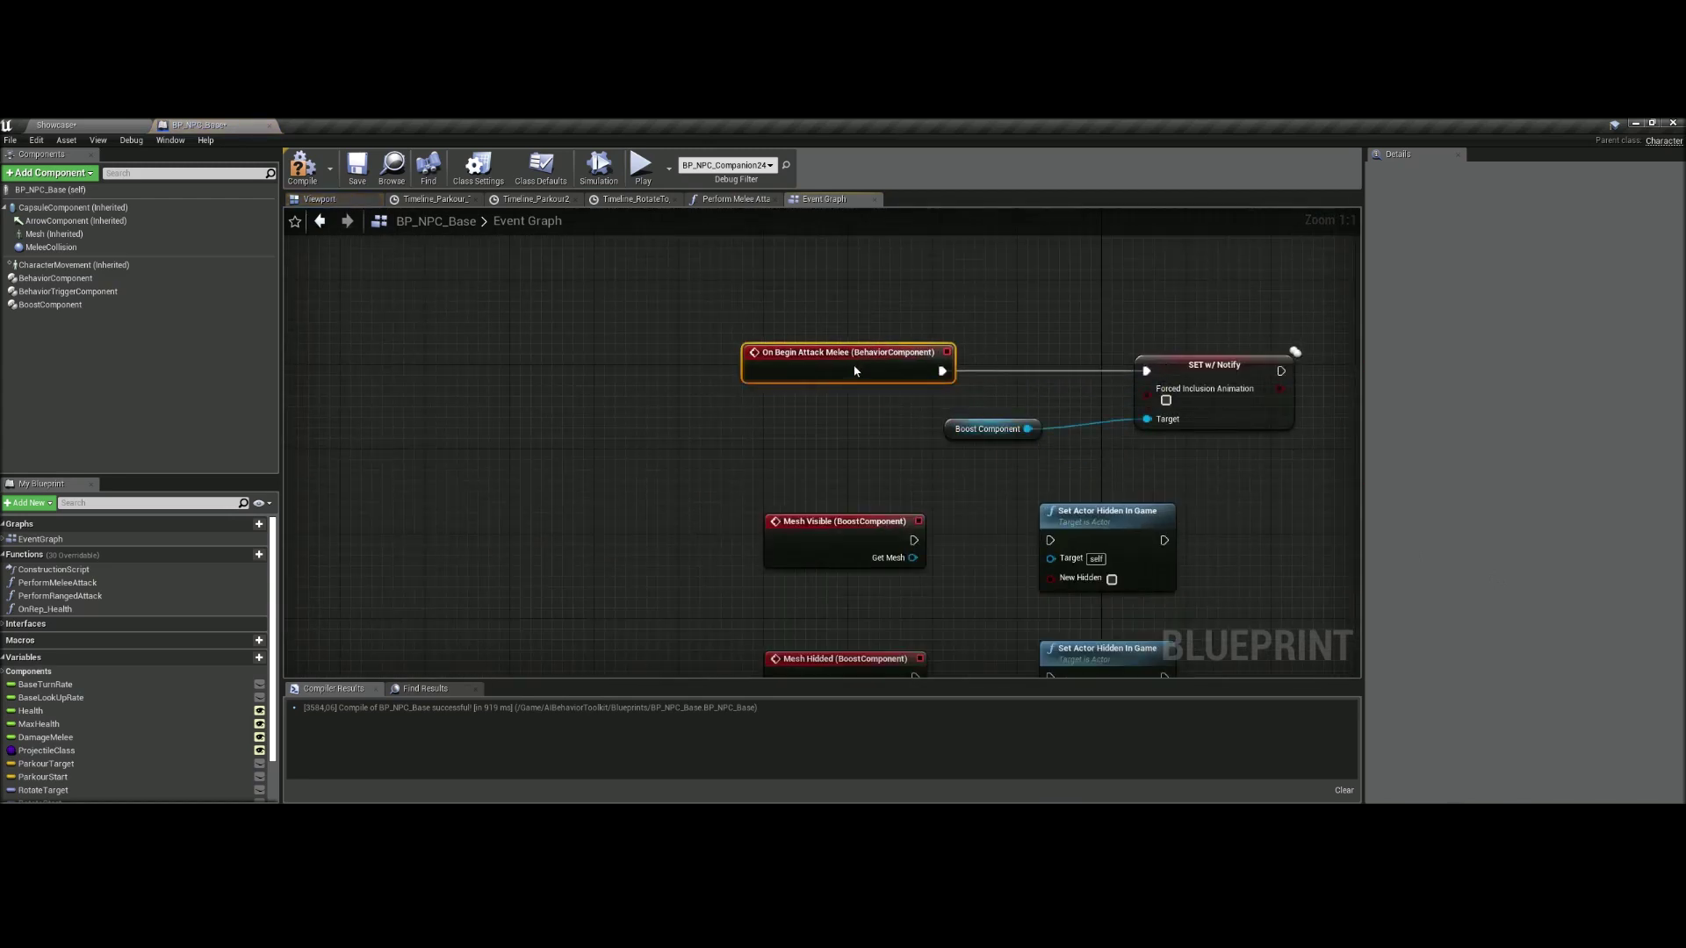
- Add a Delay node to the execution output of the Forced Inclusion Animation setter and align it
right_drag(1098, 336, 722, 309)
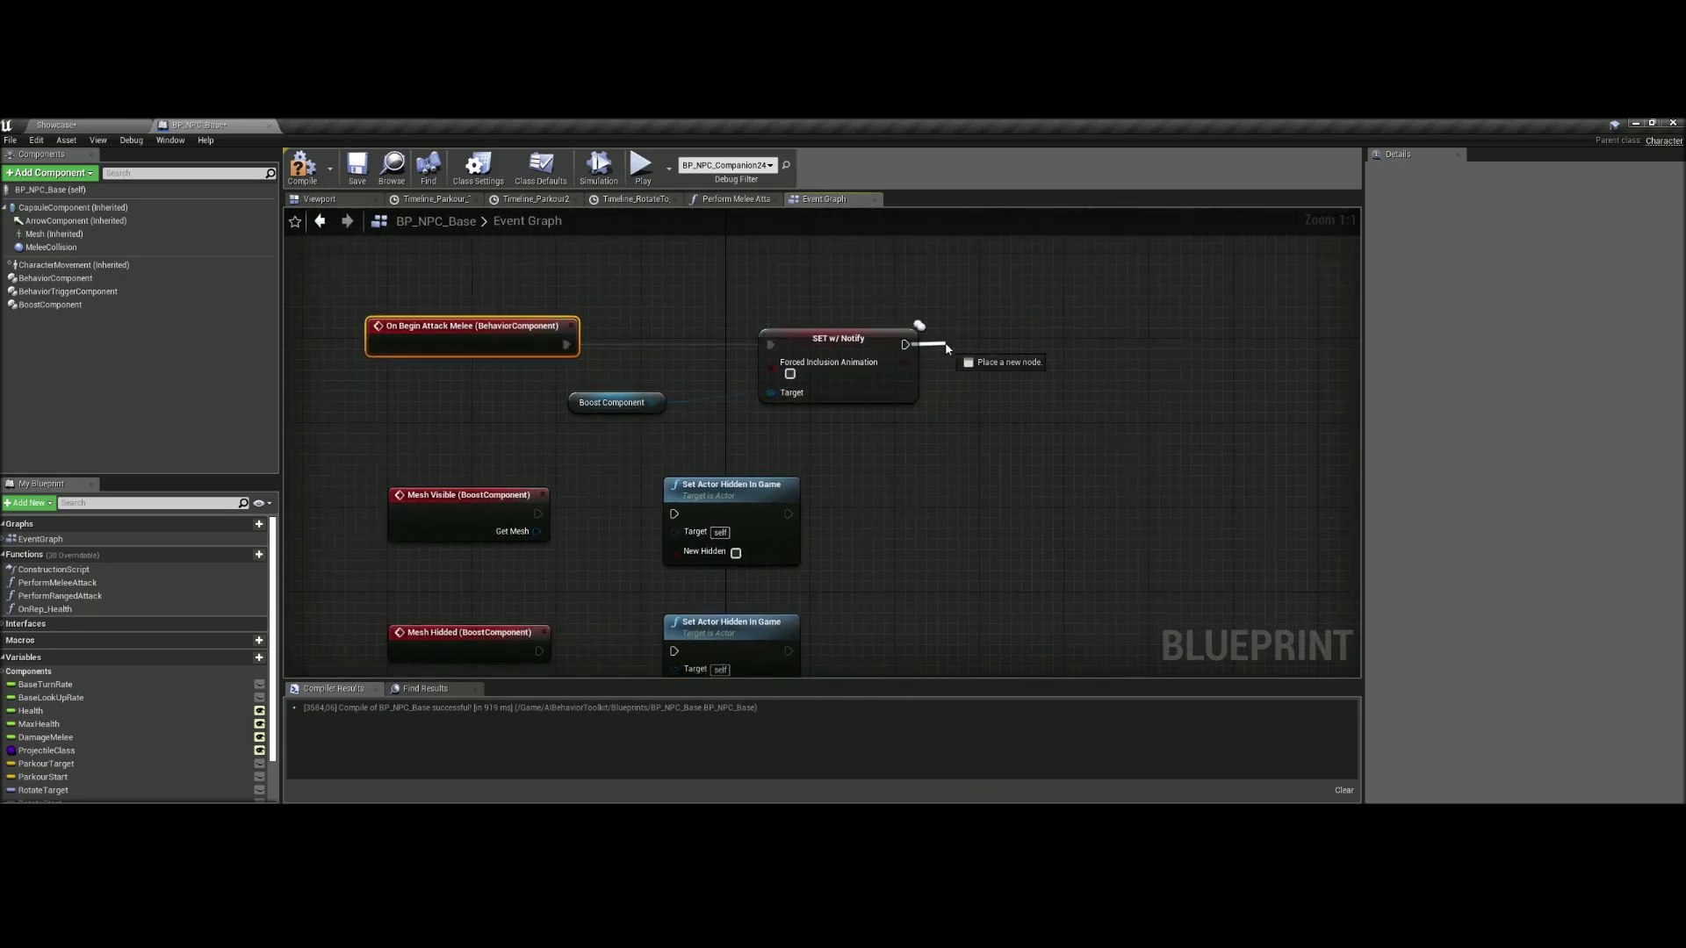
drag(946, 344, 946, 344)
text(delay)
key(Return)
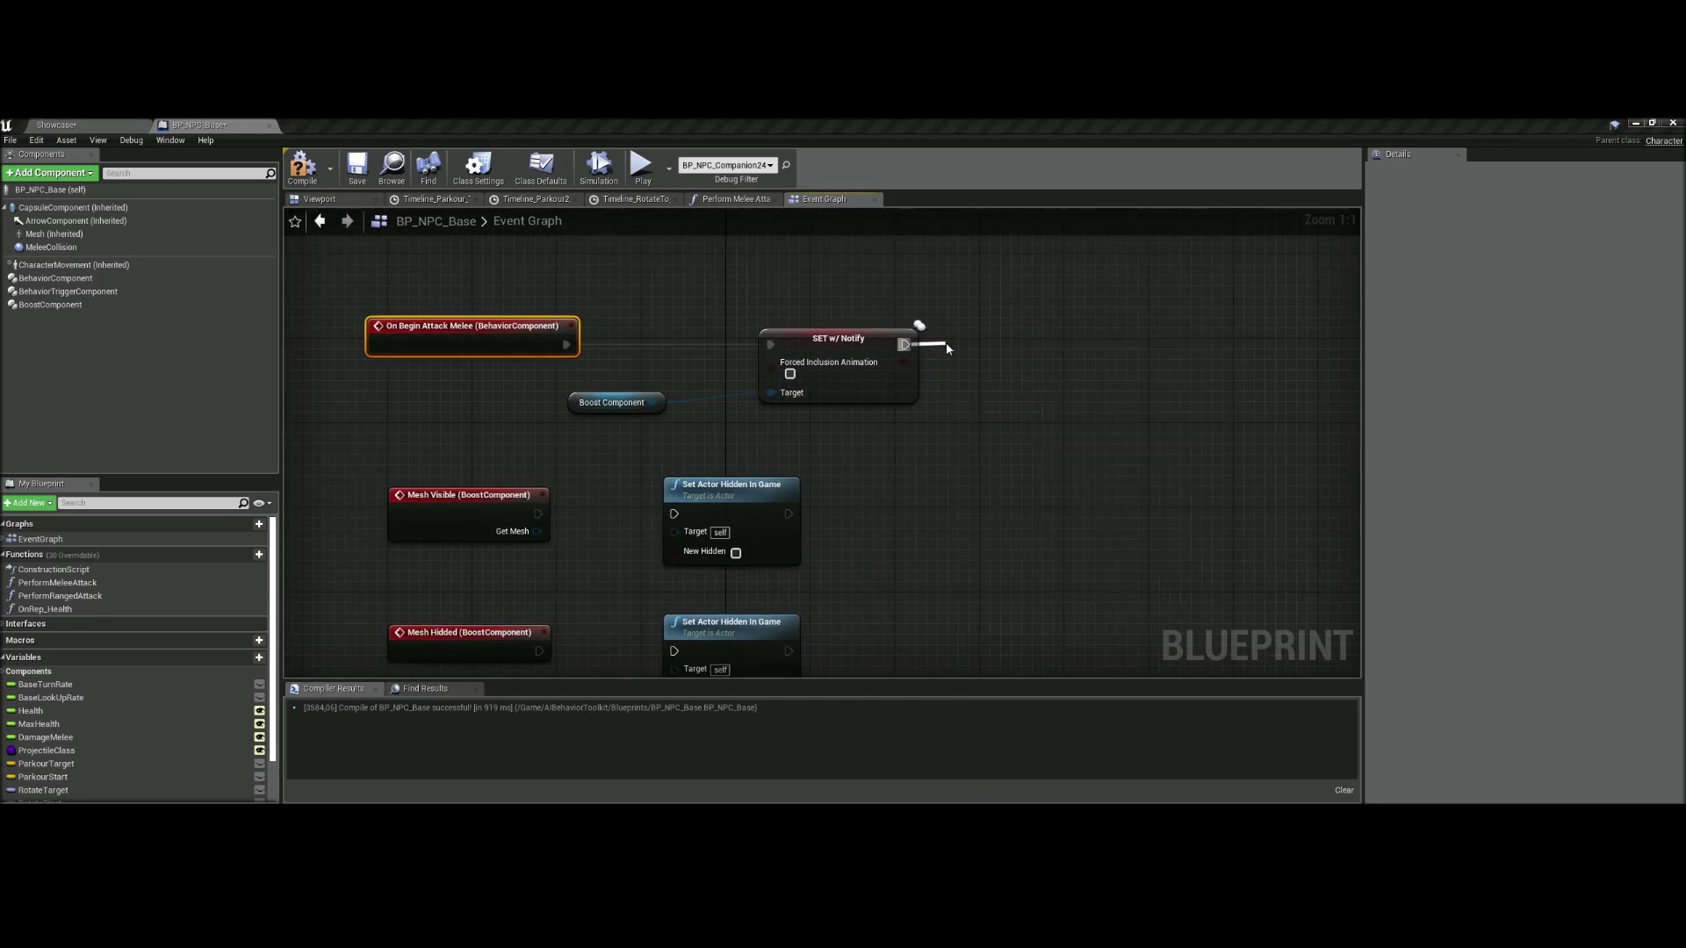
drag(1006, 348, 1040, 327)
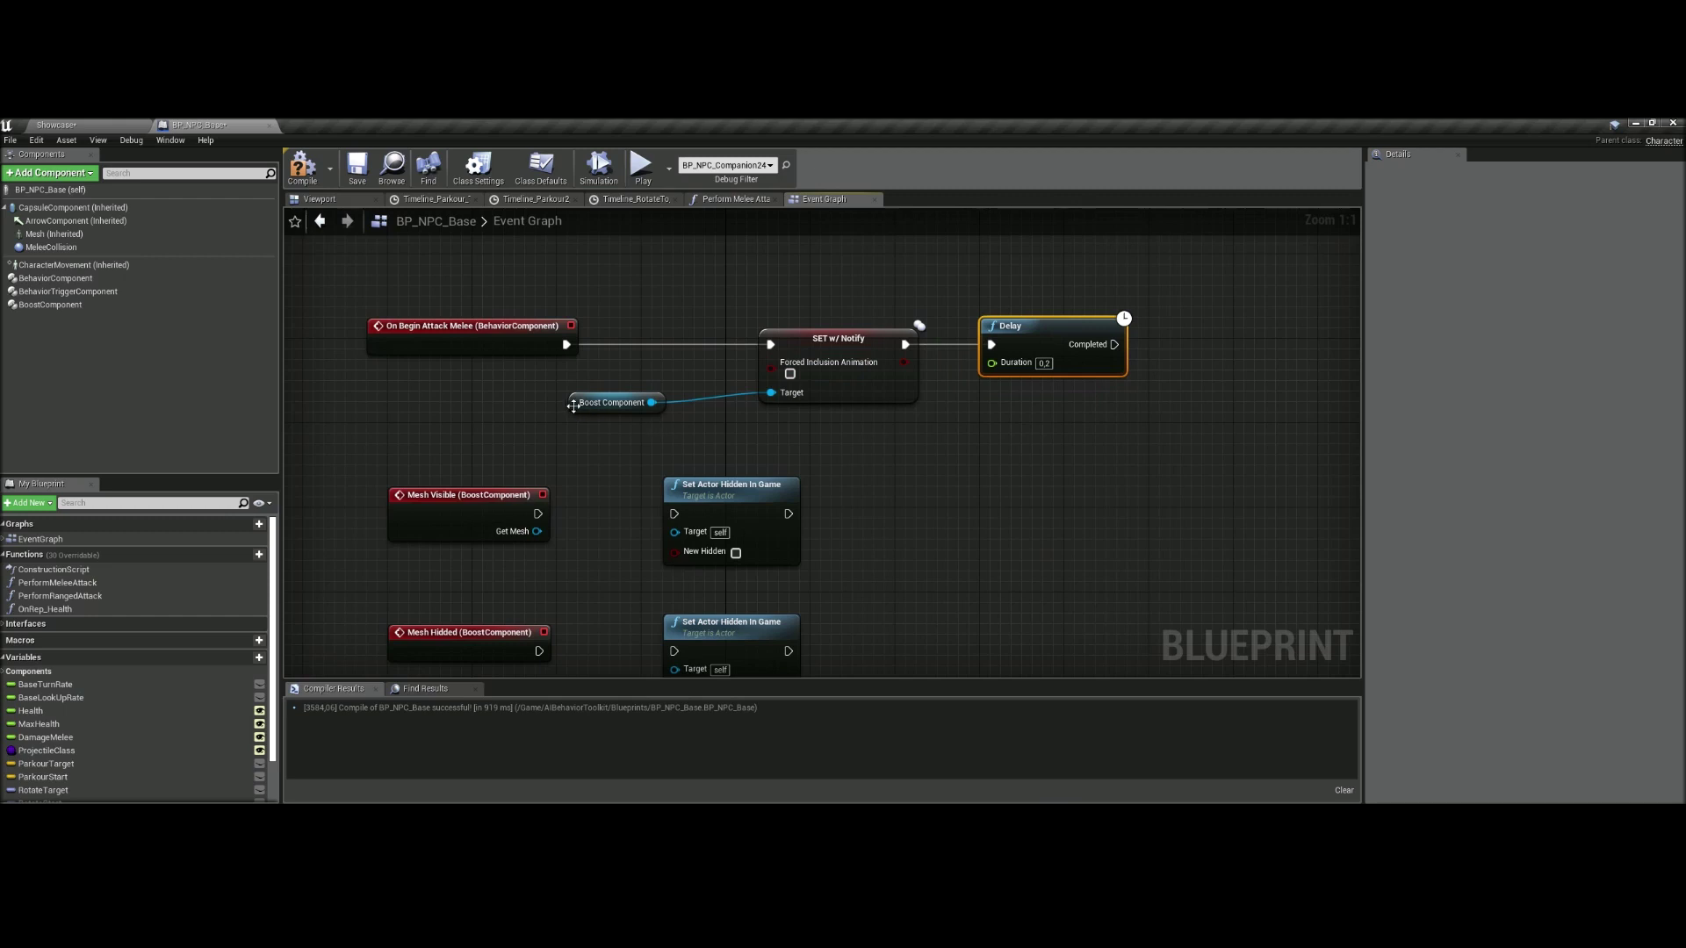
- Copy the Forced Inclusion Animation setter, paste it at the end of the chain, and connect its execution input
drag(574, 405, 657, 411)
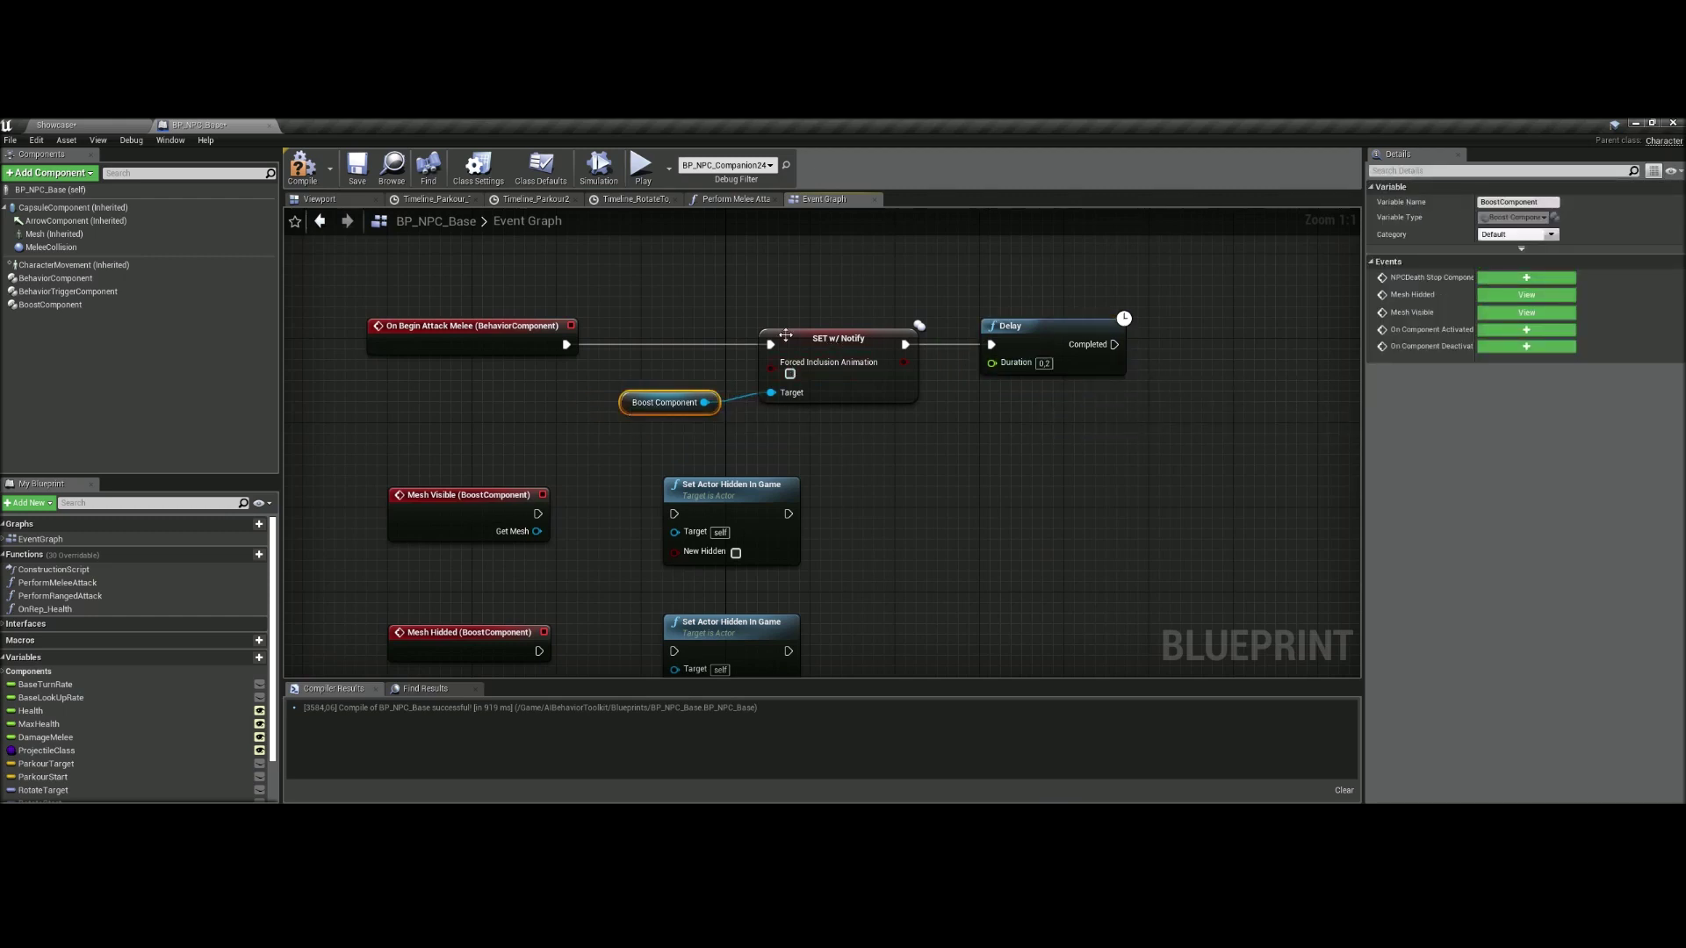
drag(836, 424, 951, 426)
click(849, 339)
key(ctrl+c)
right_drag(1137, 365, 945, 390)
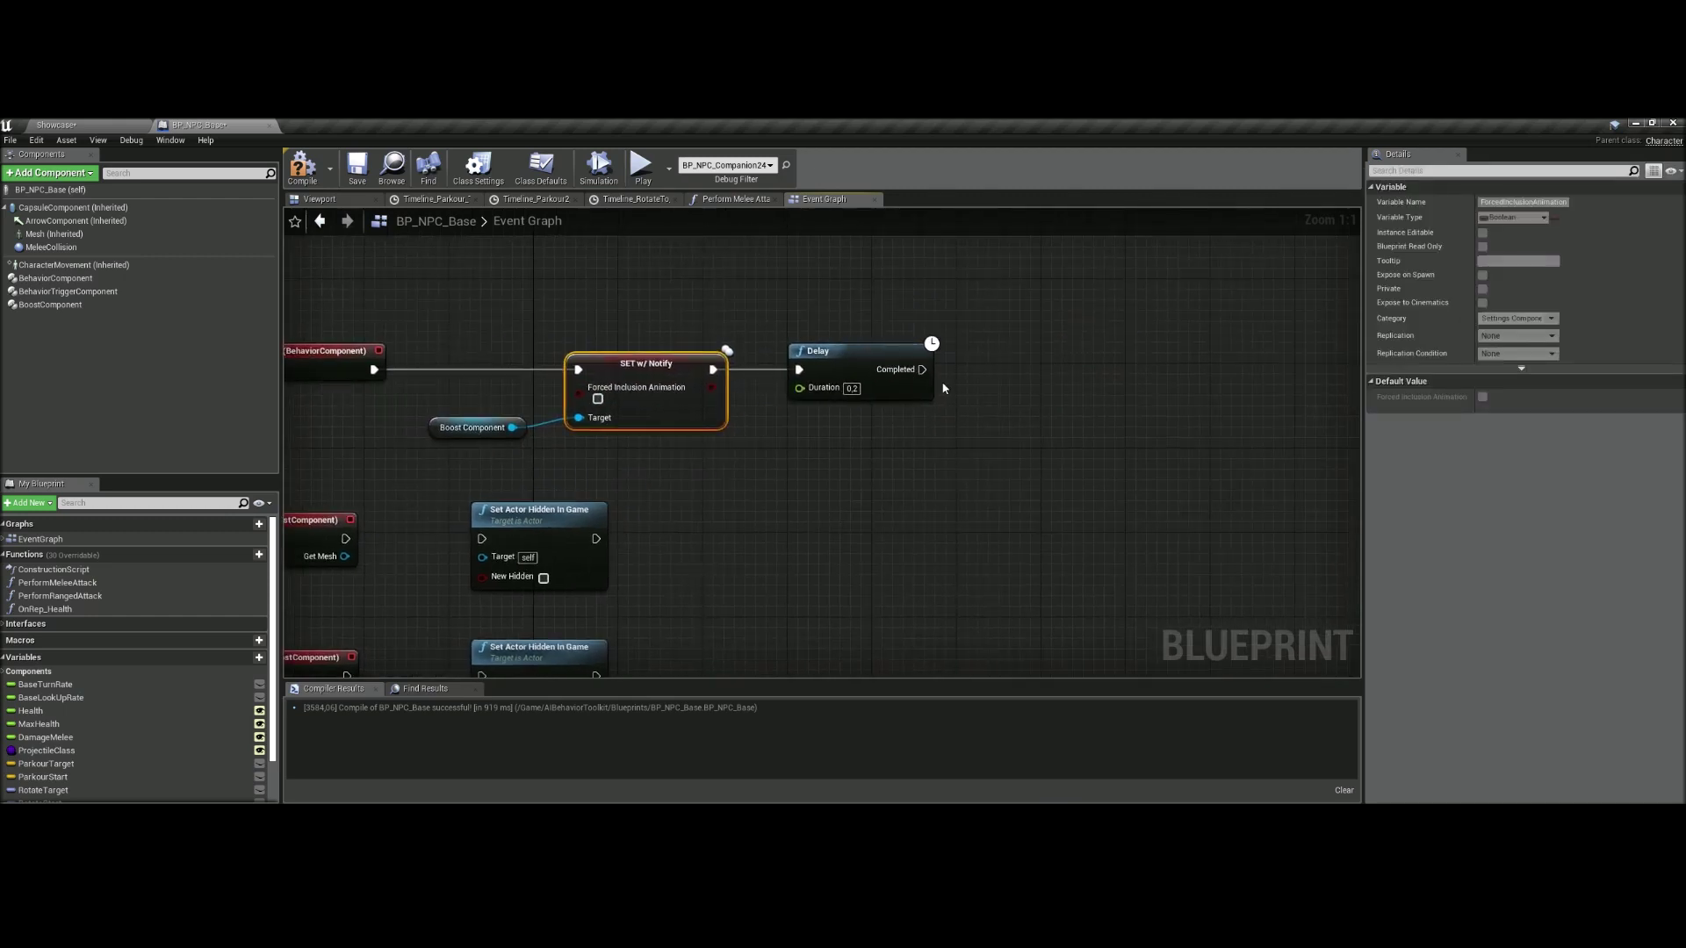
key(ctrl+v)
drag(977, 396, 974, 393)
drag(992, 383, 1003, 362)
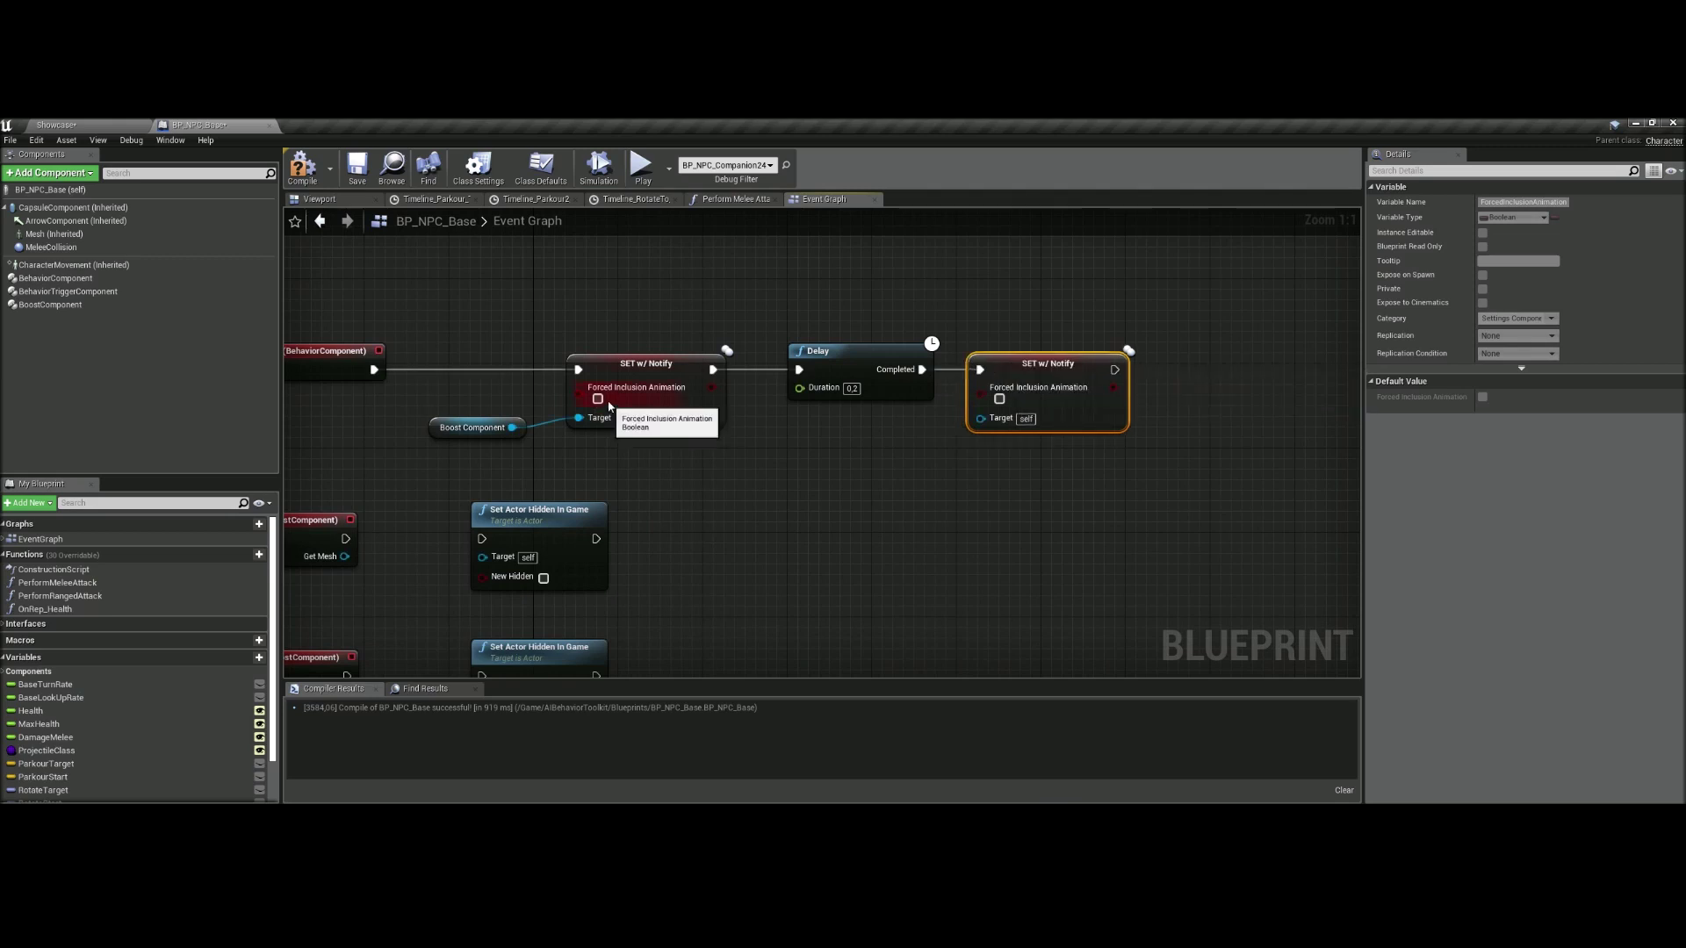
- Enable Forced Inclusion Animation on the first setter and connect the Boost Component reference to the second setter's Target
click(764, 464)
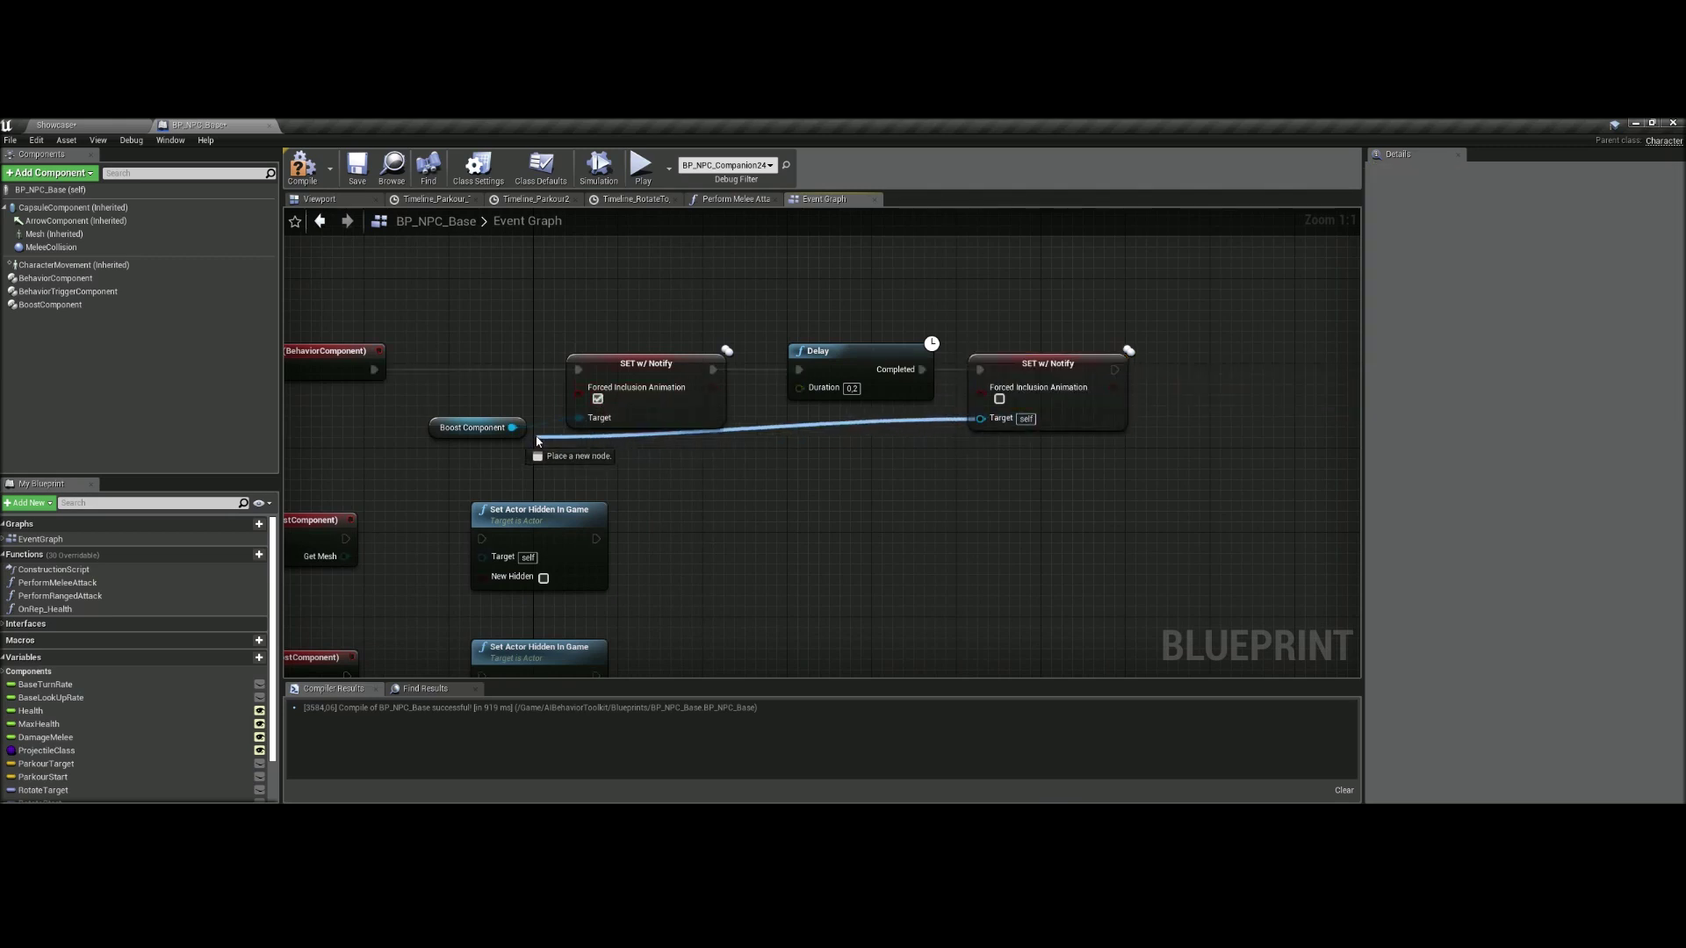
drag(538, 439, 433, 420)
click(726, 484)
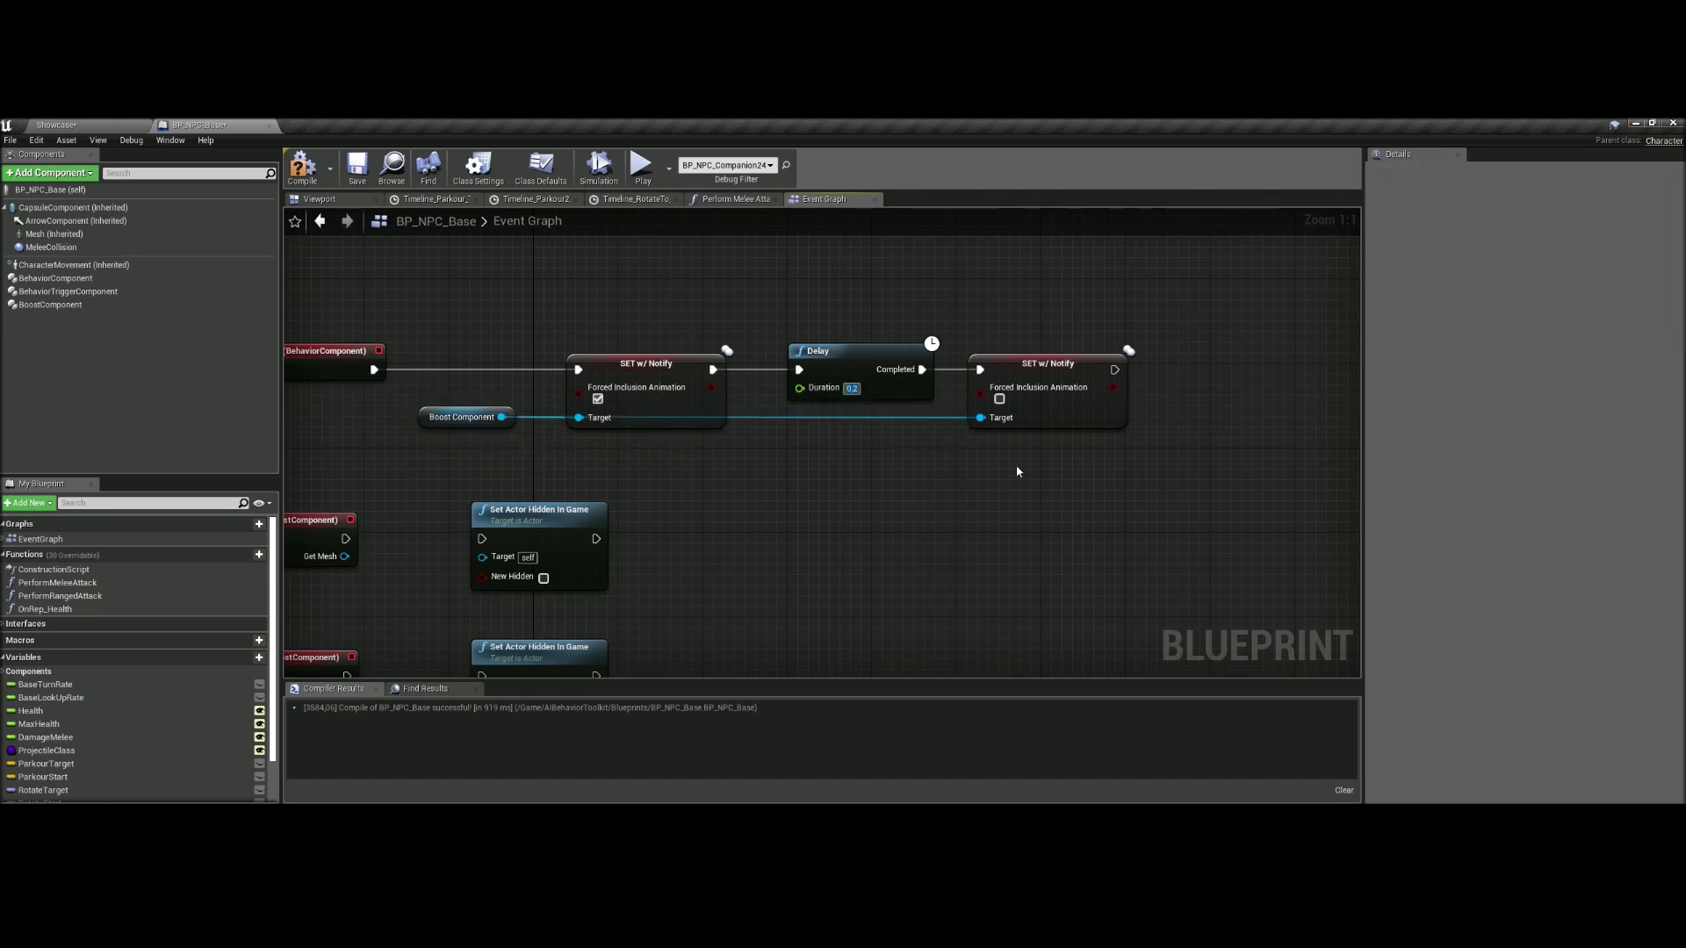
- Set the Delay's duration to 10, and delete the Delay node
text(10)
key(Return)
click(843, 362)
key(Delete)
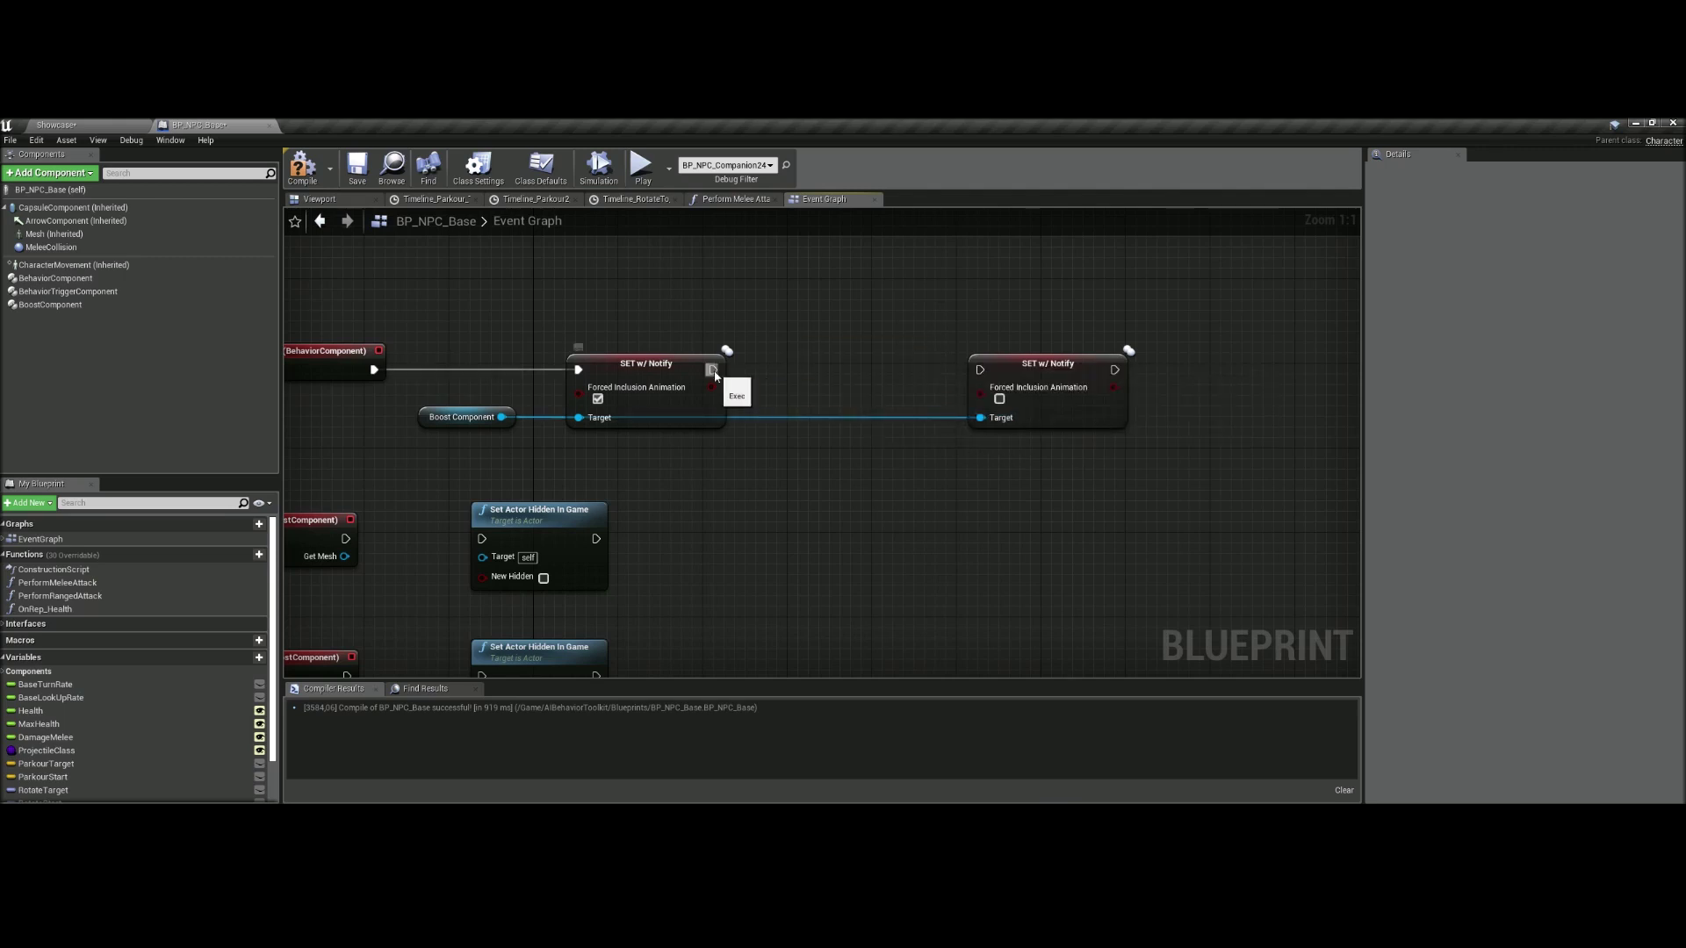
- Insert a Retriggerable Delay with a duration of 10 between the two Forced Inclusion Animation setters
drag(715, 376, 771, 374)
text(rettr)
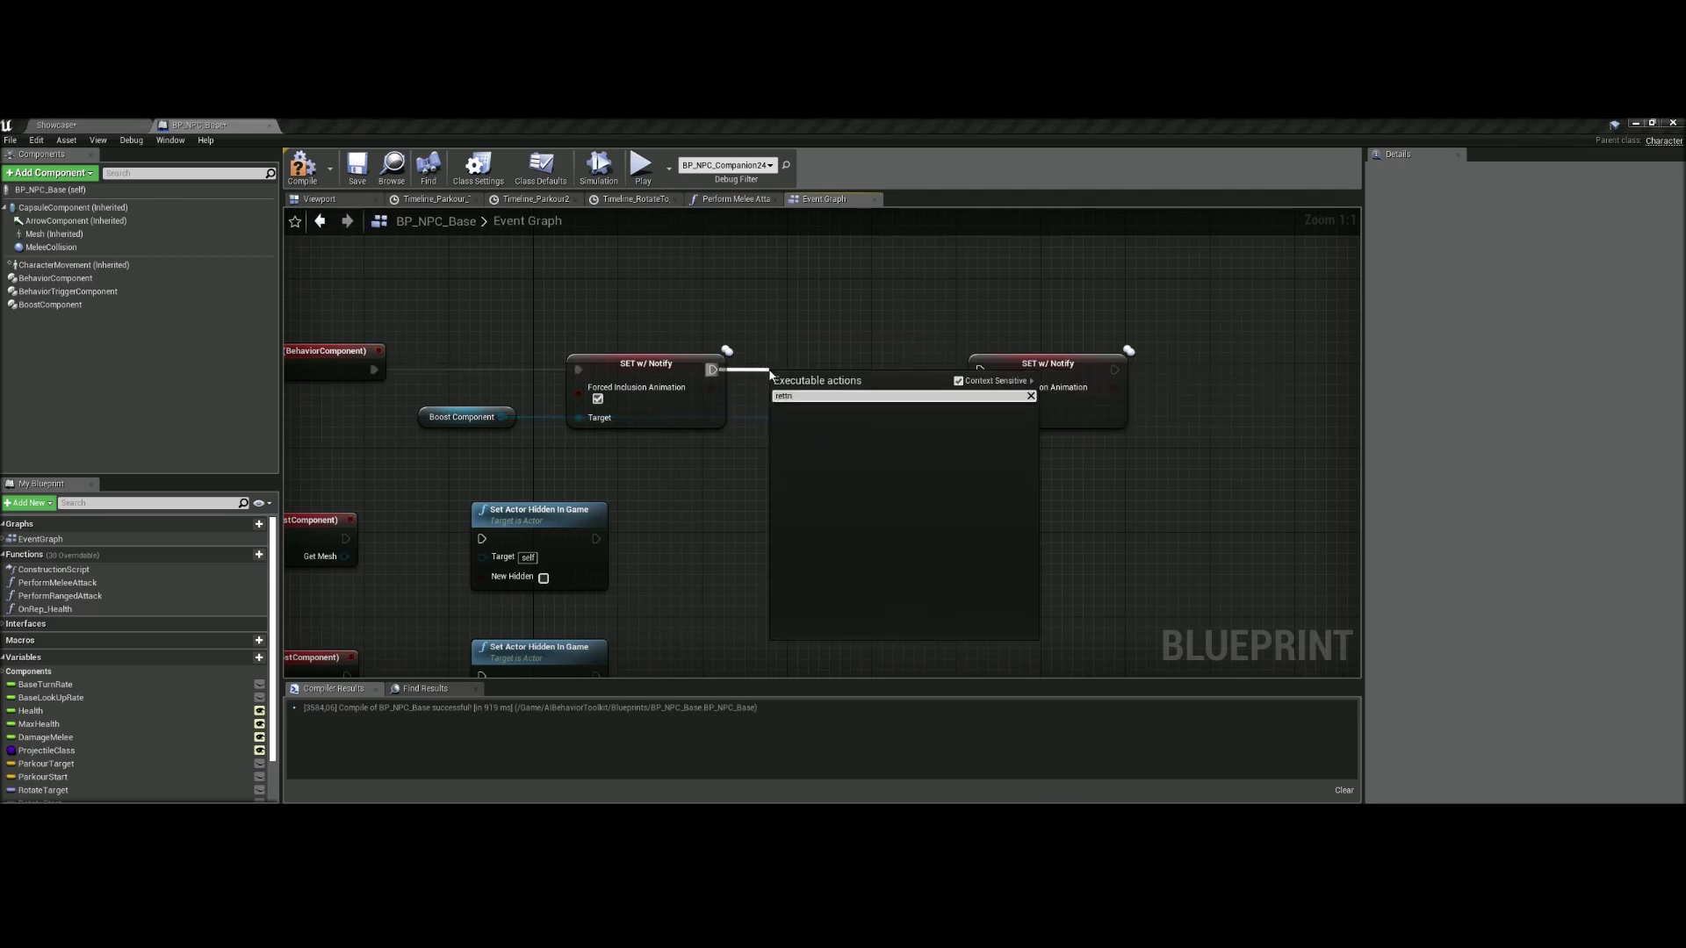
key(BackSpace)
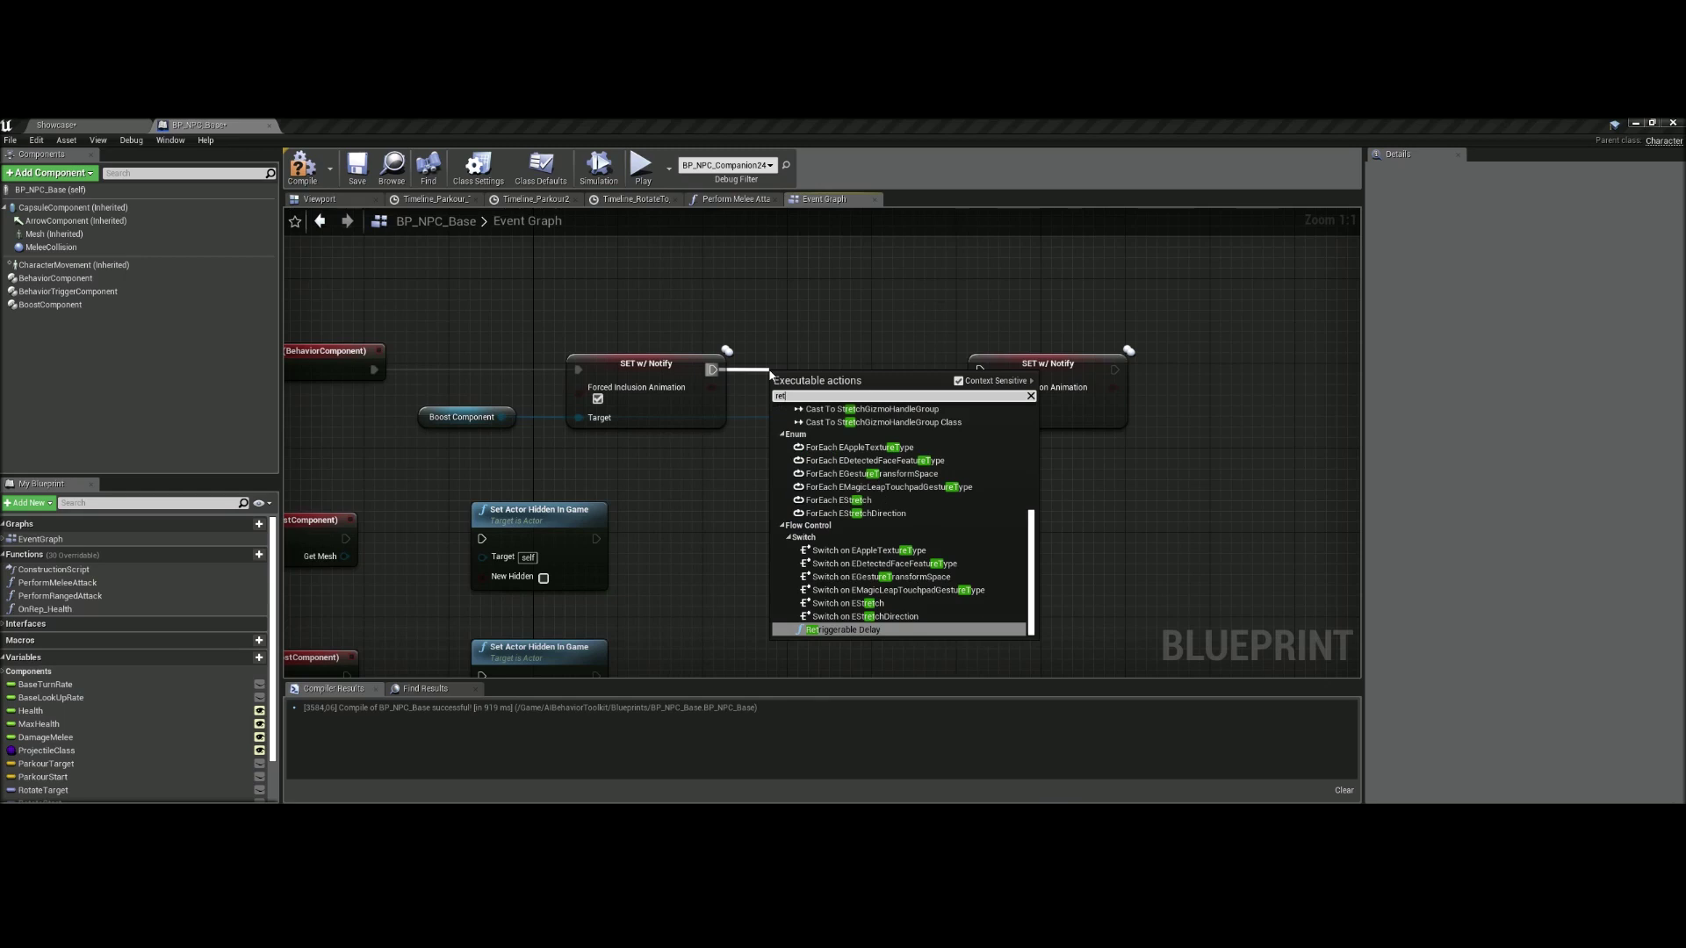
text(ri)
key(Return)
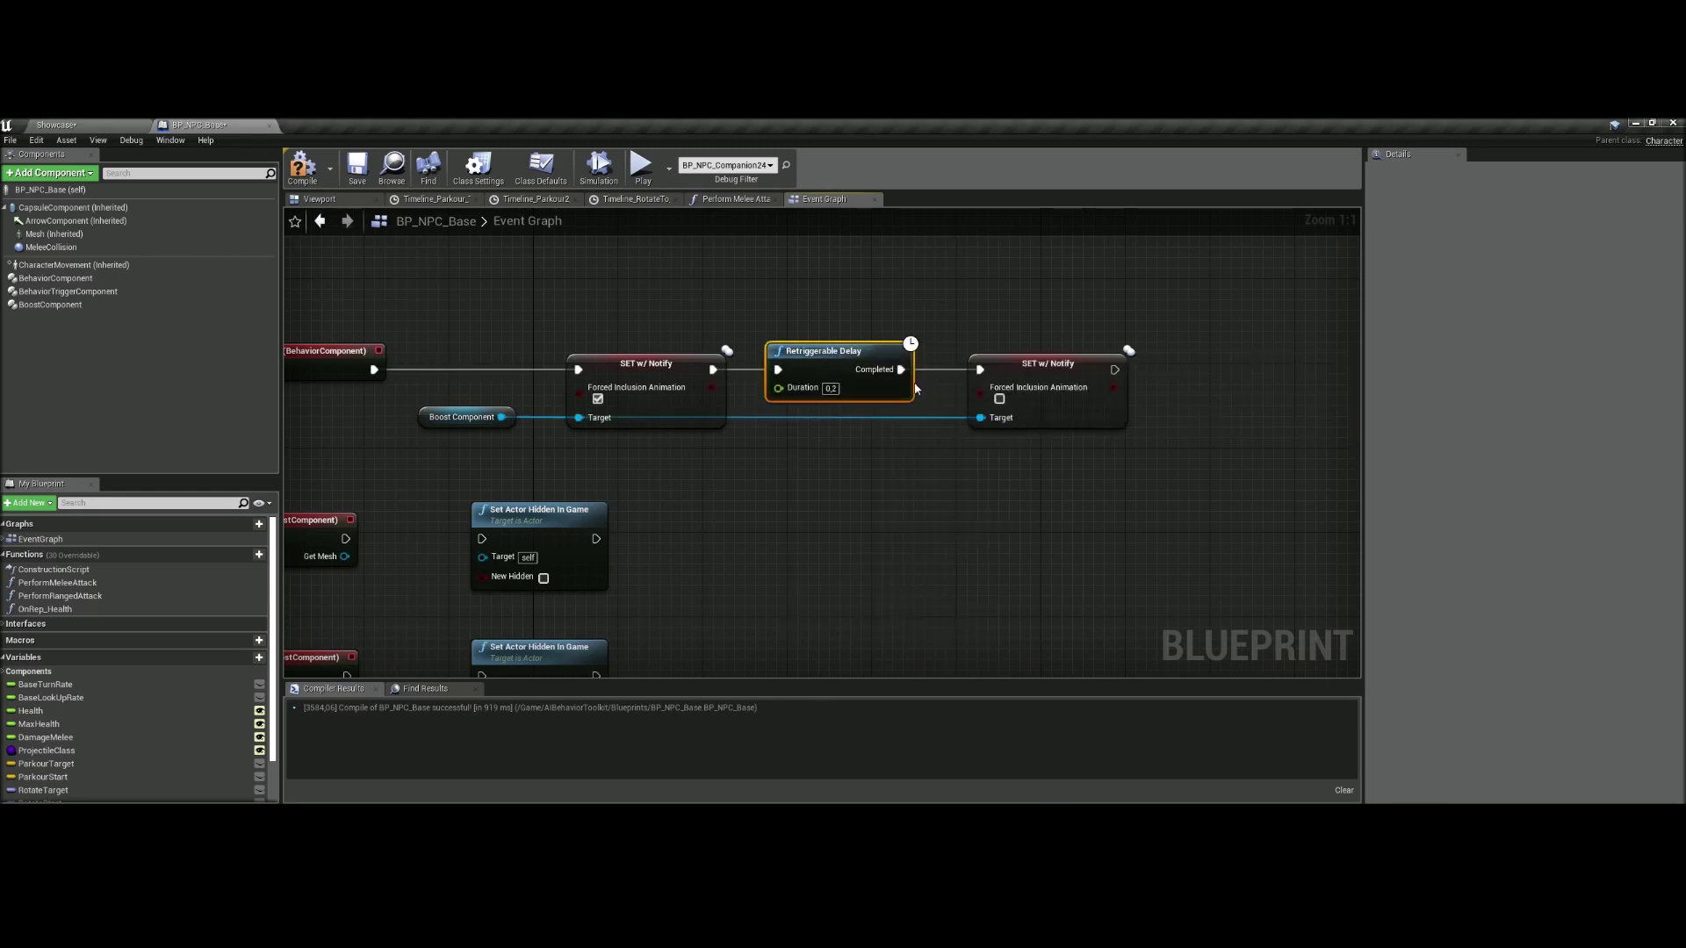
text(10)
click(516, 284)
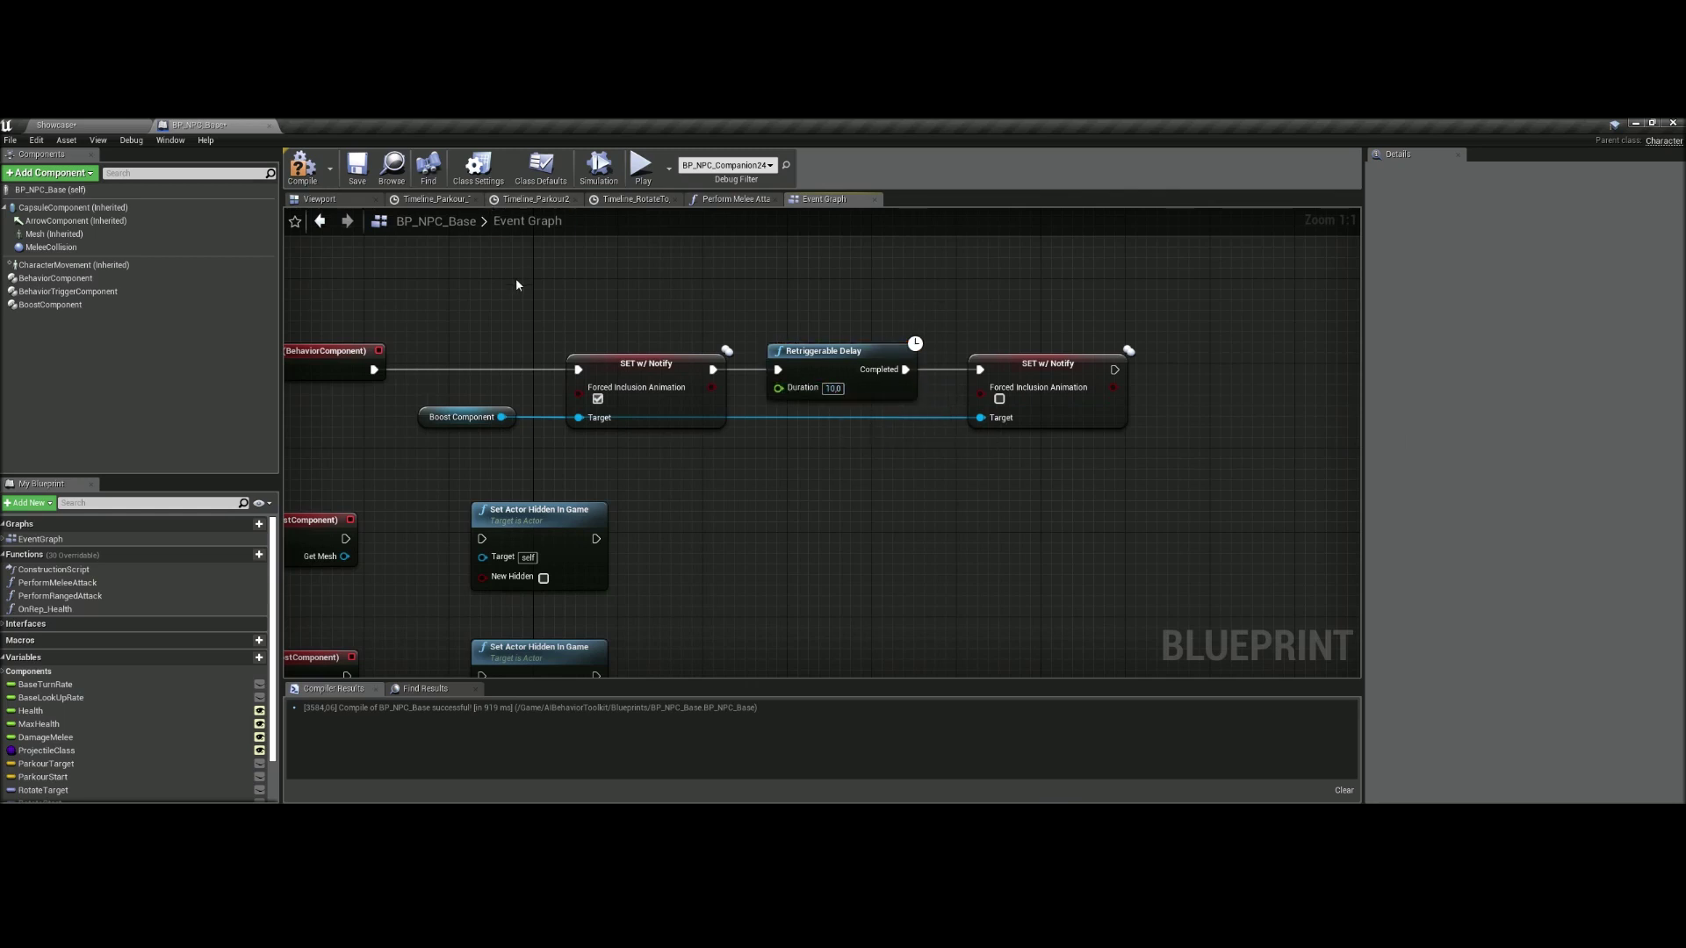
- Compile BP_NPC_Base with the new melee attack event chain
click(303, 167)
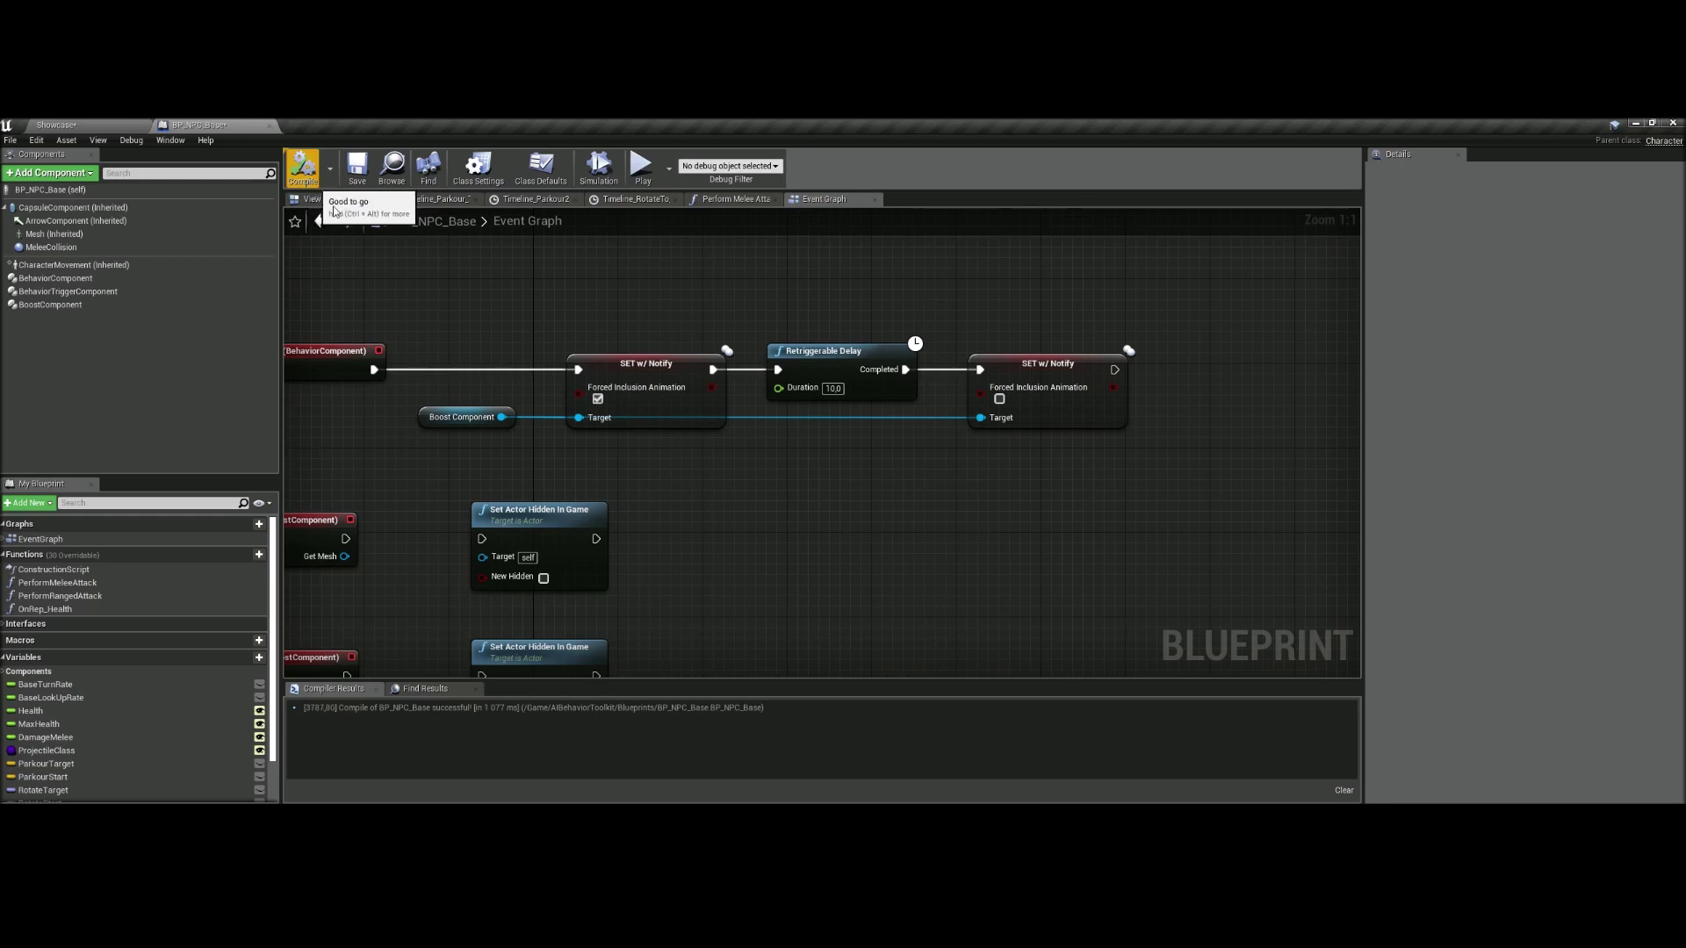
scroll(604, 328, down, 3)
right_drag(683, 340, 672, 264)
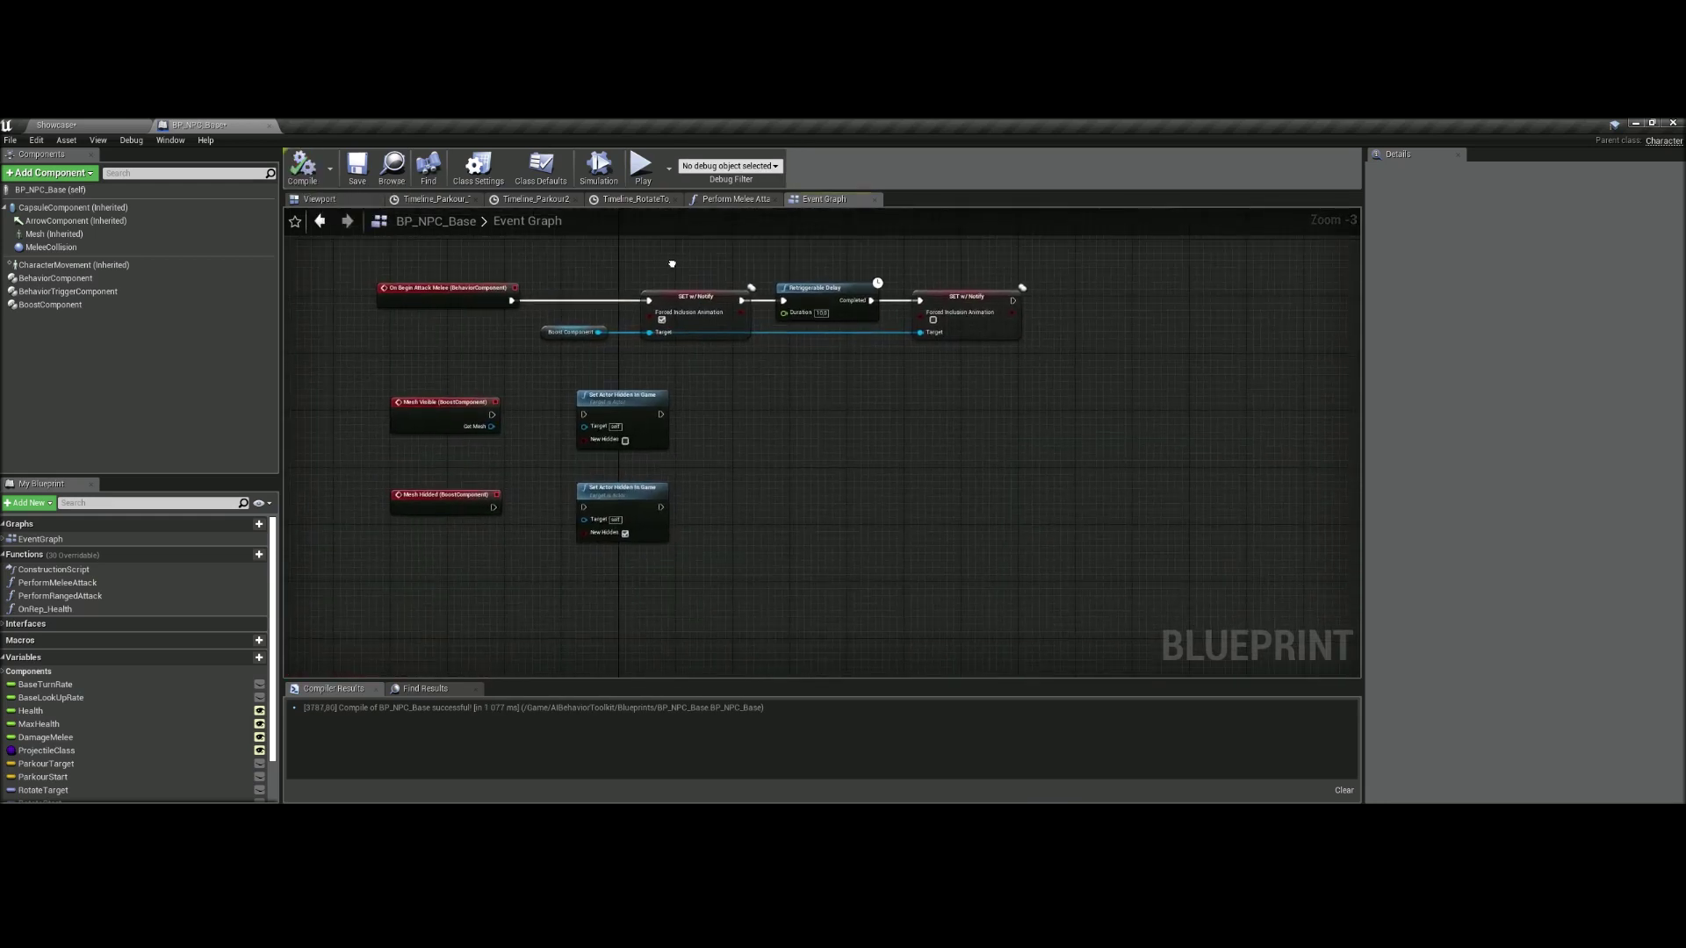
- Play the level, walk the character into the fighting NPCs, and back far away while watching the frame rate counter
click(87, 125)
click(729, 164)
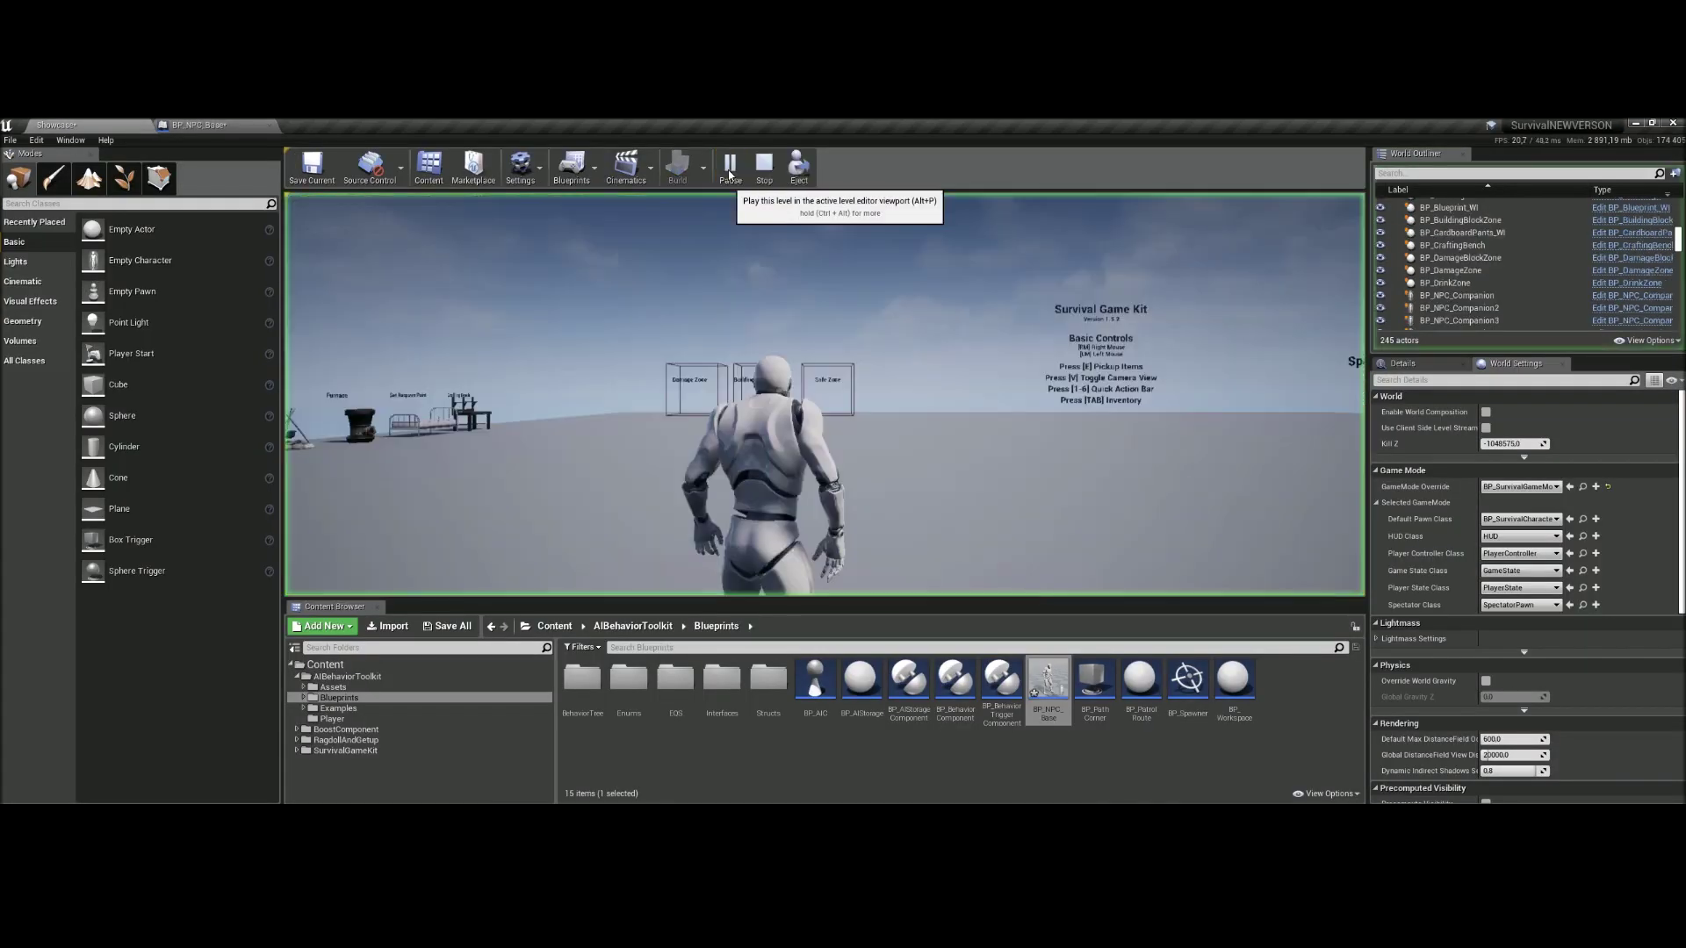
key(w)
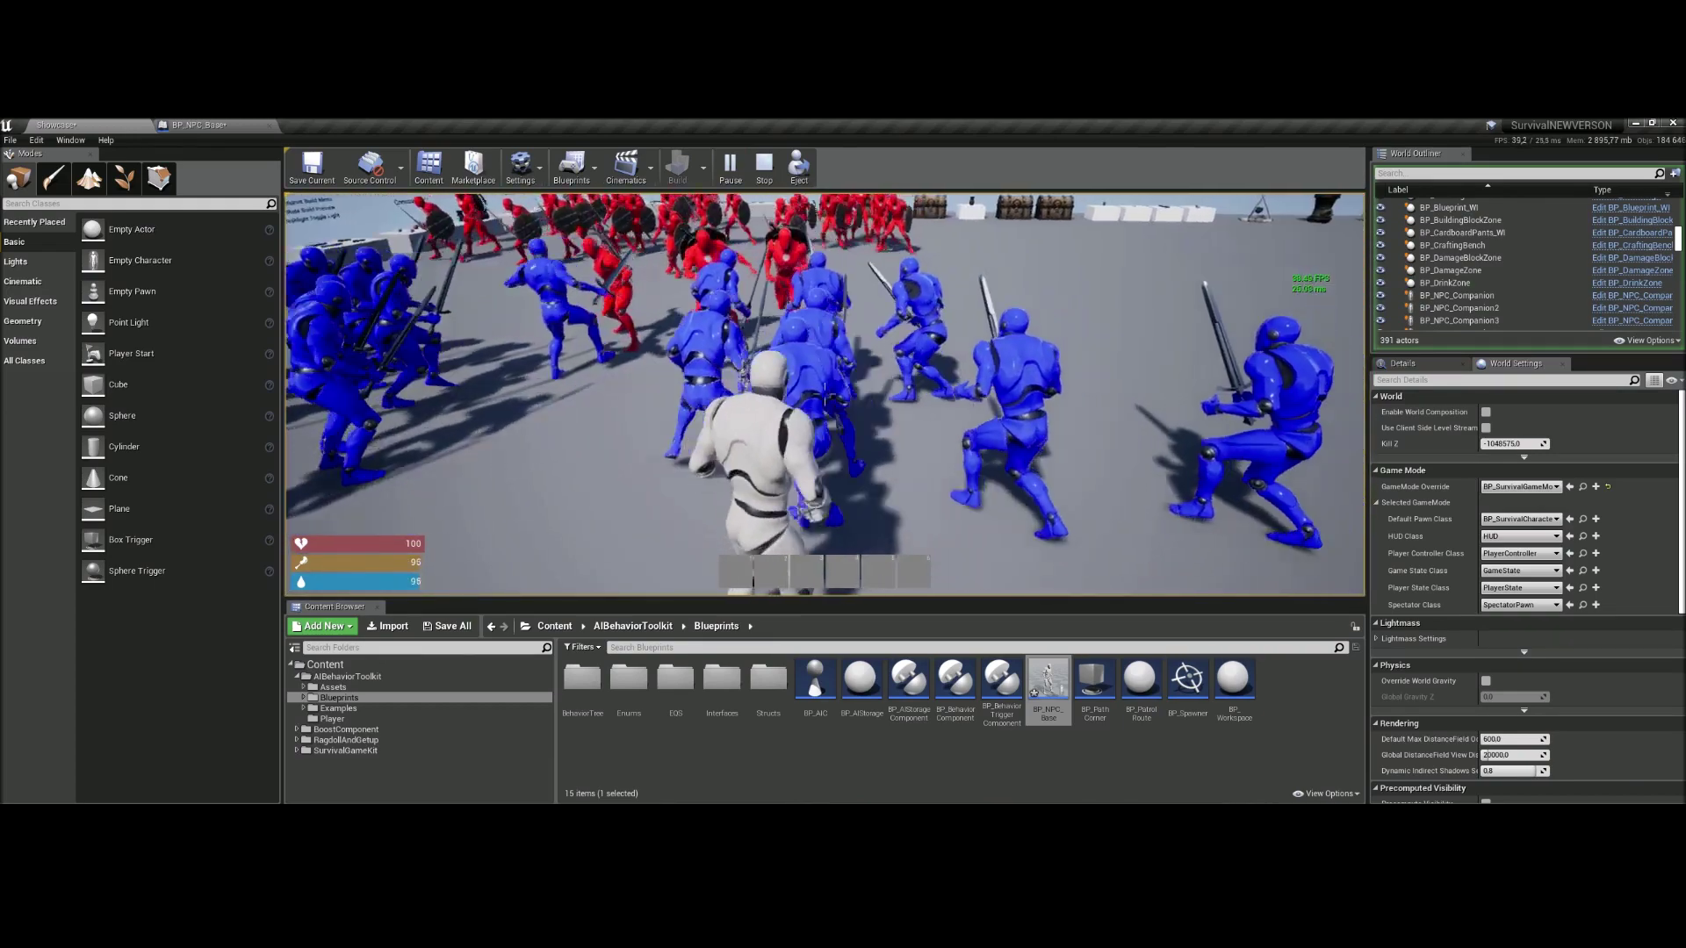
key(s)
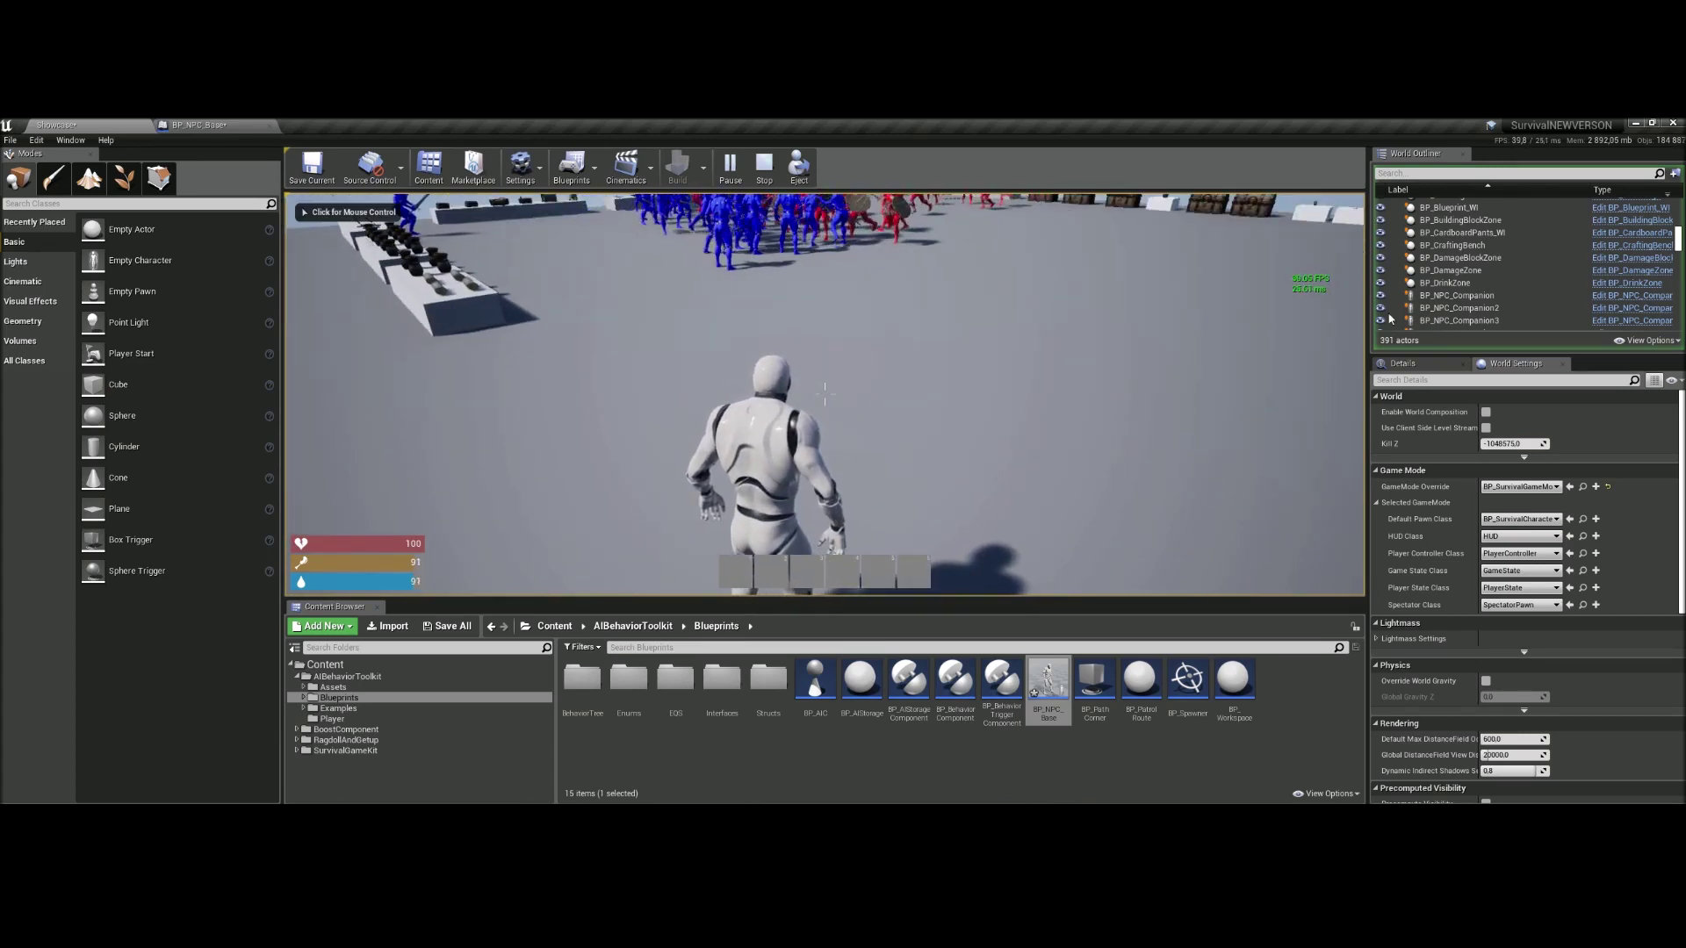
click(1114, 377)
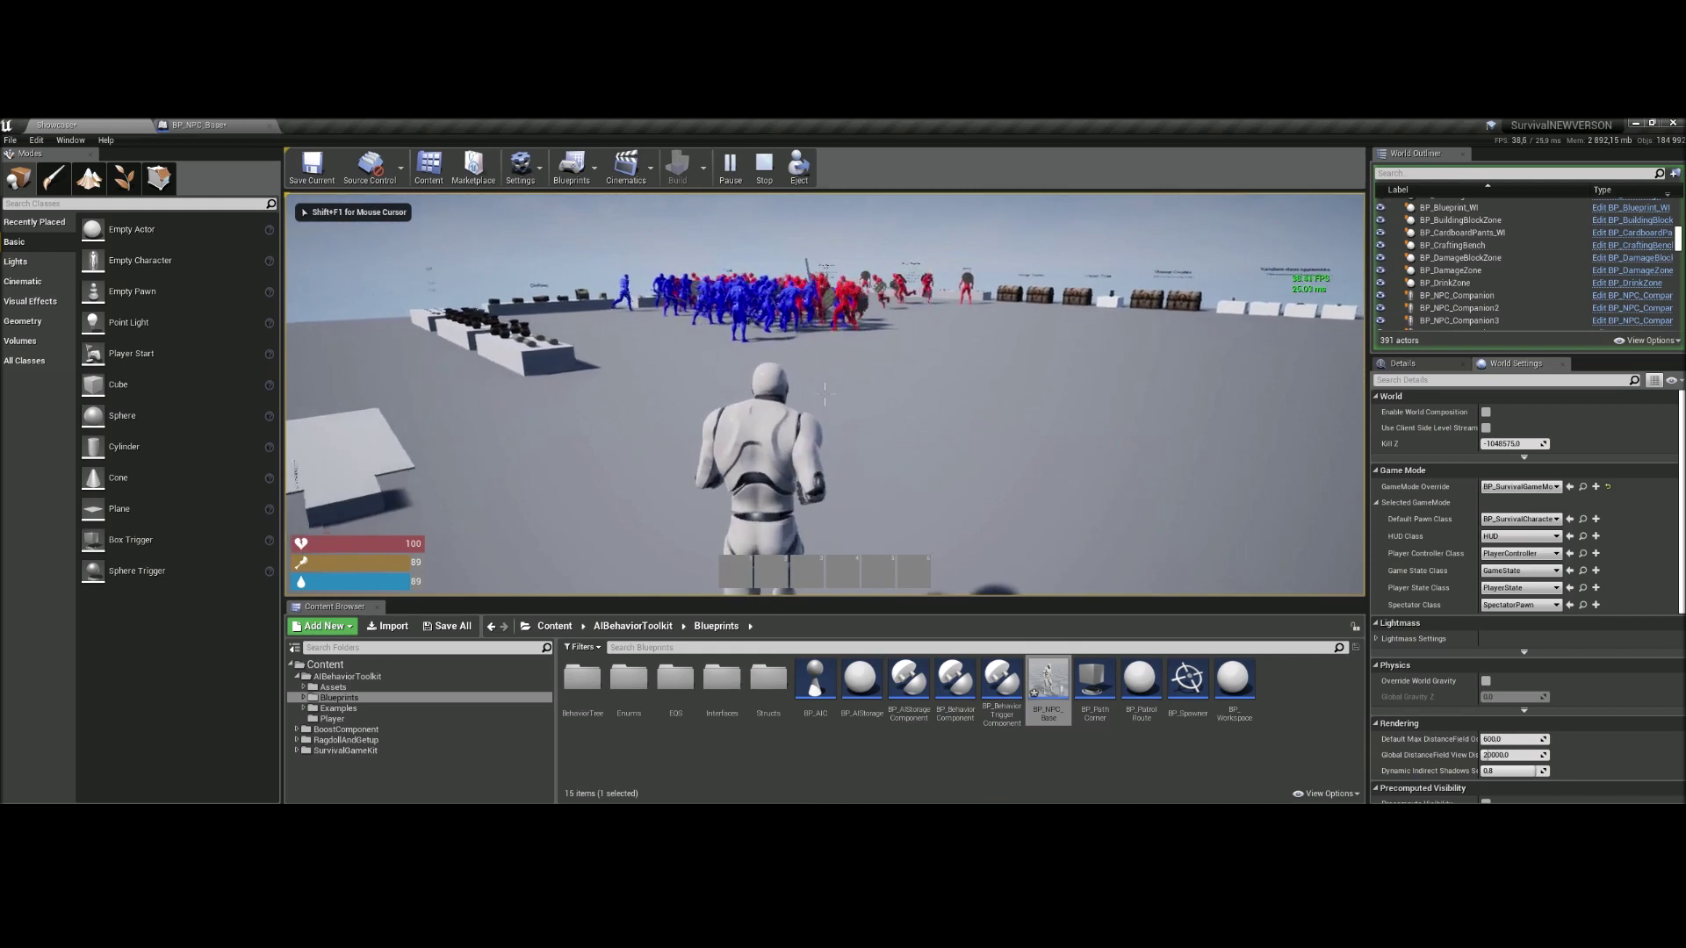
key(s)
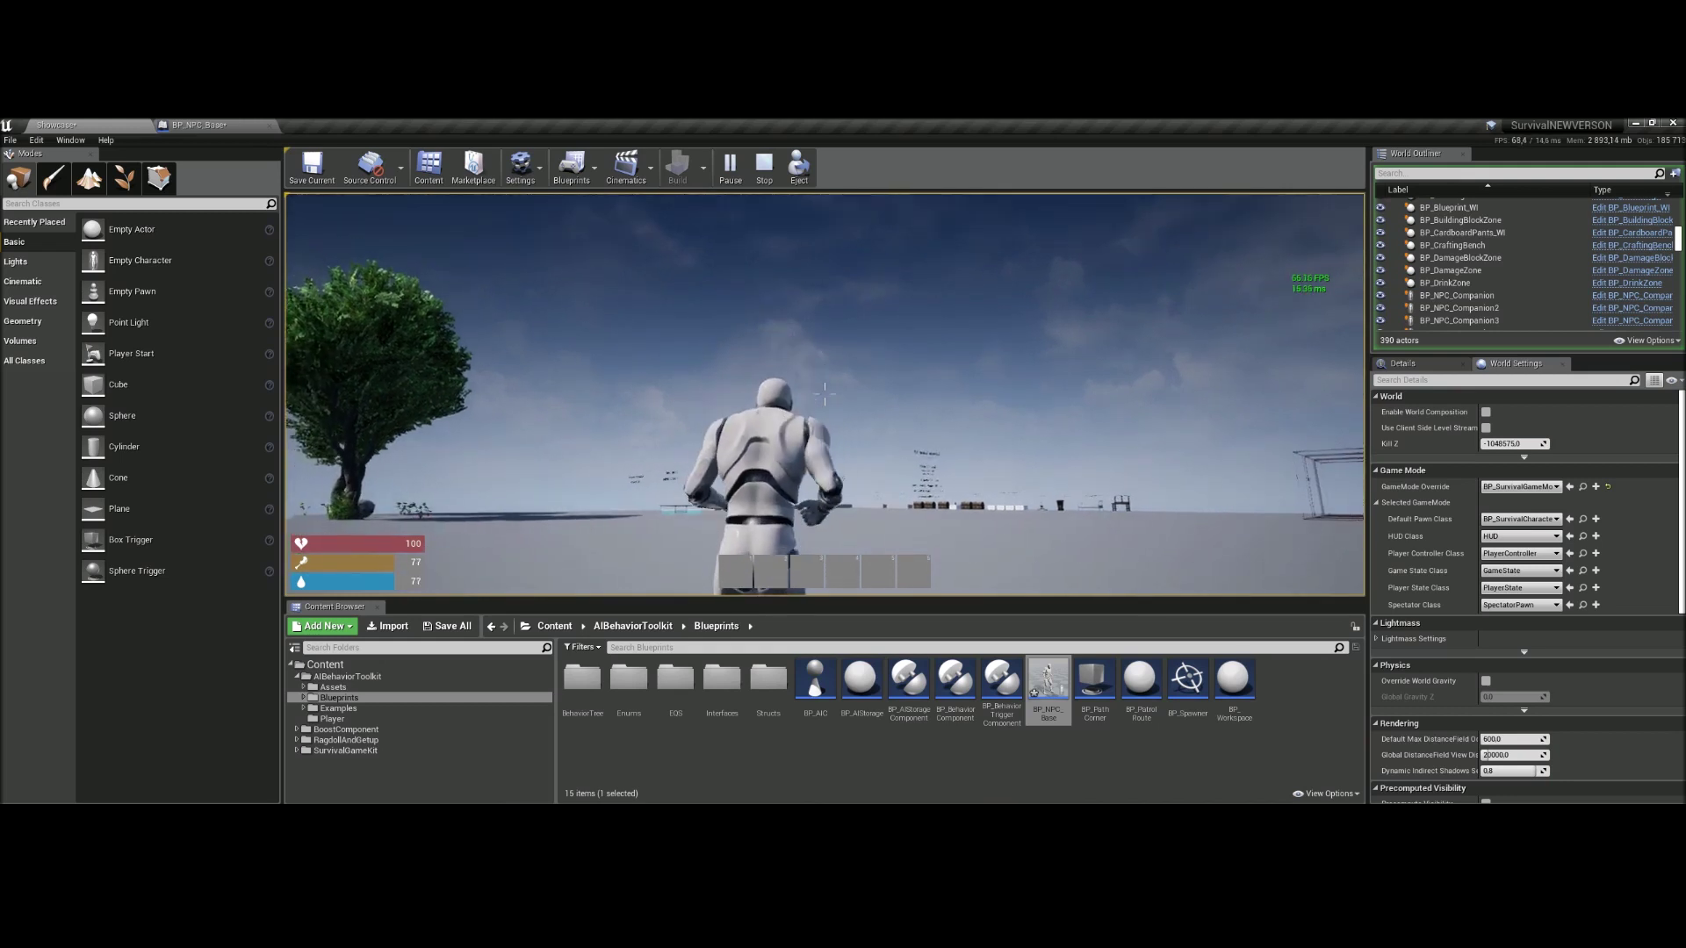
- Sprint back toward the NPC battle and retreat slightly to compare the frame rate at different distances
key(shift+w)
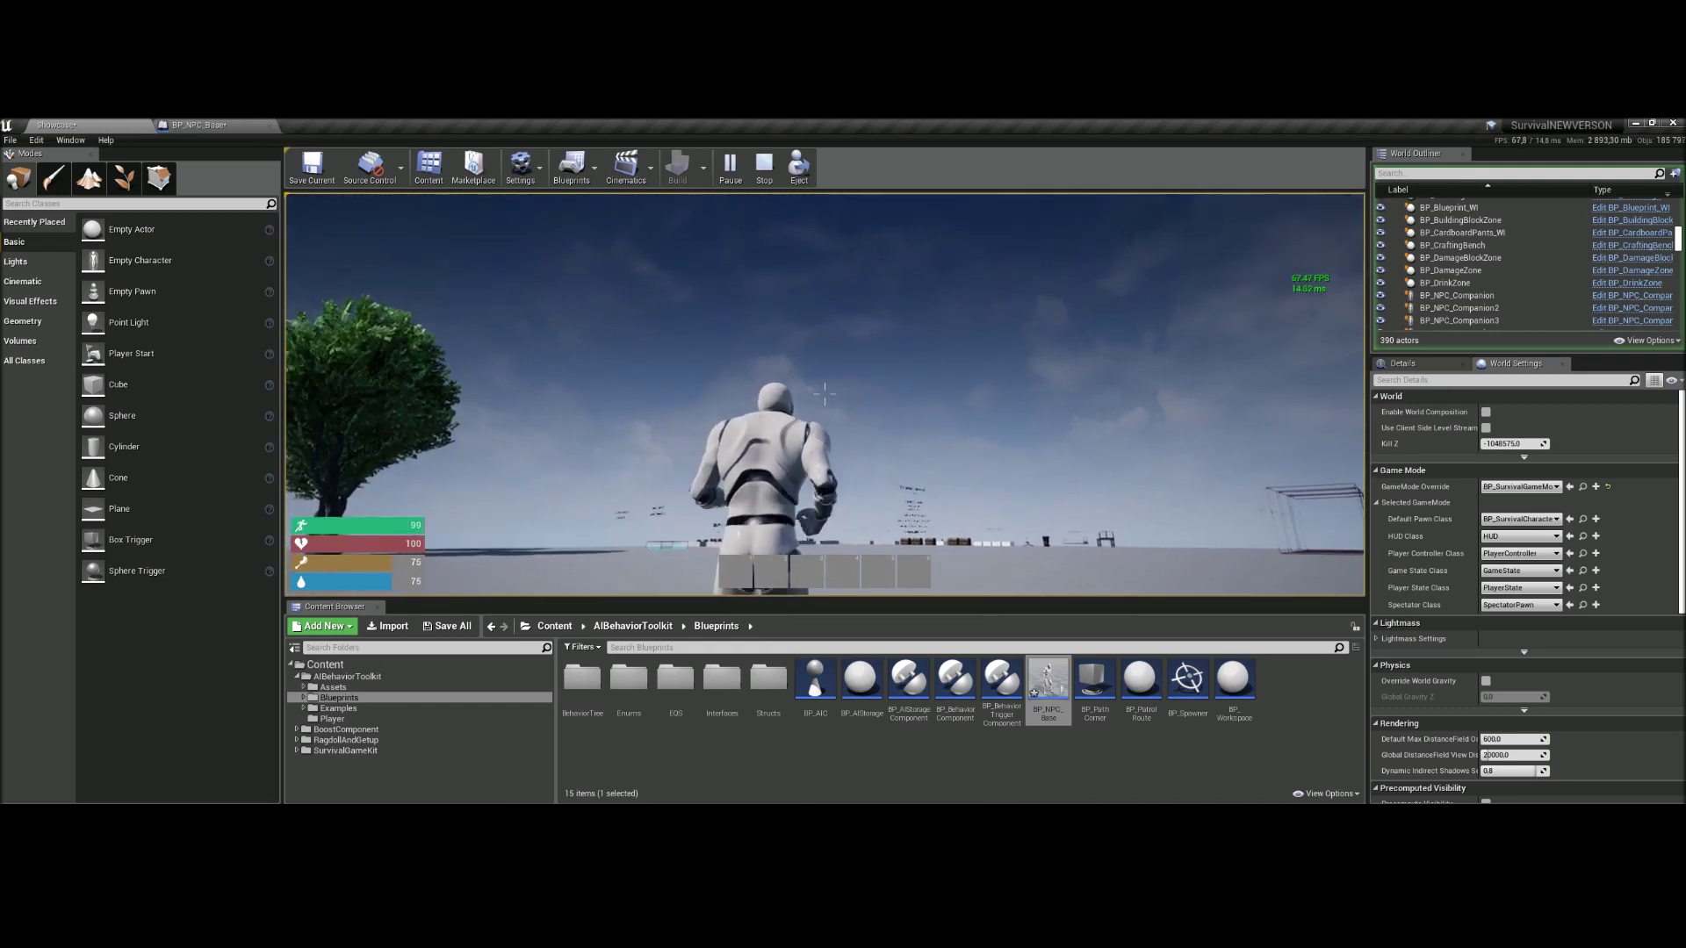
key(shift+w)
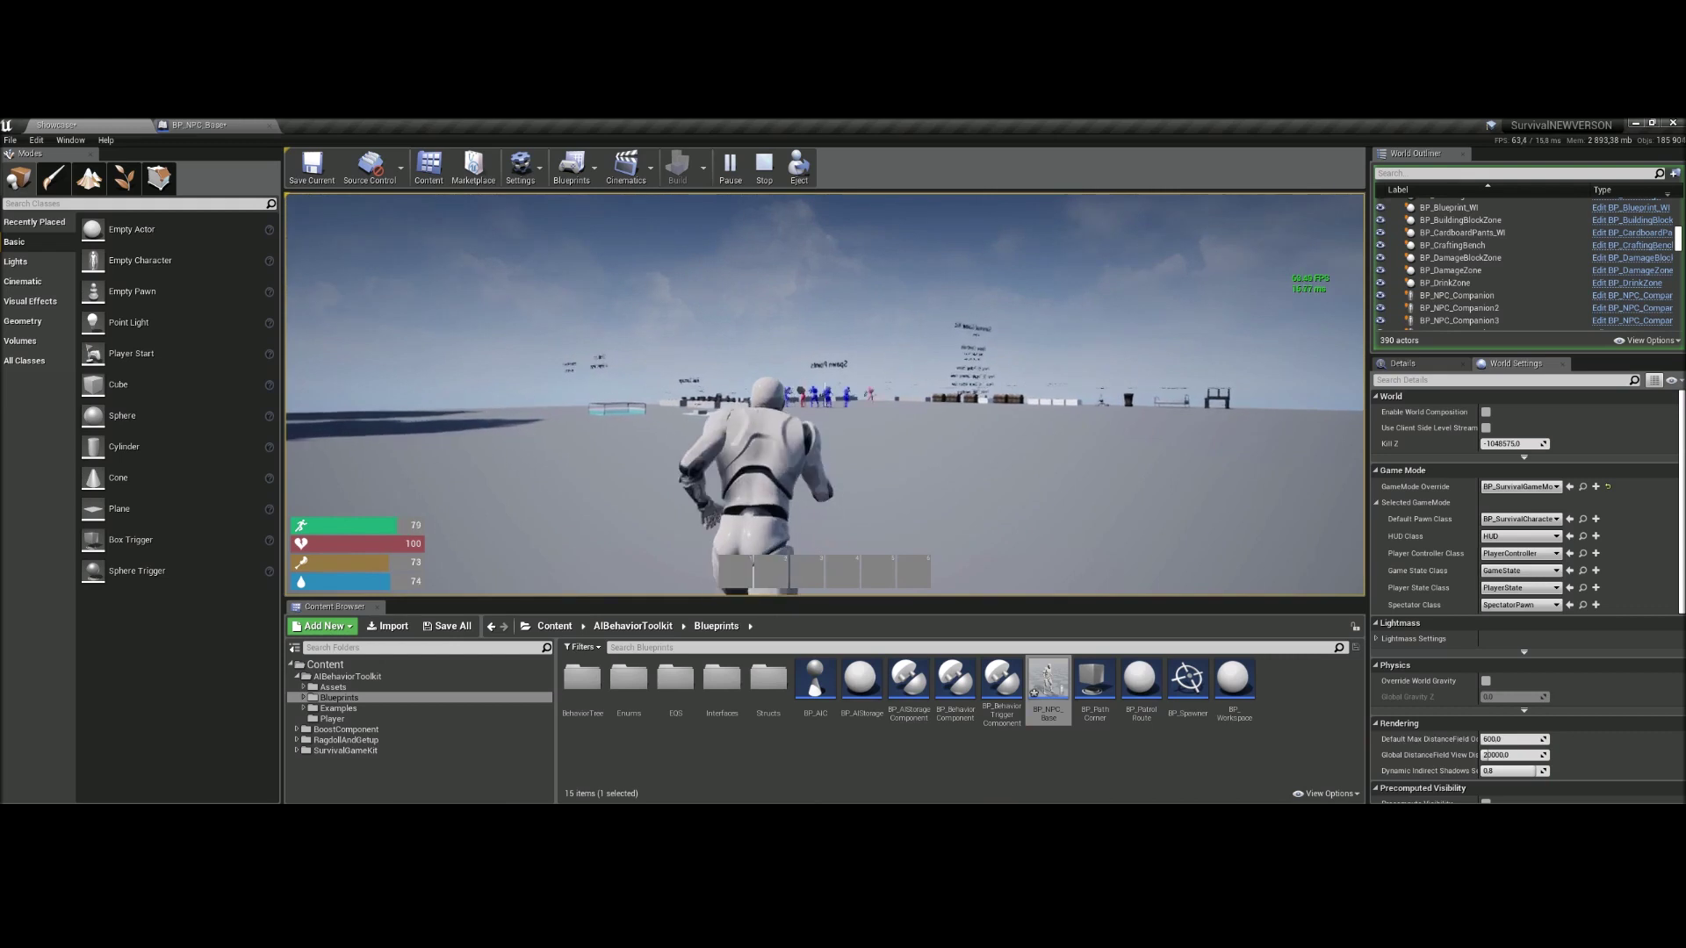
key(w)
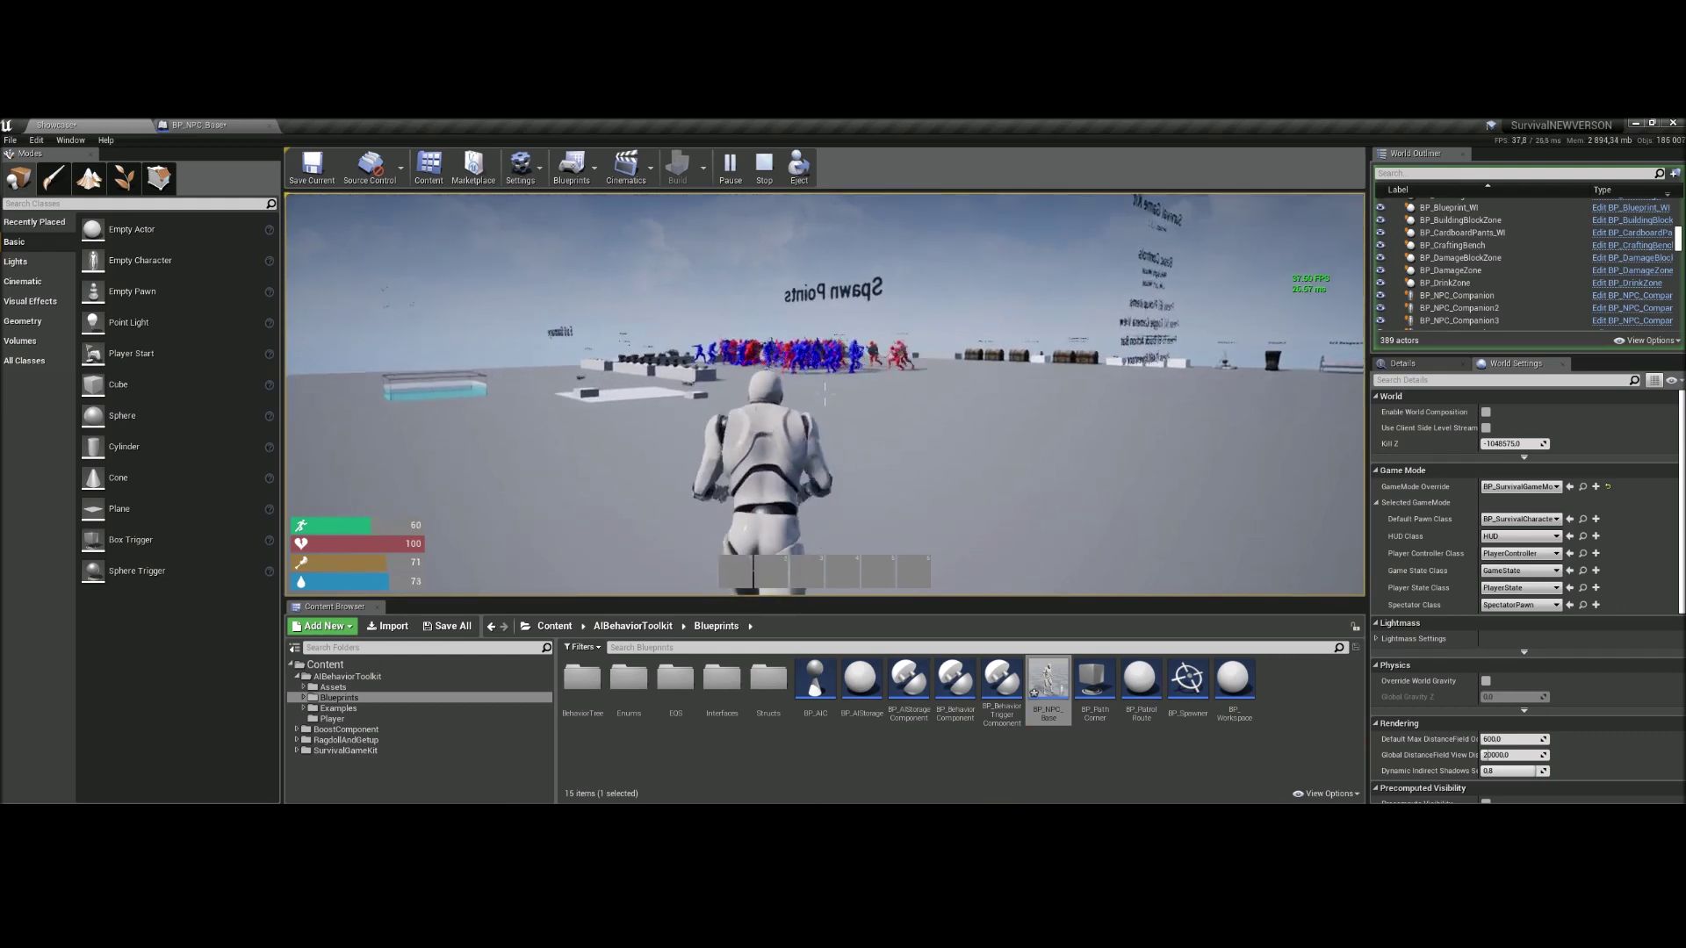
key(s)
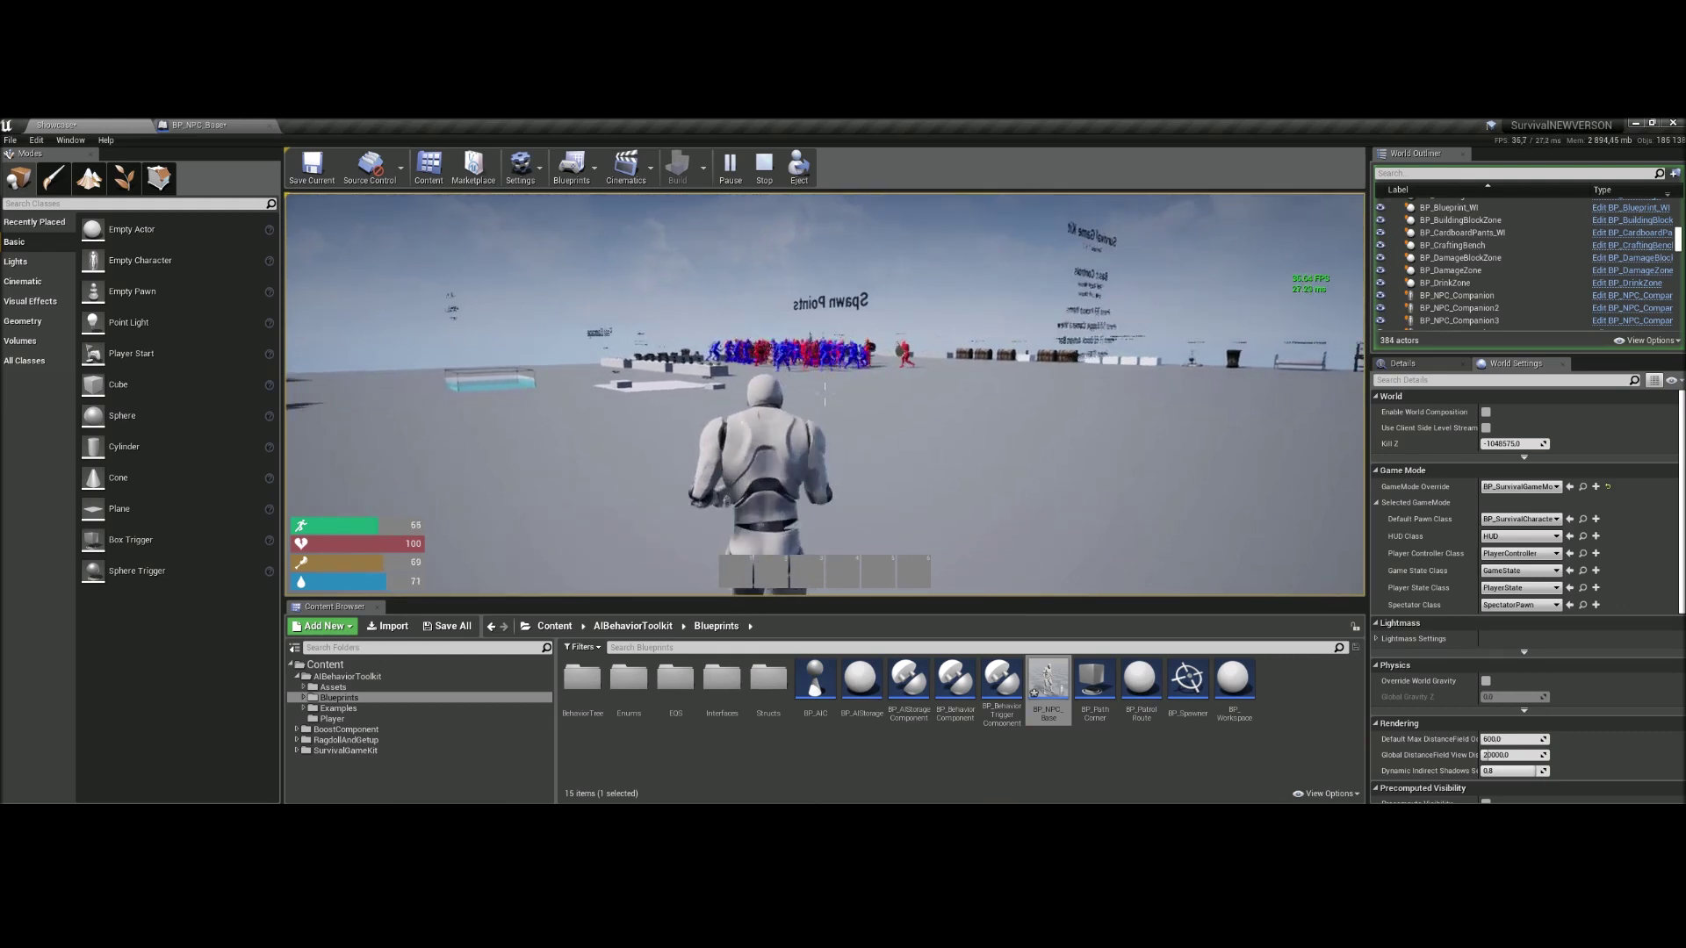
- Back the character farther from the battle, then eject from it and fly the free camera over to the fighting NPCs
key(s)
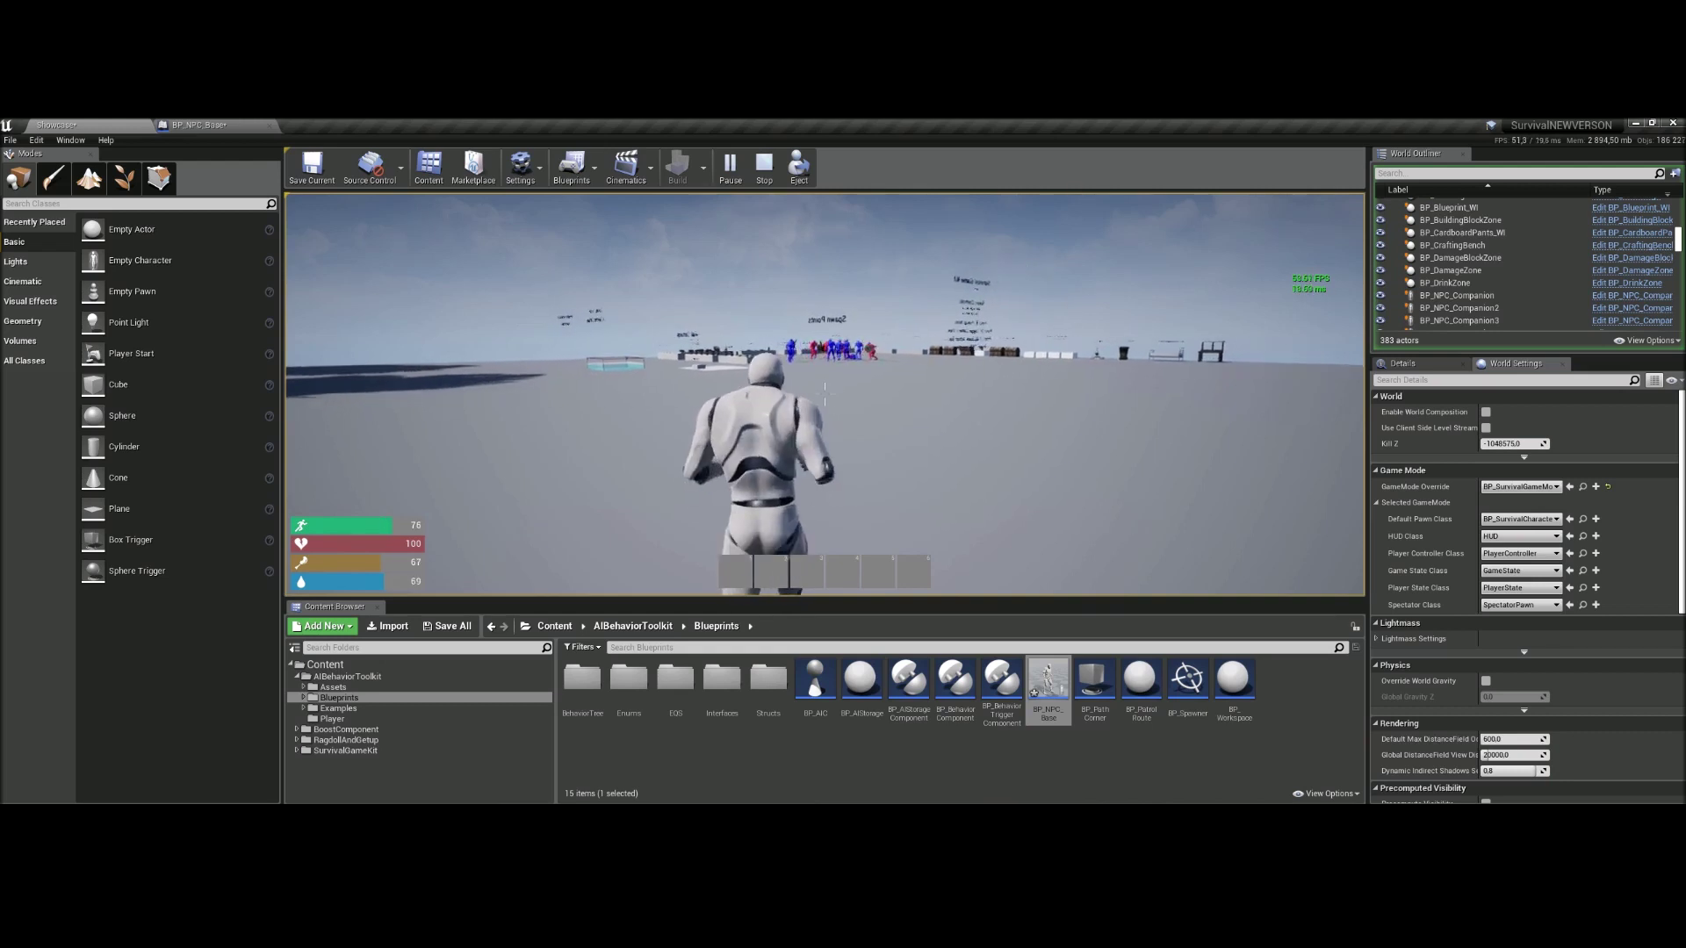
key(s)
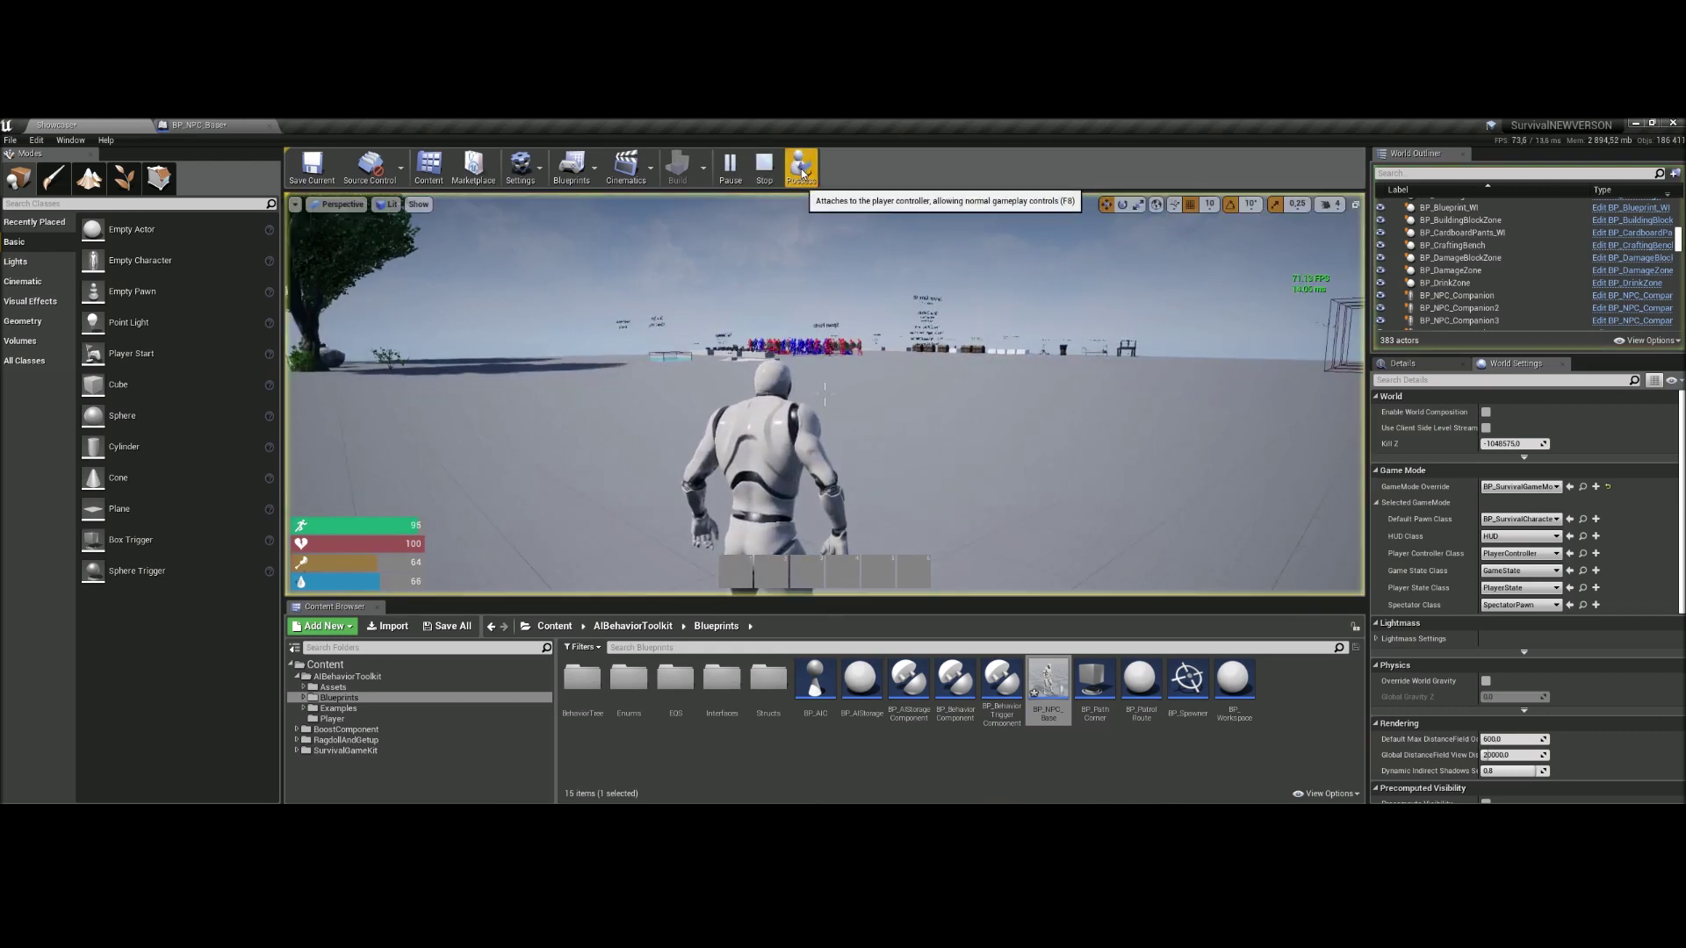
click(796, 170)
key(w)
right_drag(824, 394, 579, 386)
right_drag(790, 230, 754, 237)
key(d)
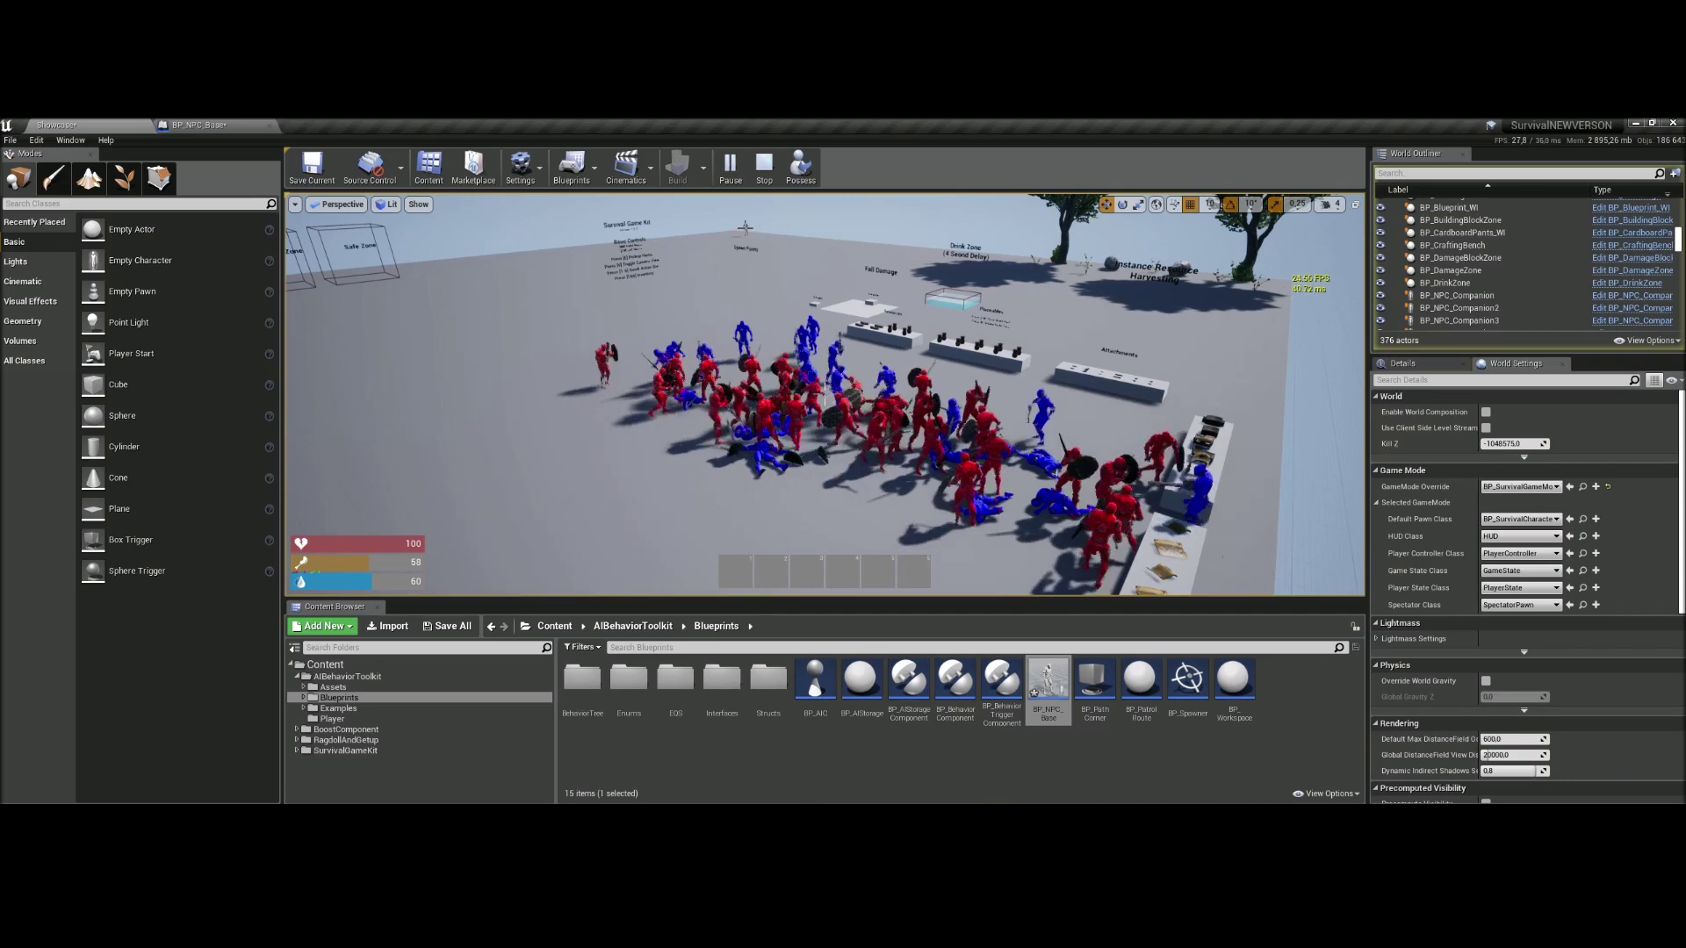
- Circle the free camera around the NPC battle to inspect the fighting animations and frame rate from above
right_drag(790, 231, 596, 230)
key(d)
key(d)
right_drag(825, 394, 754, 561)
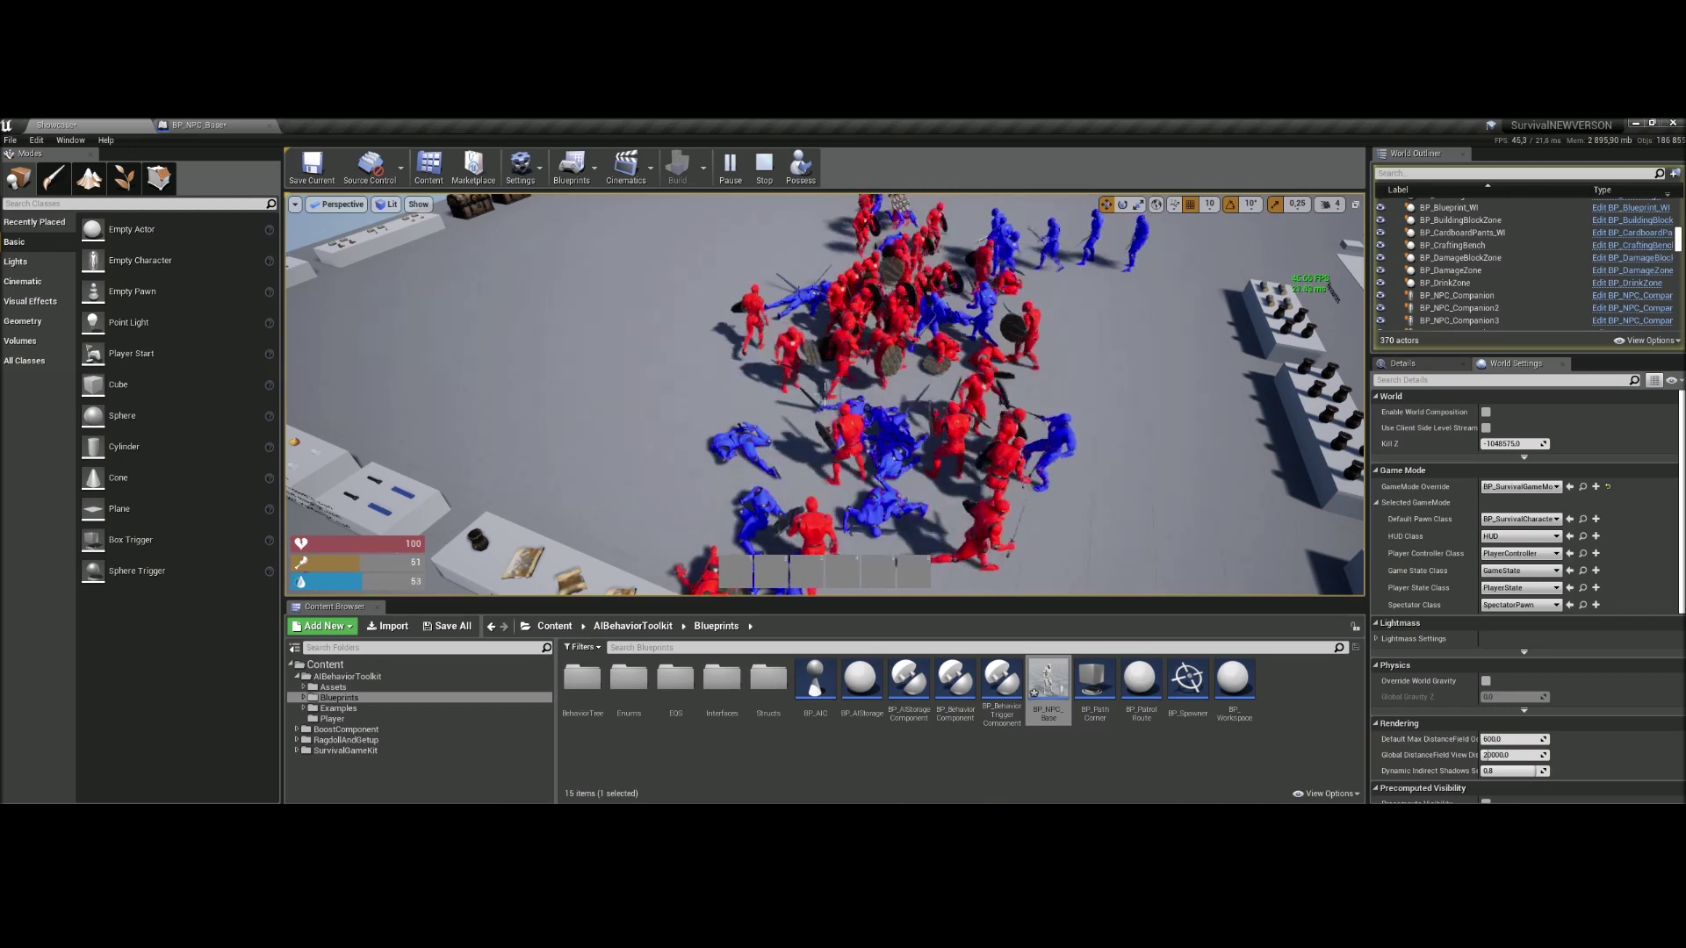
scroll(825, 394, down, 3)
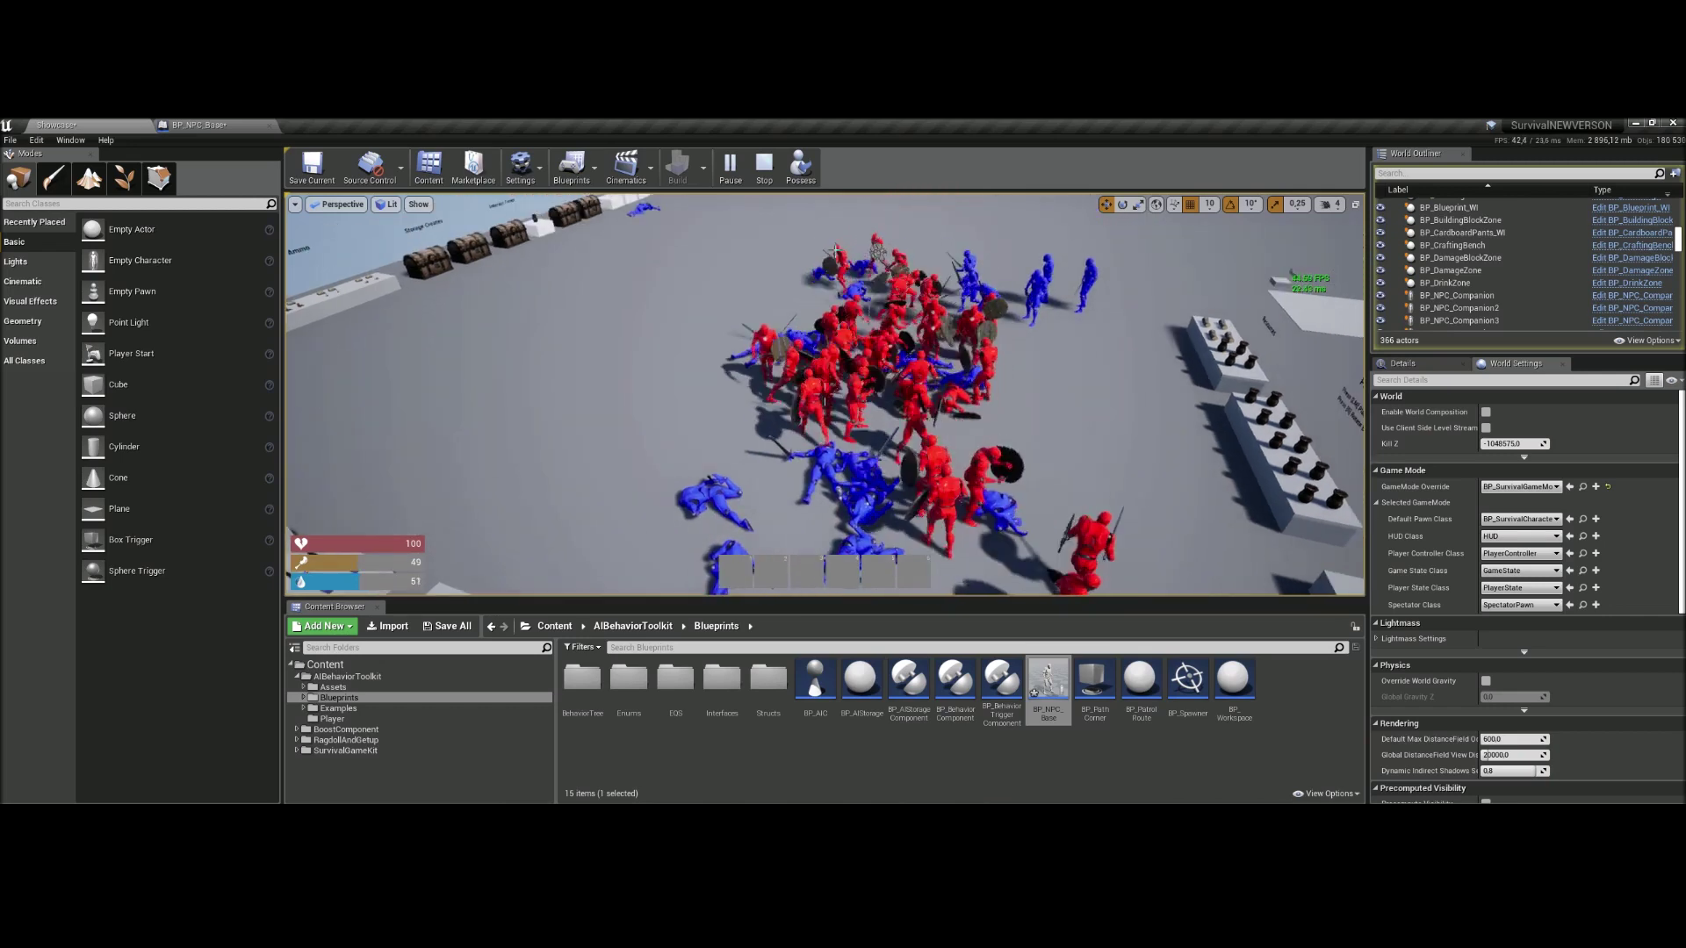
scroll(825, 395, down, 3)
right_drag(825, 395, 887, 365)
key(w)
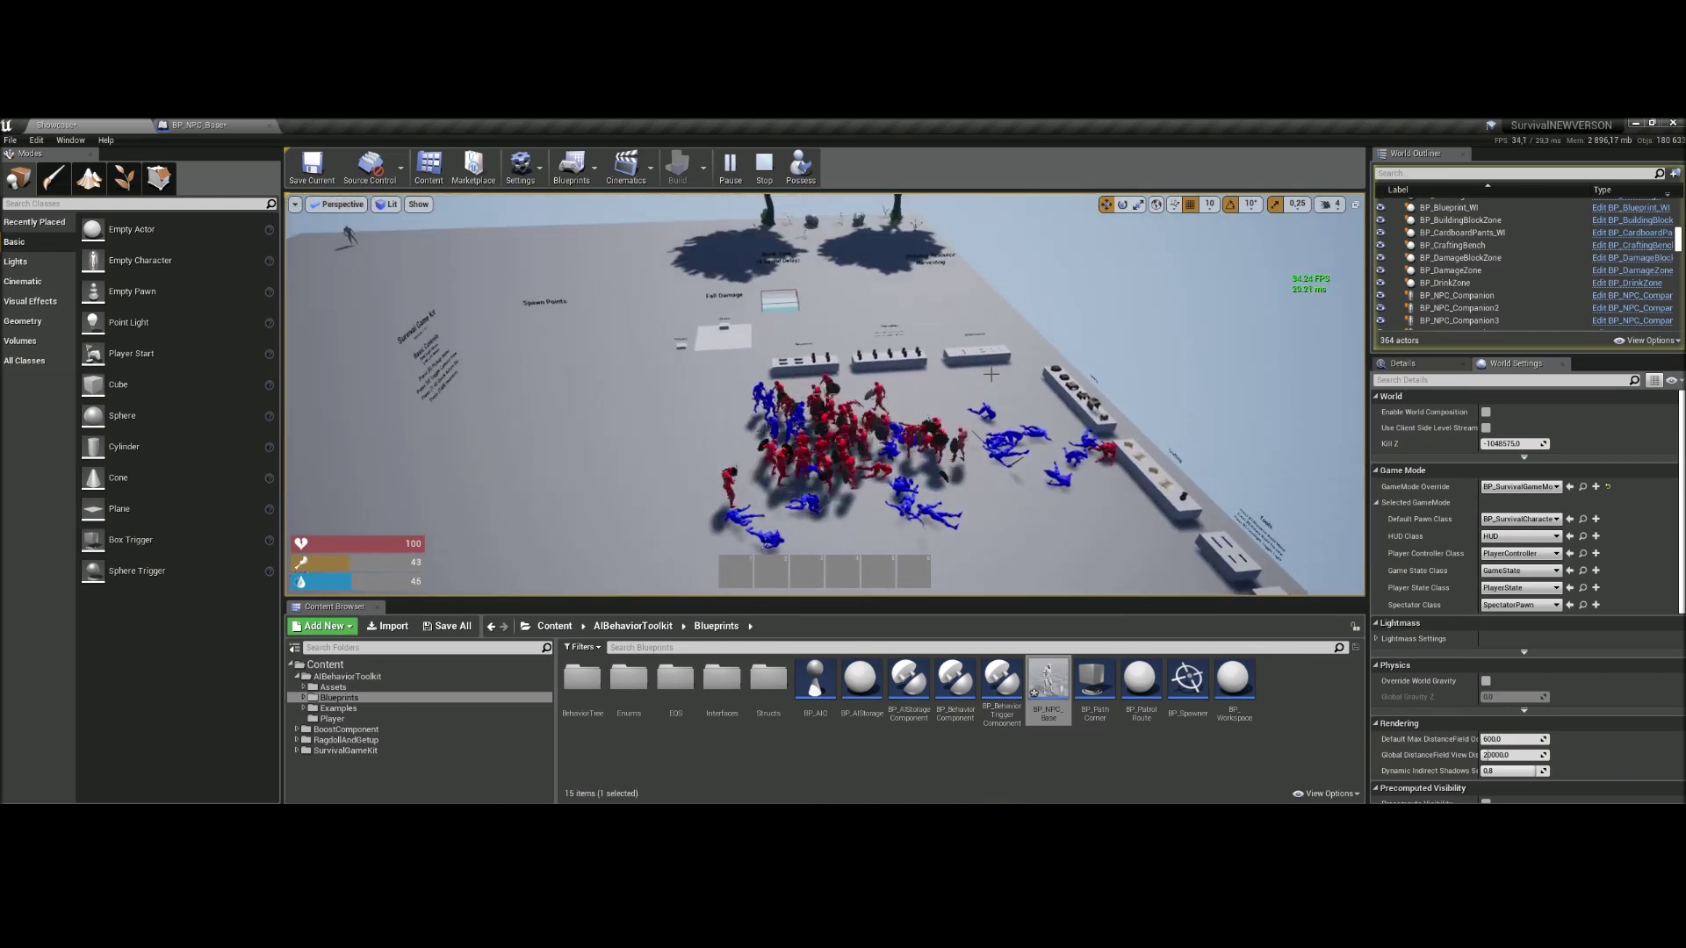
- Select the distant player character and keep observing the NPC battle from several free-camera angles
click(351, 234)
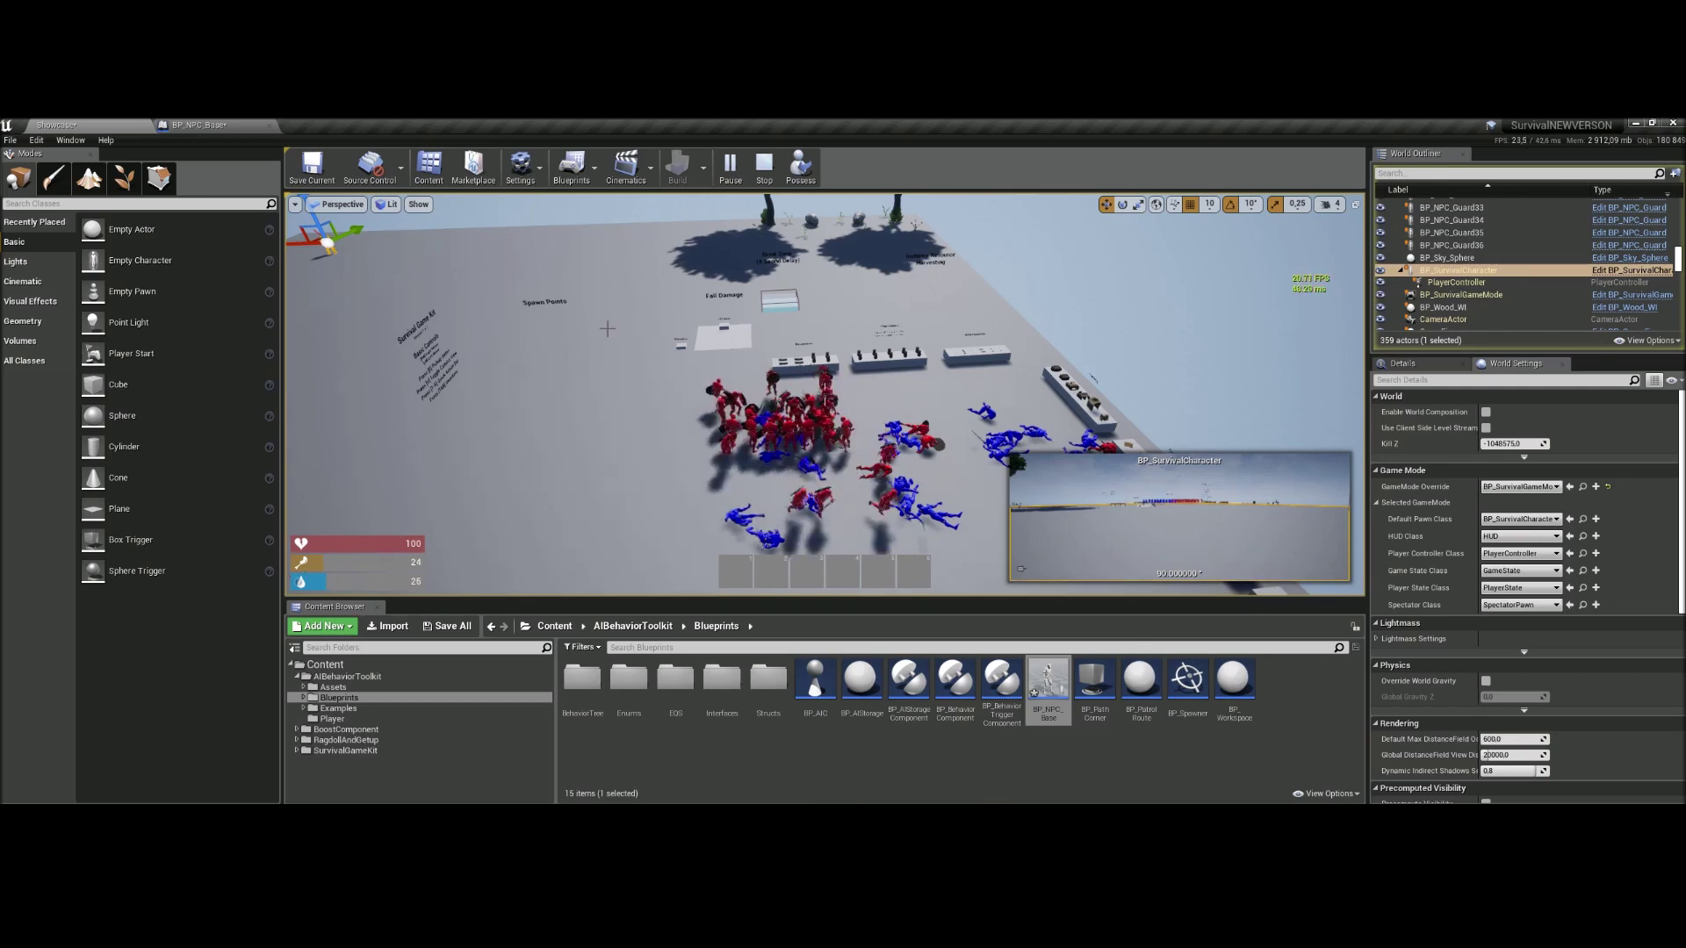
right_drag(598, 330, 642, 340)
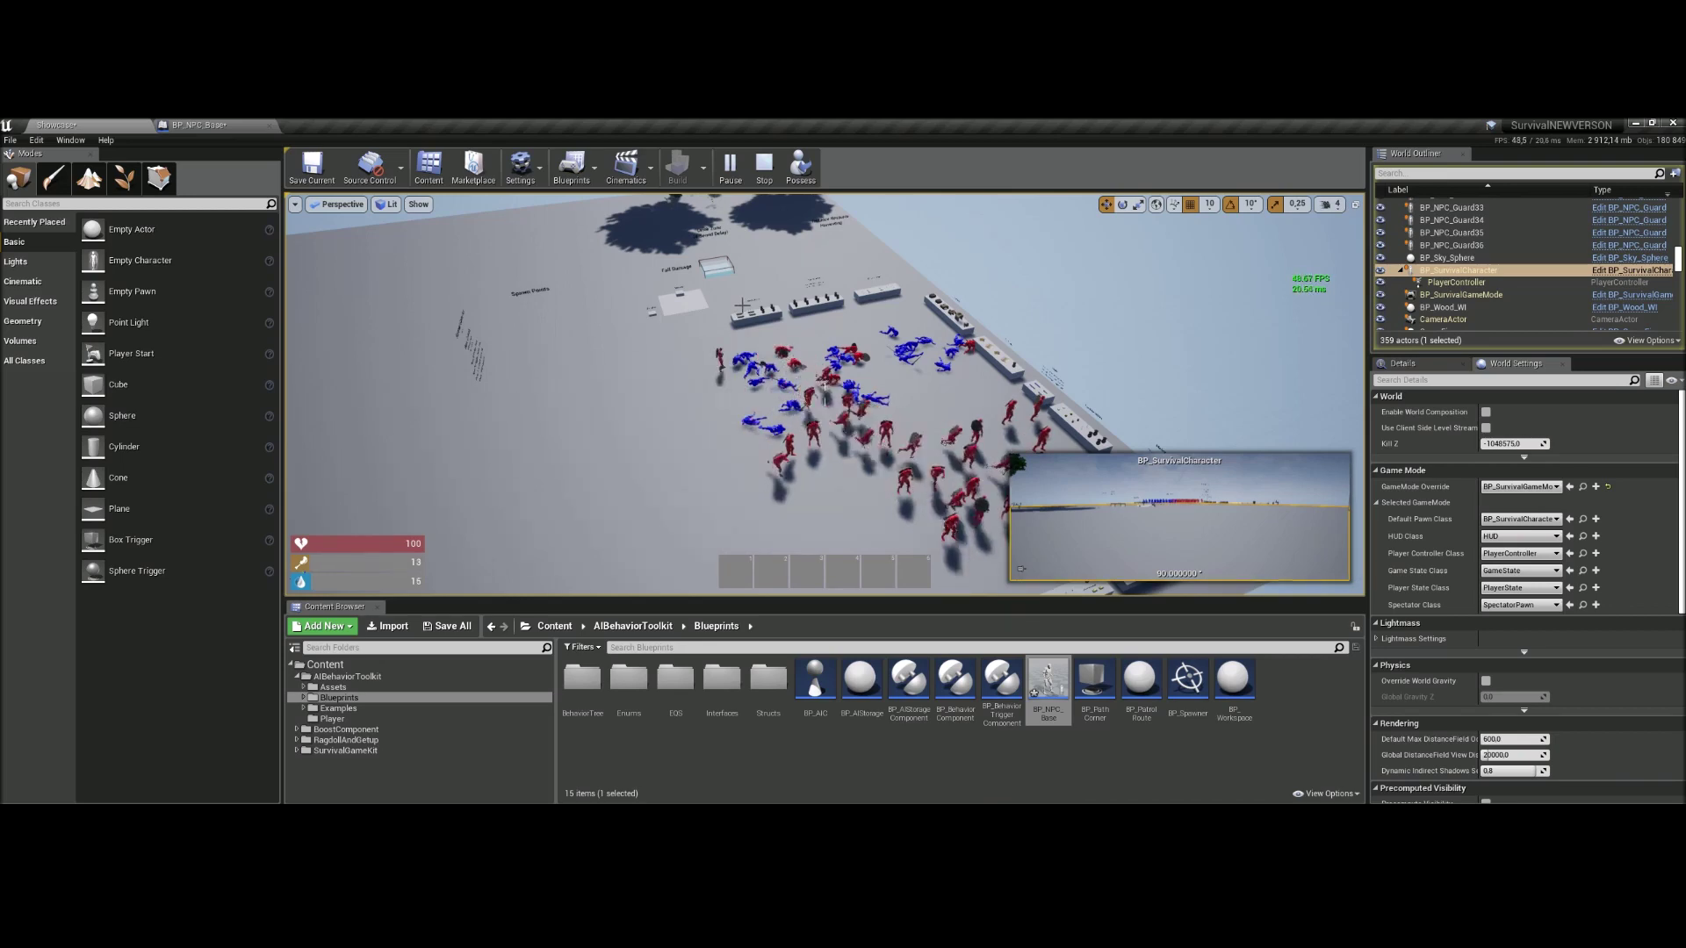
right_drag(743, 305, 955, 384)
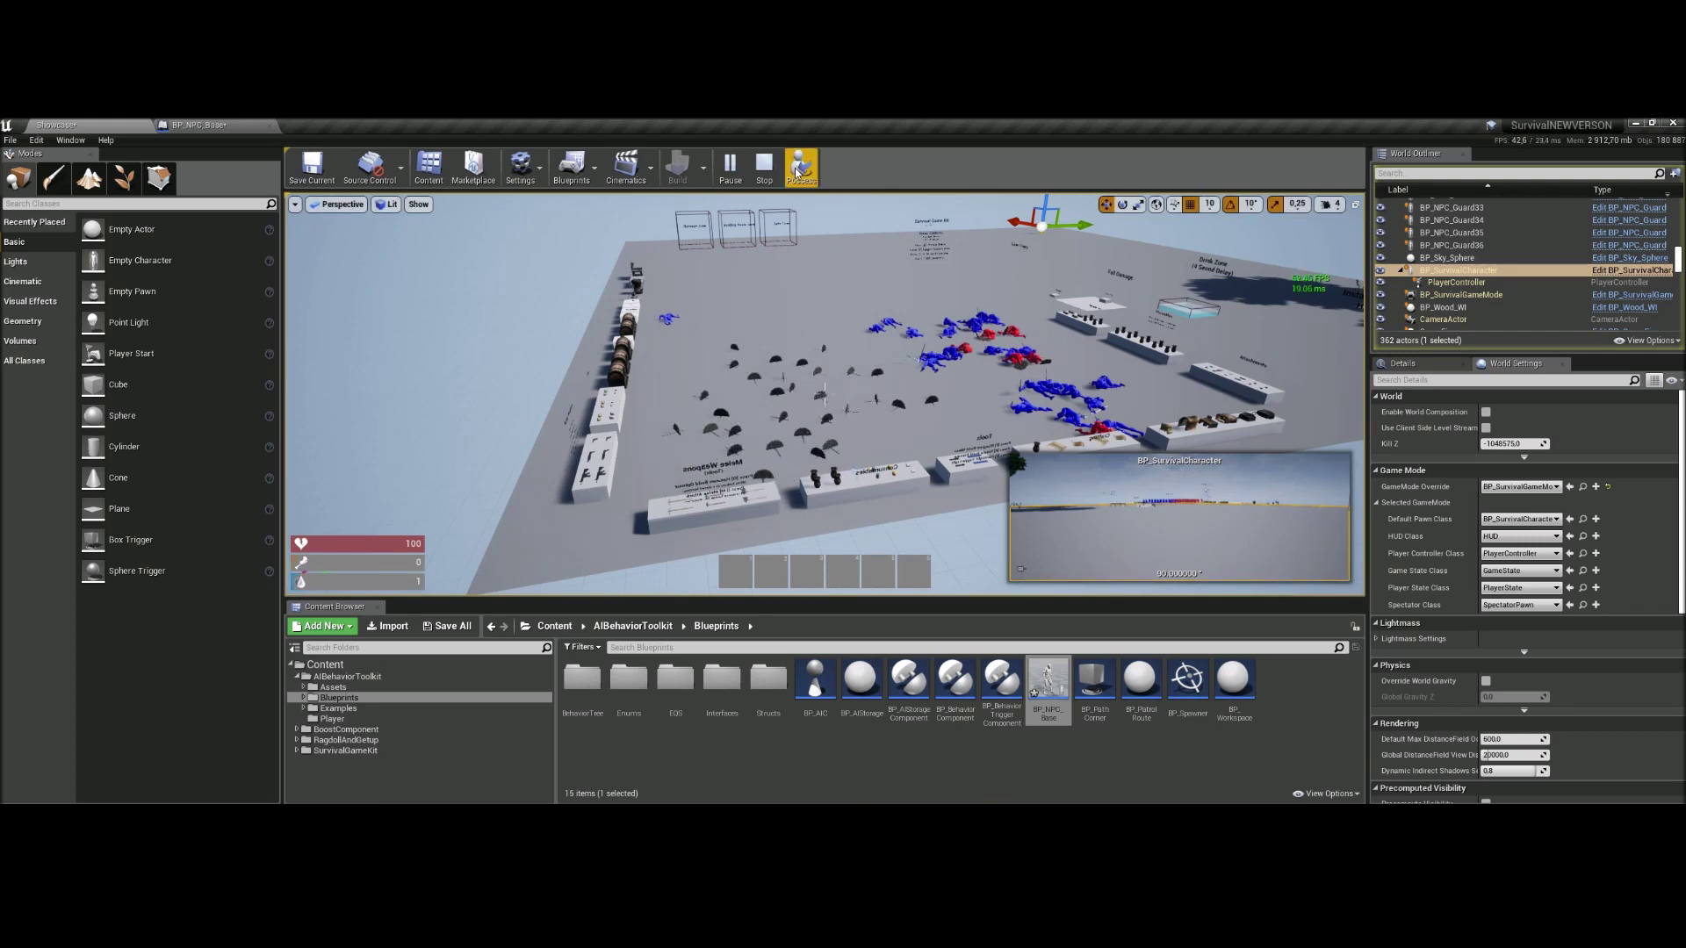
mouse_move(797, 290)
right_down()
mouse_move(870, 290)
mouse_move(887, 272)
mouse_move(887, 352)
mouse_move(870, 360)
right_up()
key(w)
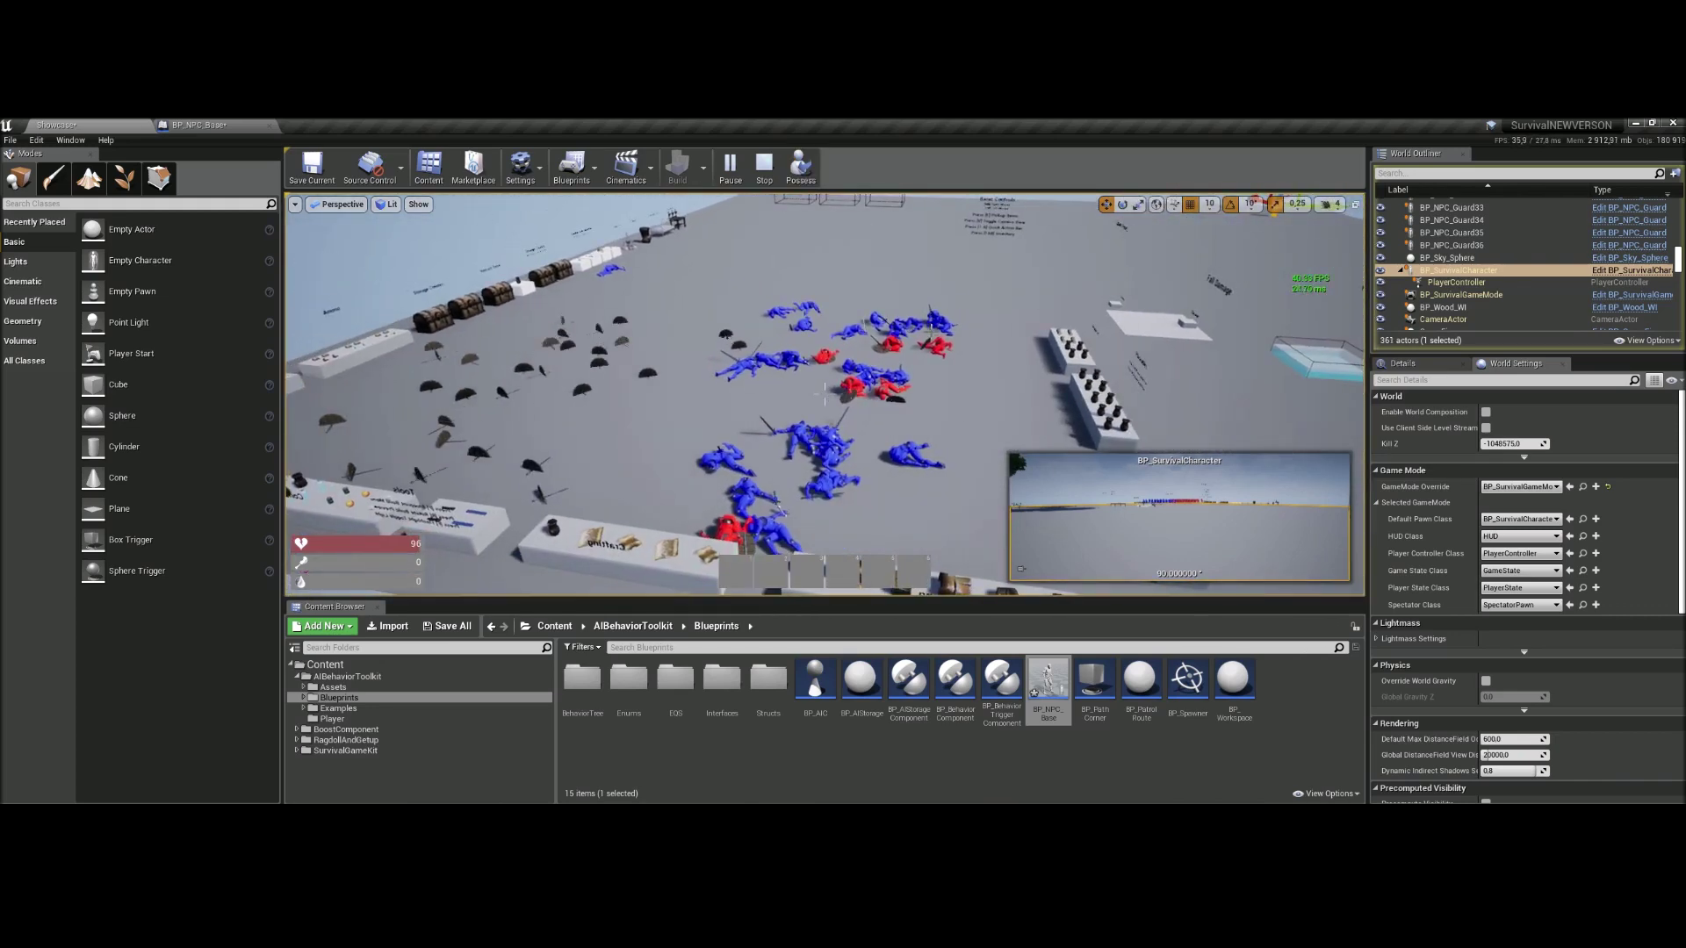
- Repossess the player character and sprint back toward the Spawn Points area while watching the frame rate
click(801, 167)
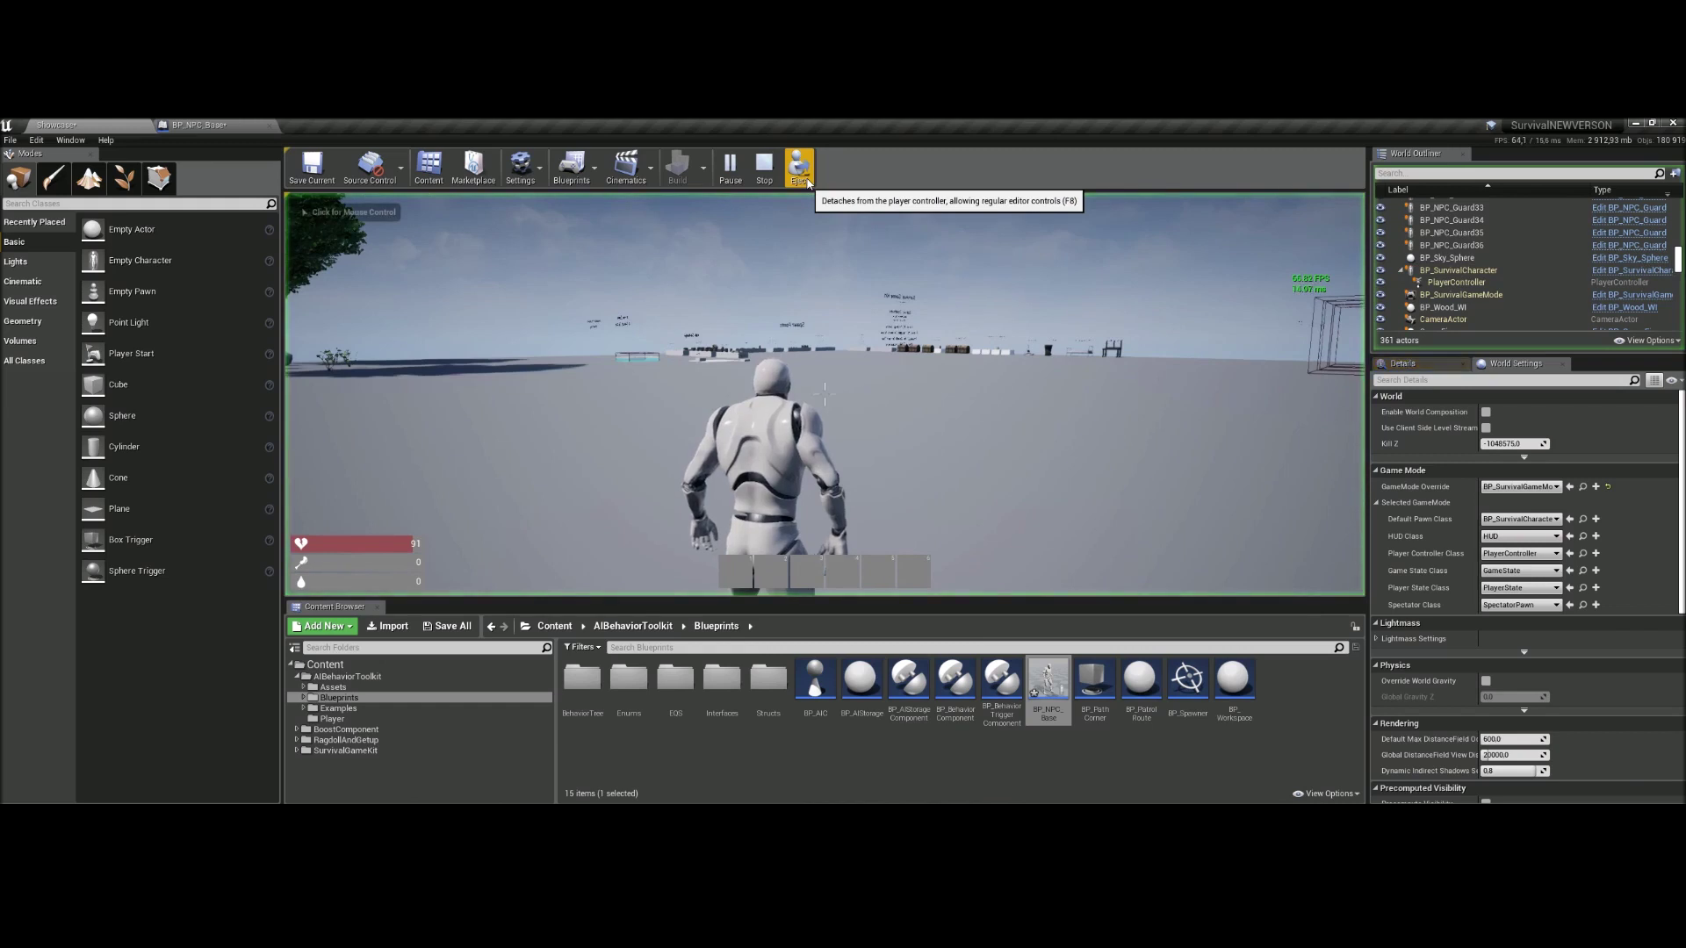
key(w)
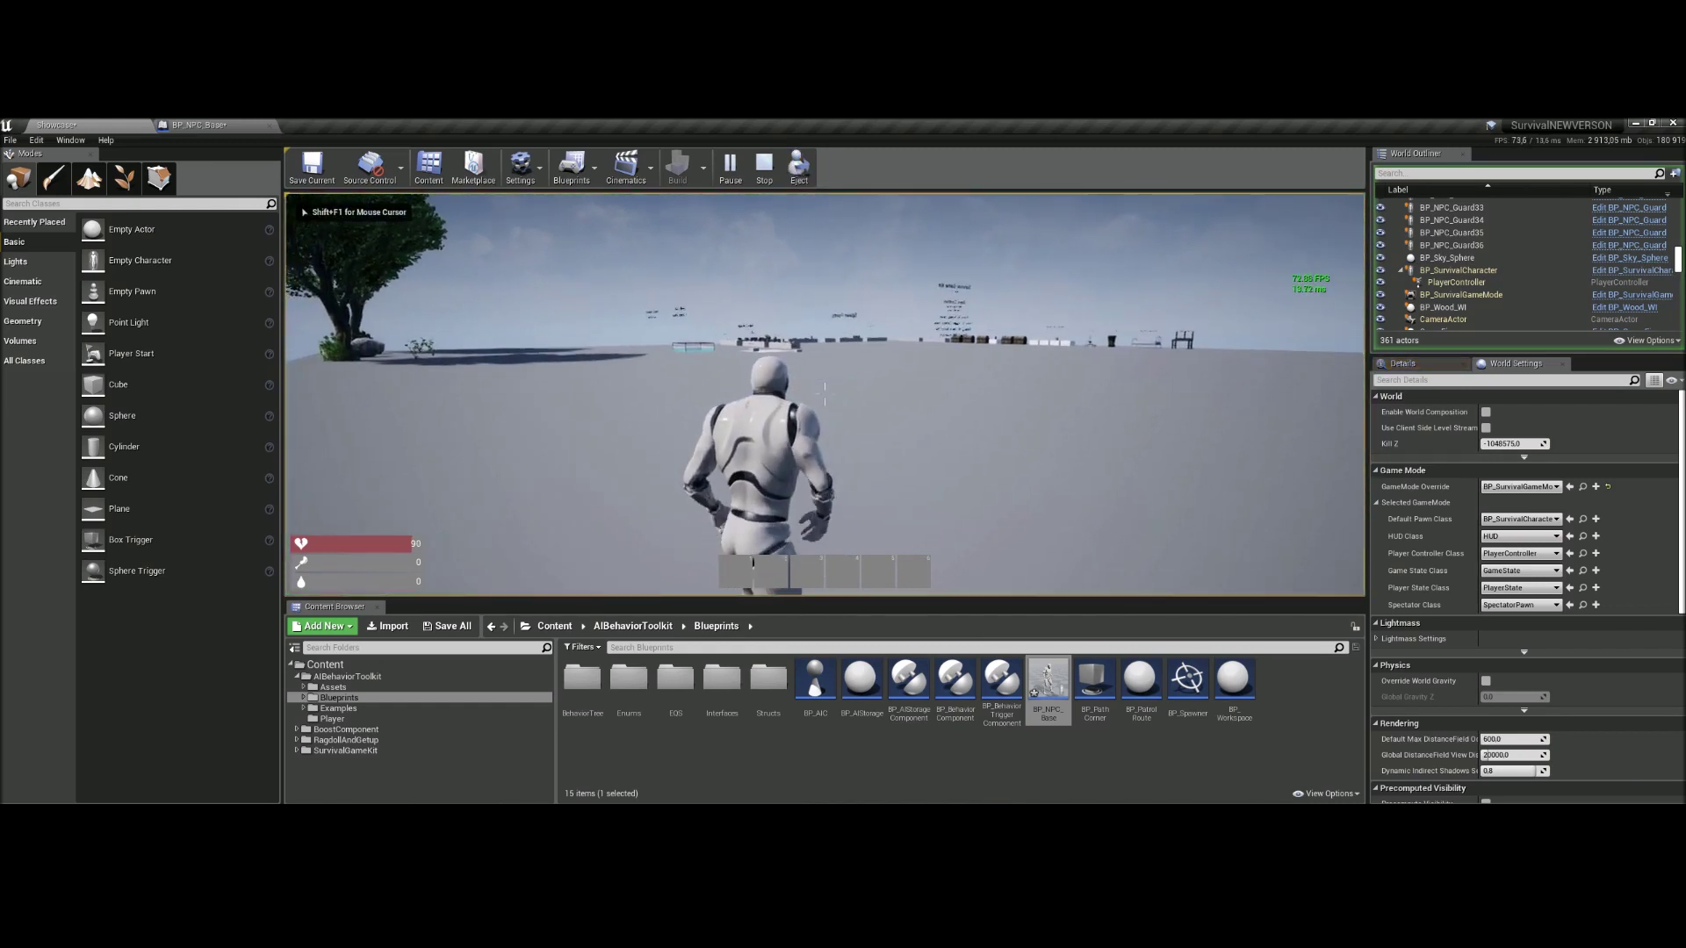
key(shift)
key(shift+w)
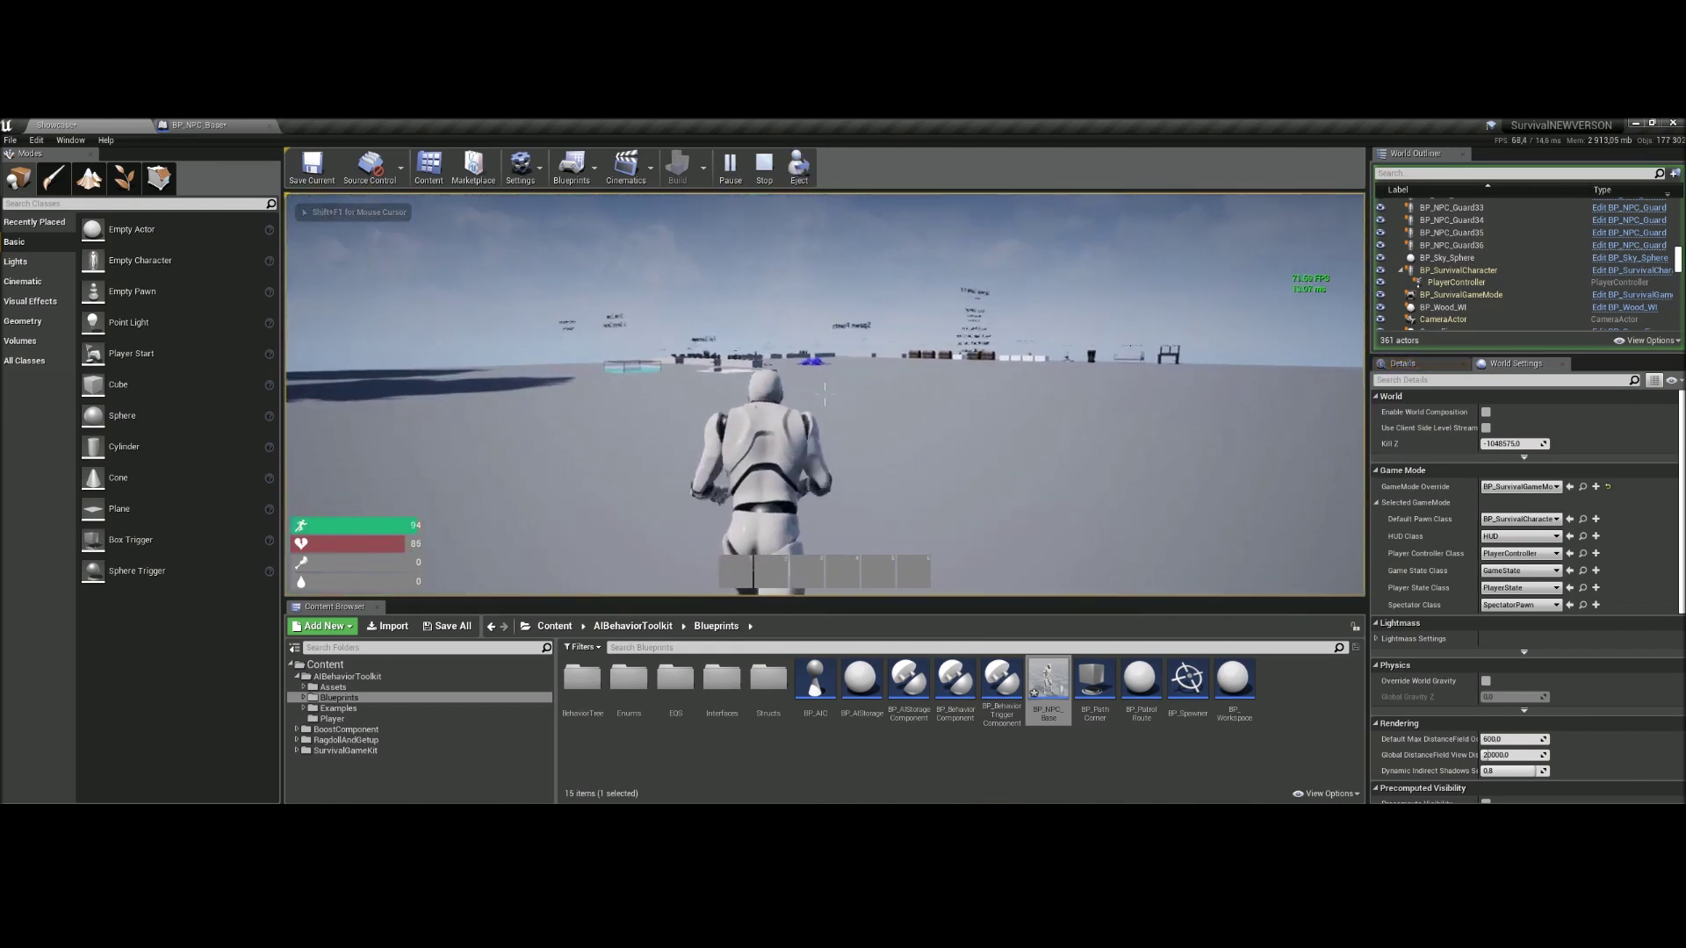
key(shift+w)
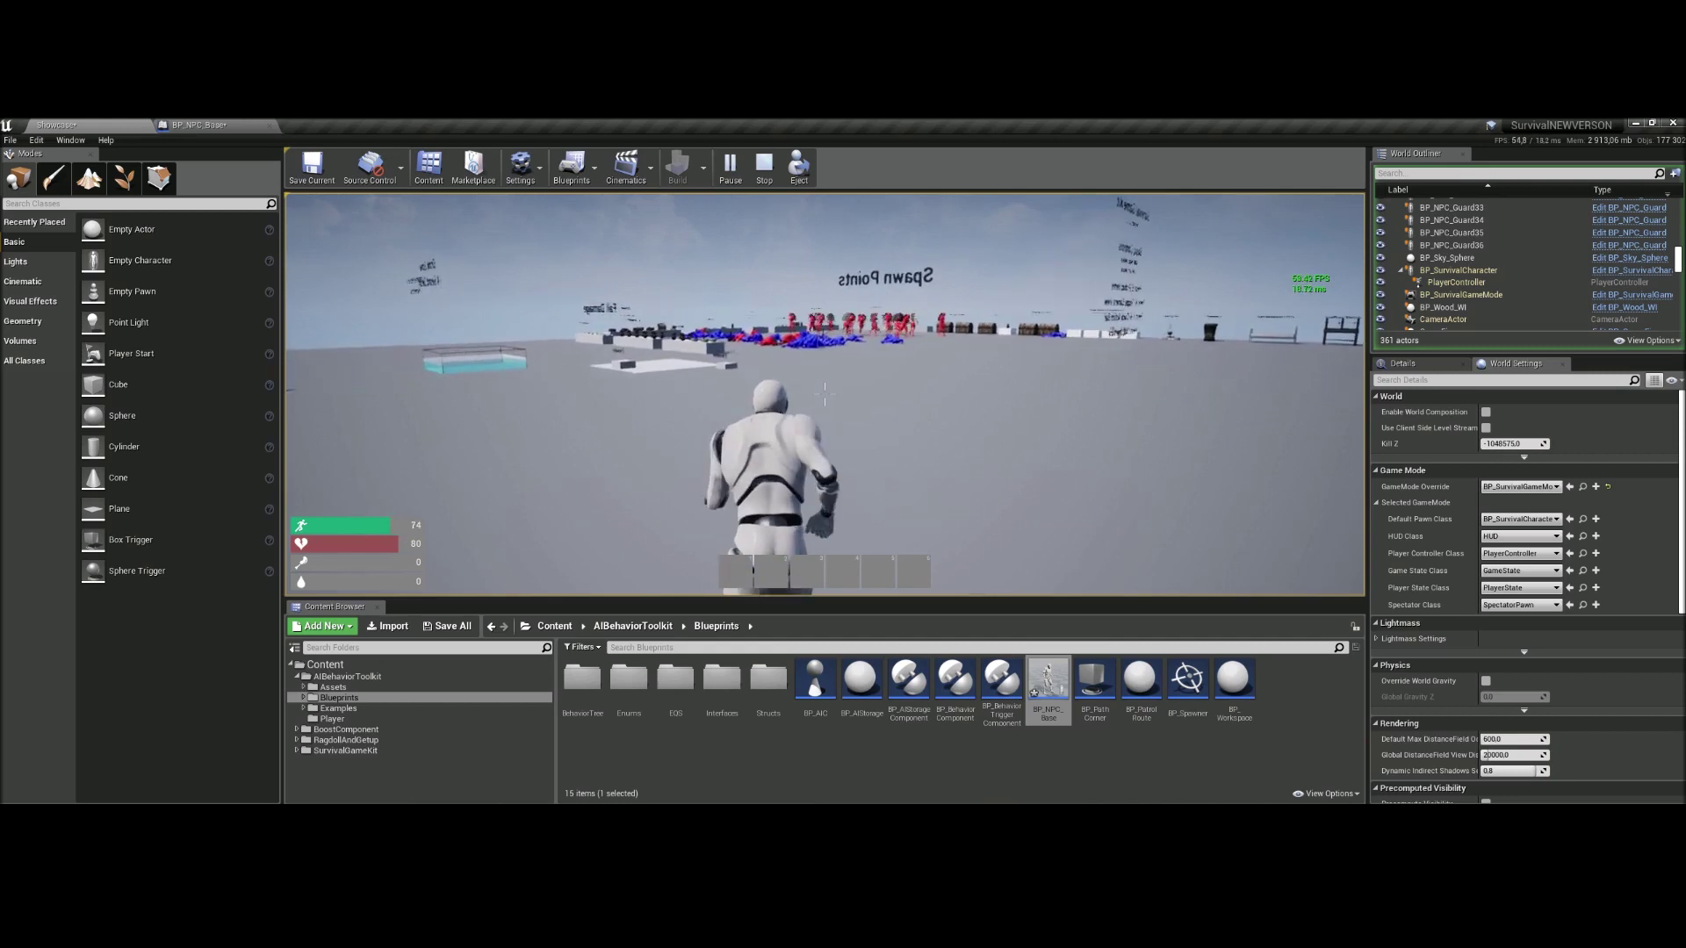
key(w)
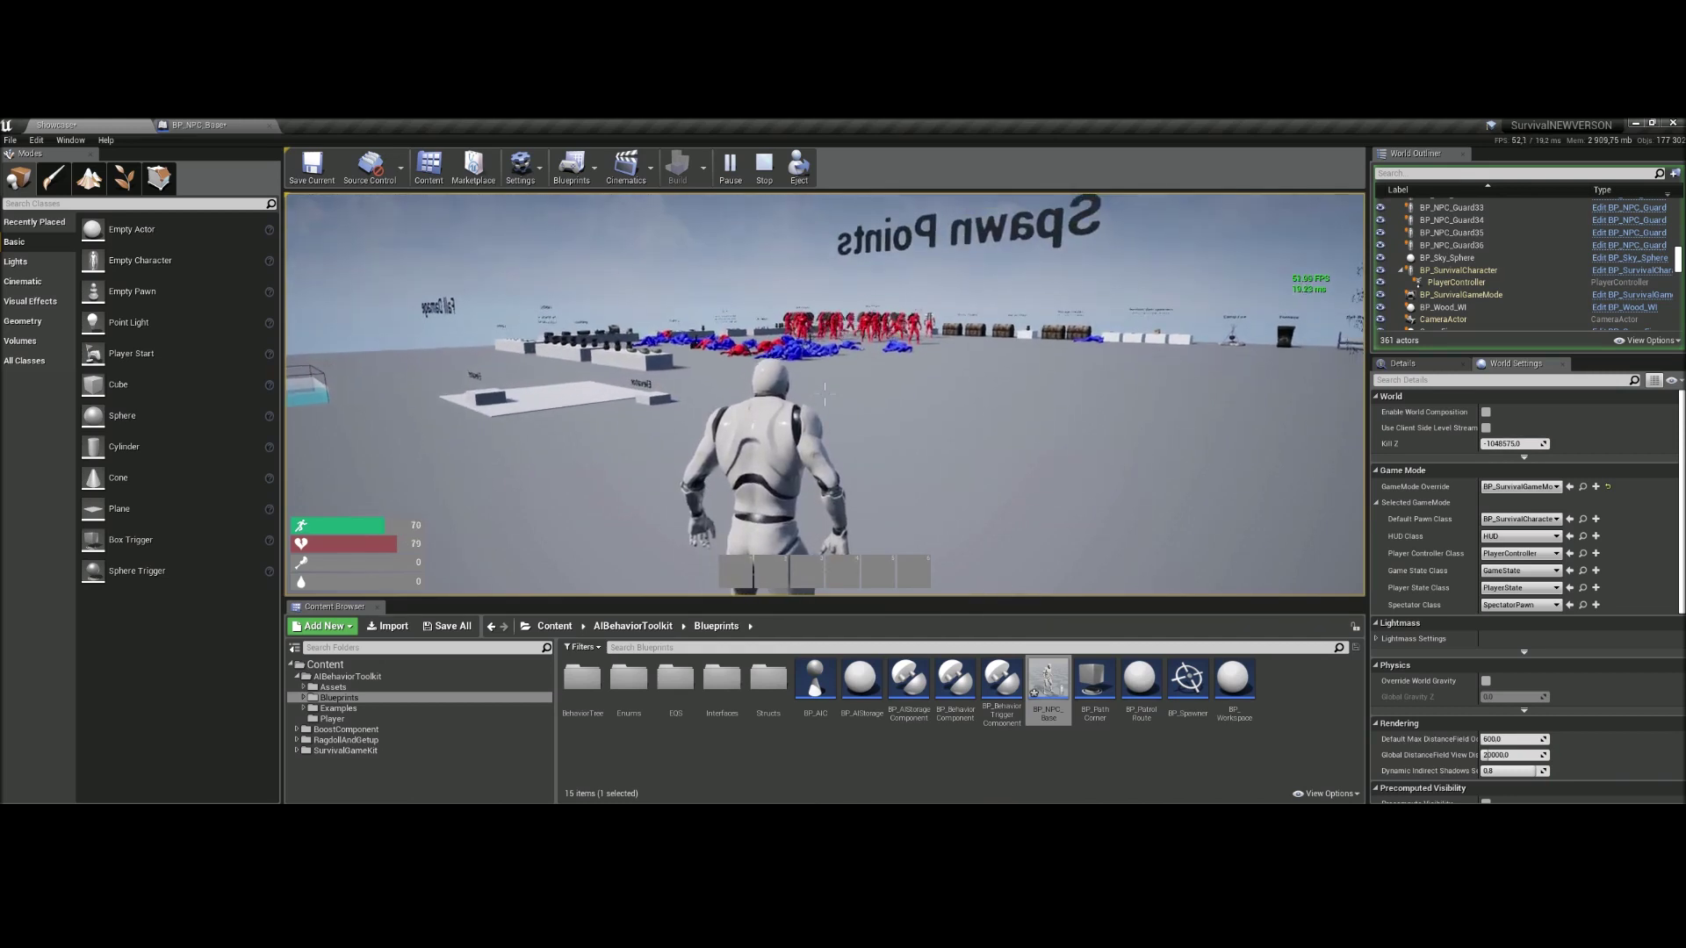
key(w)
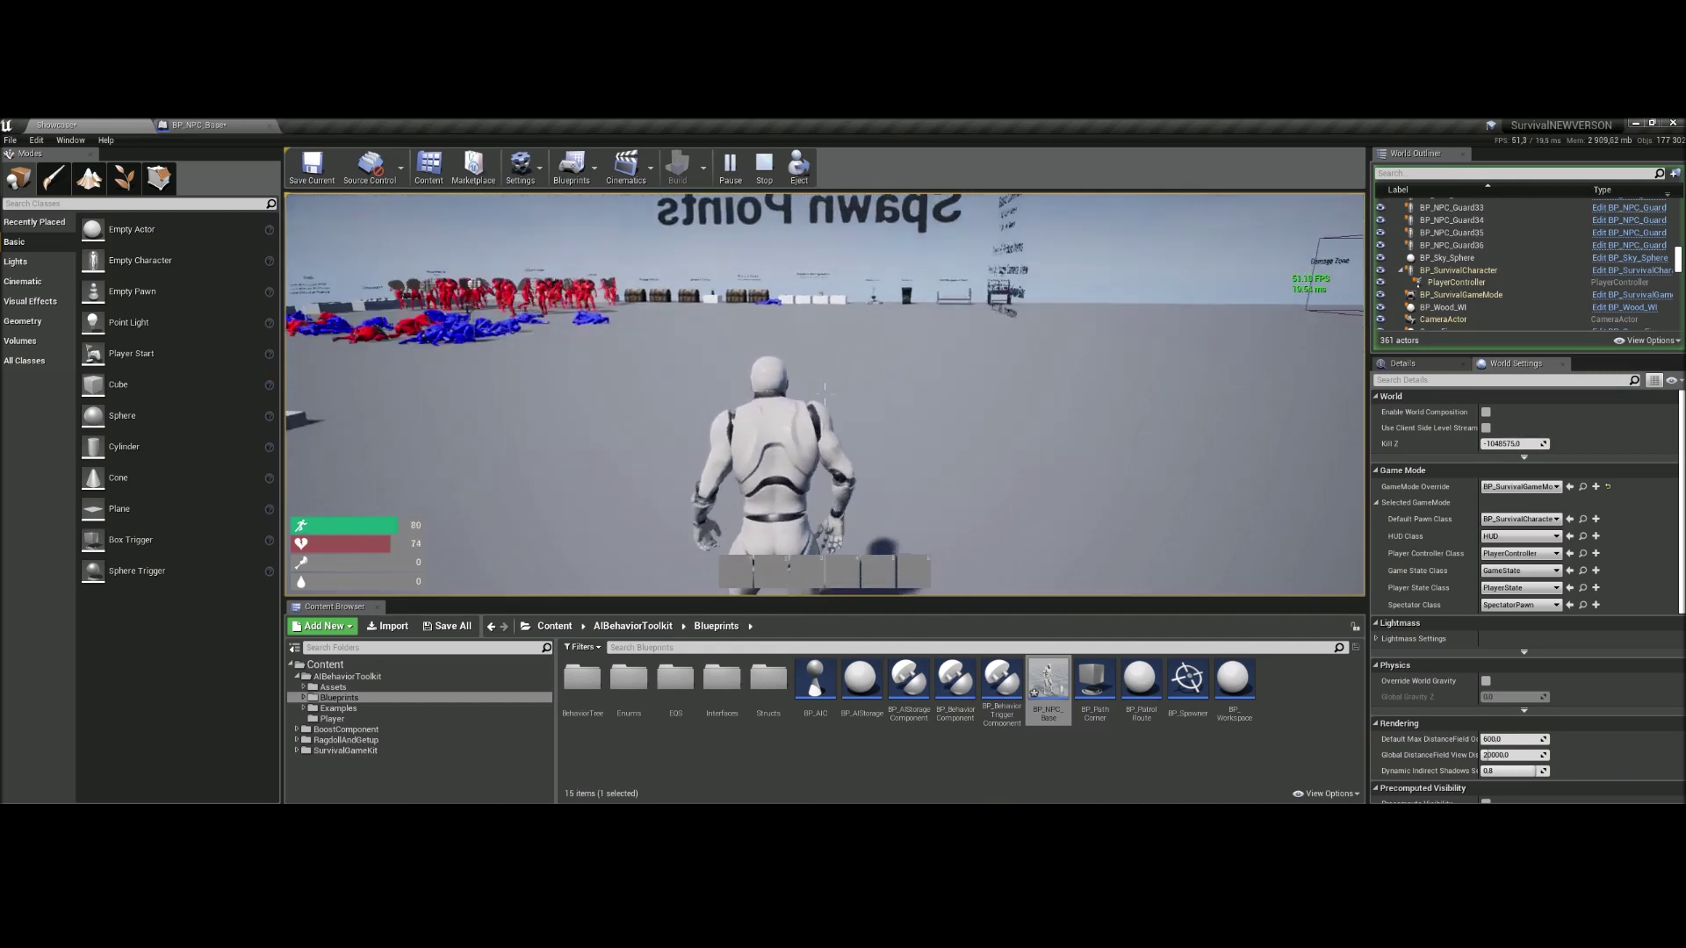
- Turn the character away from and back toward the NPC group to compare the frame rate in both directions
key(w)
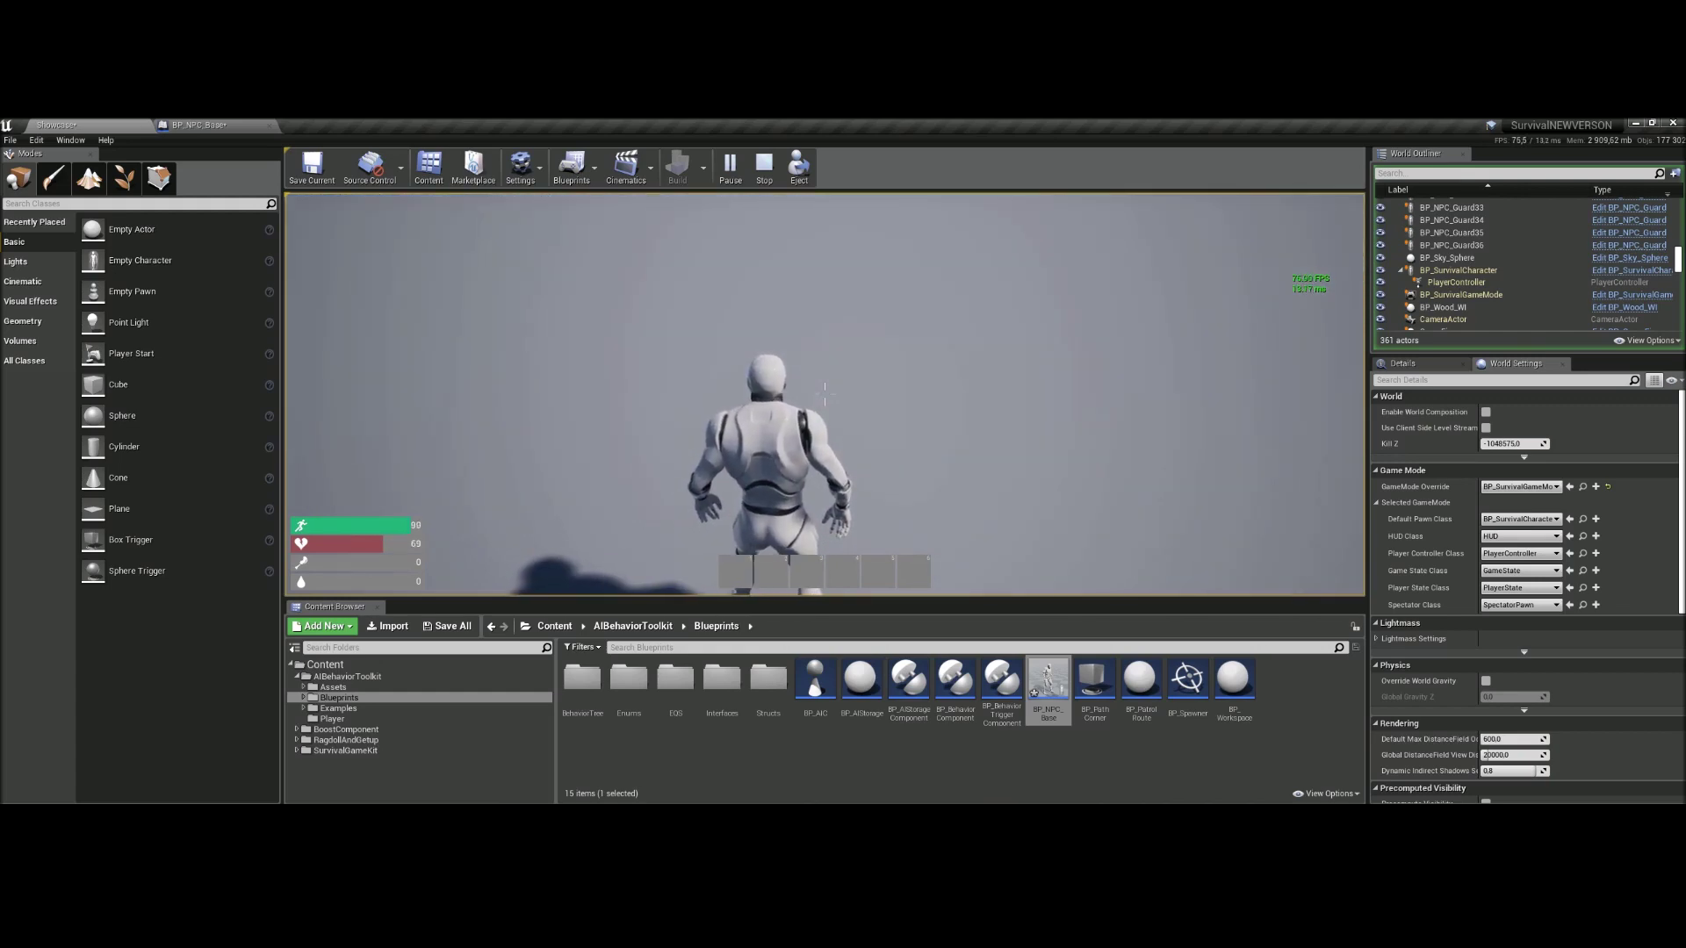
key(w)
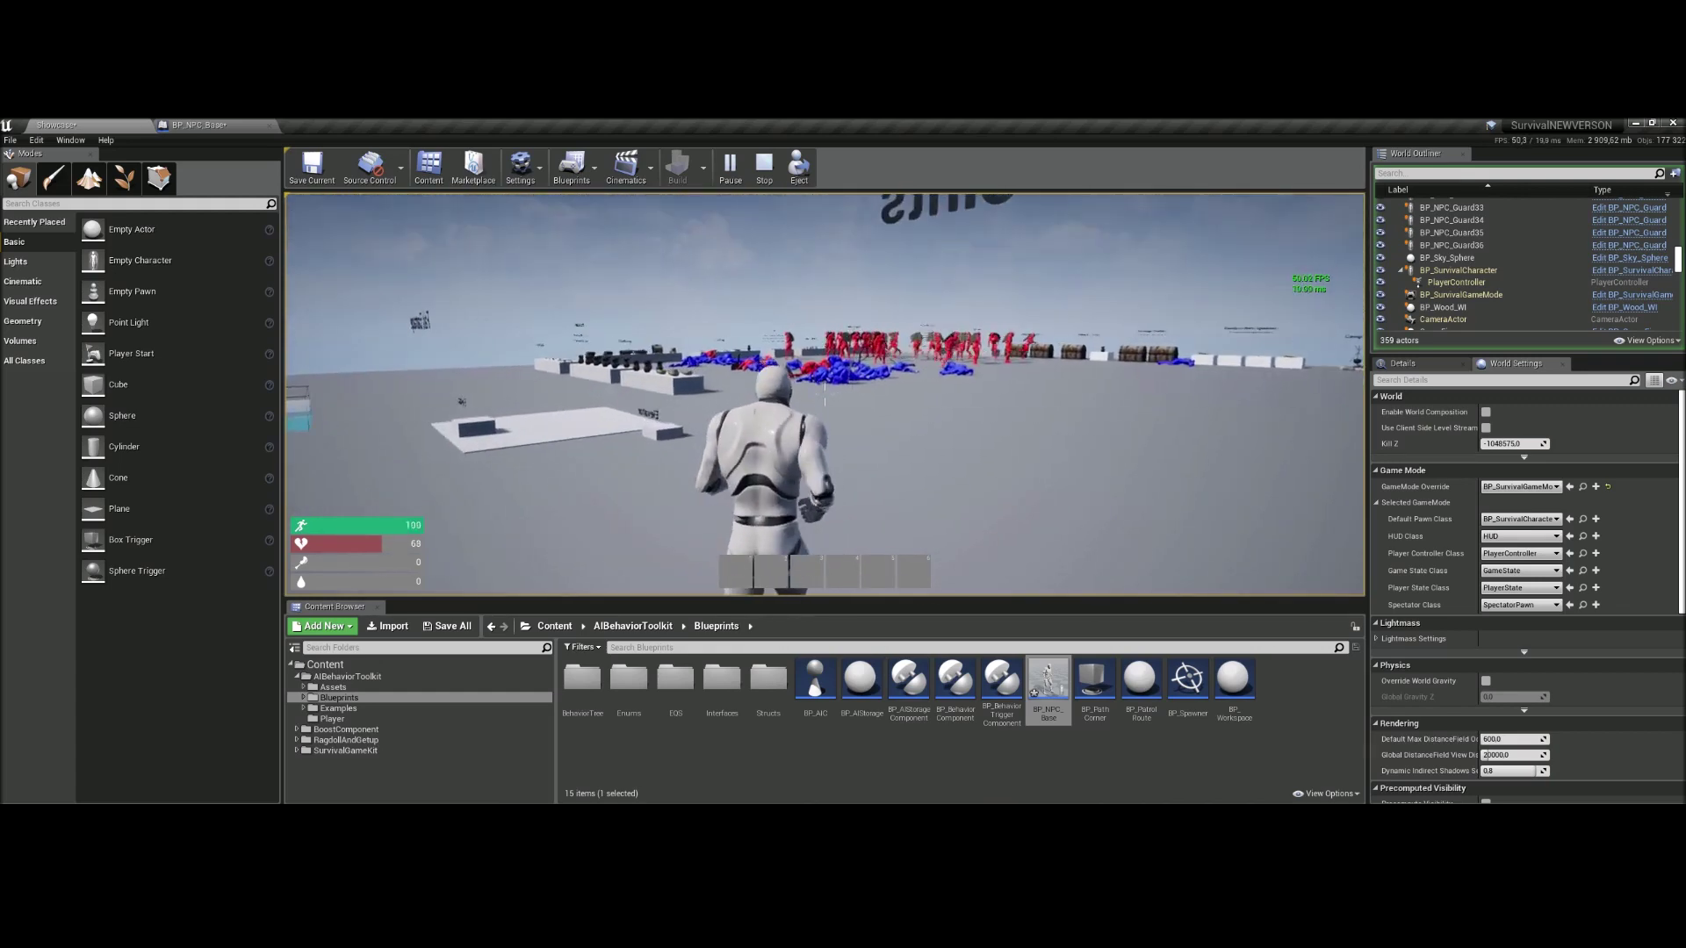
key(w)
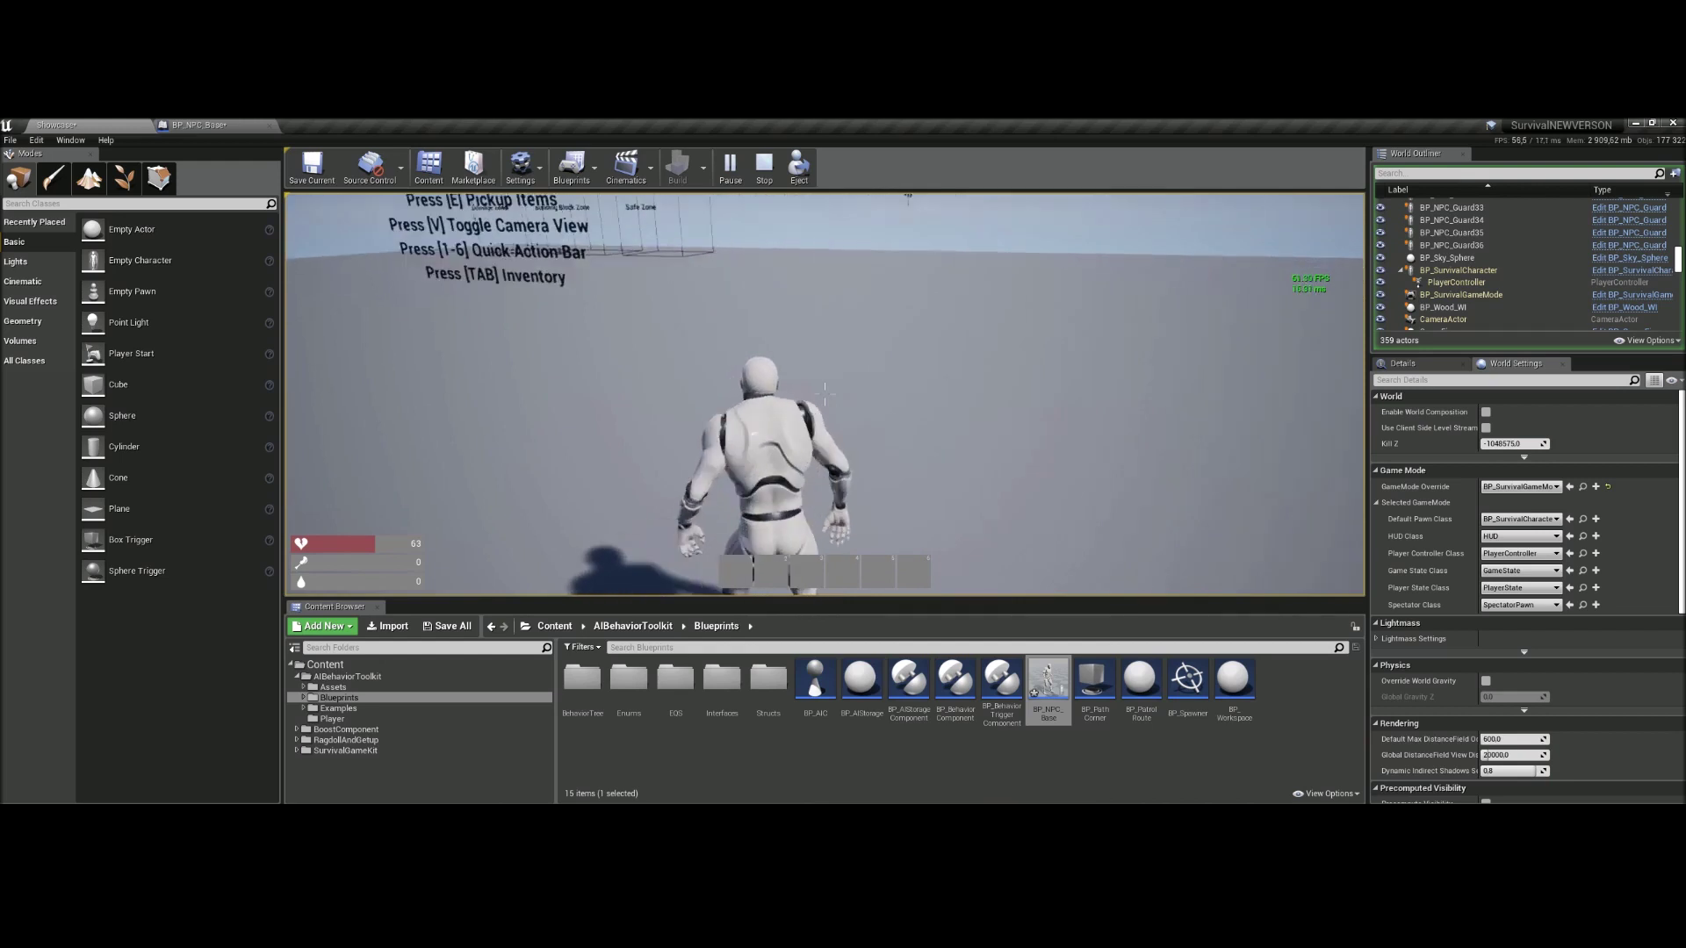
key(w)
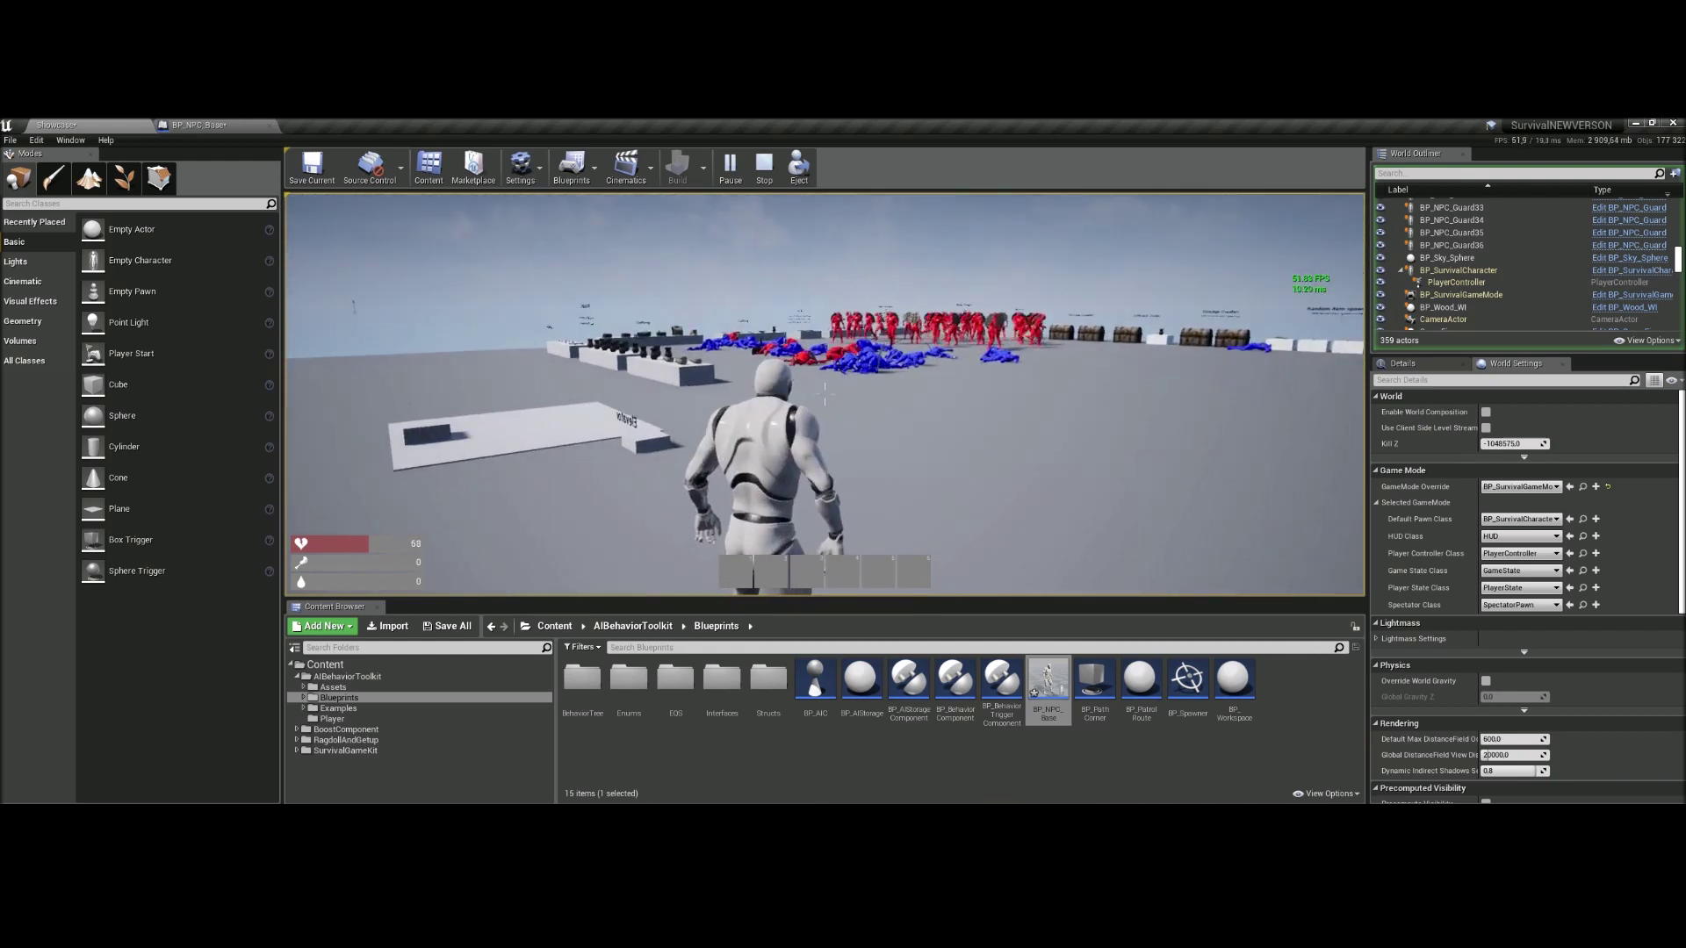
key(w)
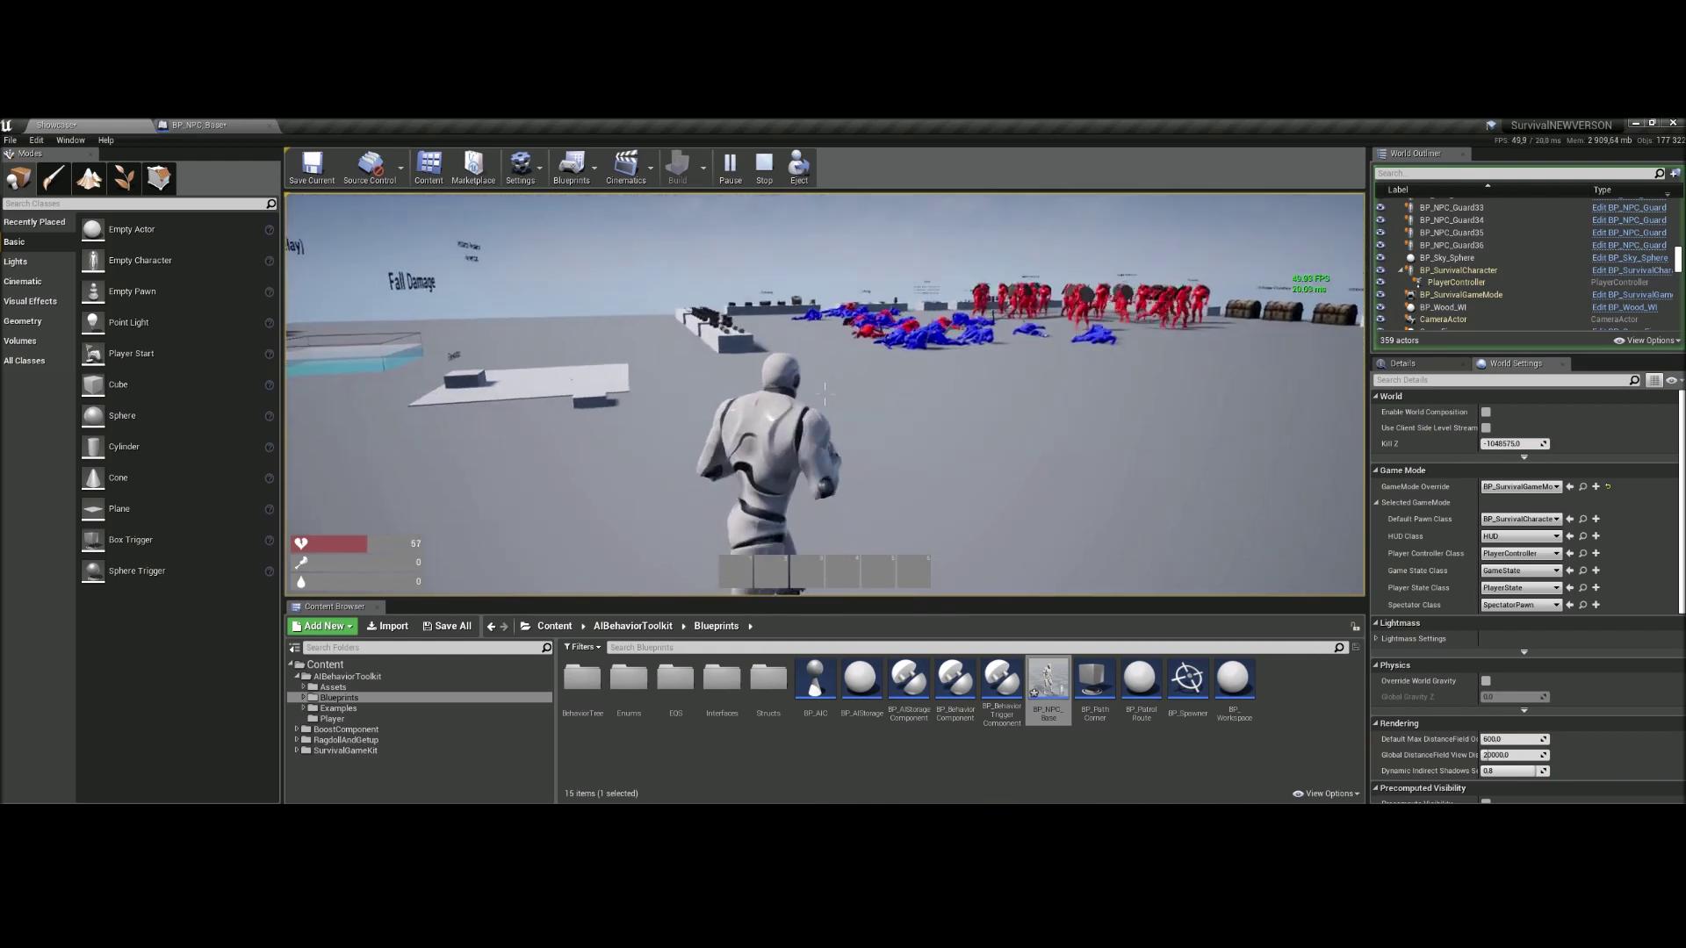
key(s)
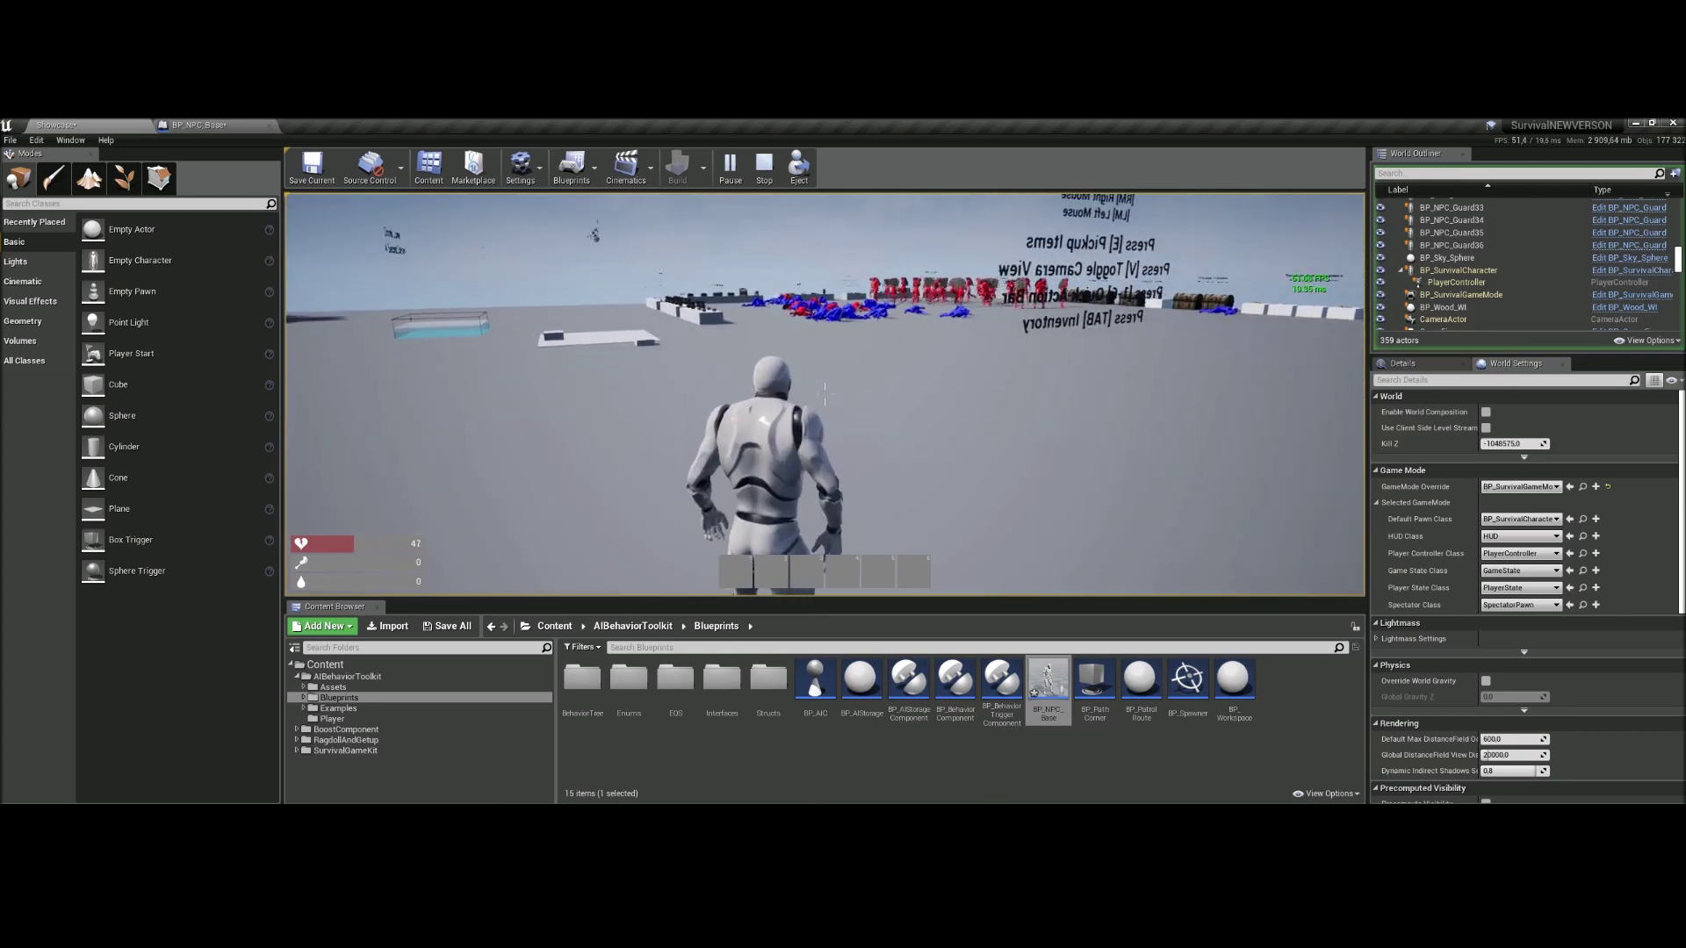
- Stop playing, connect the Mesh Hidden event to its Set Actor Hidden In Game node in BP_NPC_Base, and compile
key(Escape)
click(212, 125)
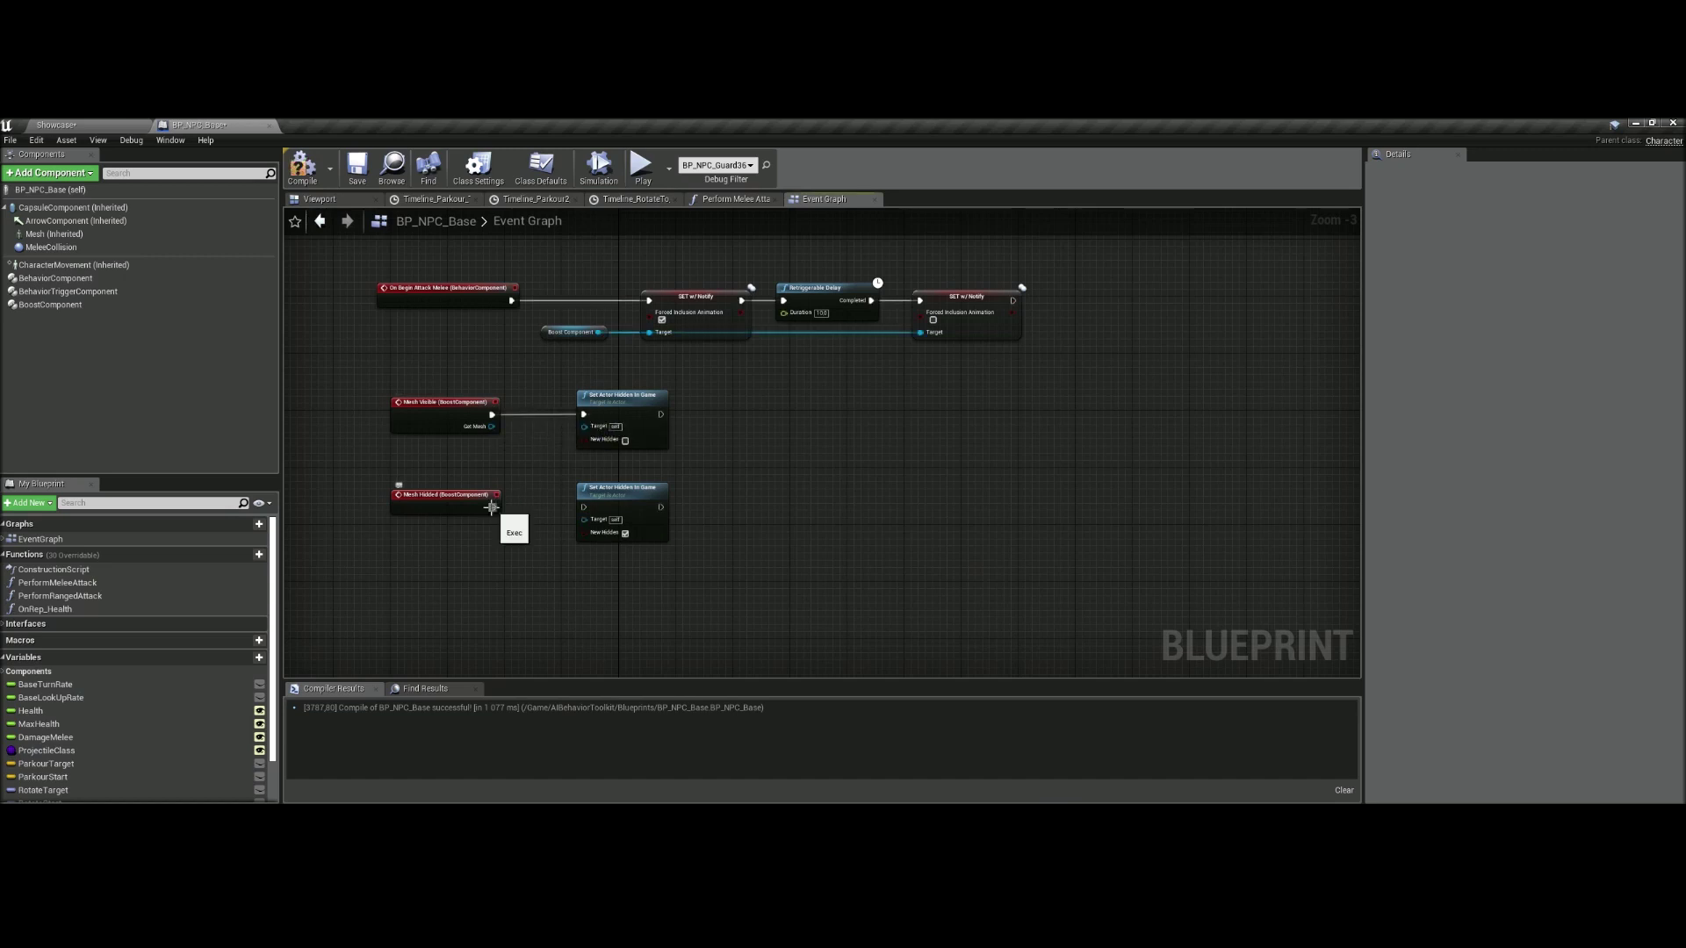
click(302, 169)
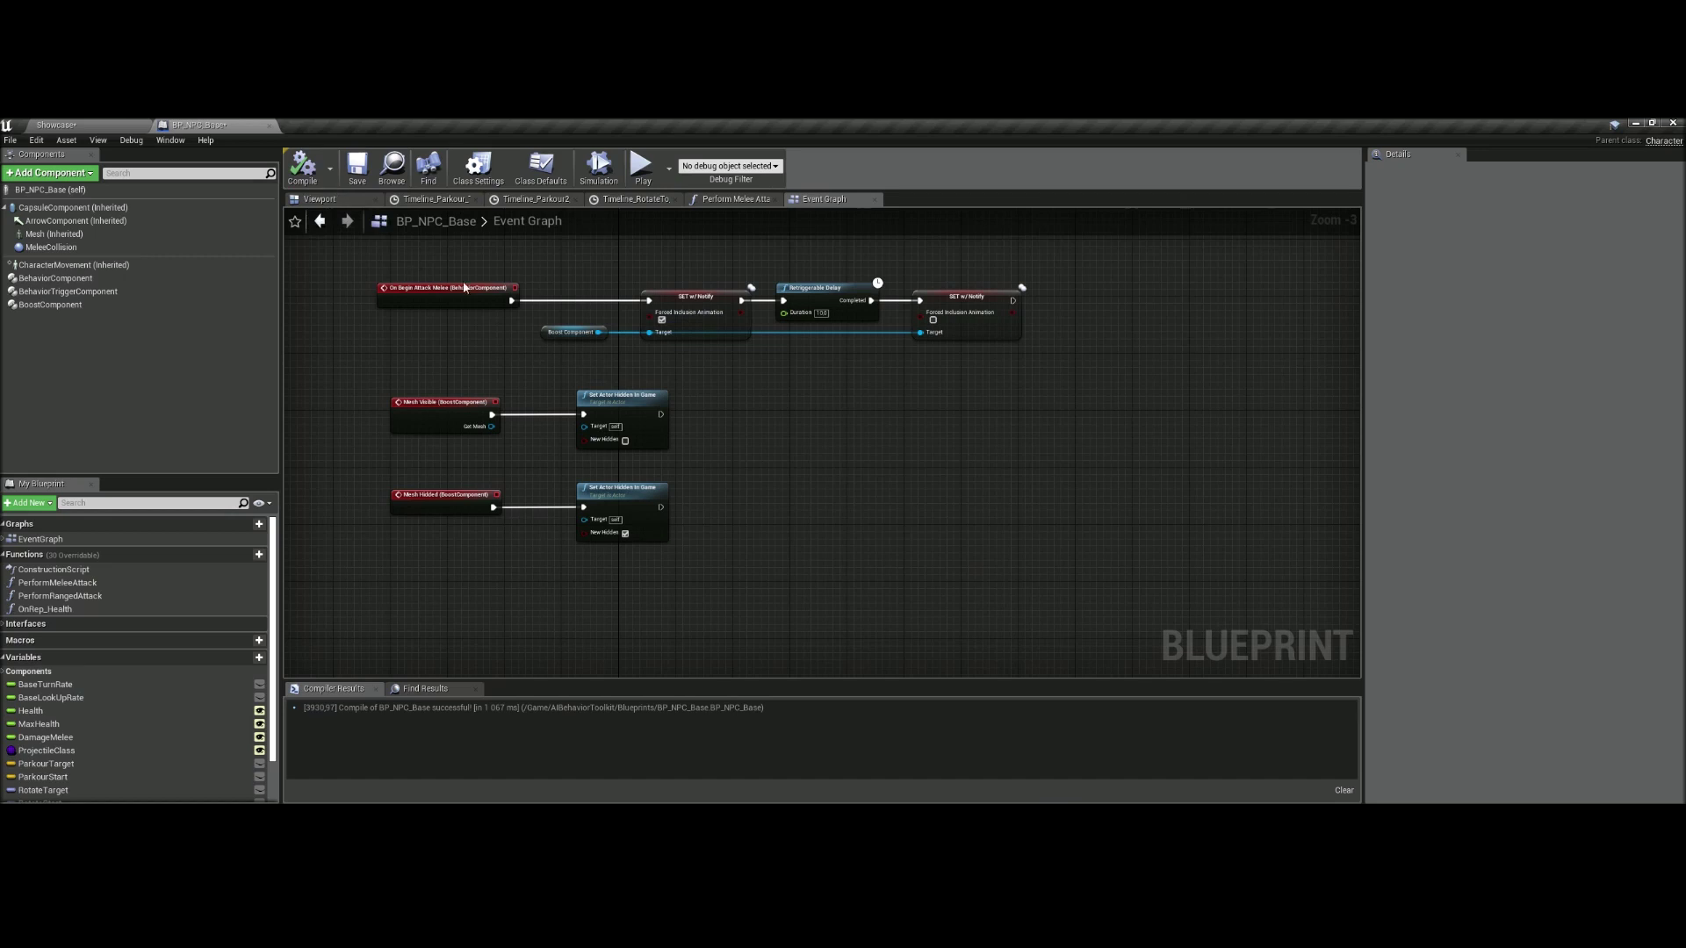
right_drag(465, 286, 477, 324)
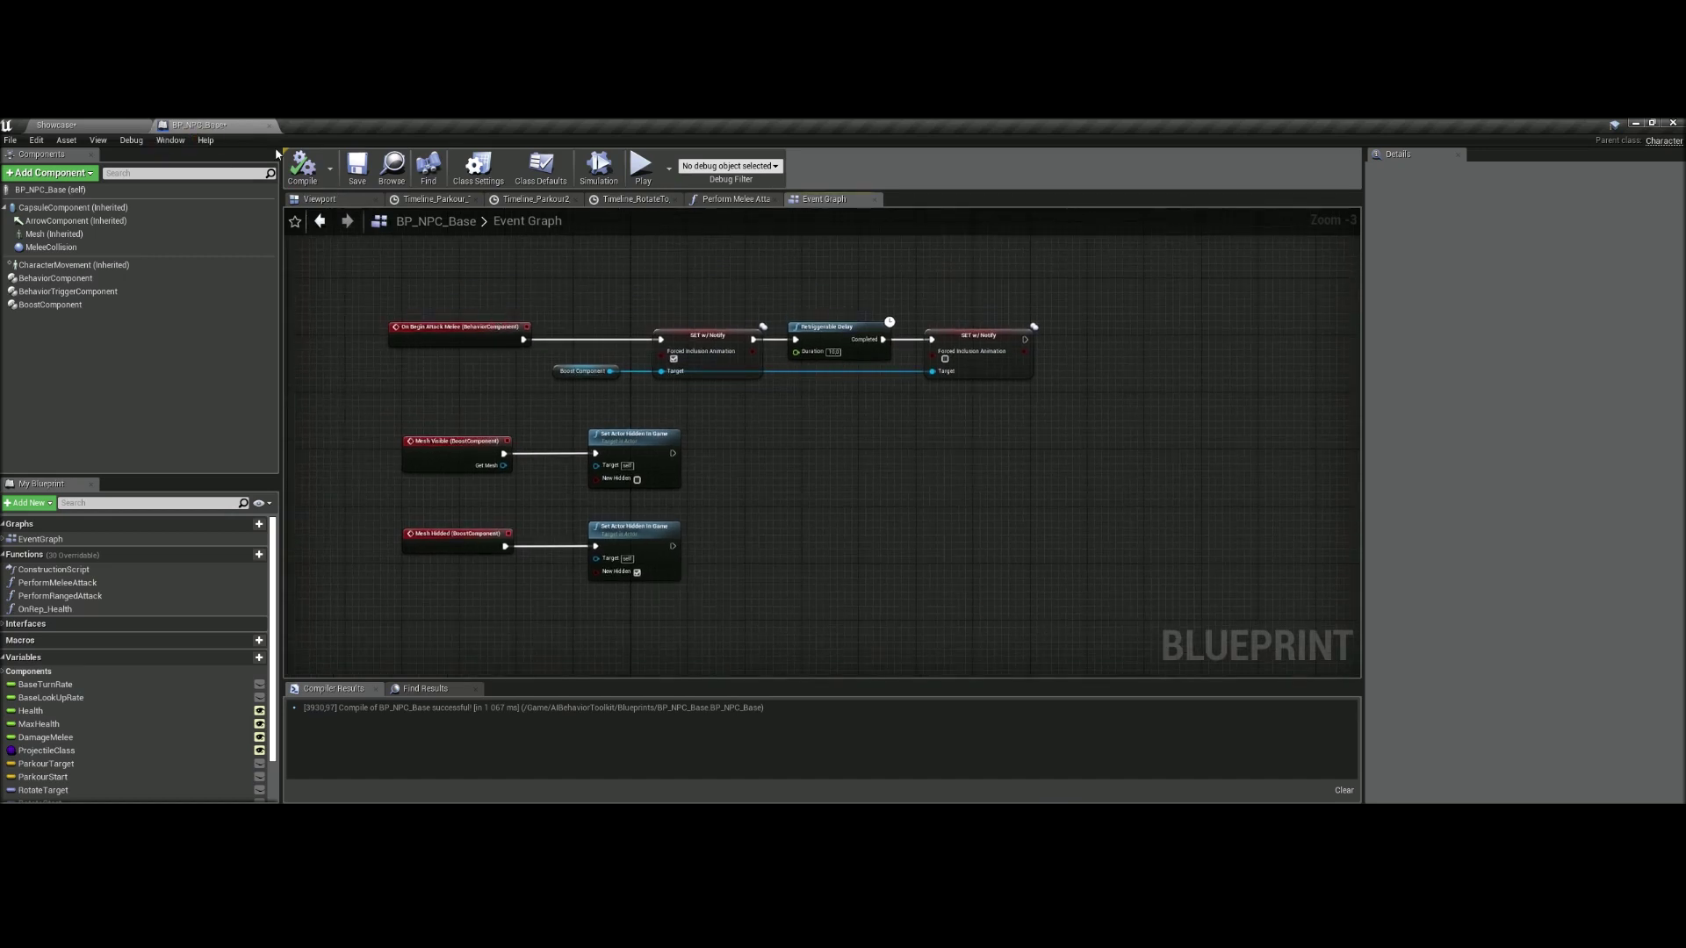
right_drag(439, 304, 419, 358)
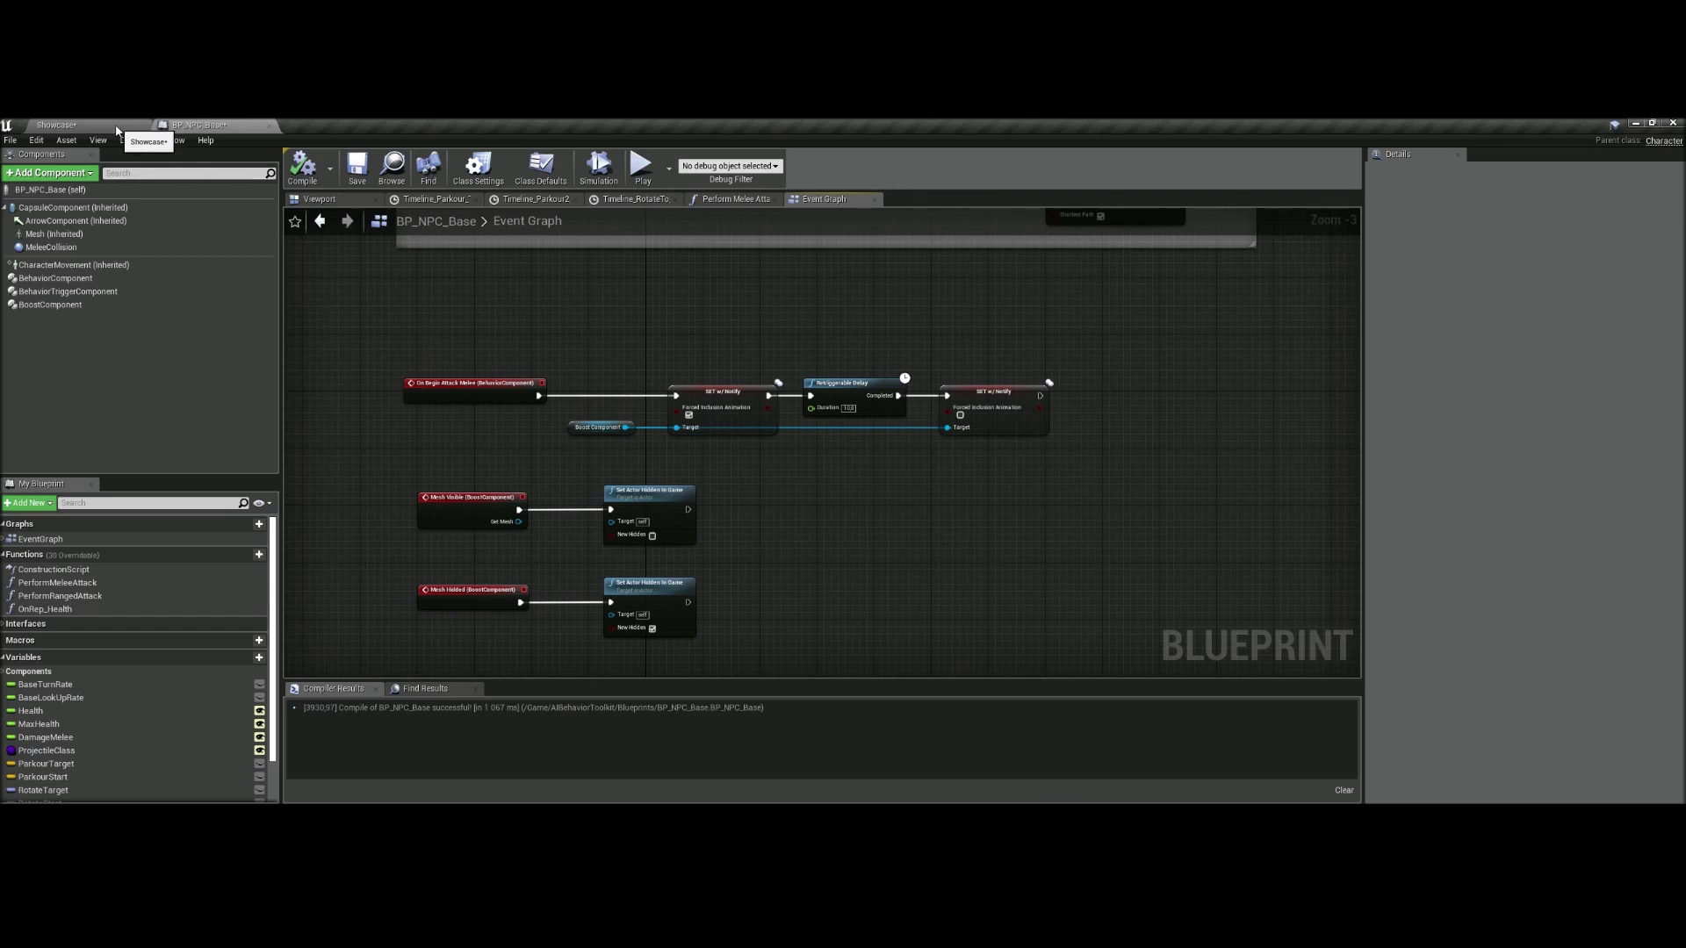
- Play the Showcase level again and walk the character up to the opposing blue and red NPC groups
click(117, 128)
click(728, 167)
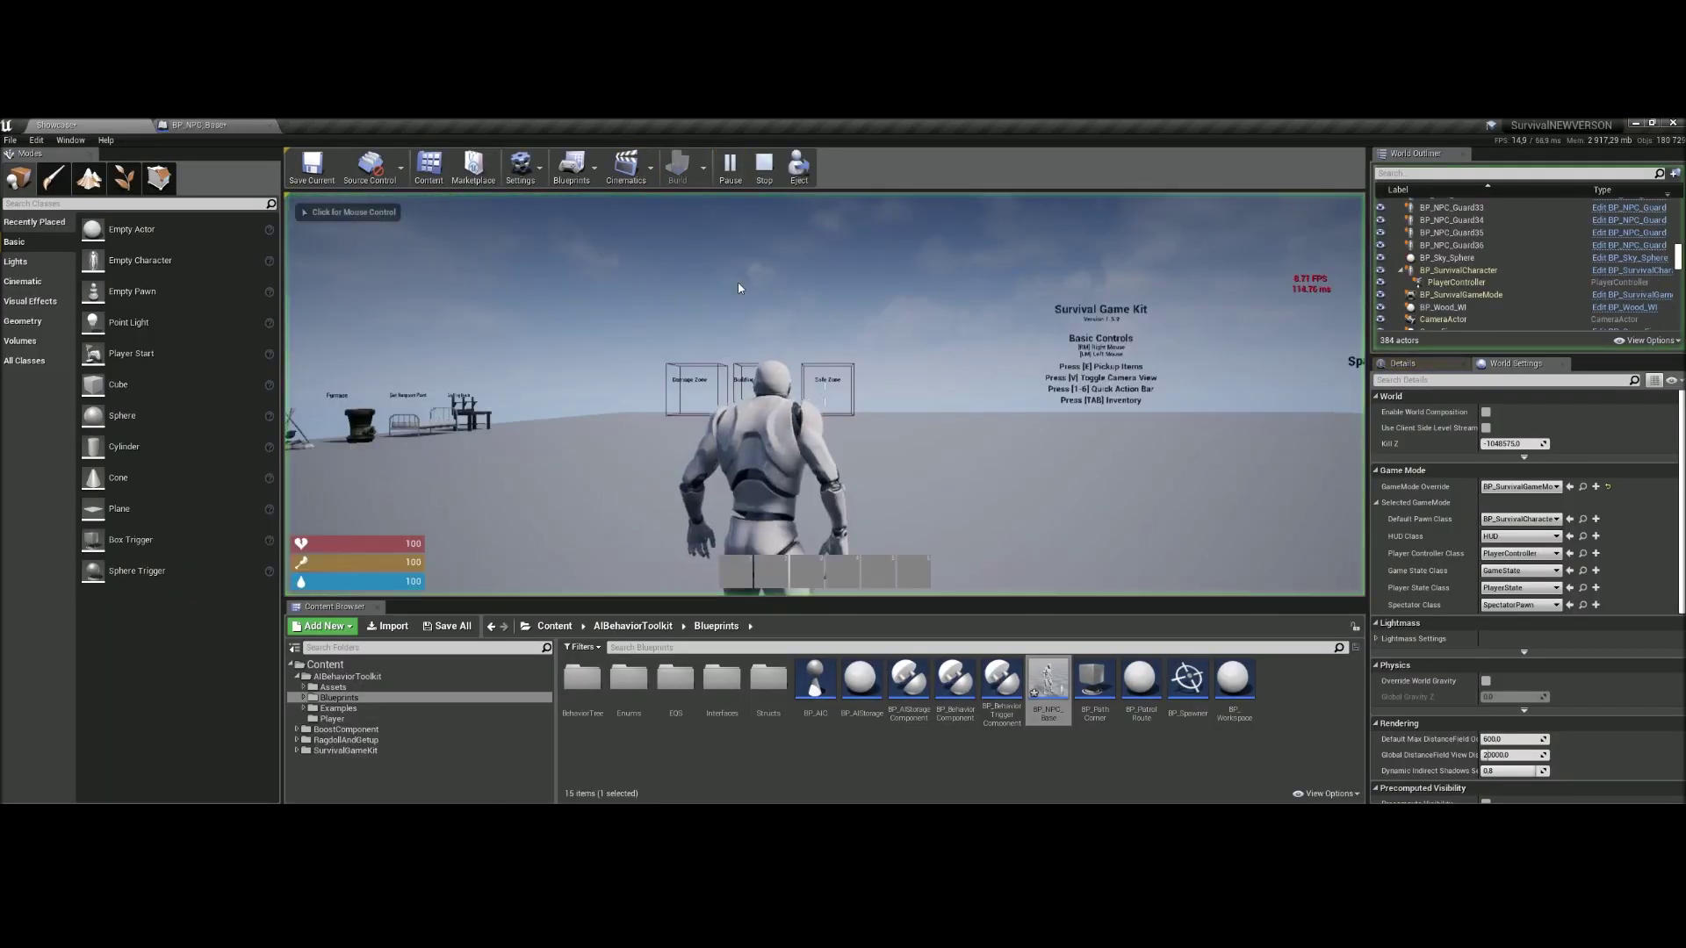
key(w)
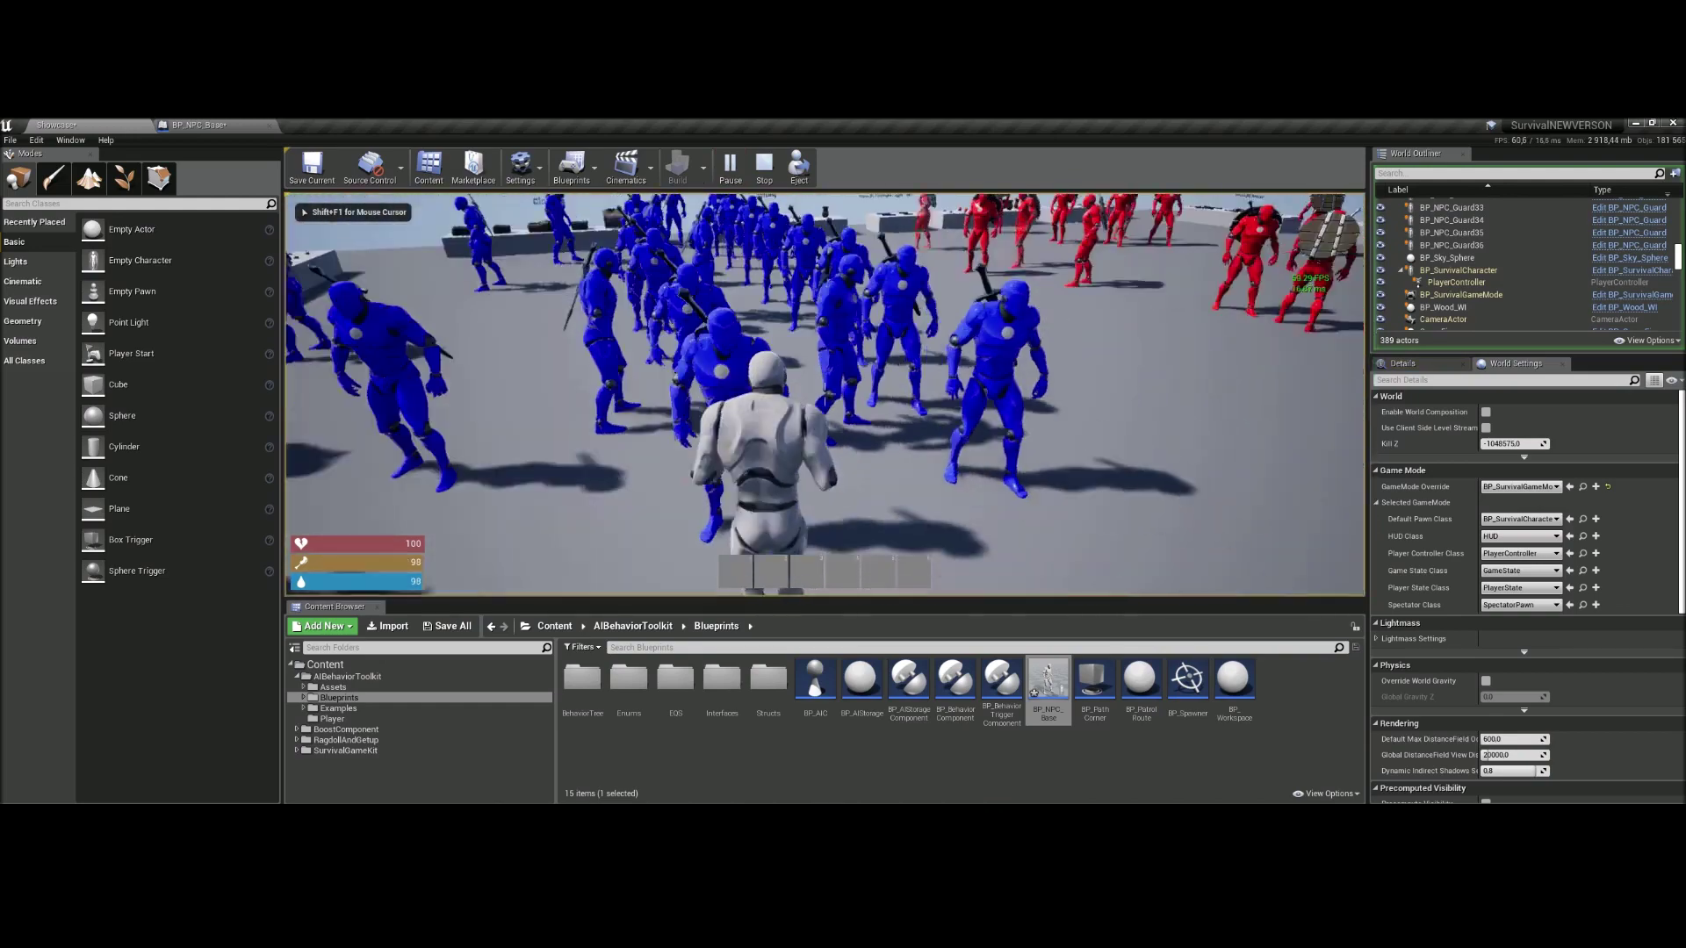
key(w)
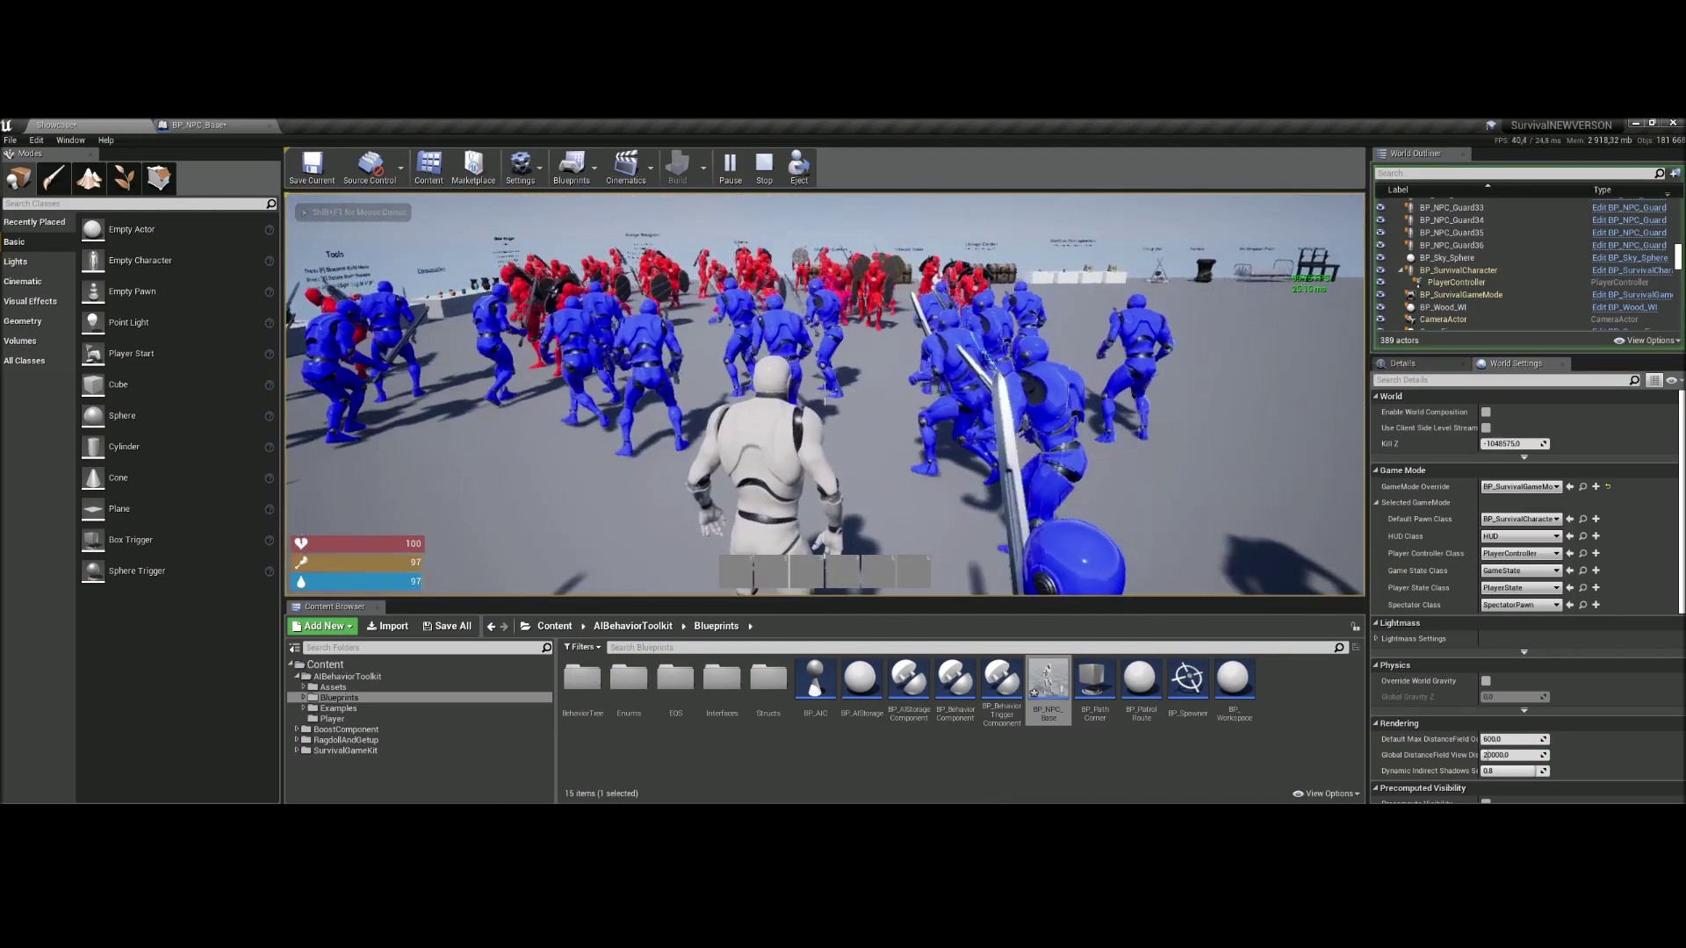
- Retreat the character from the fighting NPC groups across the open floor until they are hidden, watching the frame rate
key(s)
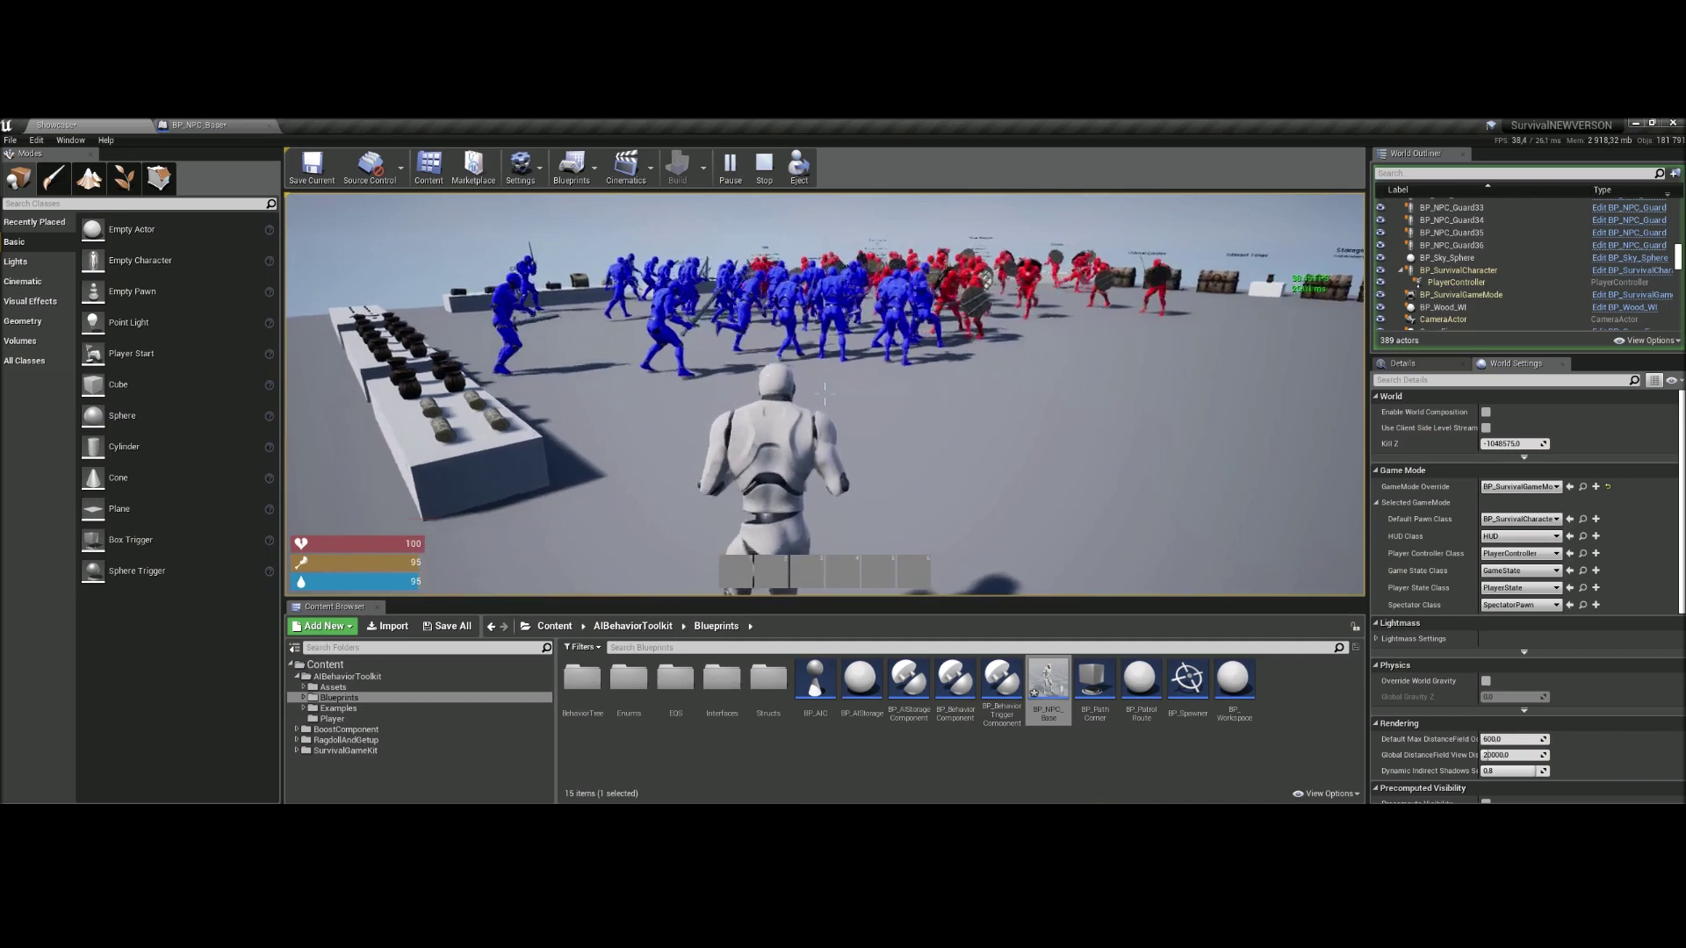
key(w)
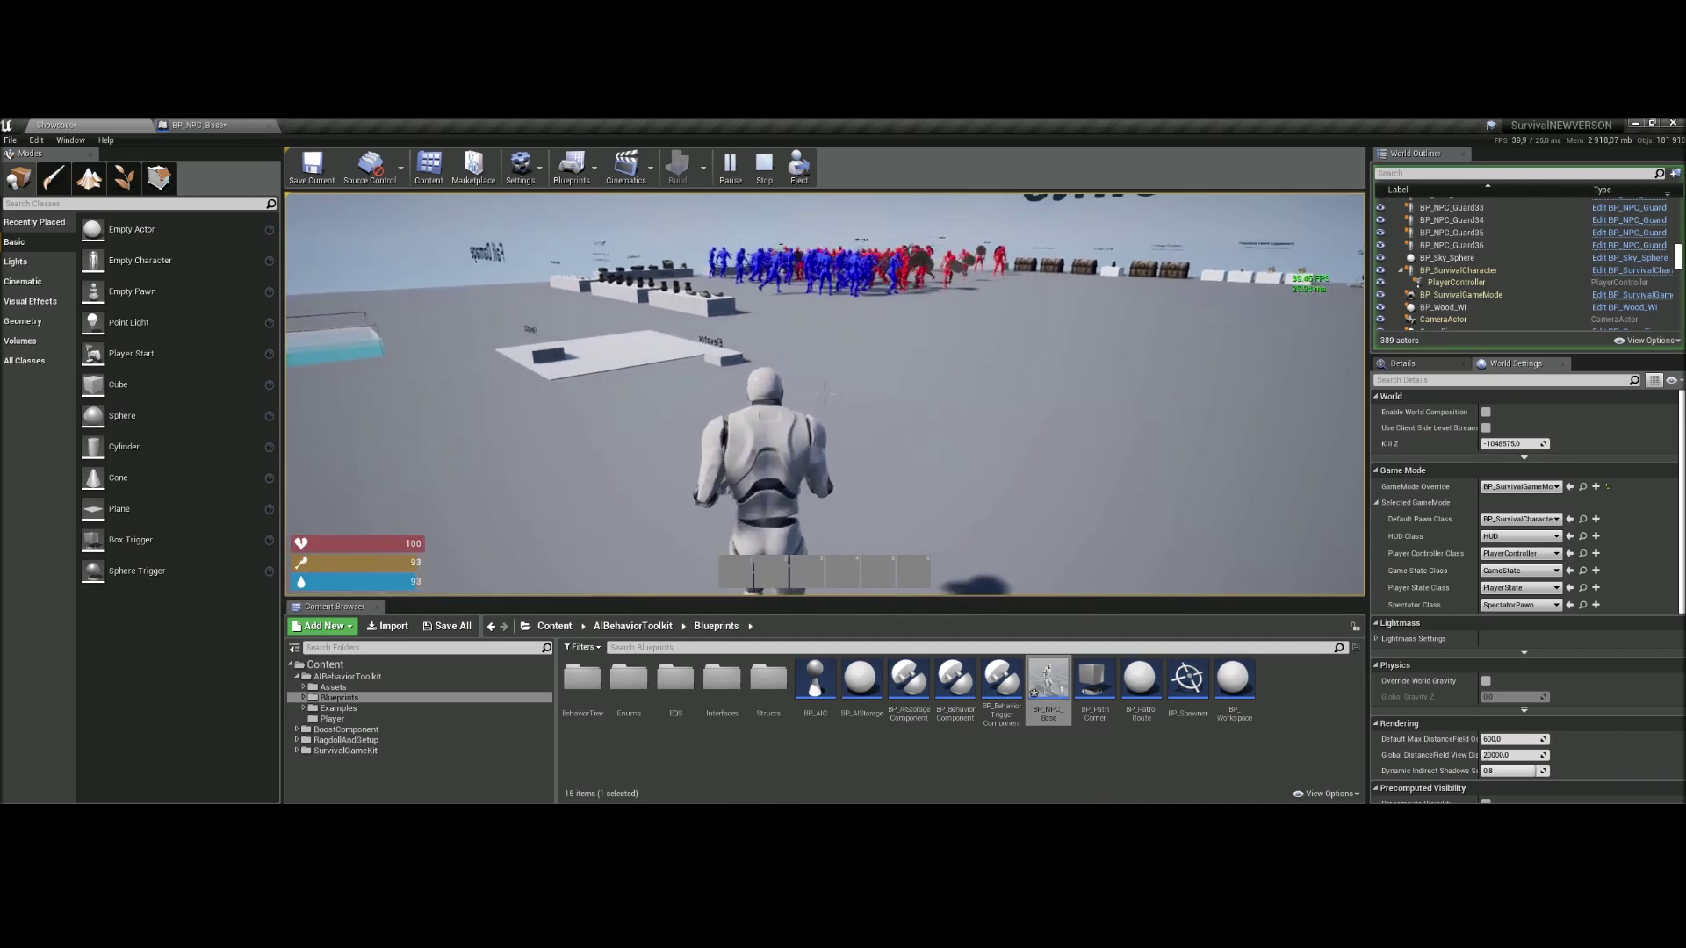
key(s)
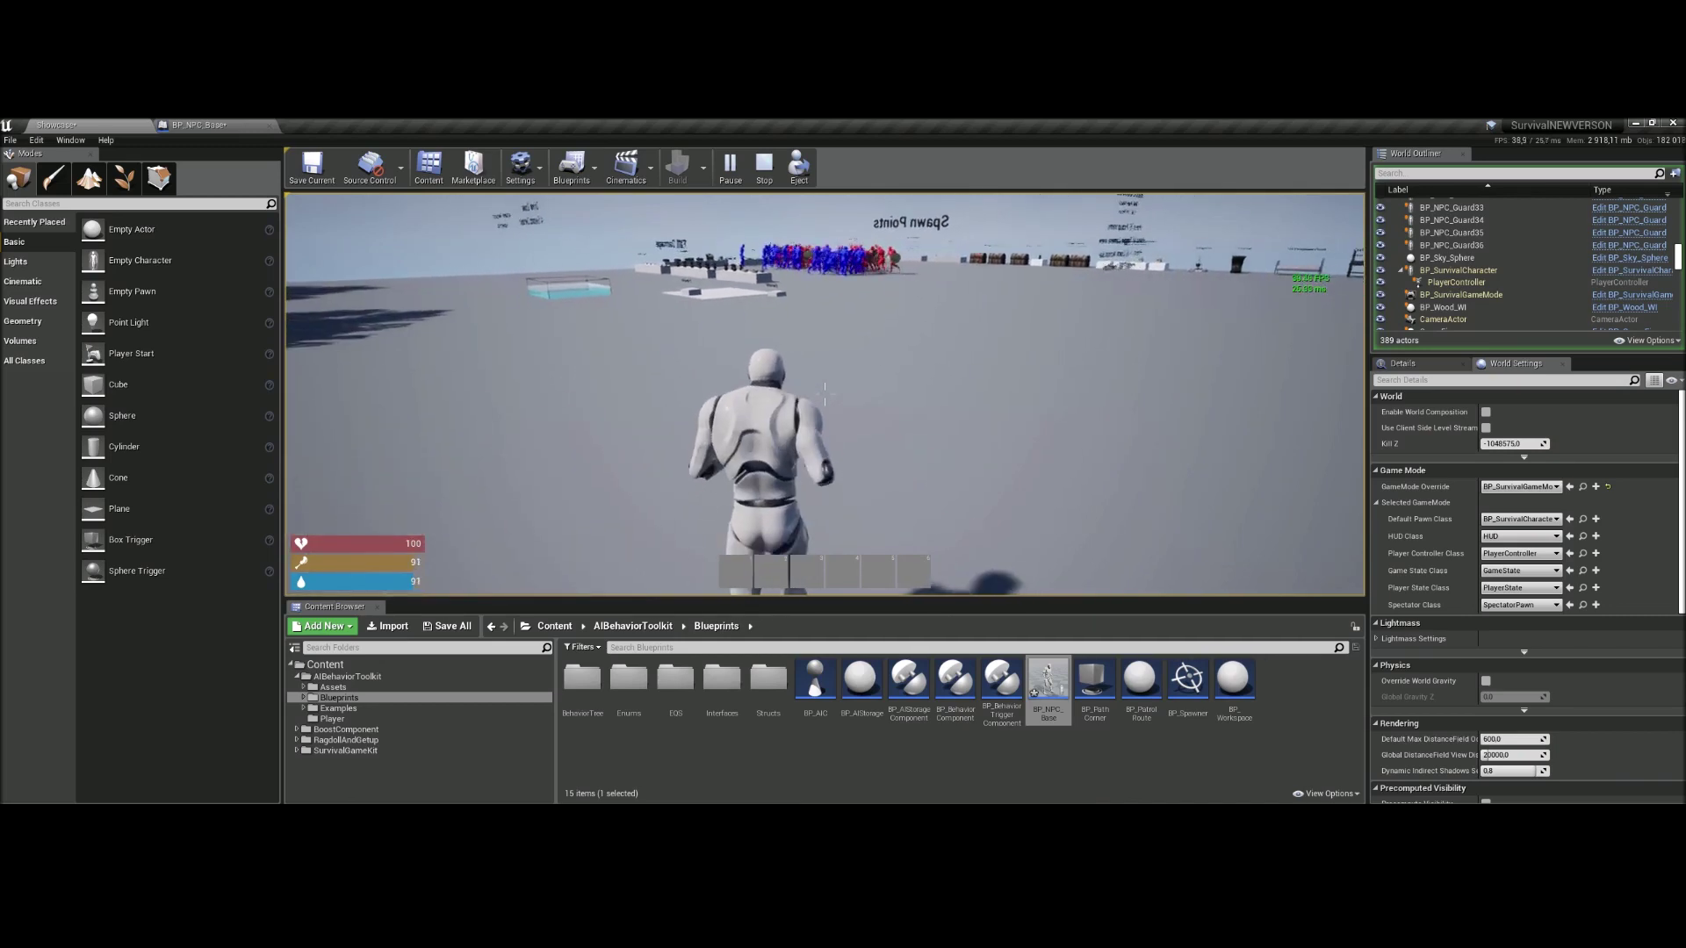
key(s)
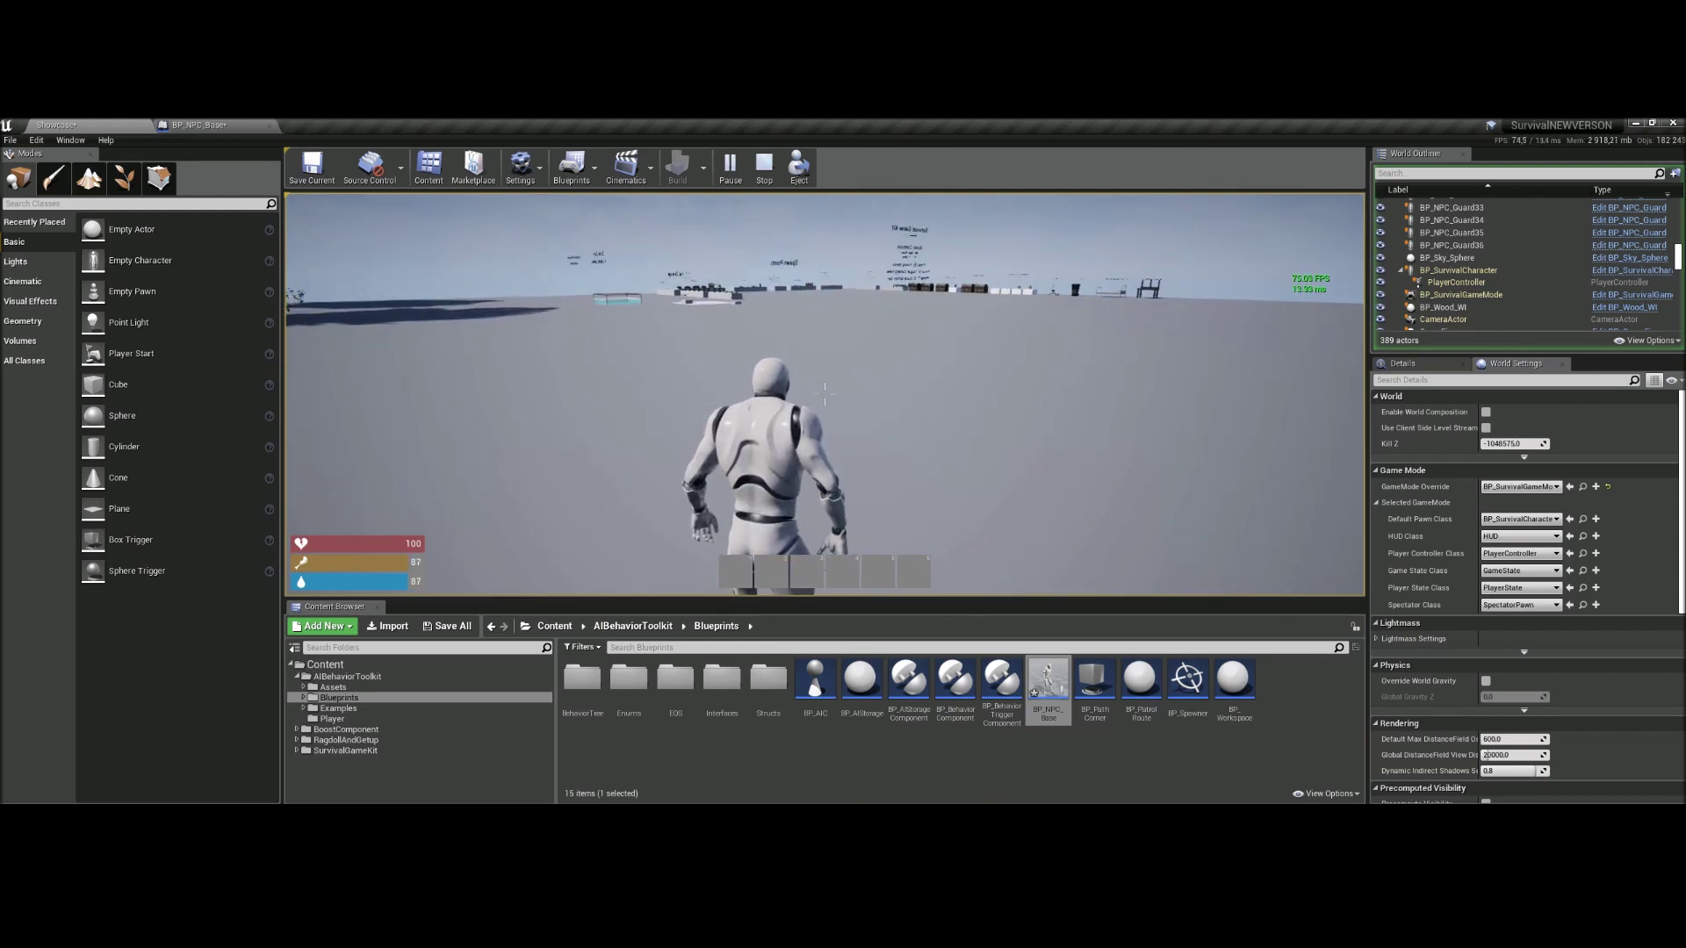
key(s)
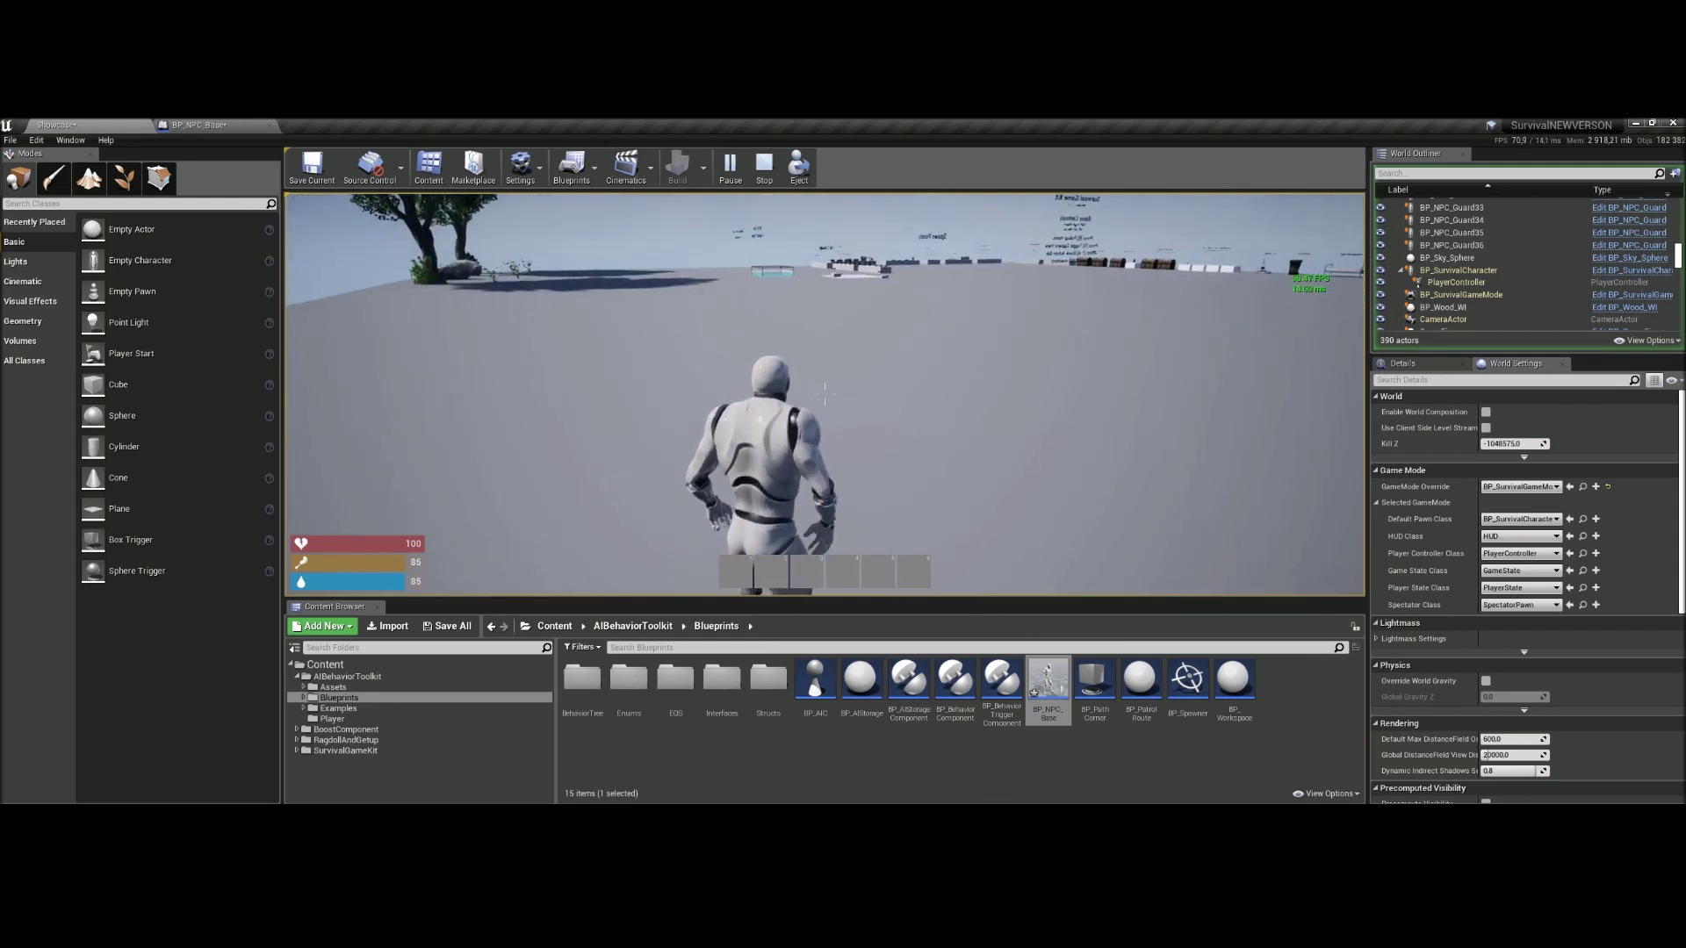
- Run the character back toward the Spawn Points area and compare the frame rate with the NPC battle in view
key(w)
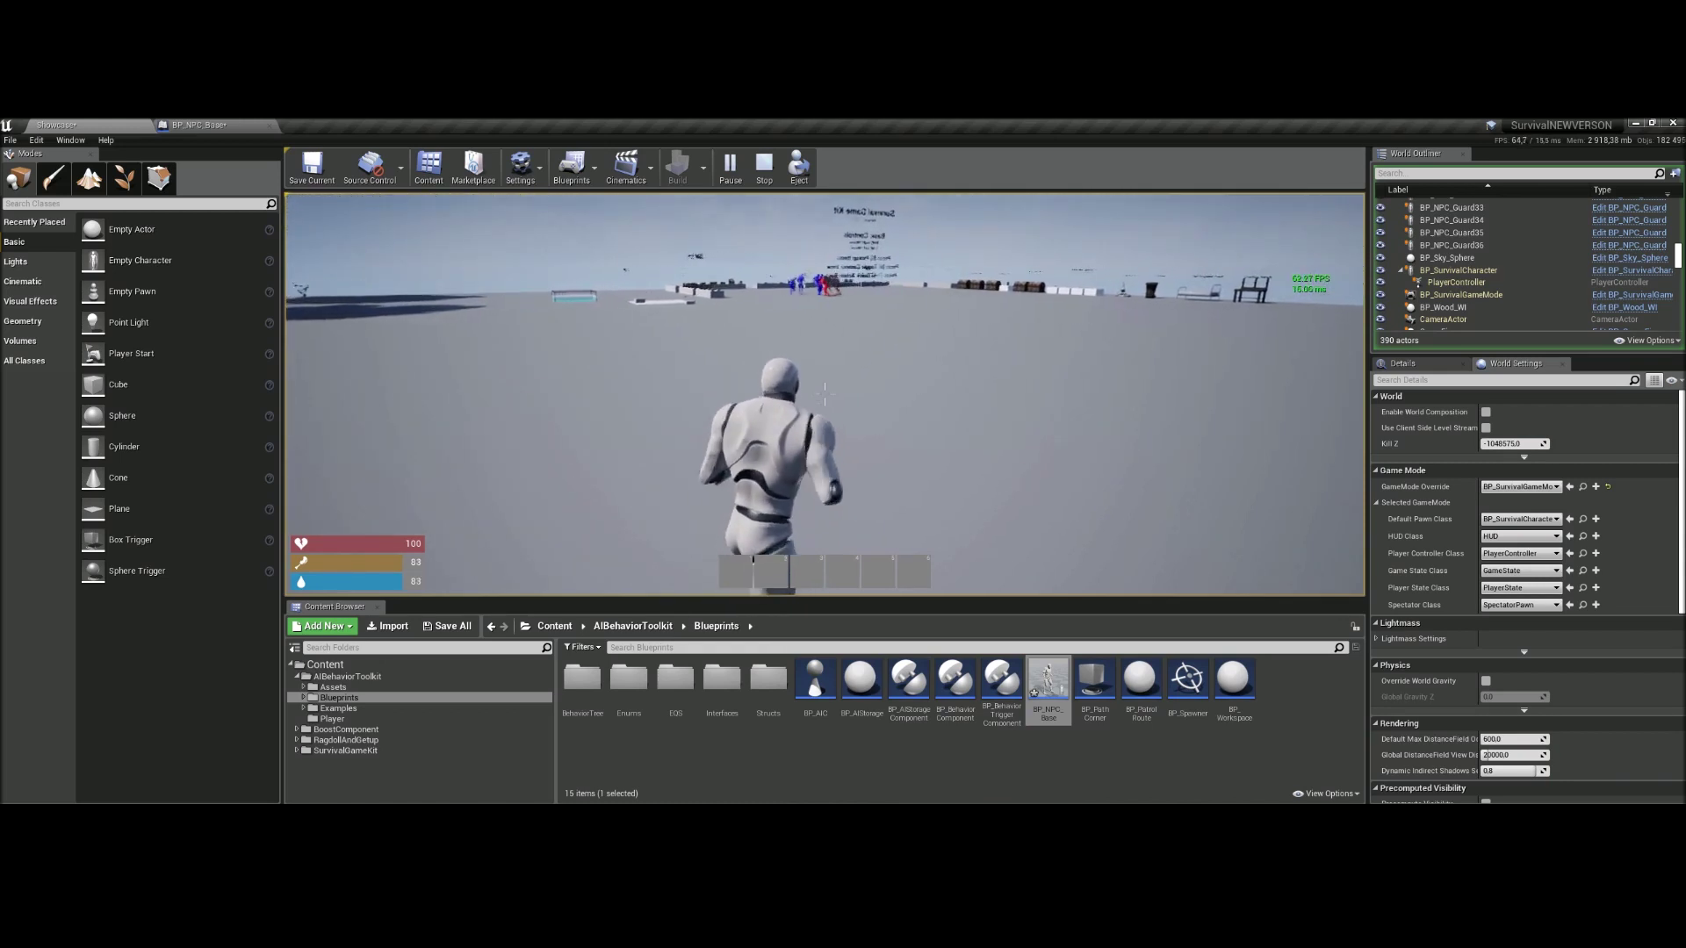
key(w)
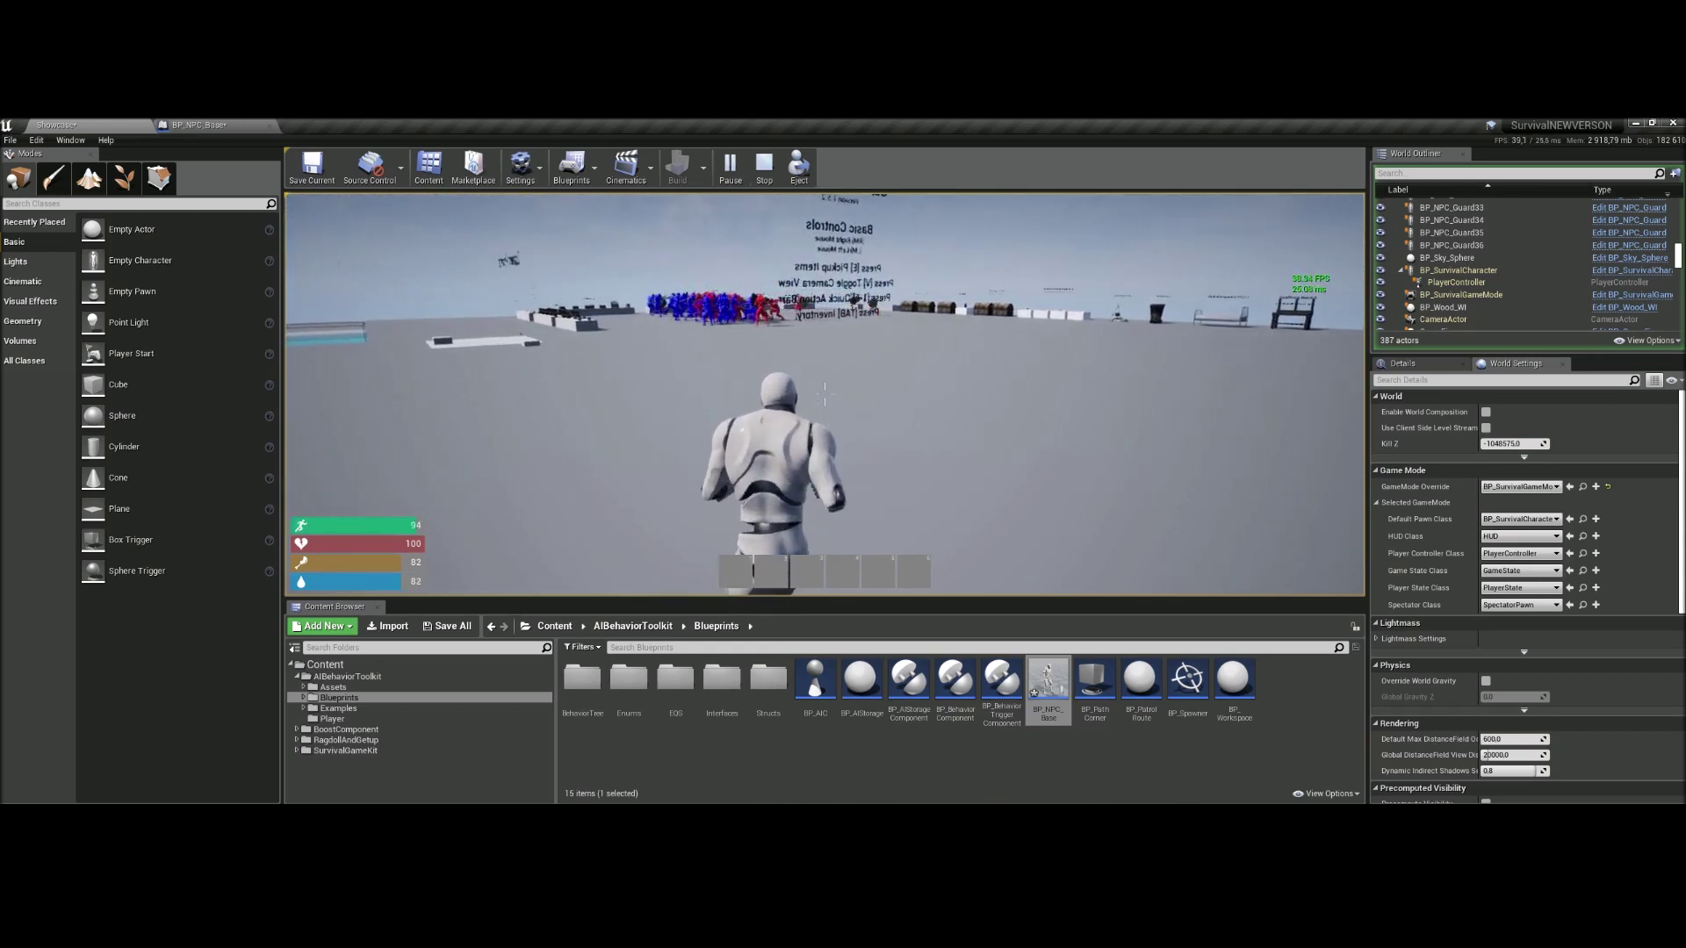
key(w)
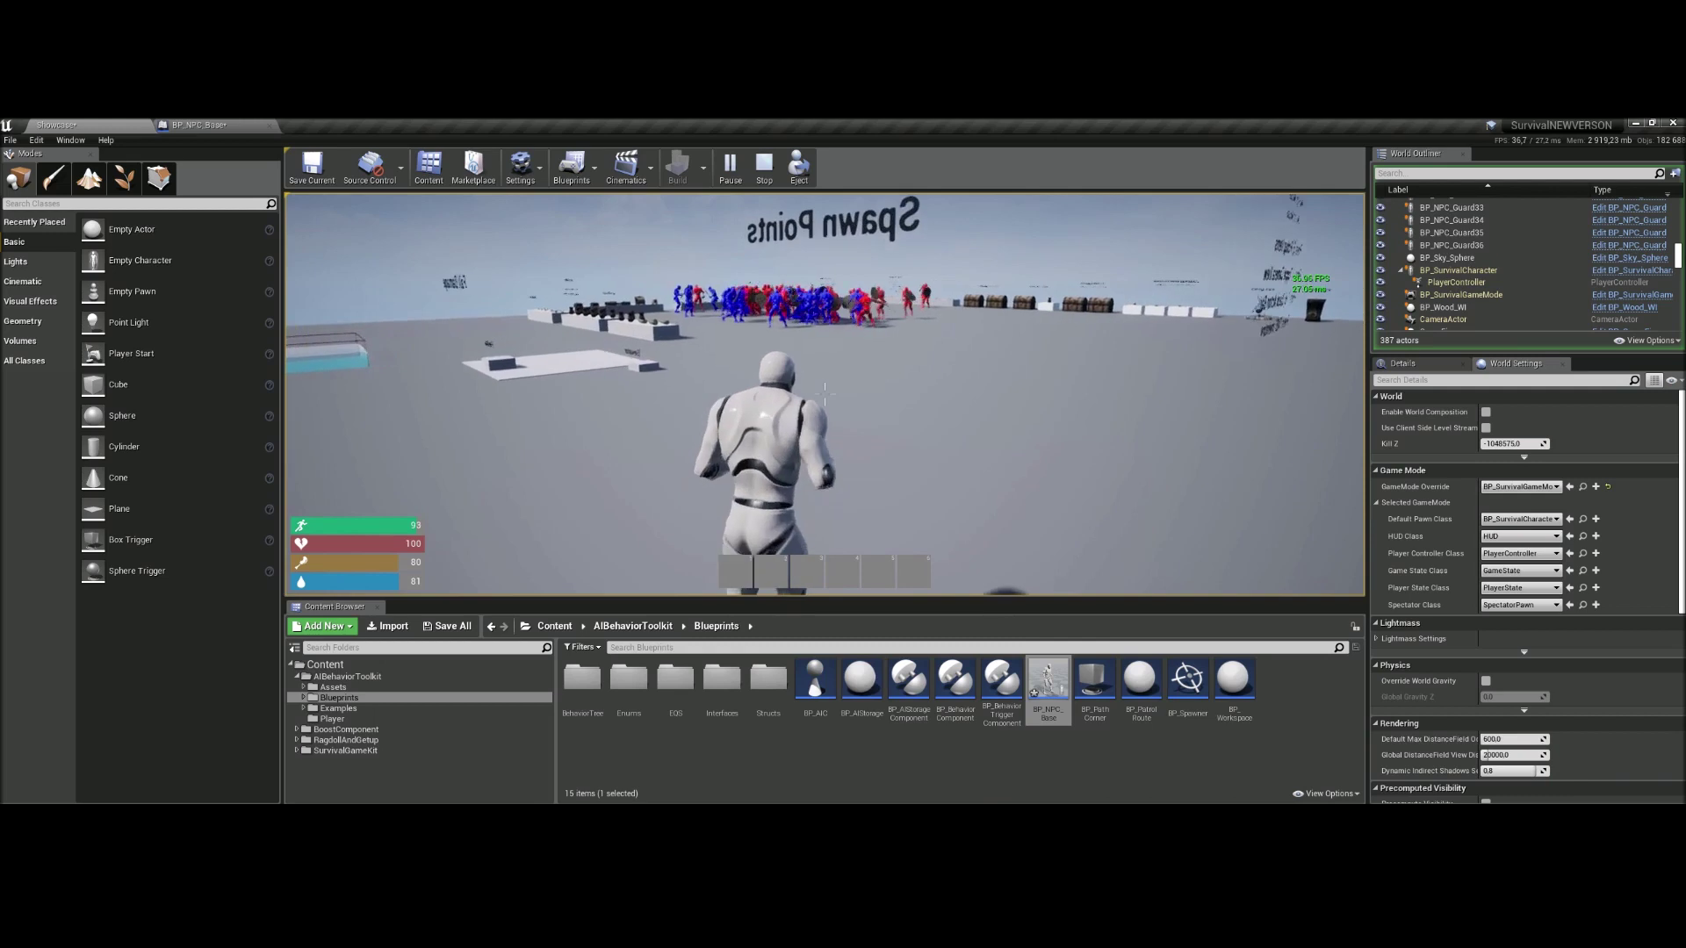
key(a)
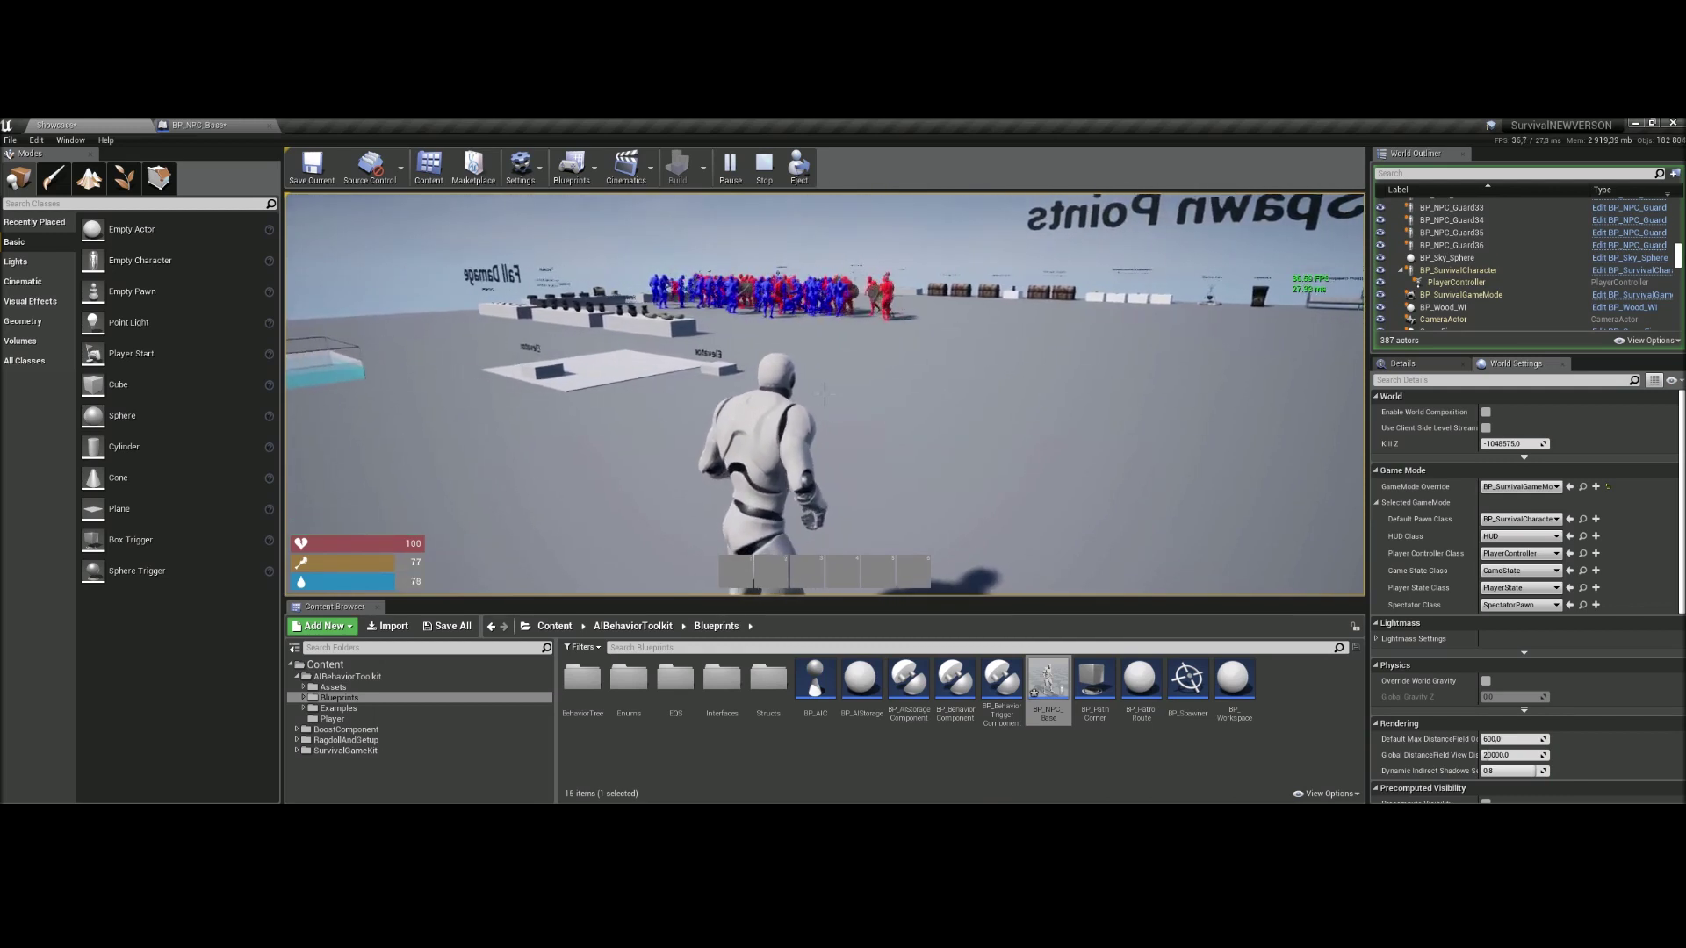
- Back away from the NPC battle and roam the empty far edge of the level while monitoring the frame rate
key(s)
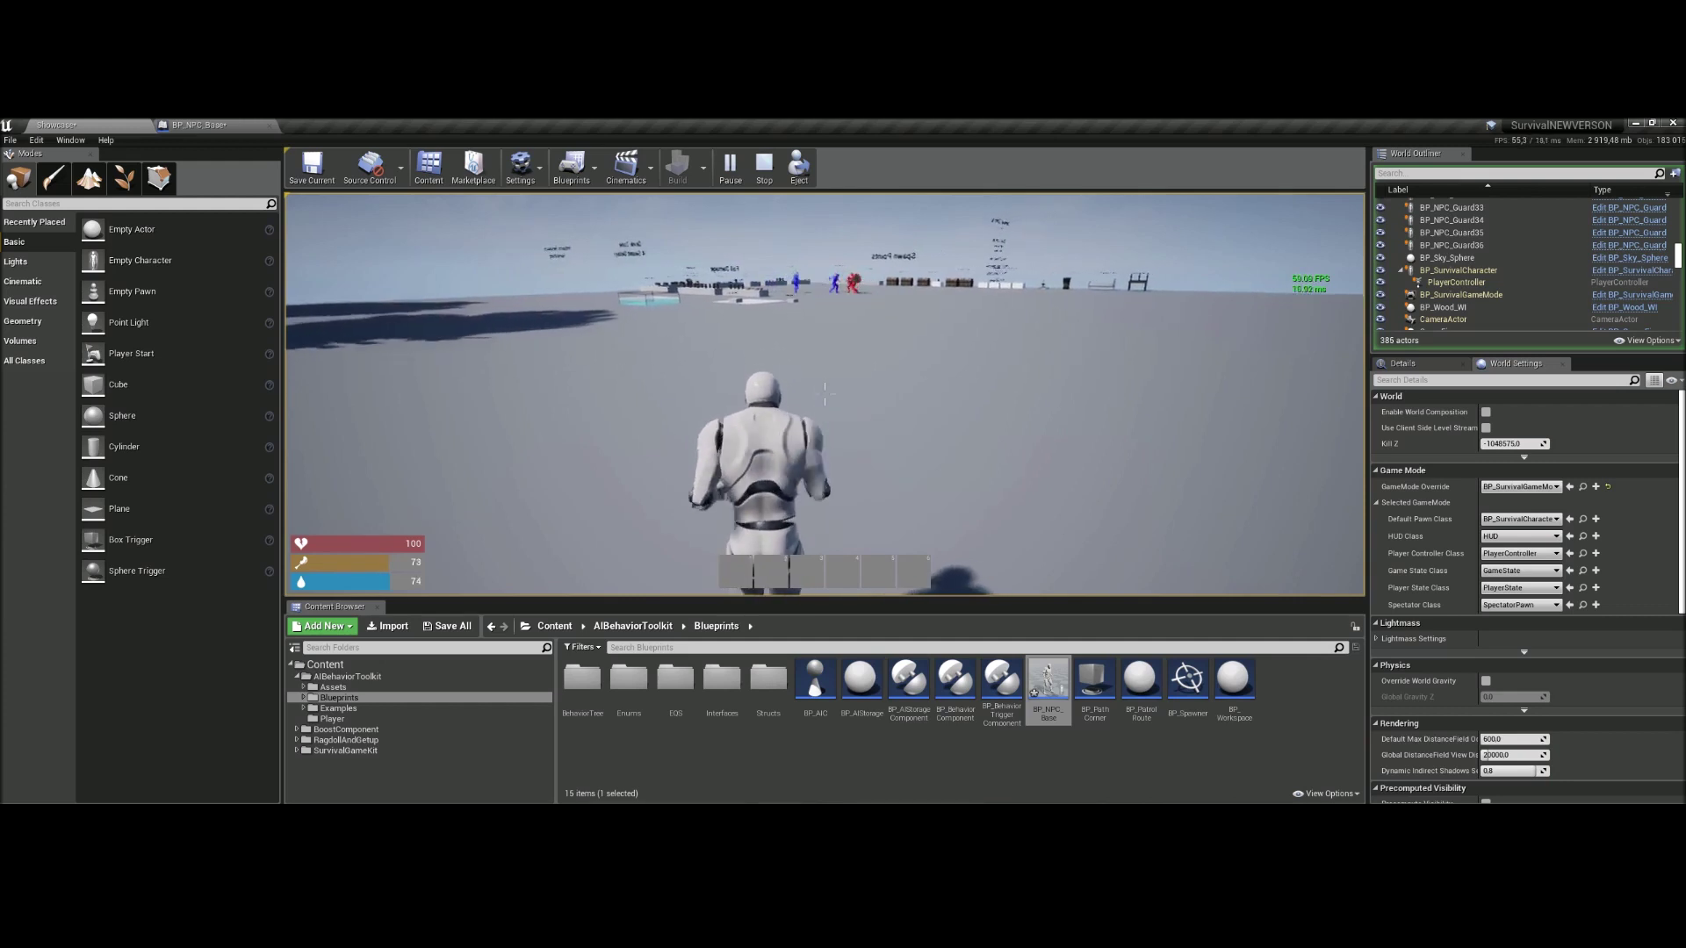
key(w)
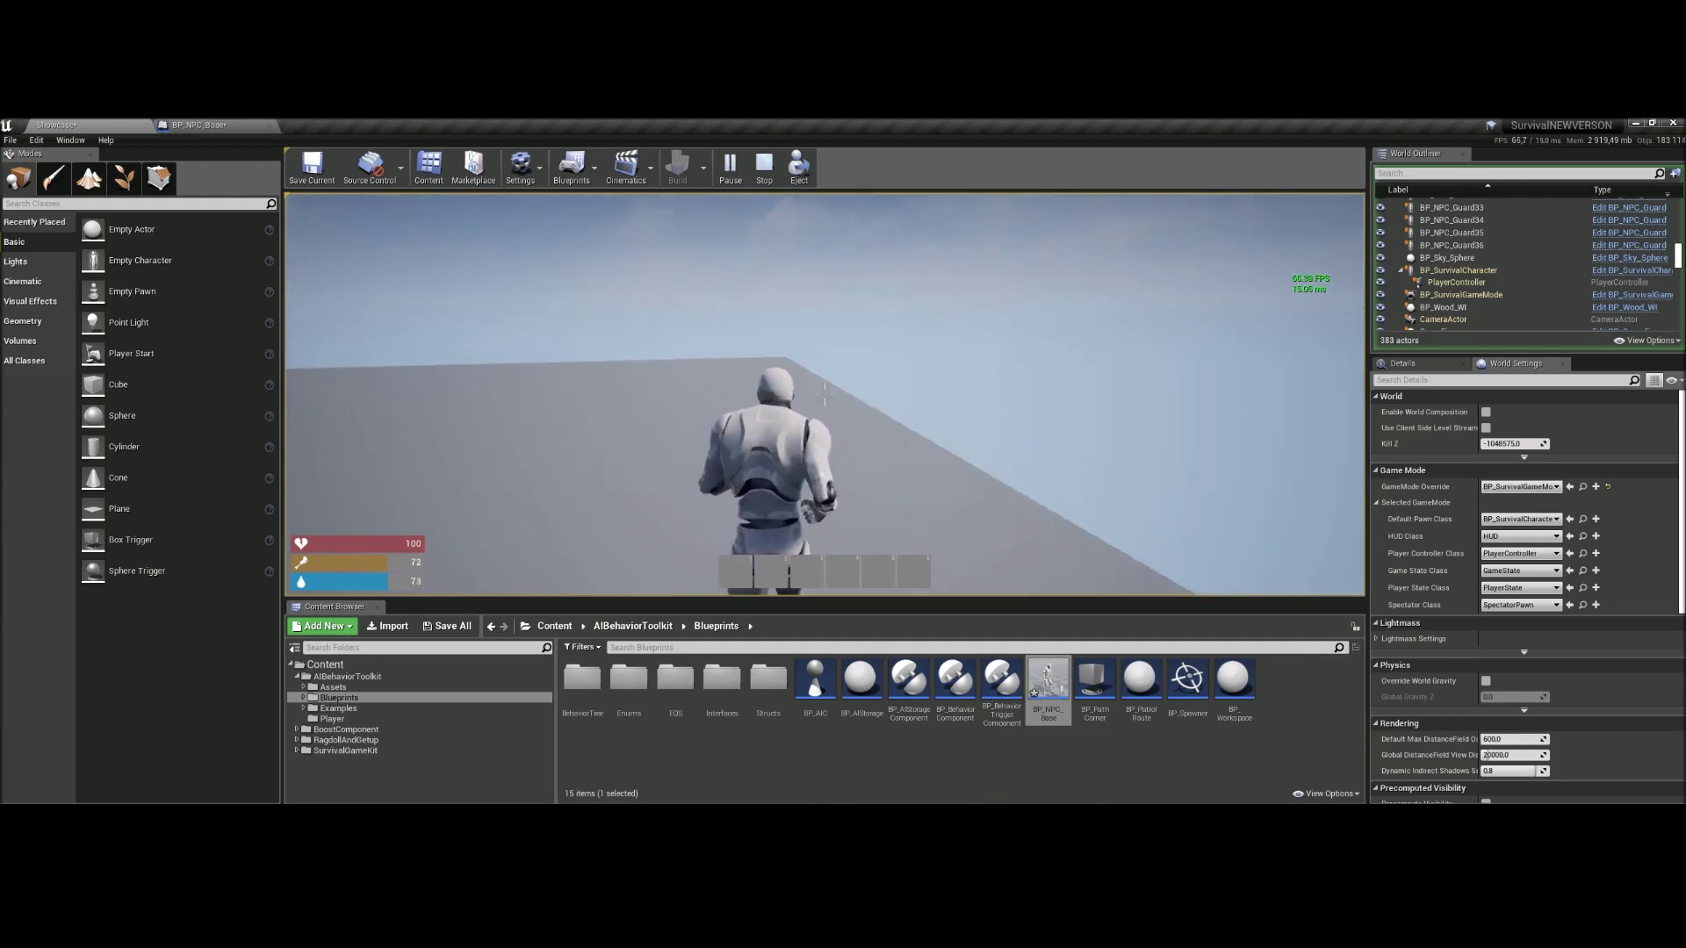
key(w)
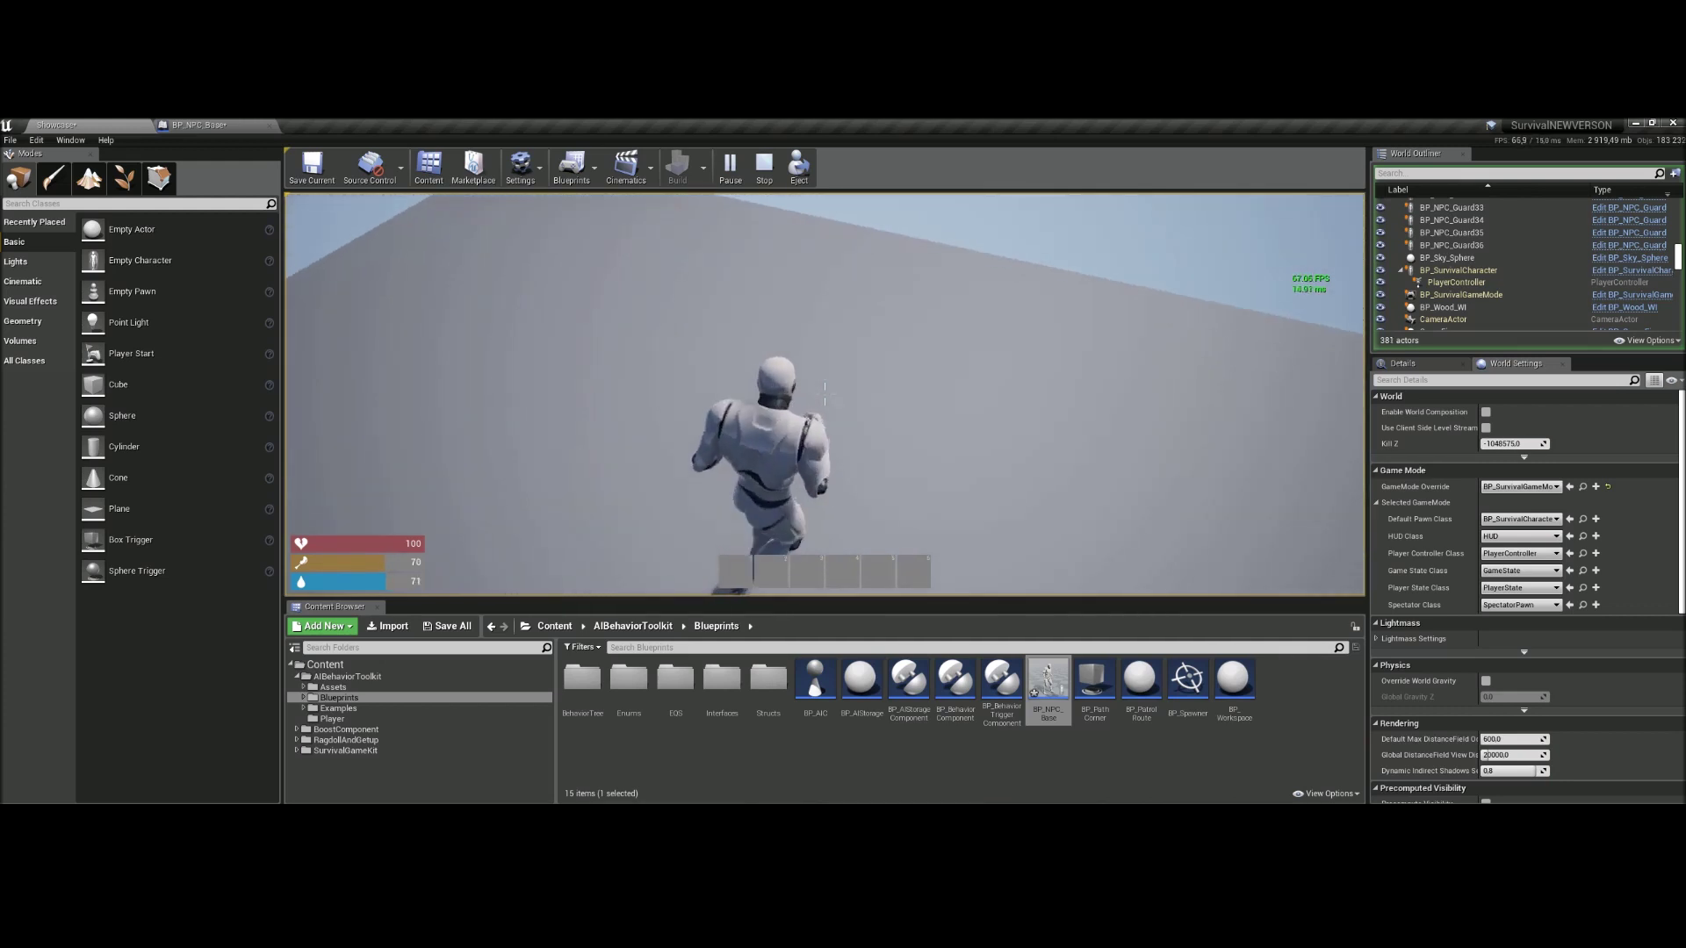
key(w)
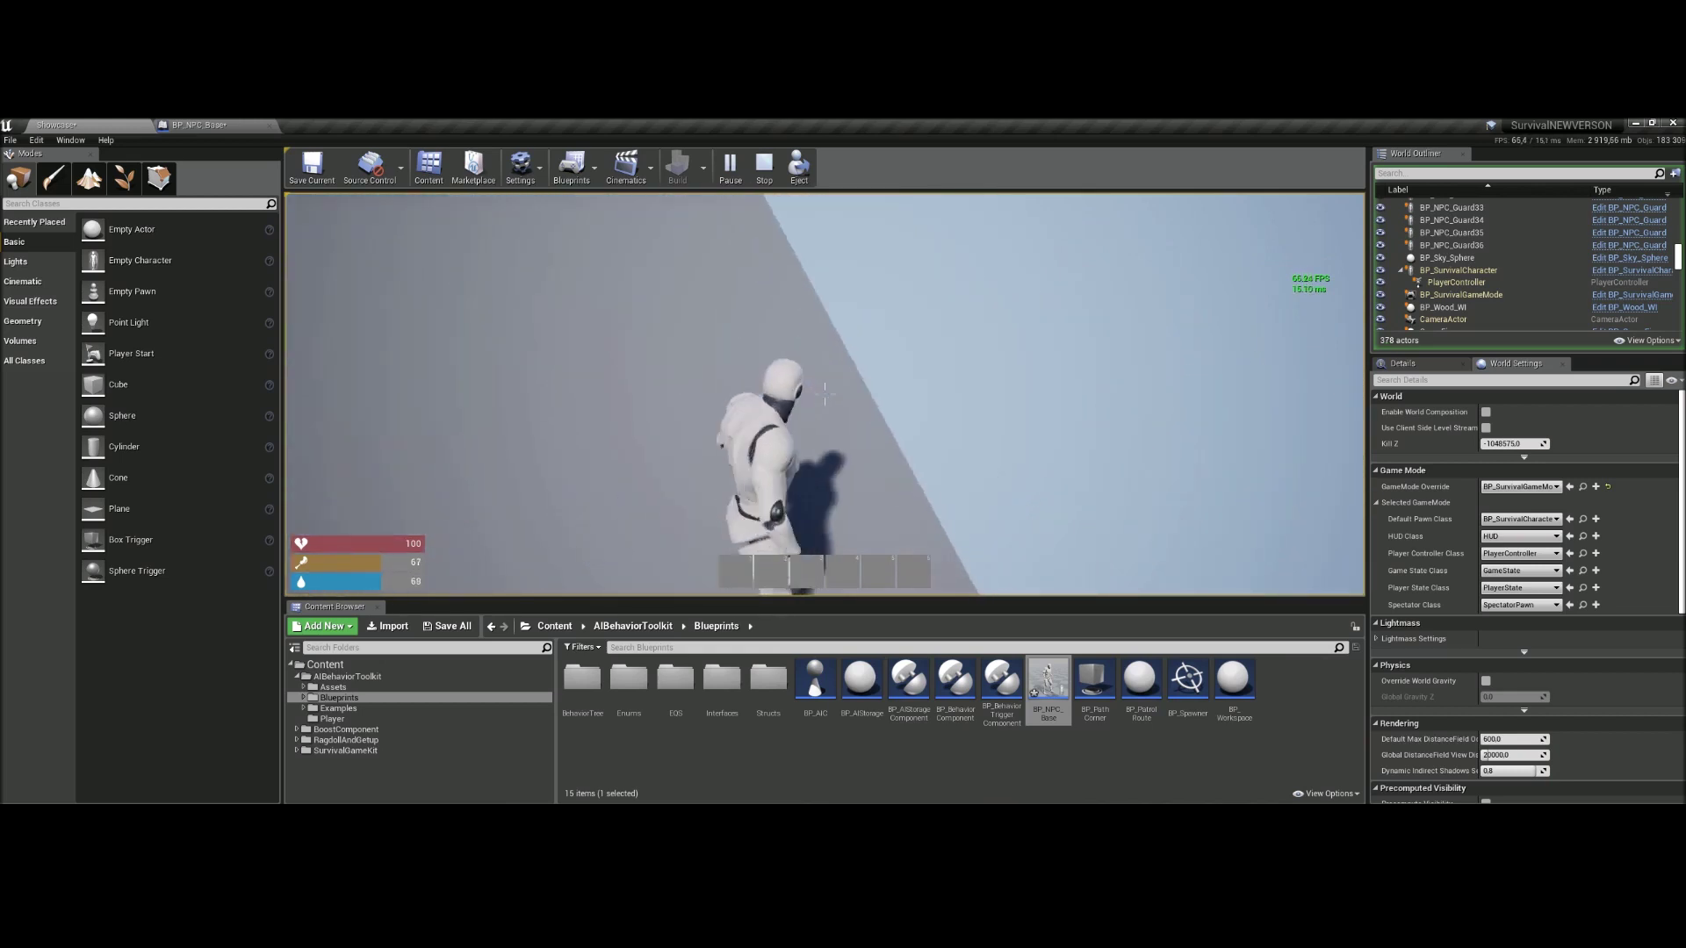
key(w)
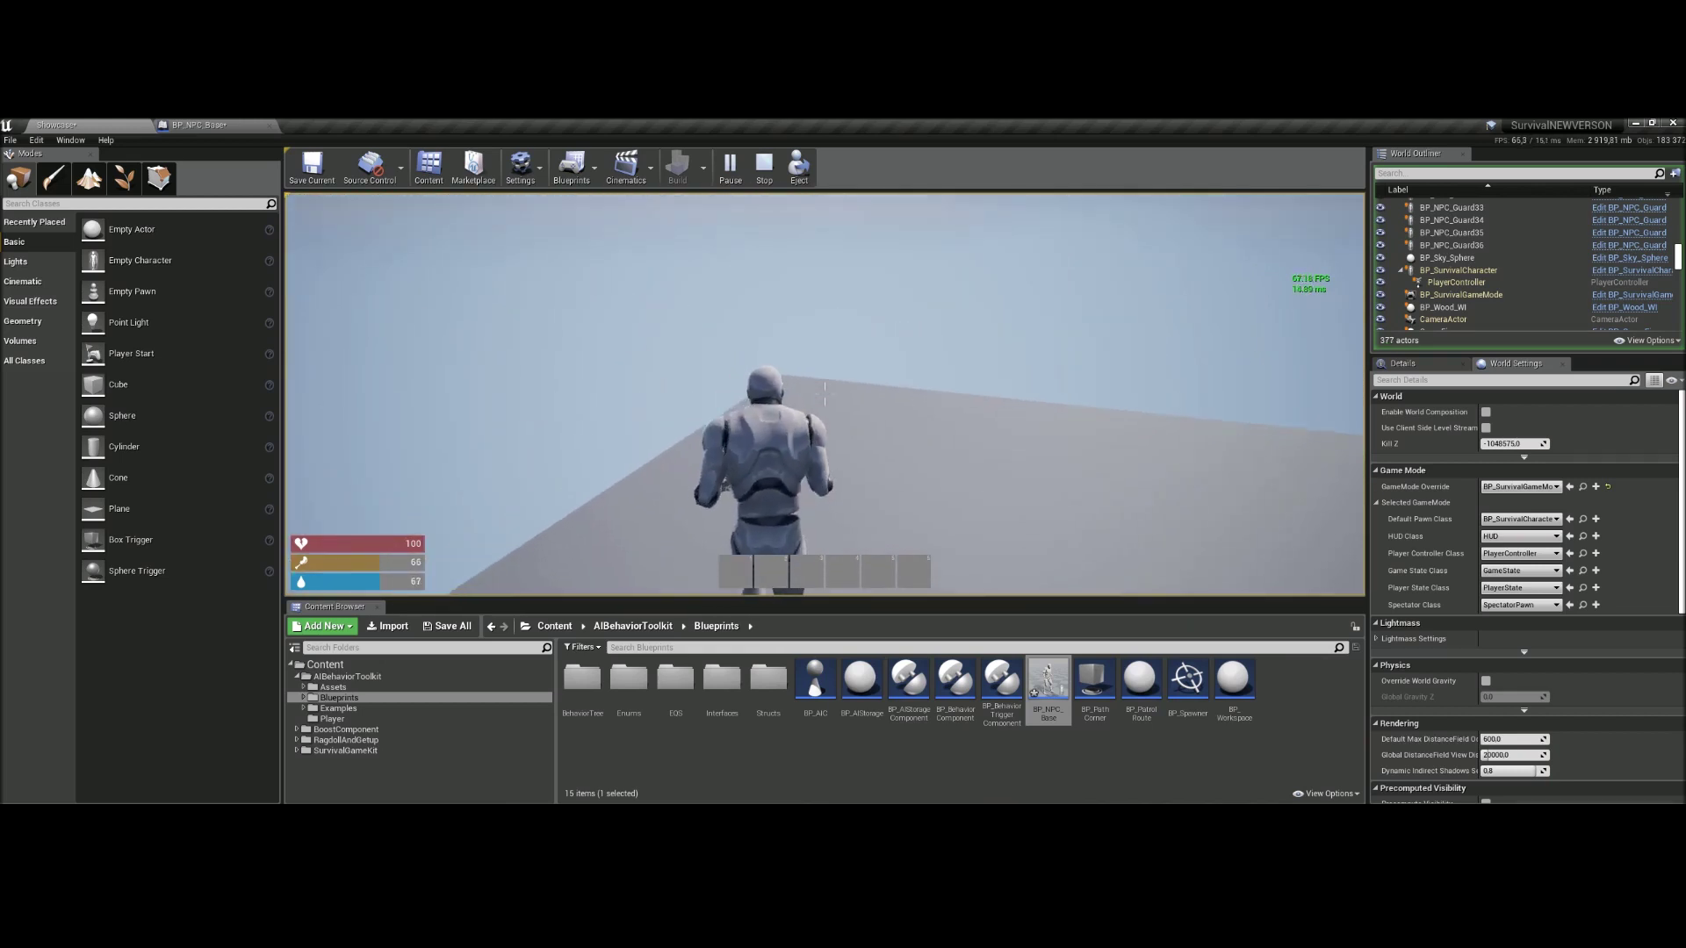
key(w)
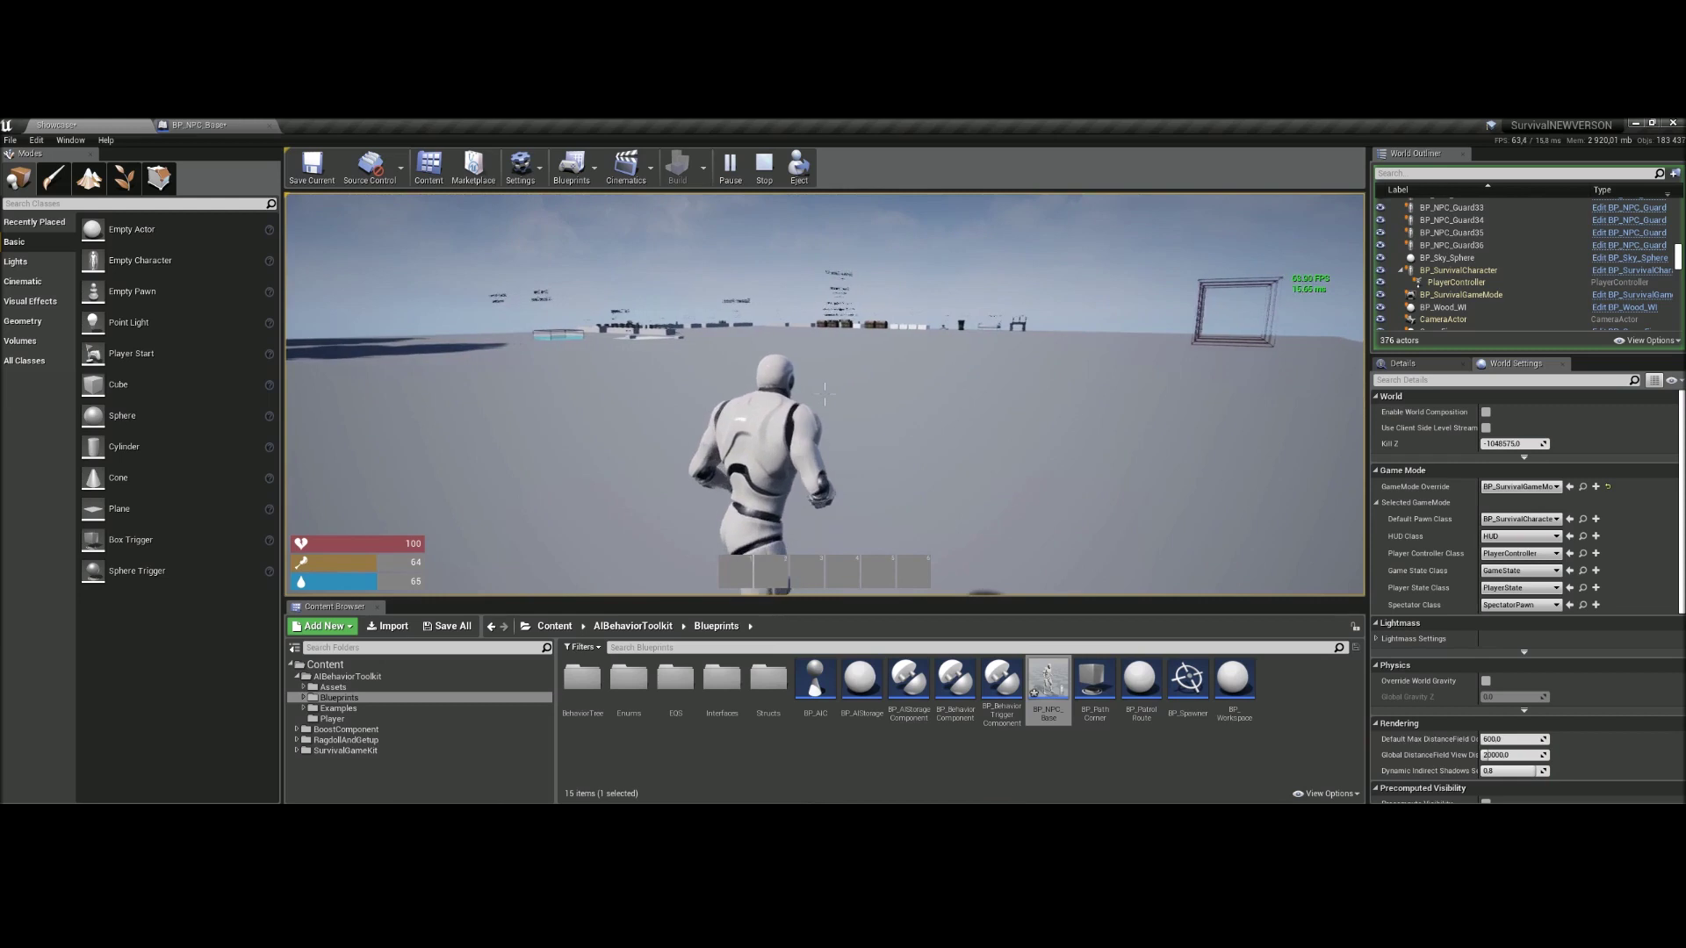
key(w)
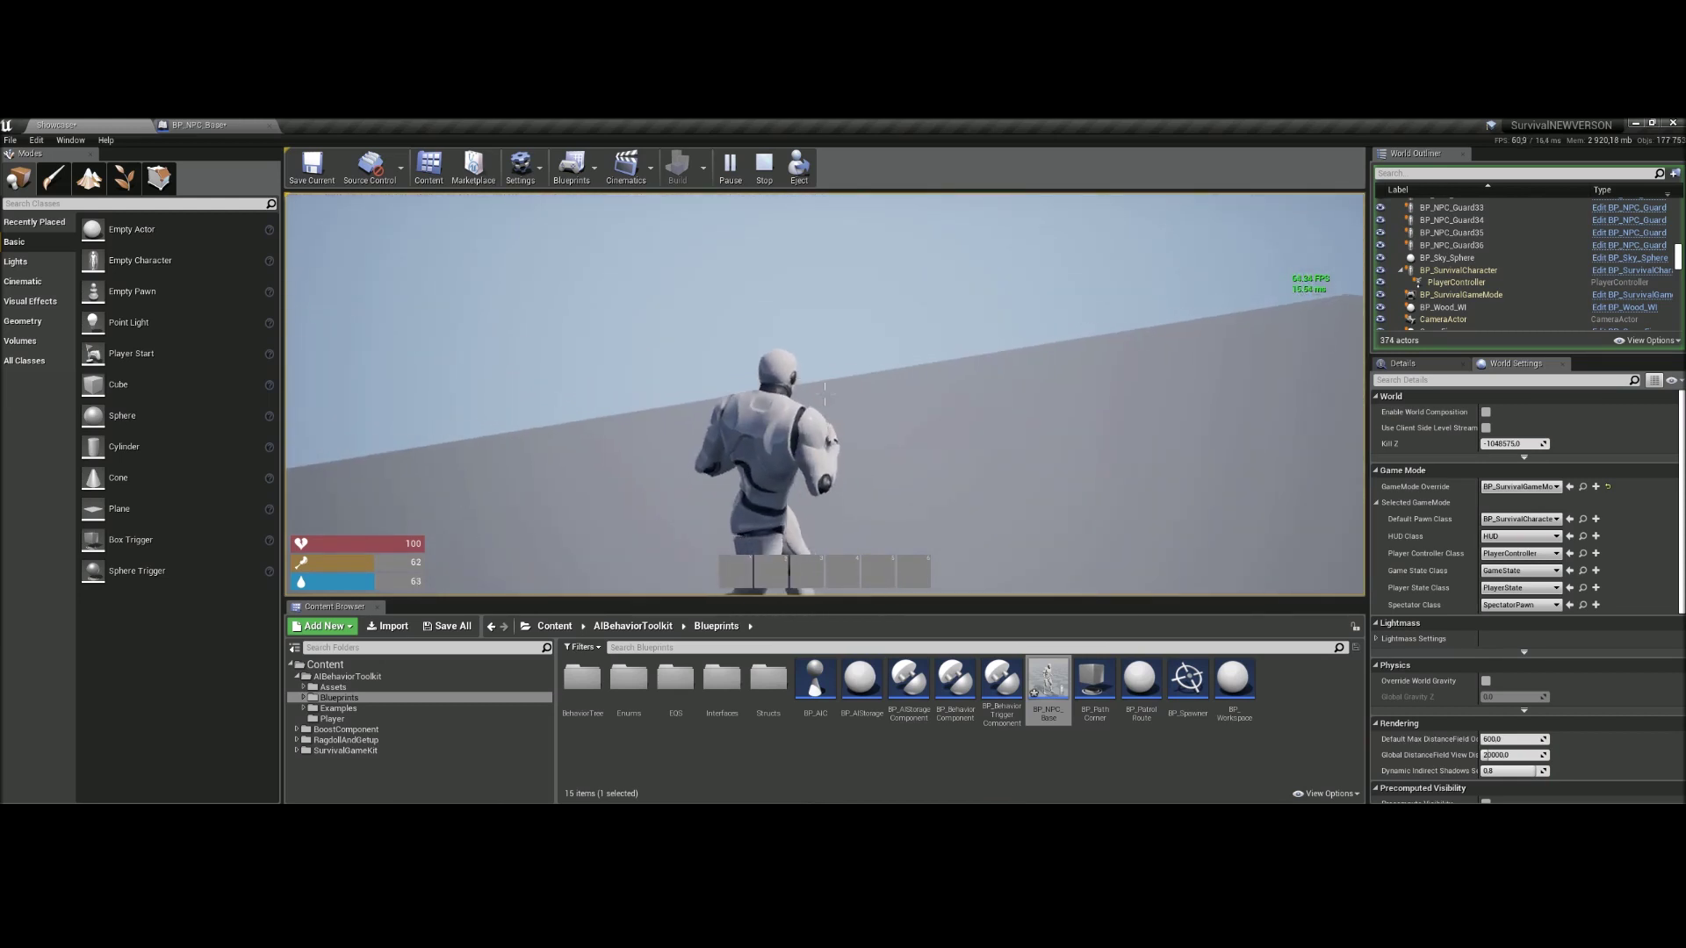
key(w)
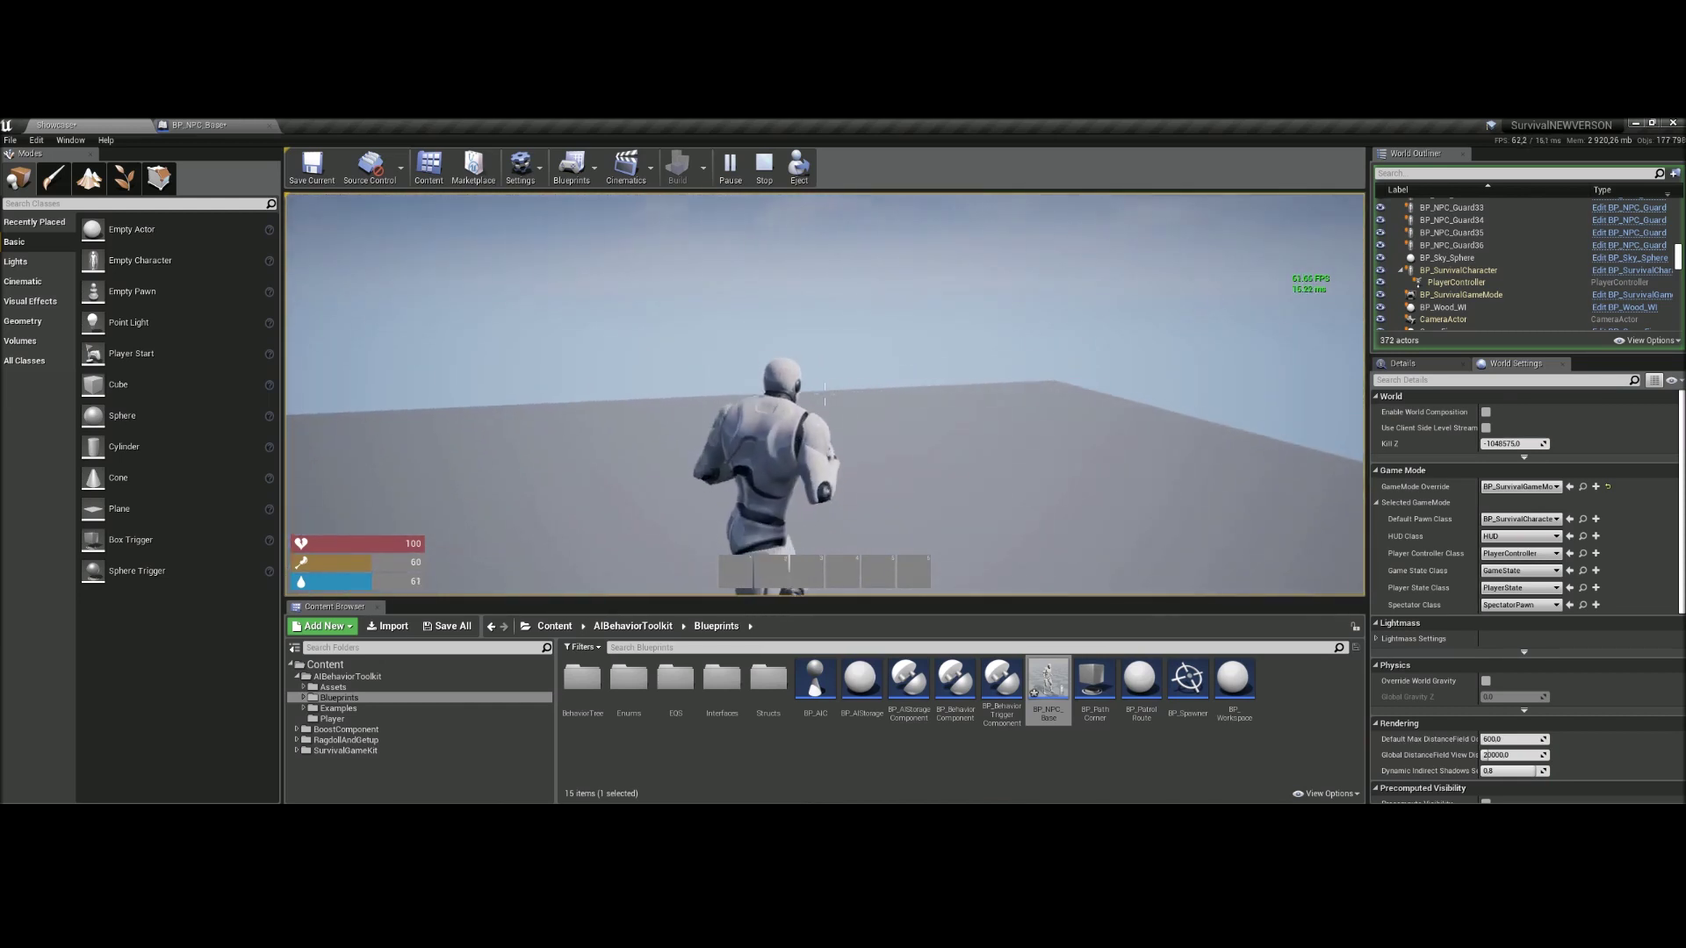
key(w)
key(w)
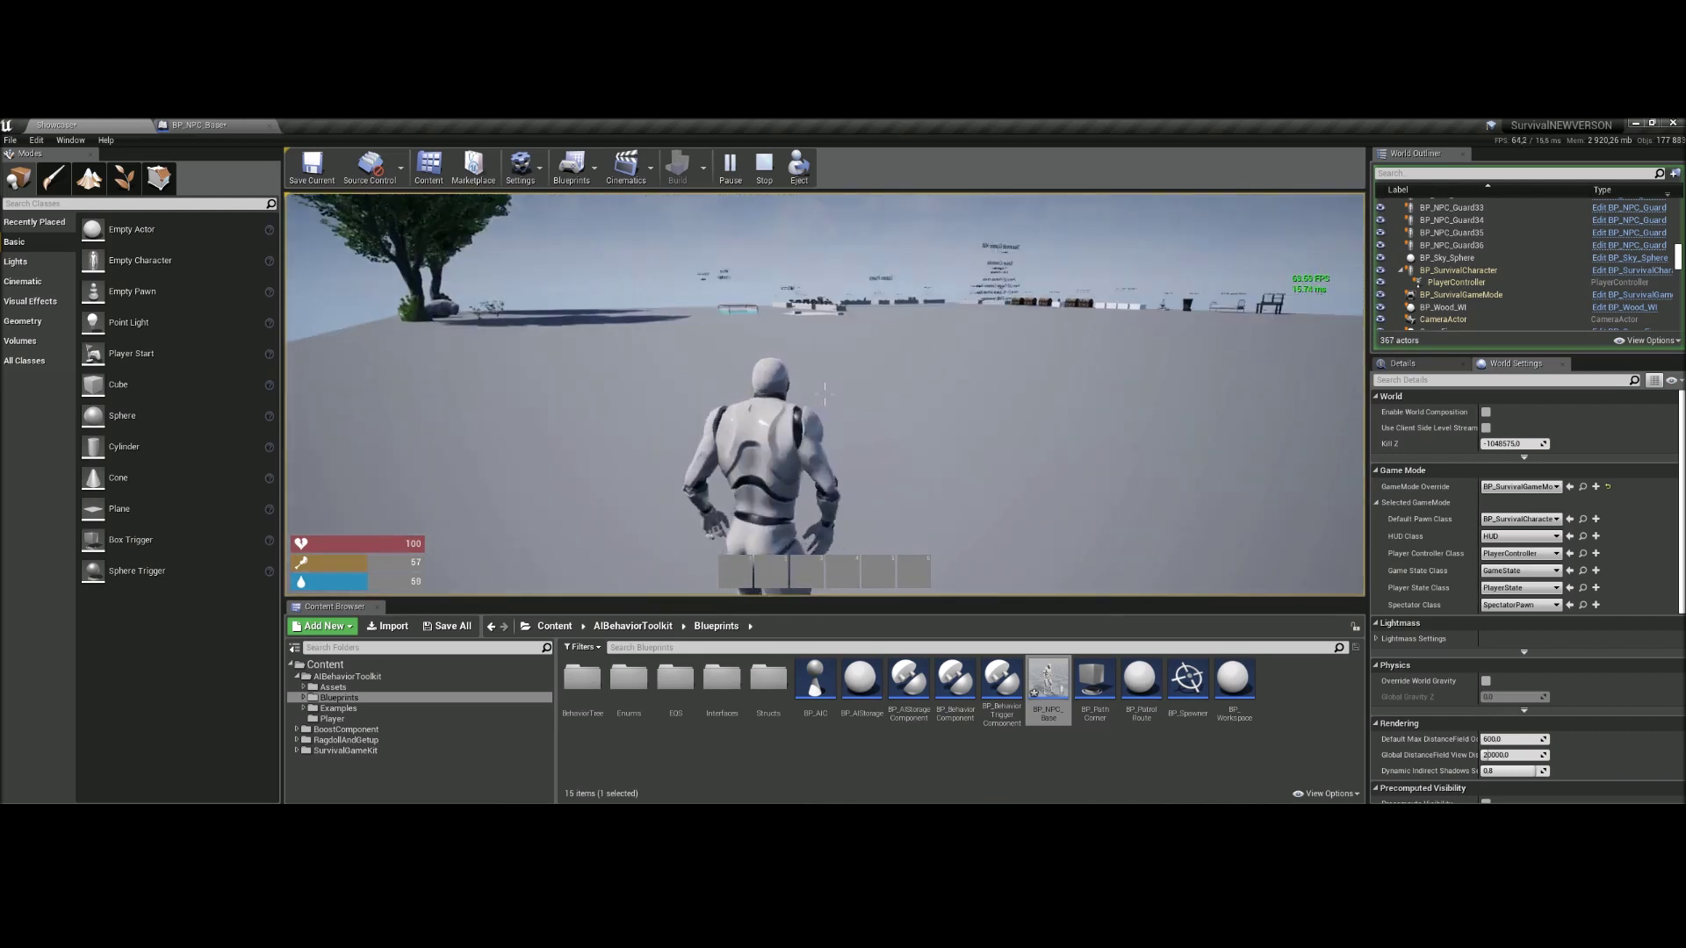
key(w)
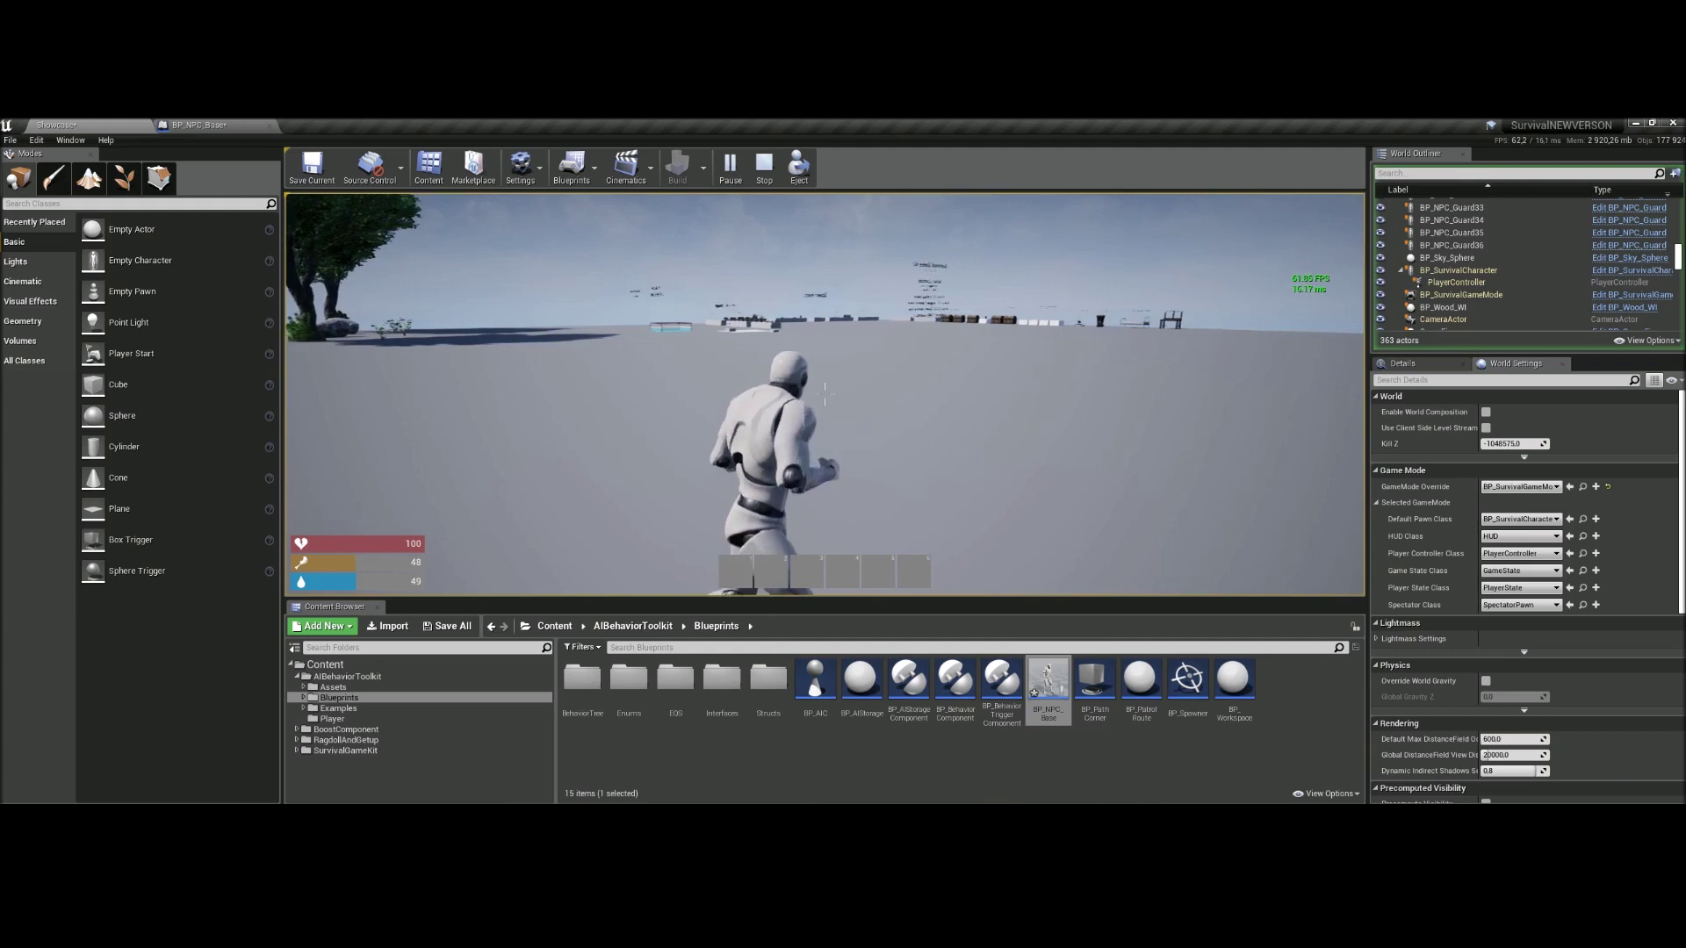
key(w)
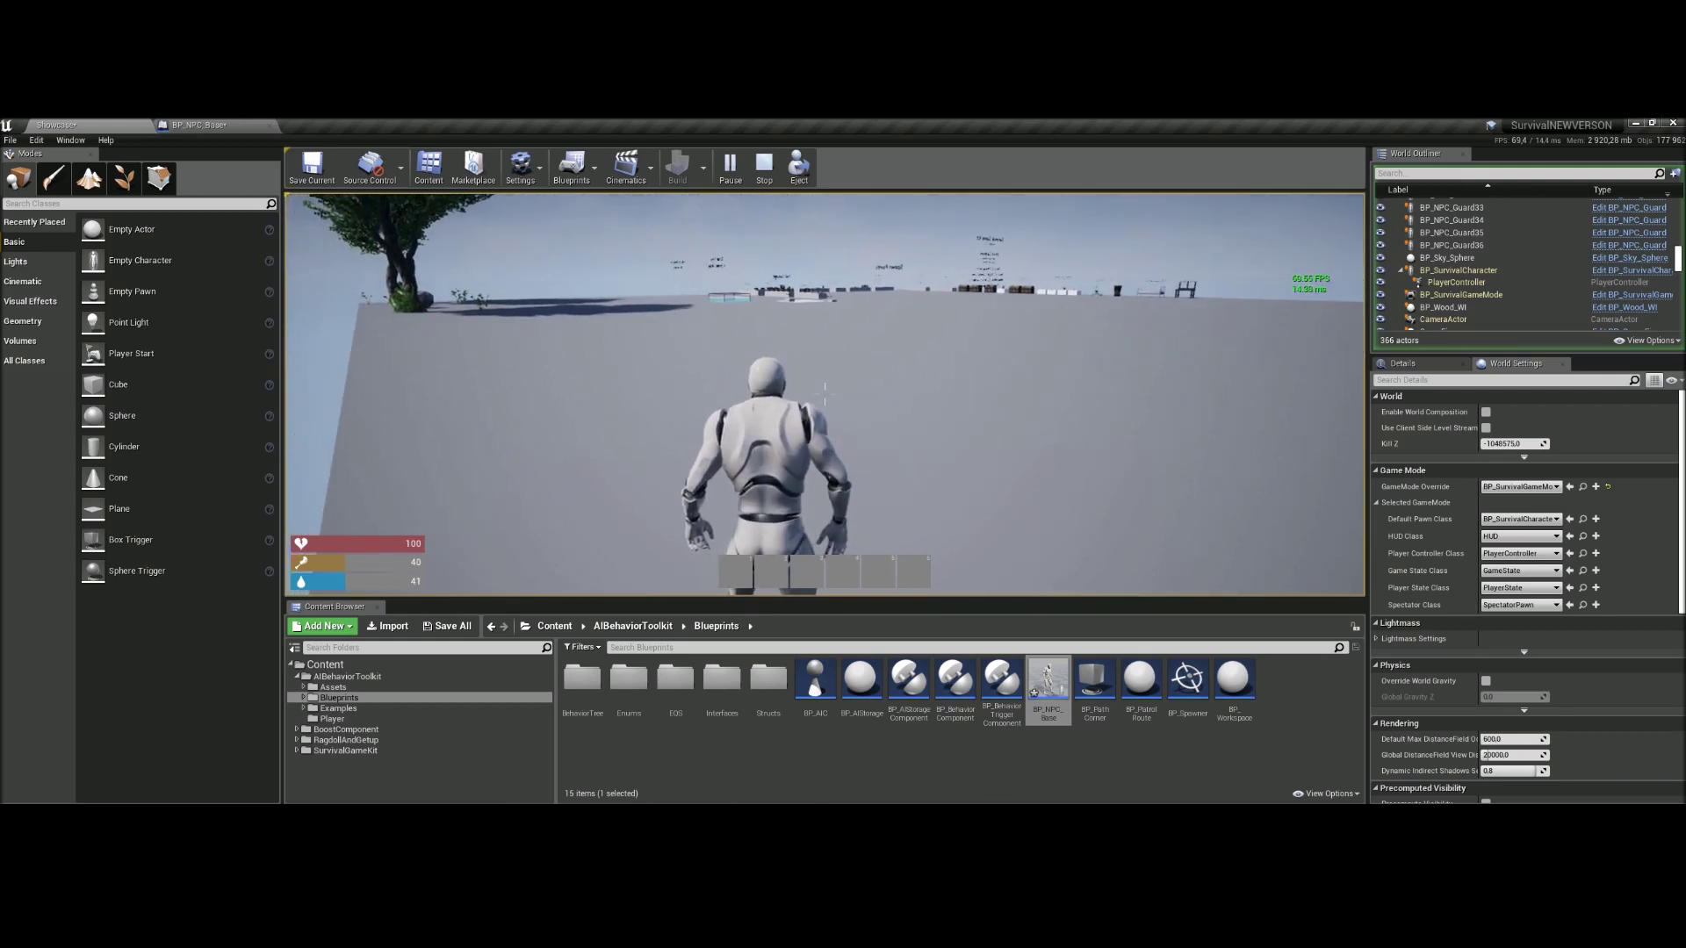
- Run the character back to the Fall Damage area and inspect the surviving and fallen NPCs from there
key(d)
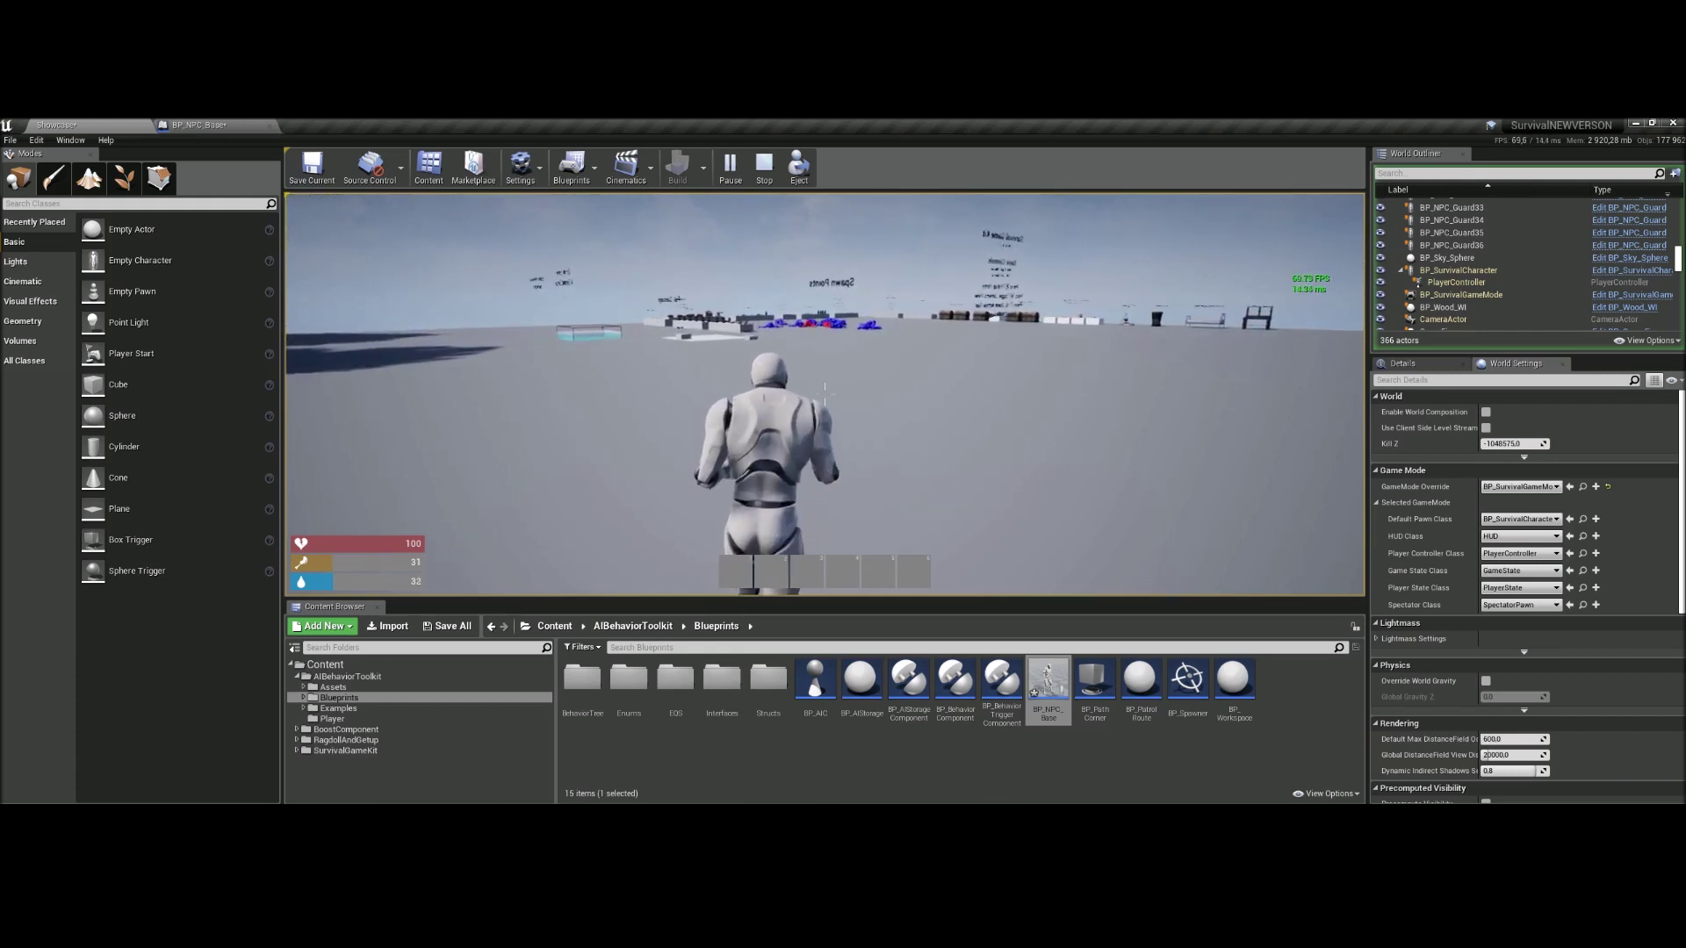
key(w)
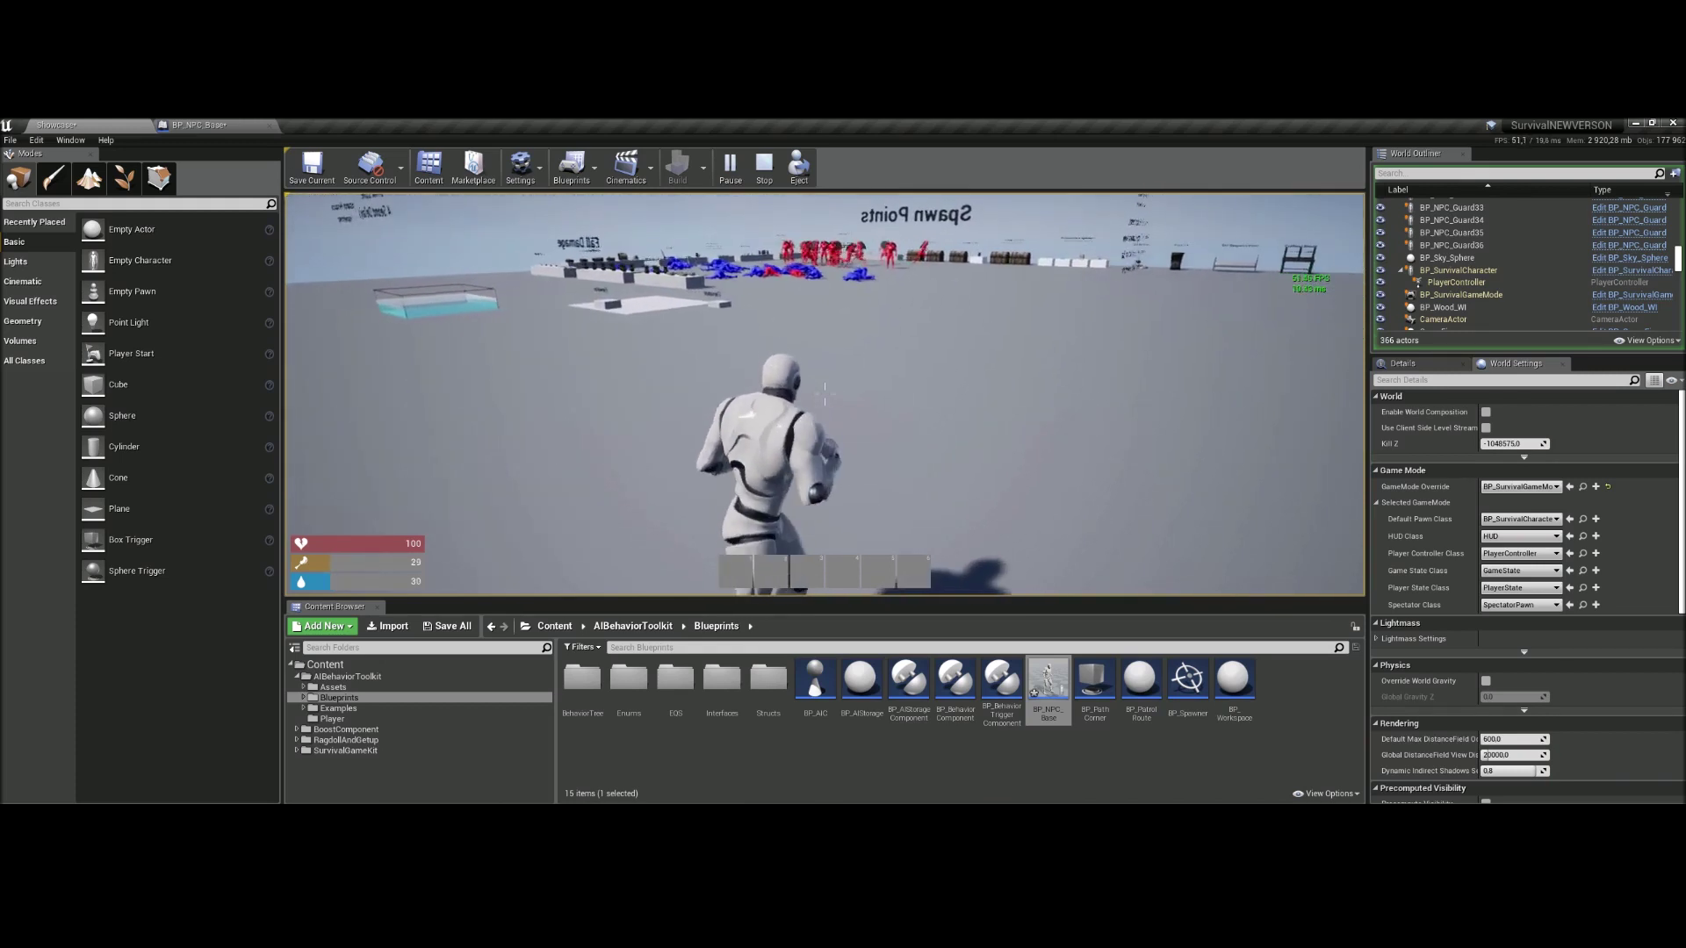
key(w)
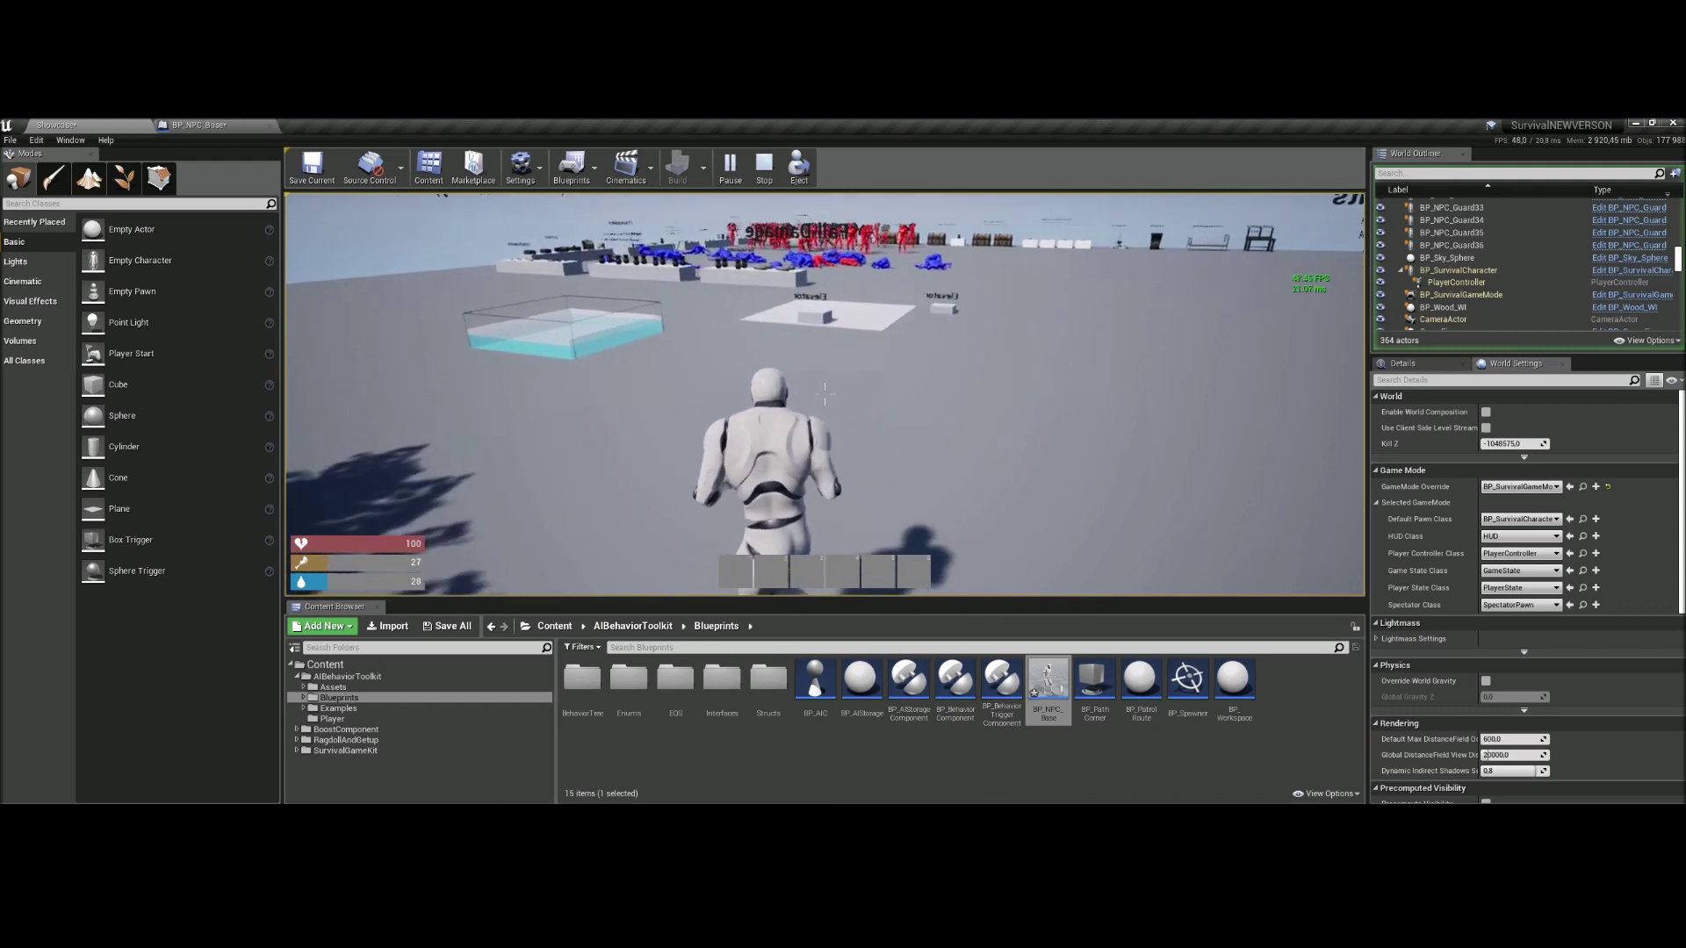
key(d)
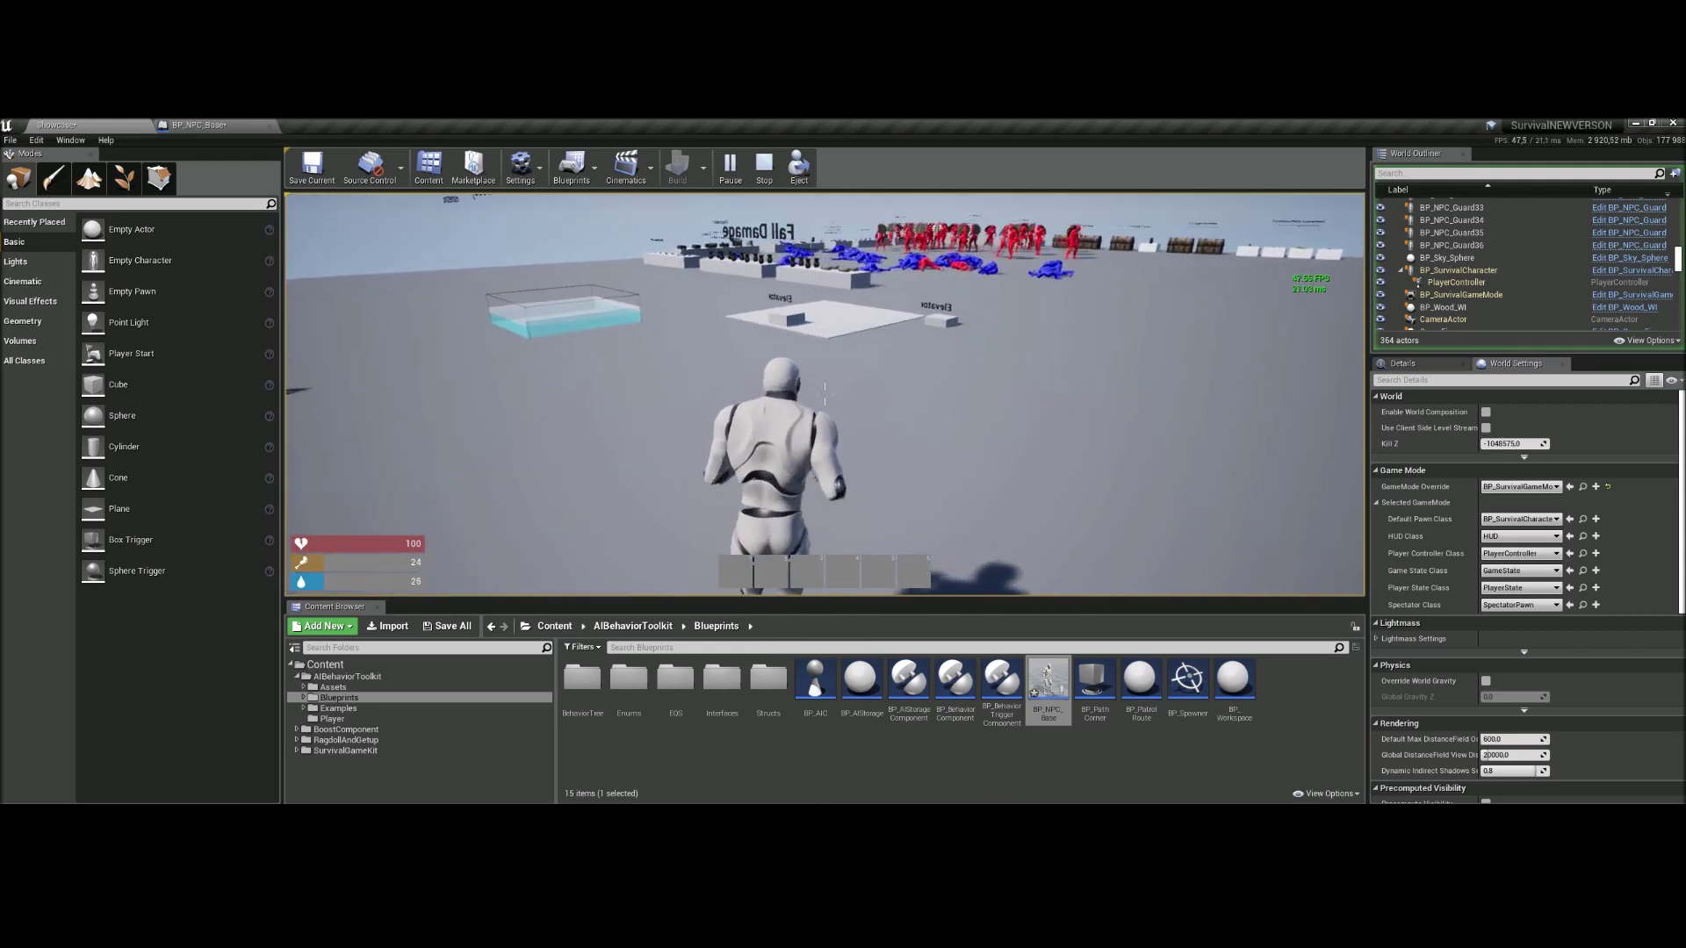
- Retreat from the Fall Damage area beyond the NPC hiding distance and check the frame rate again
key(s)
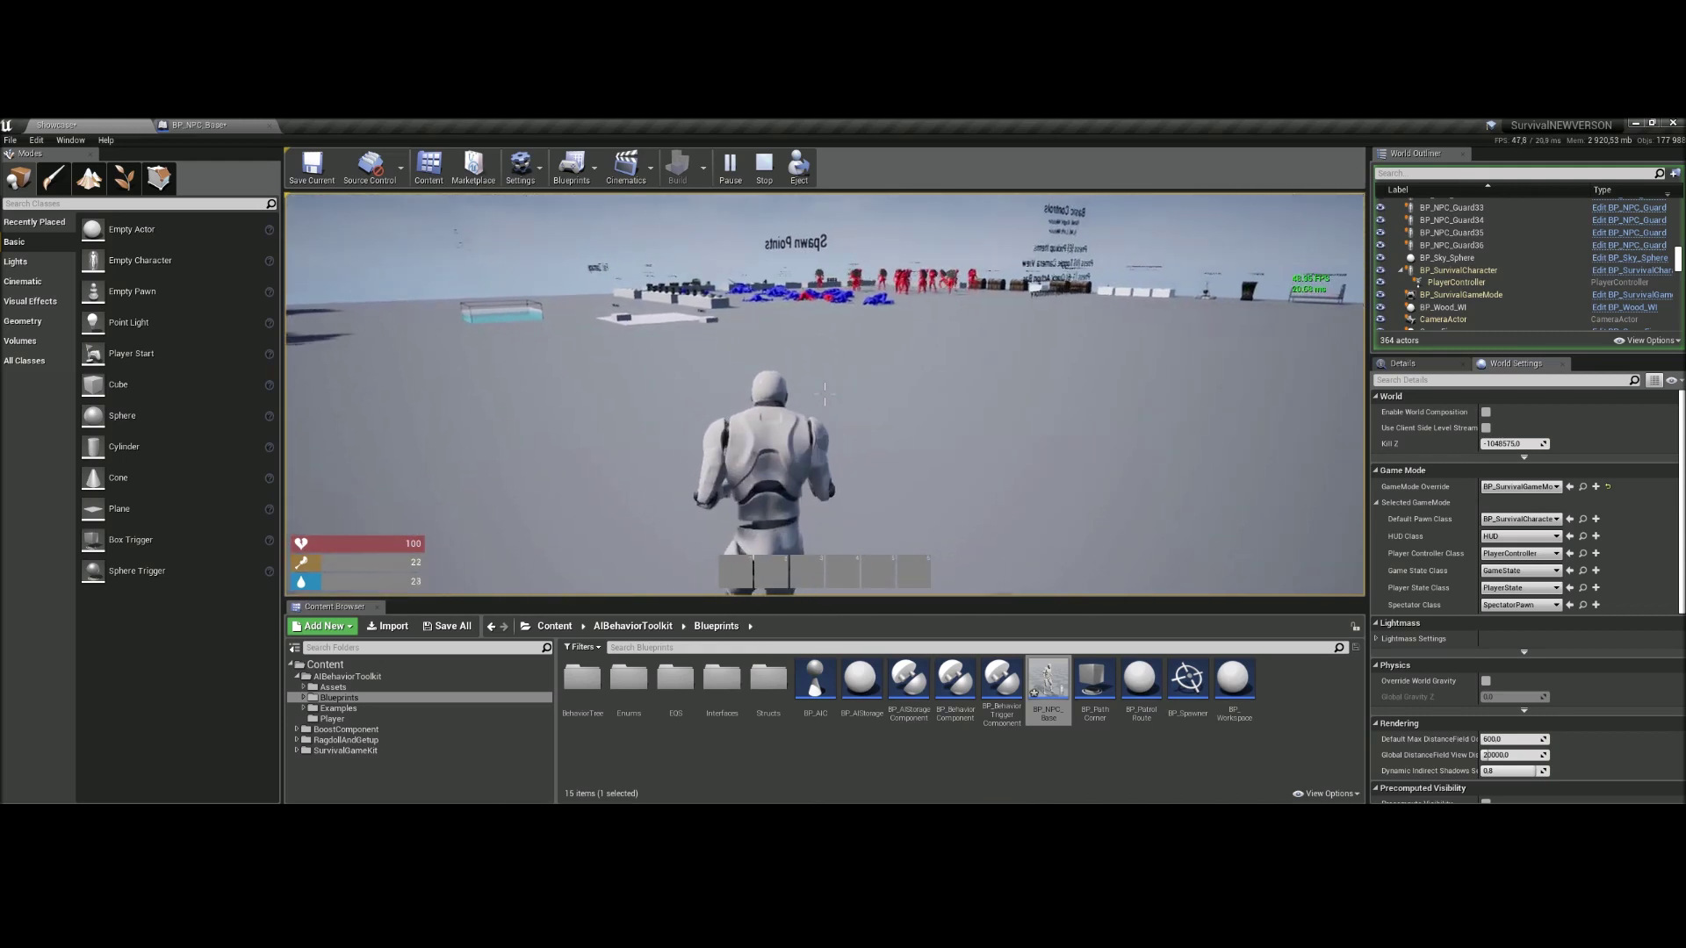
key(s)
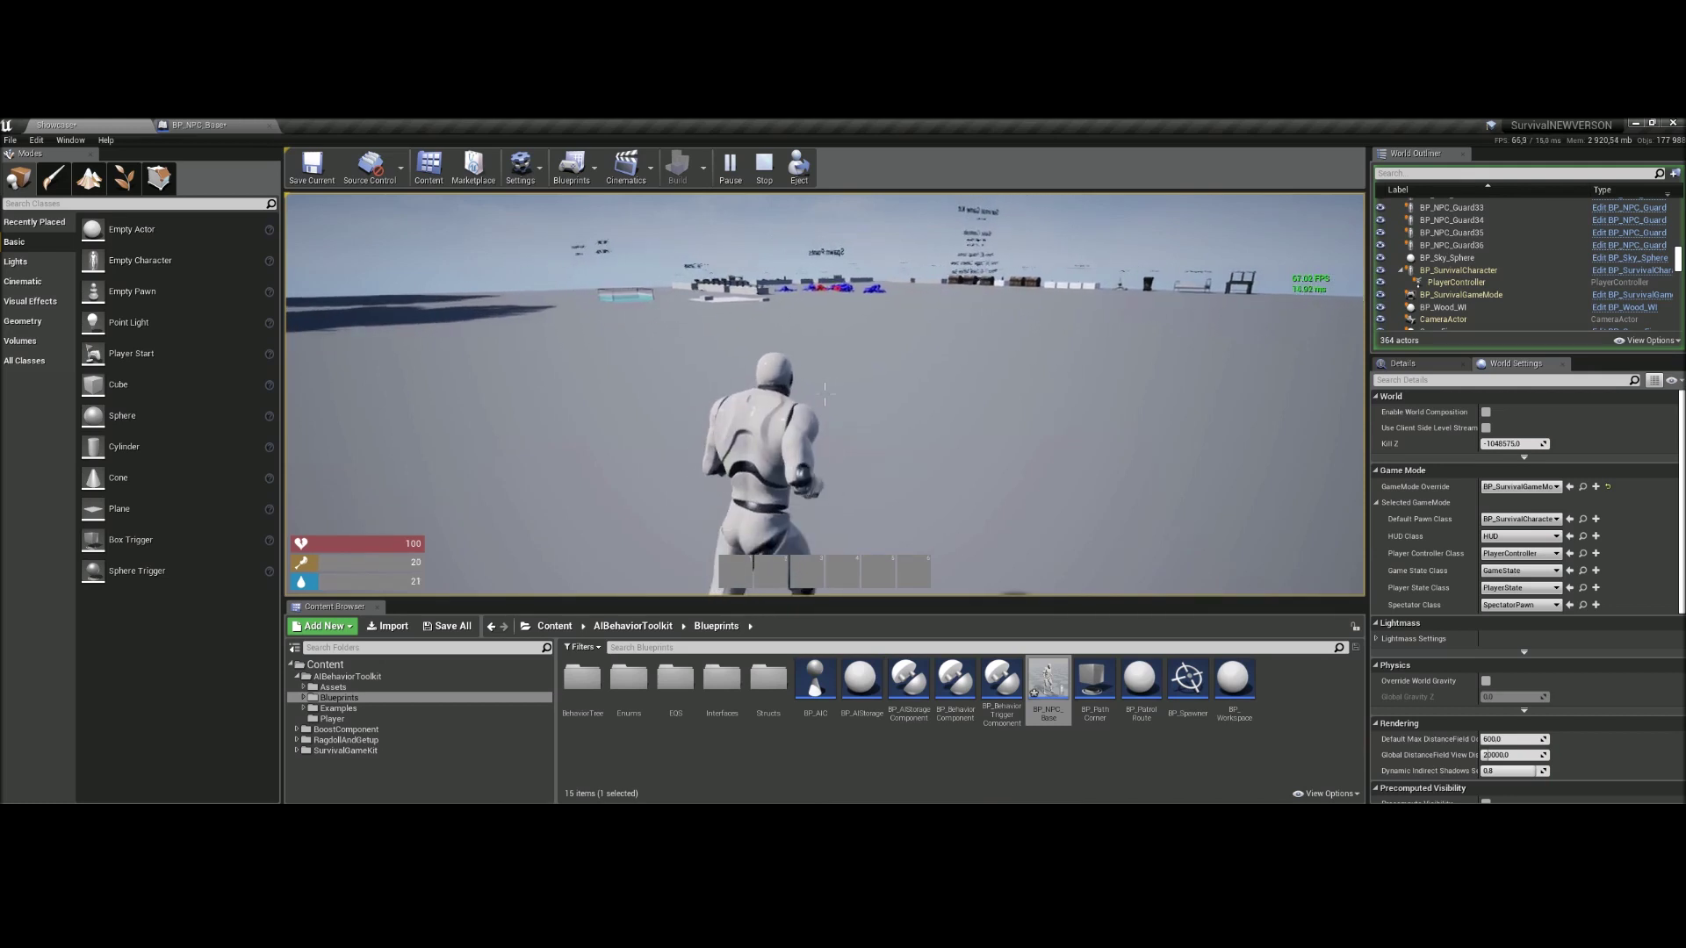
key(s)
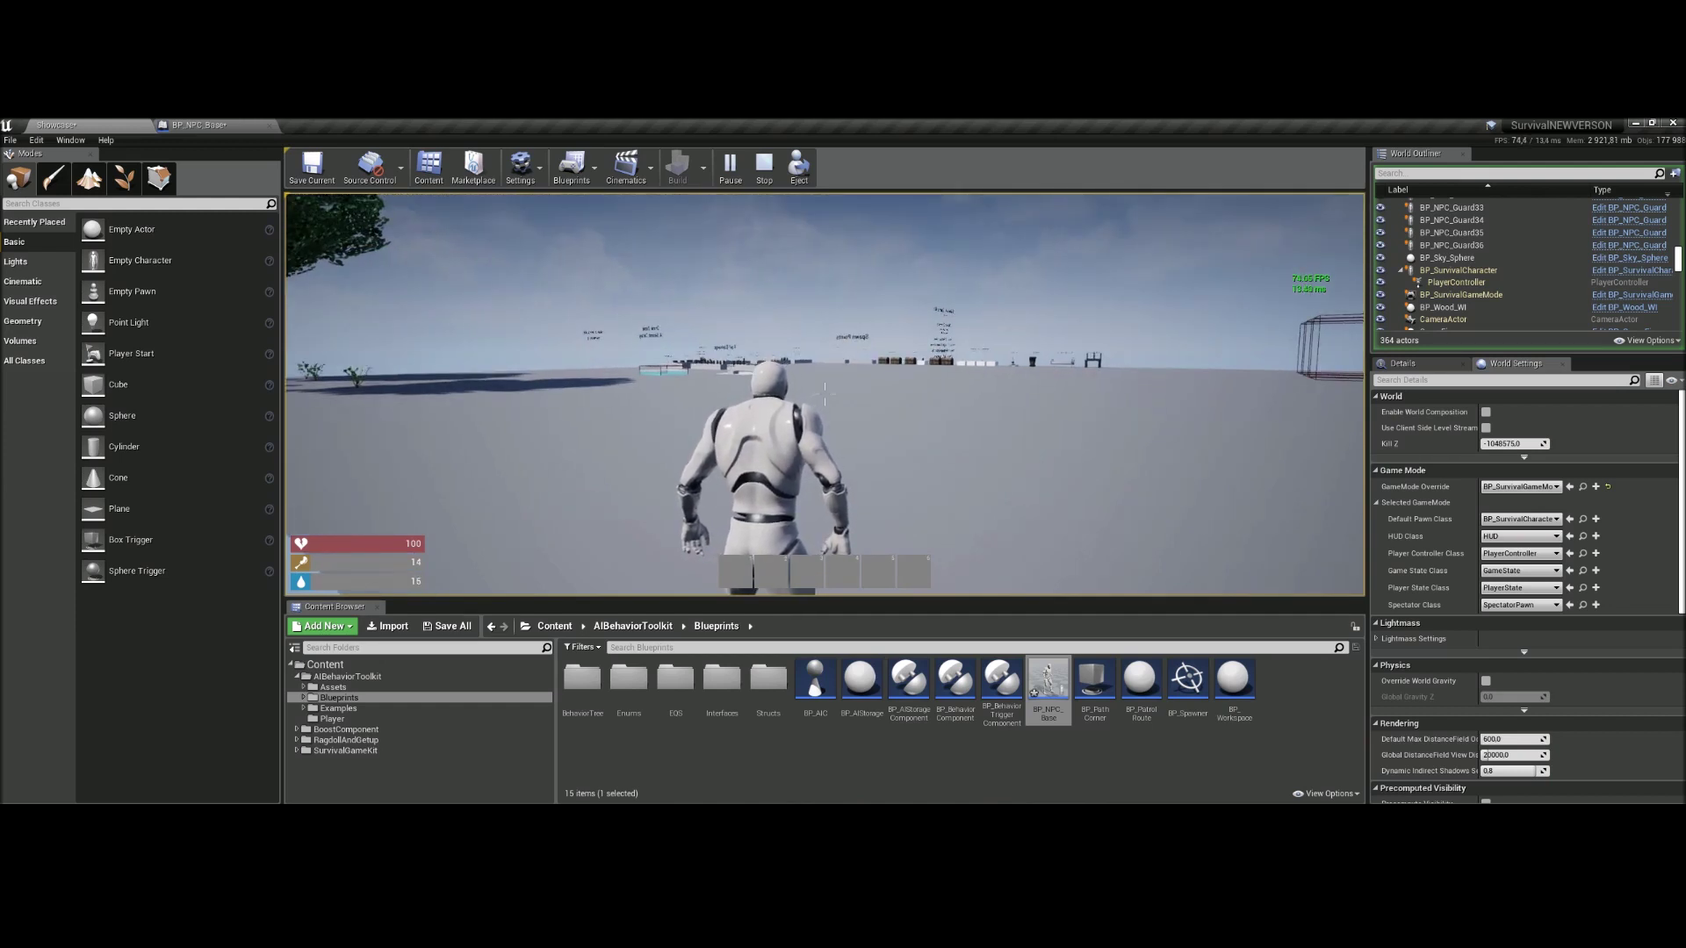
- Stop playing, disconnect the Mesh Visible and Mesh Hidden events from their Set Actor Hidden In Game nodes in BP_NPC_Base, and compile
key(Escape)
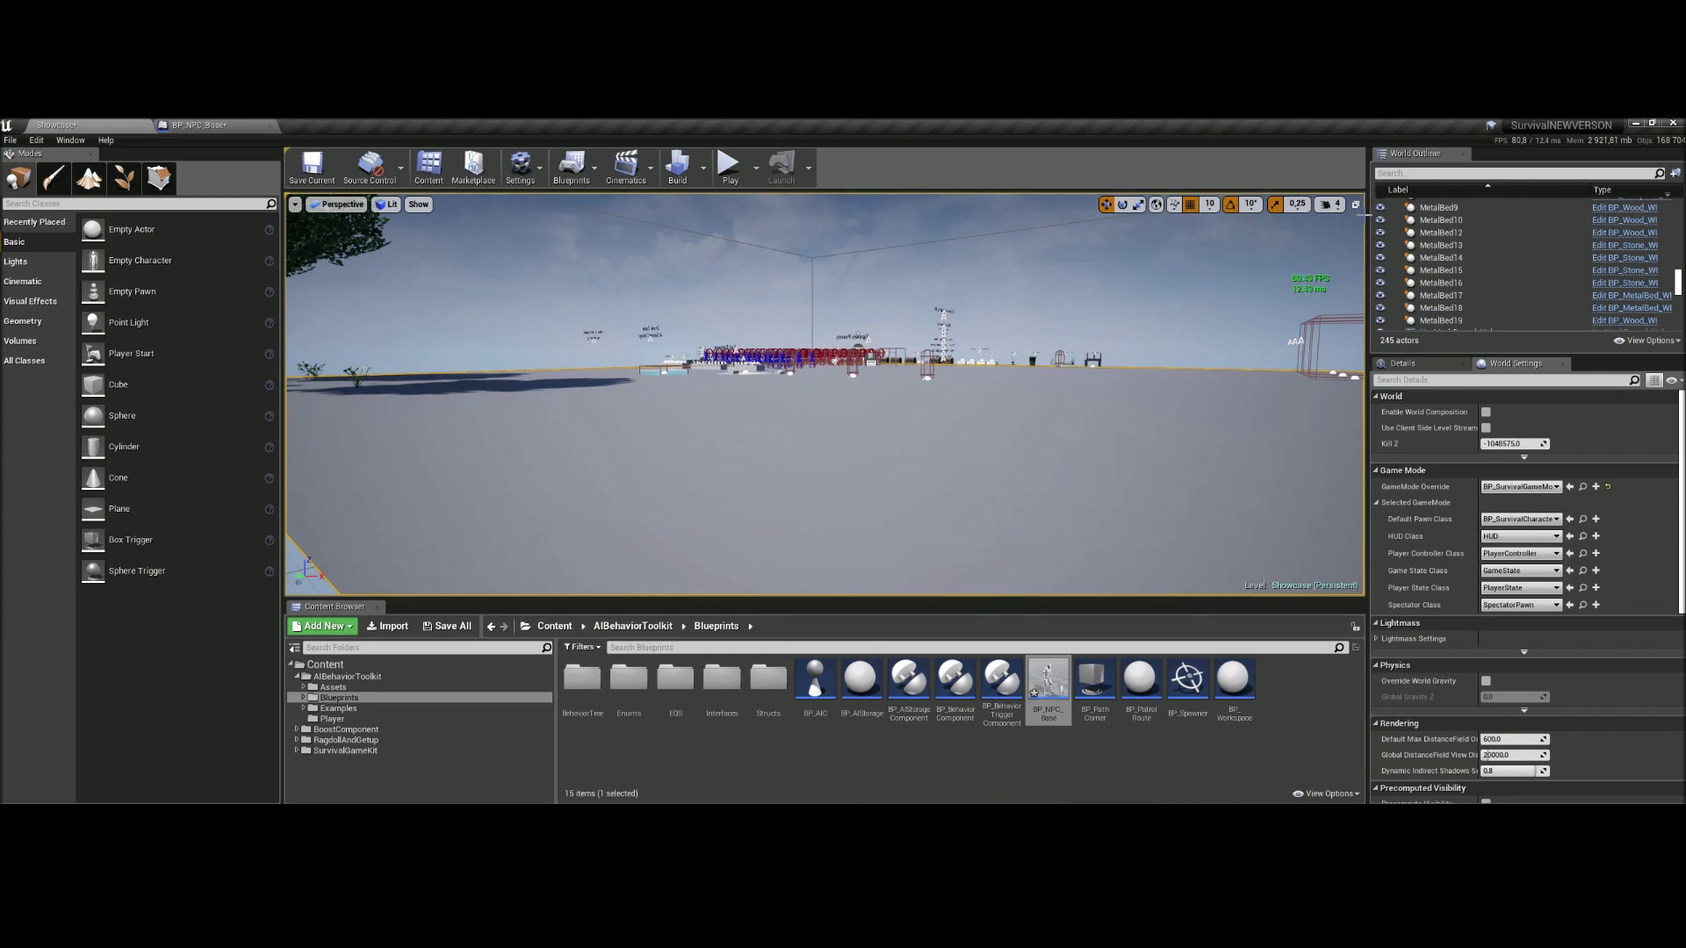
click(220, 125)
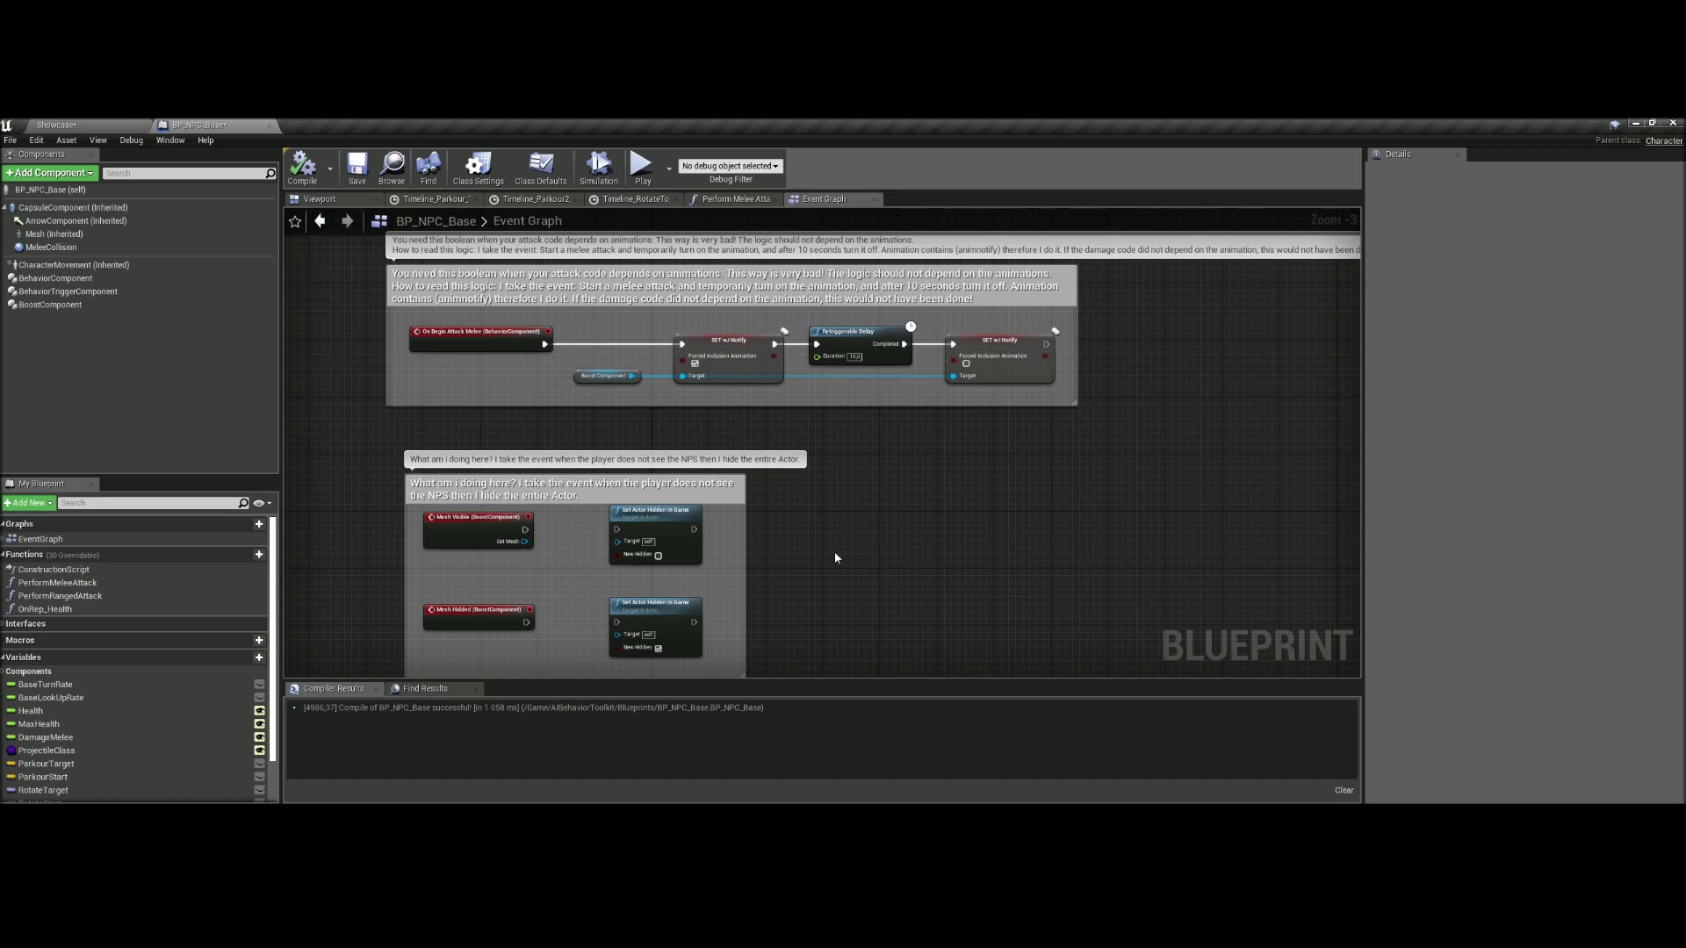
right_drag(835, 558, 847, 497)
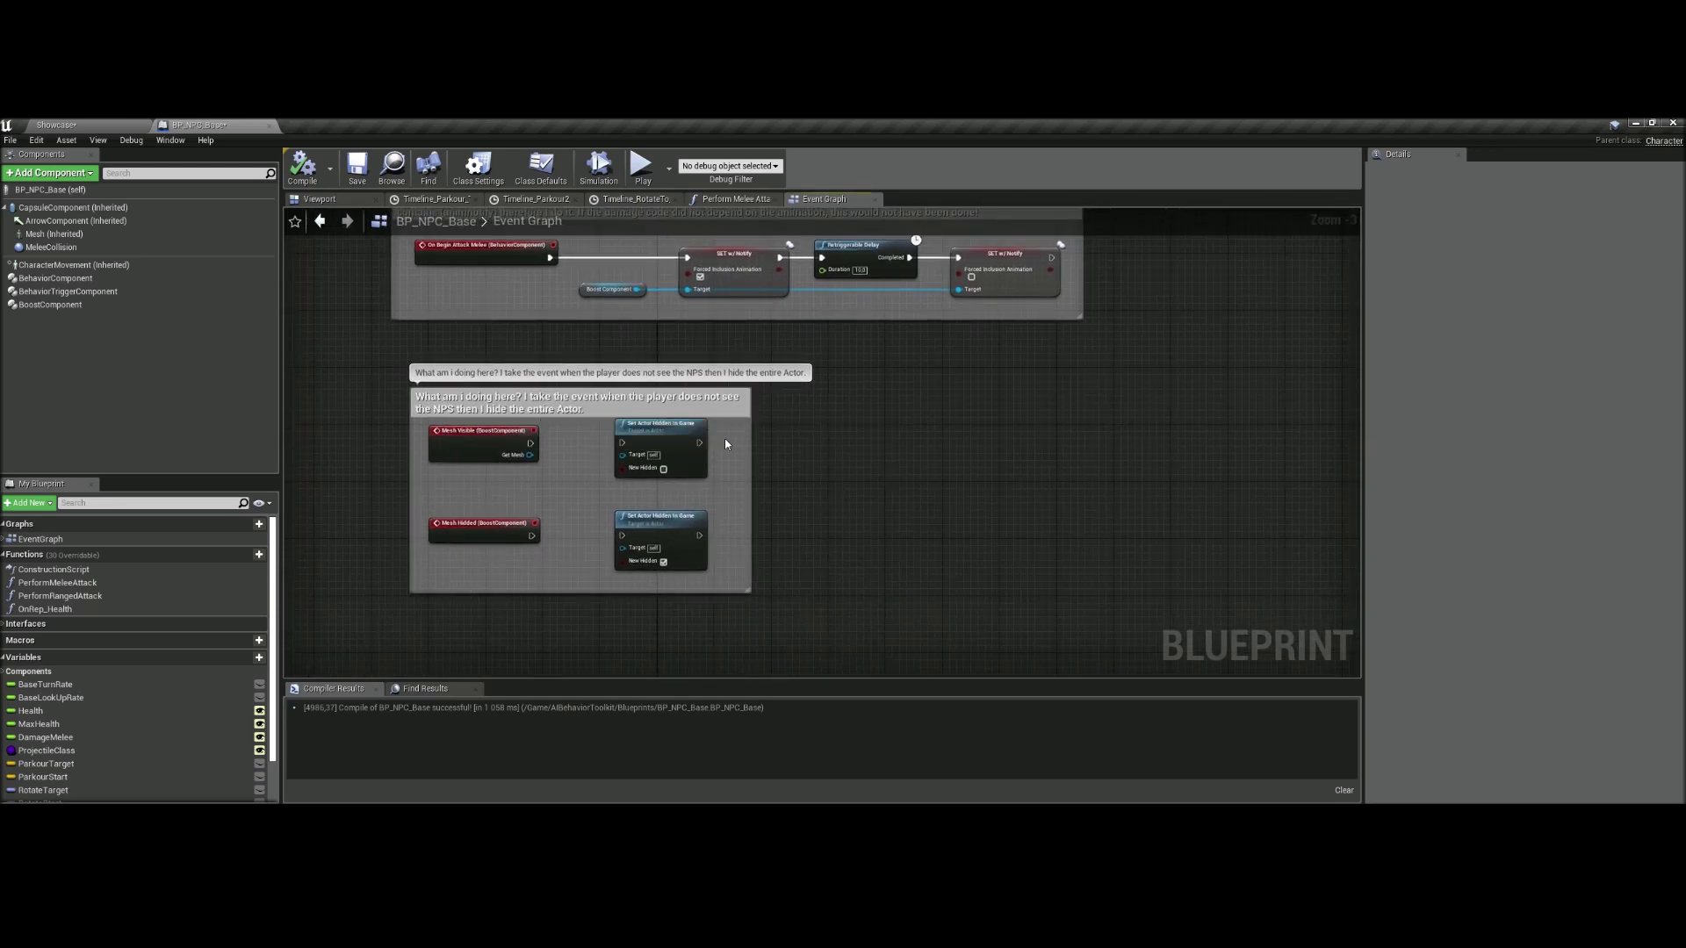
- Play the level, run the character past the NPC battle and far back beyond hiding distance to check the frame rate, and stop playing
click(75, 127)
click(723, 164)
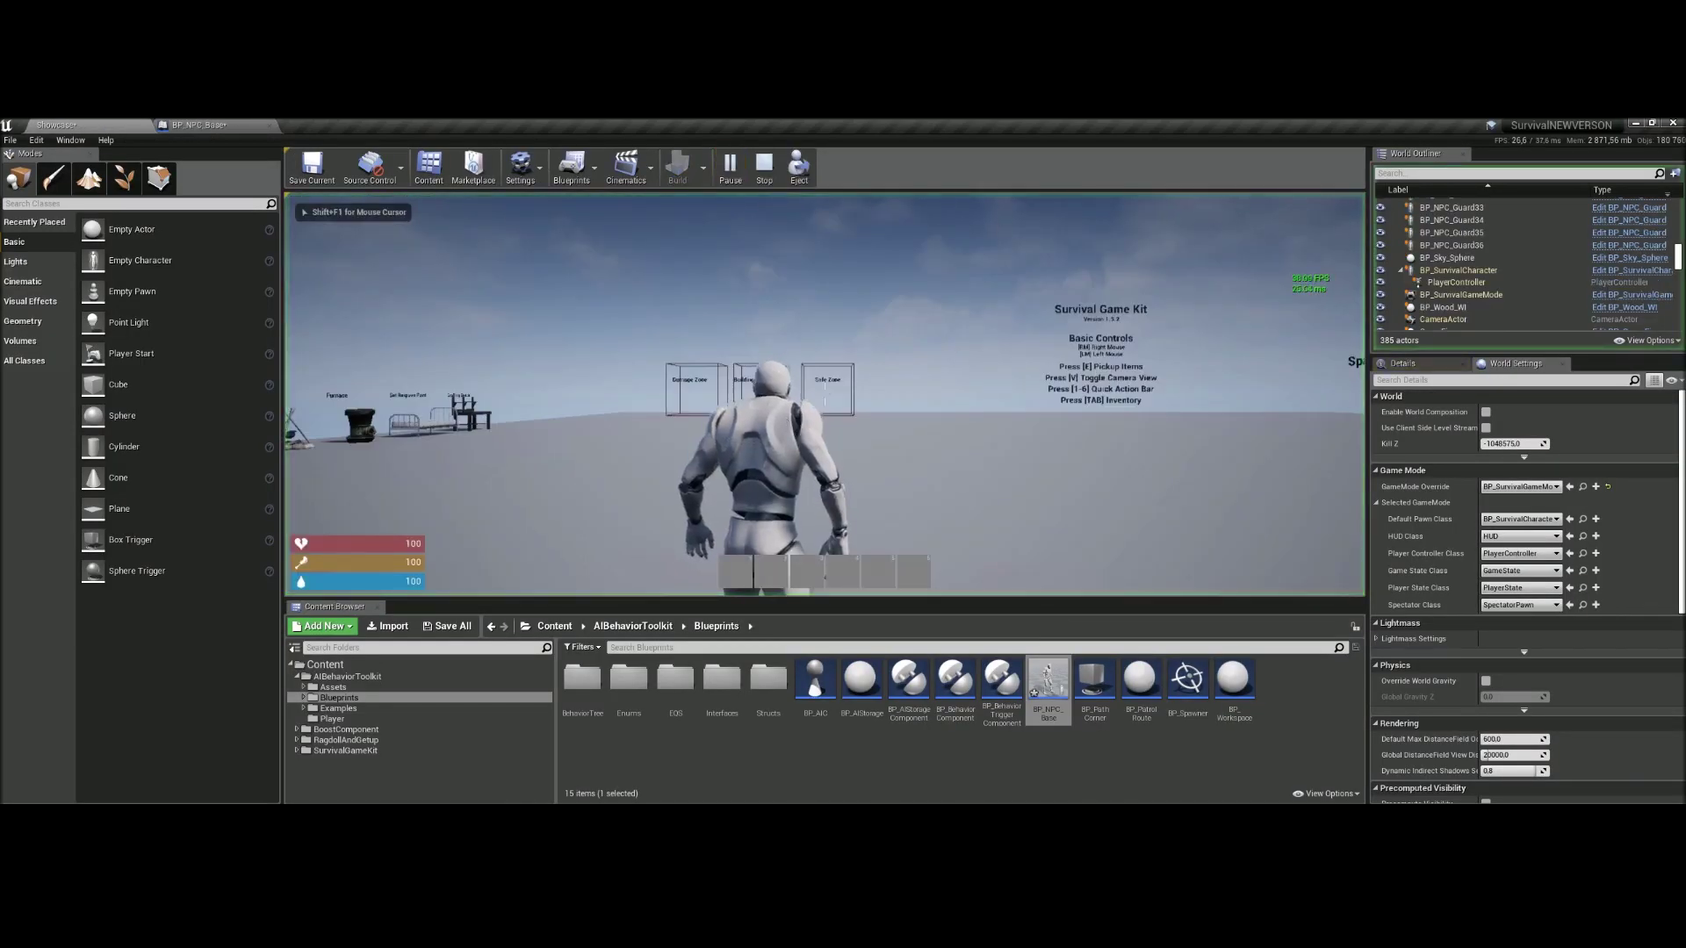
key(shift+w)
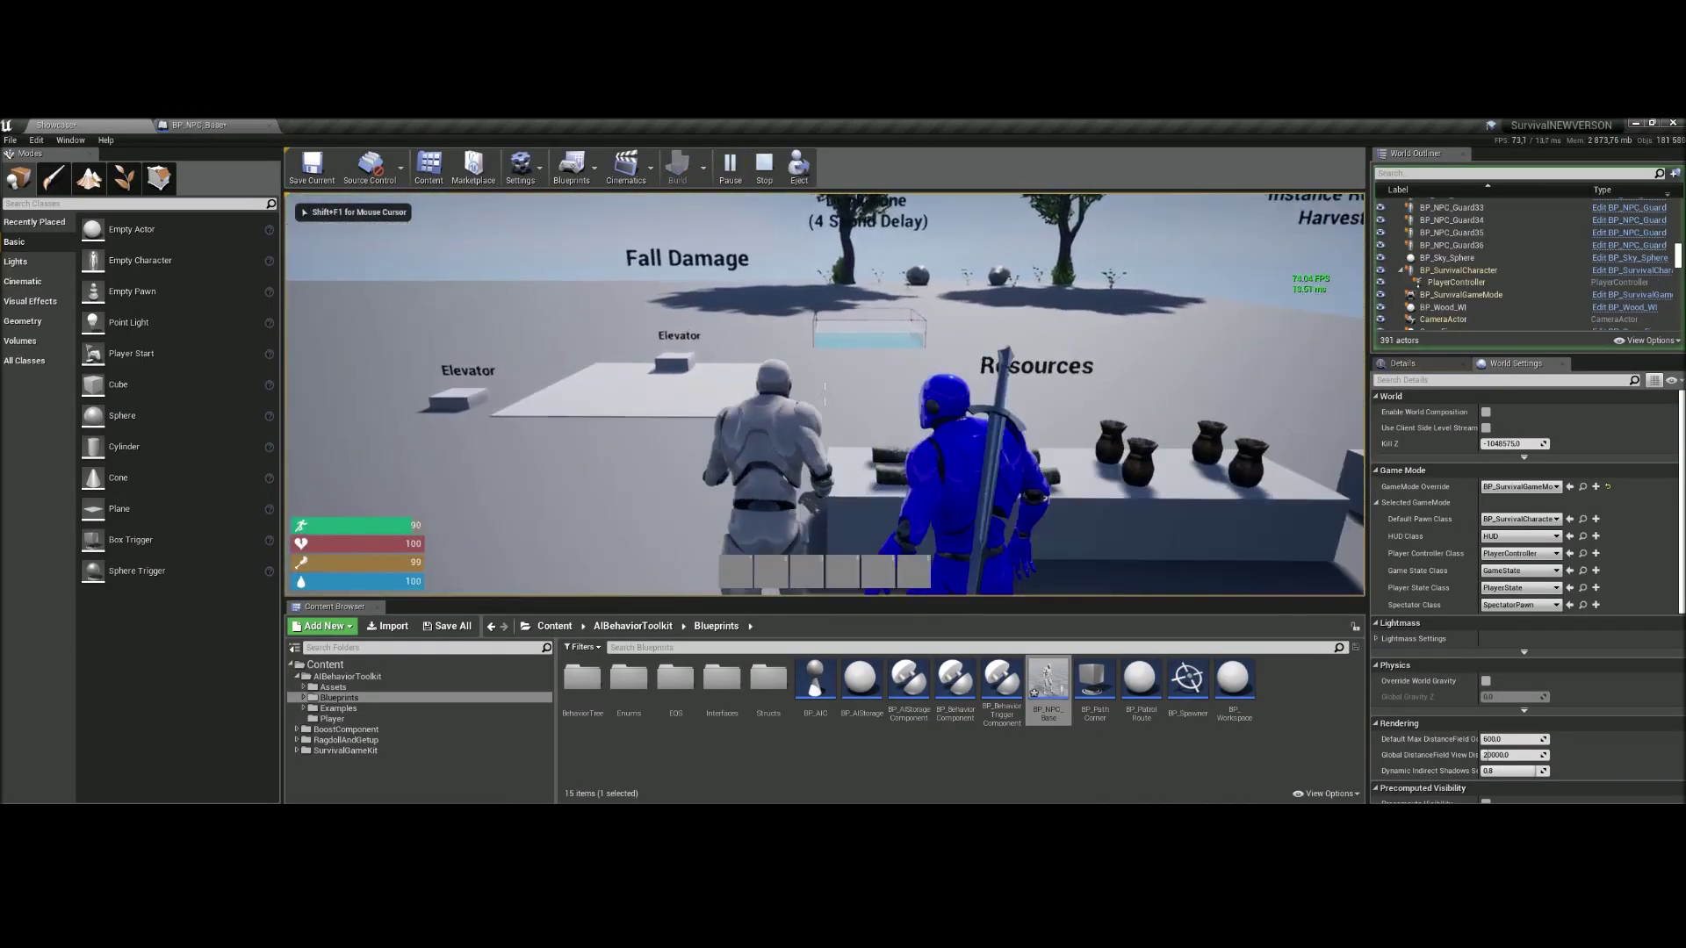
key(s)
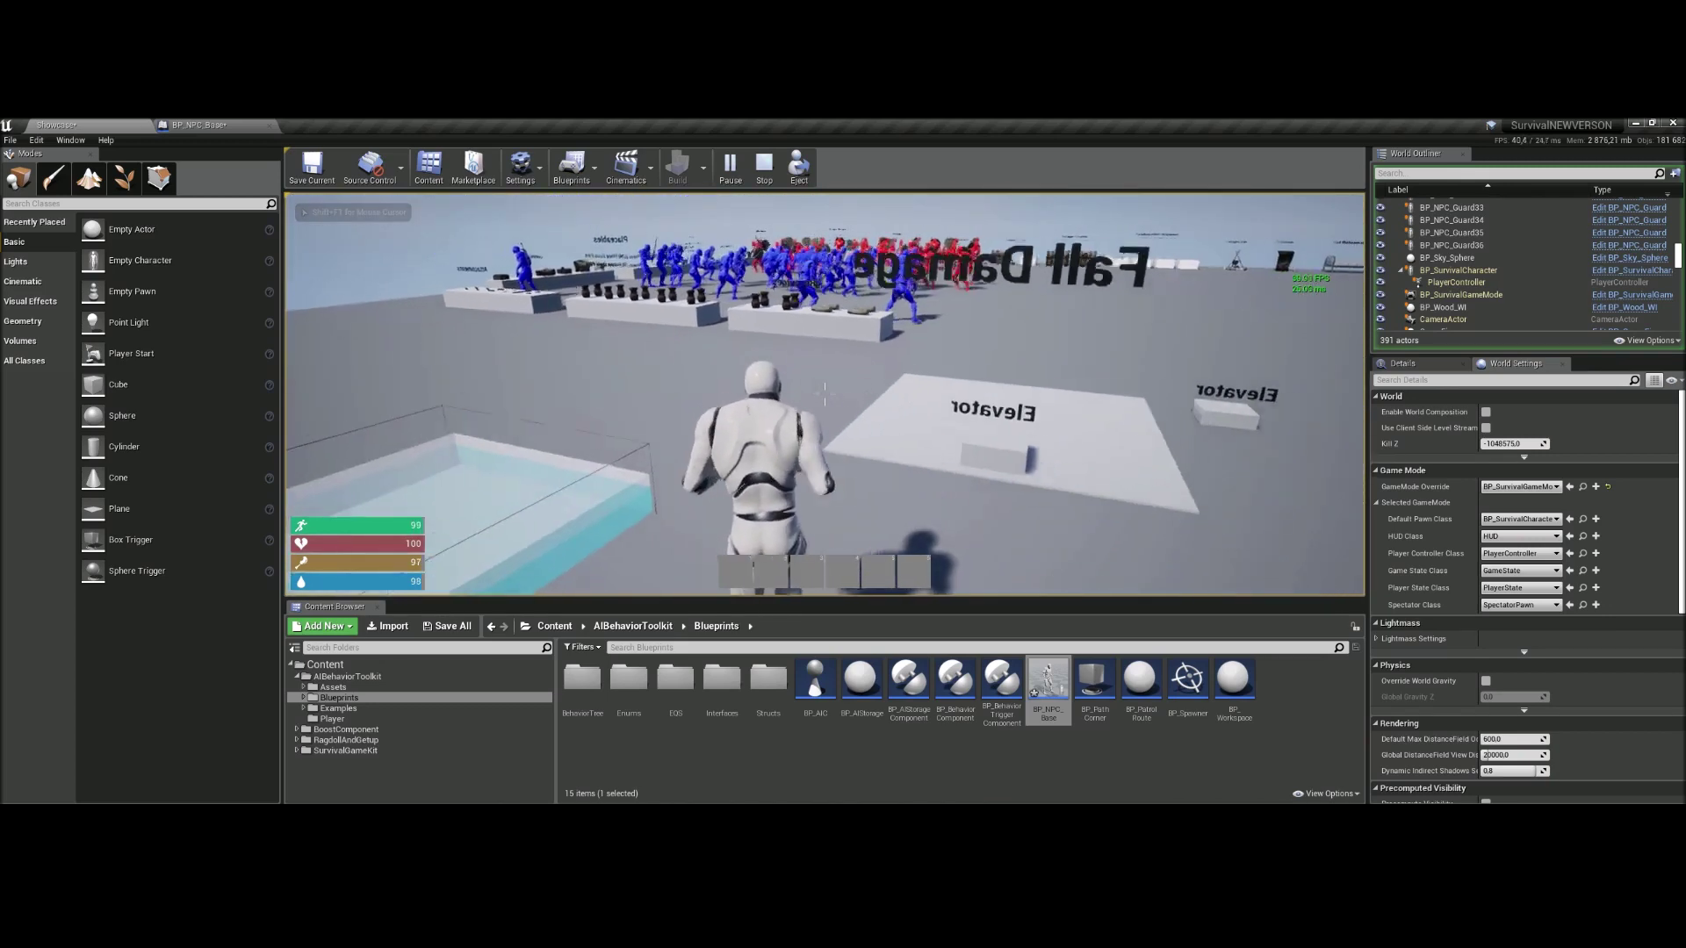
key(s)
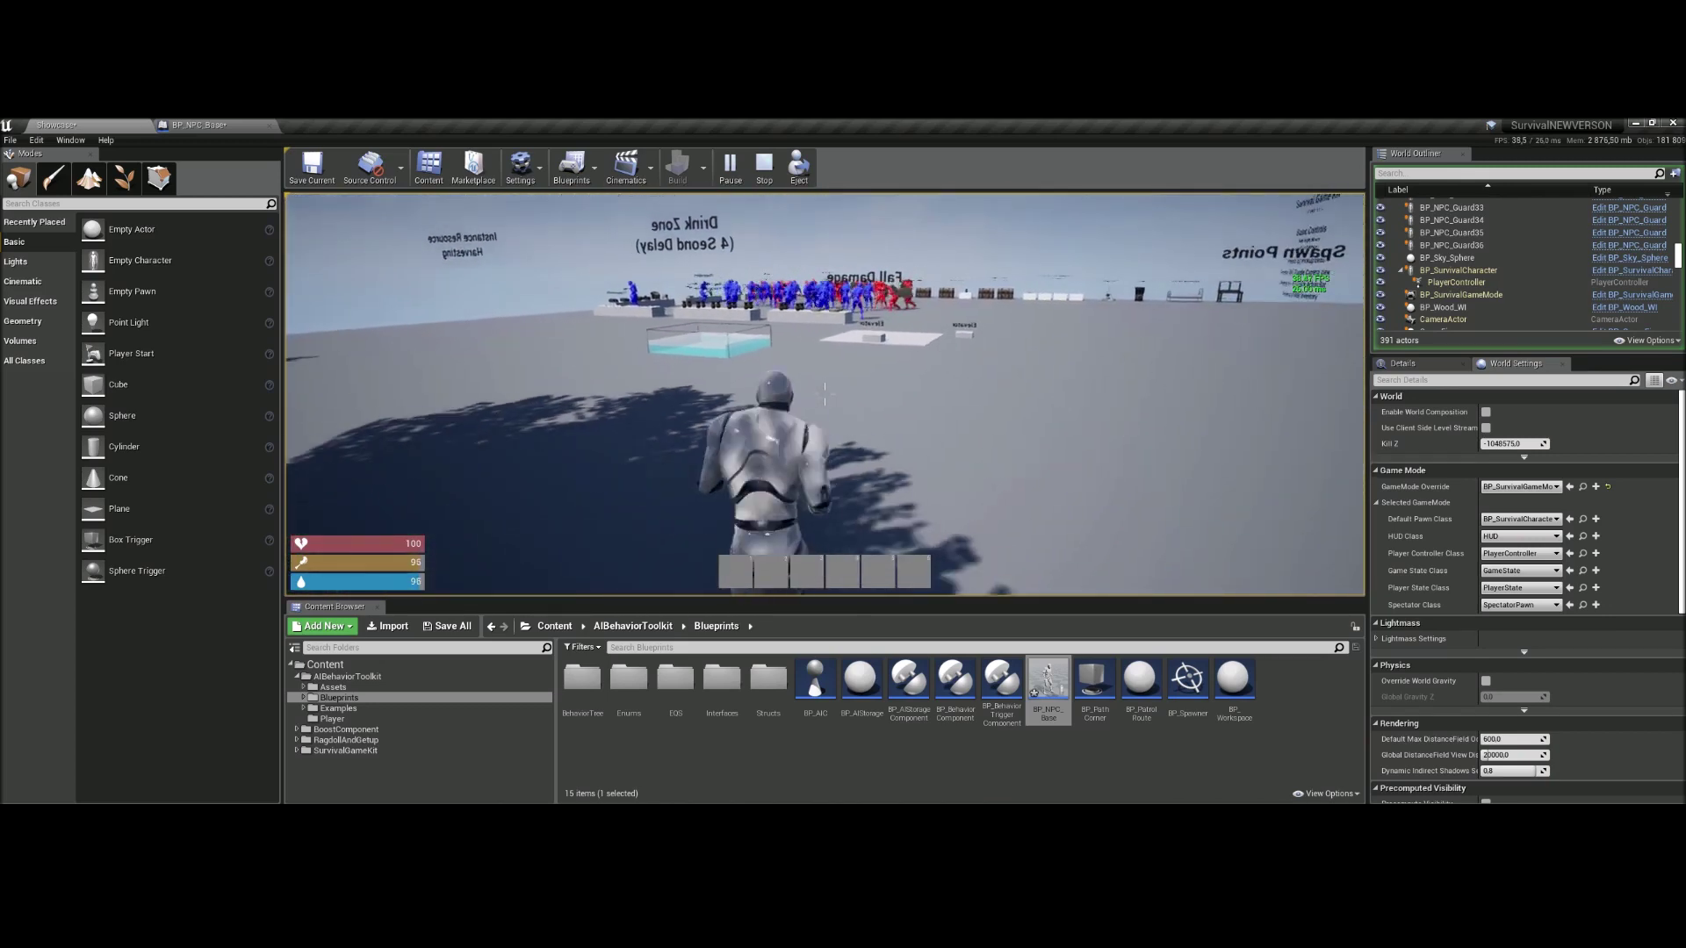
key(s)
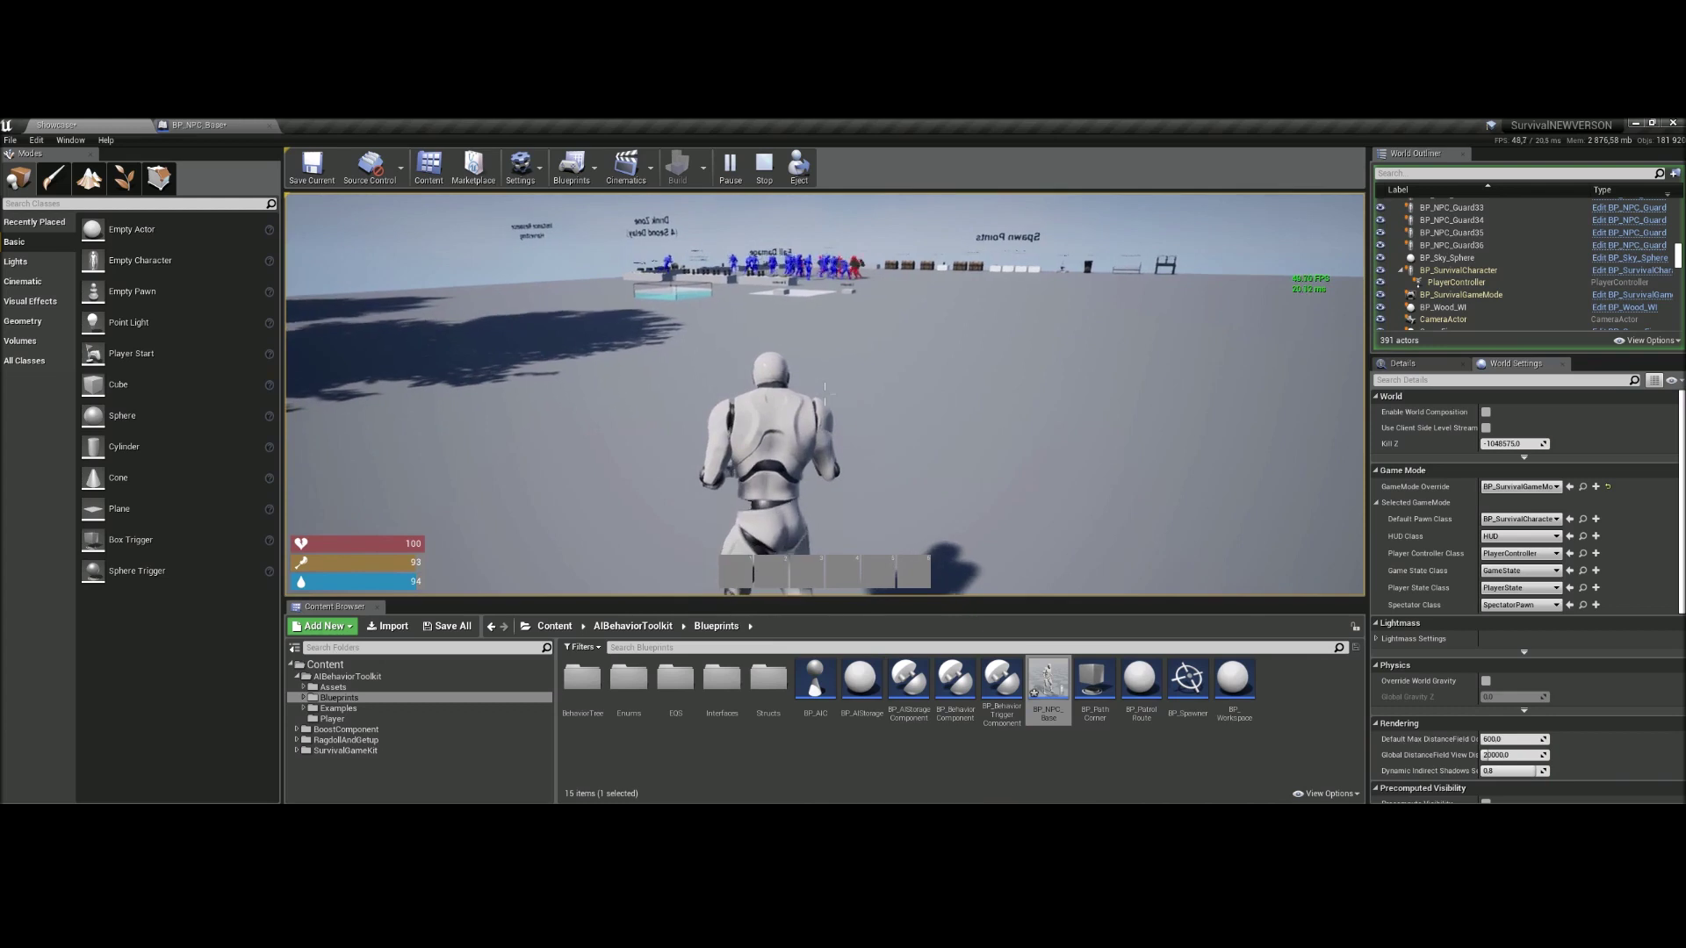
key(s)
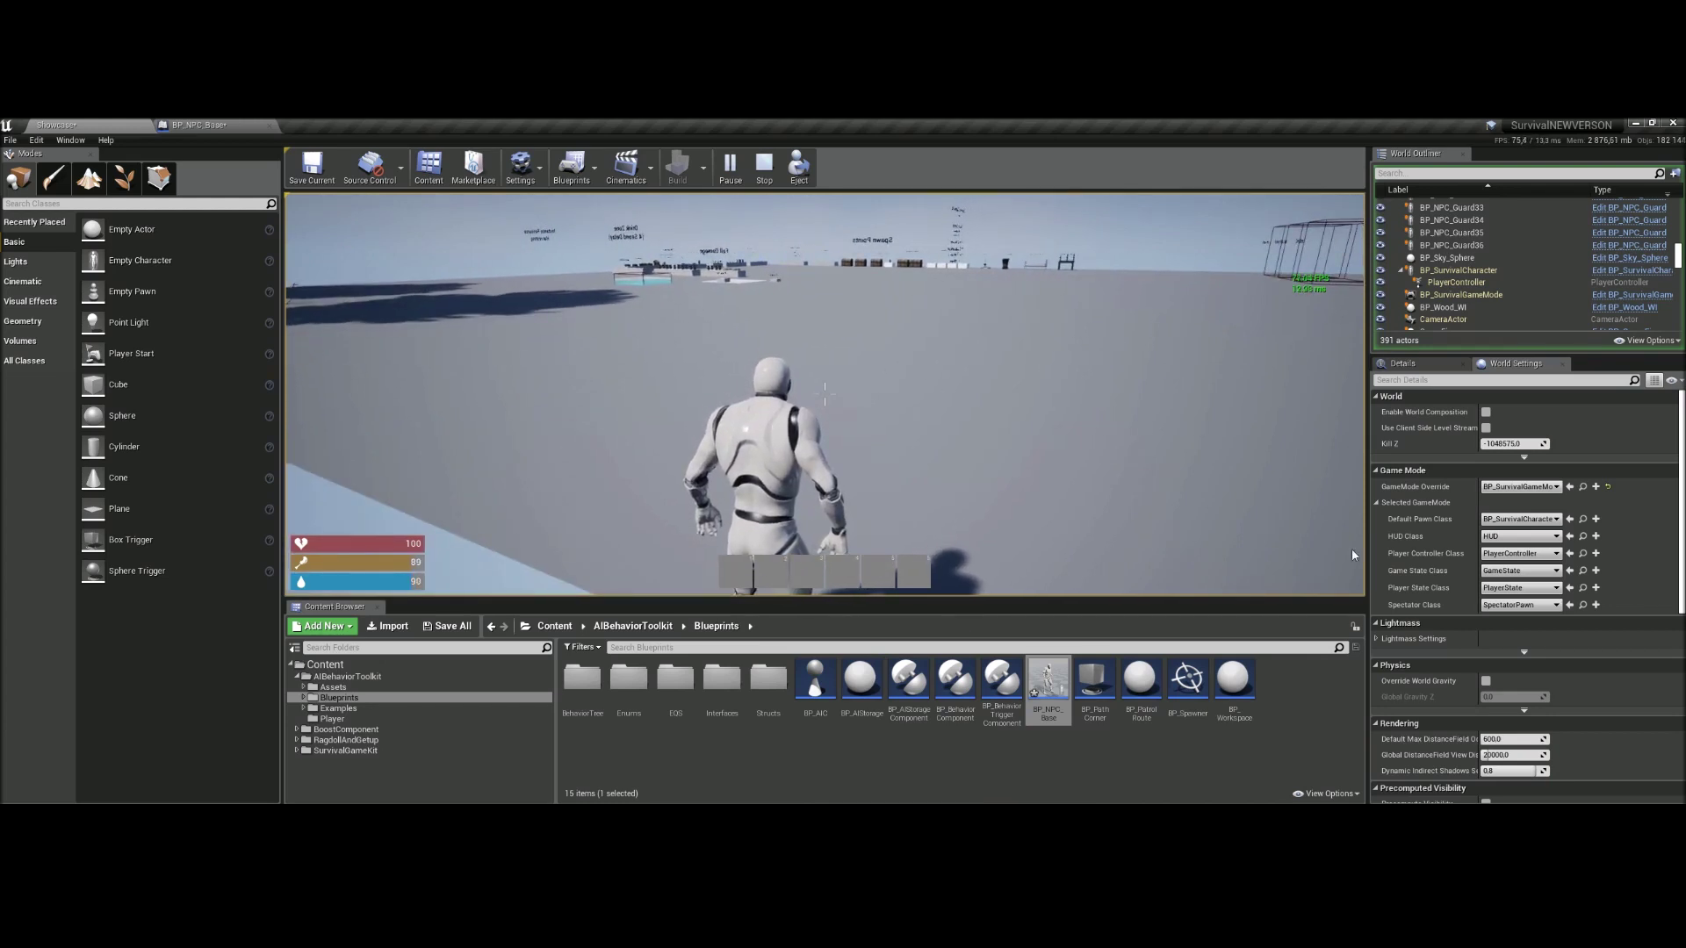
key(Escape)
- Add a basic-shape Cube component to BP_NPC_Base and keep its default name
click(206, 126)
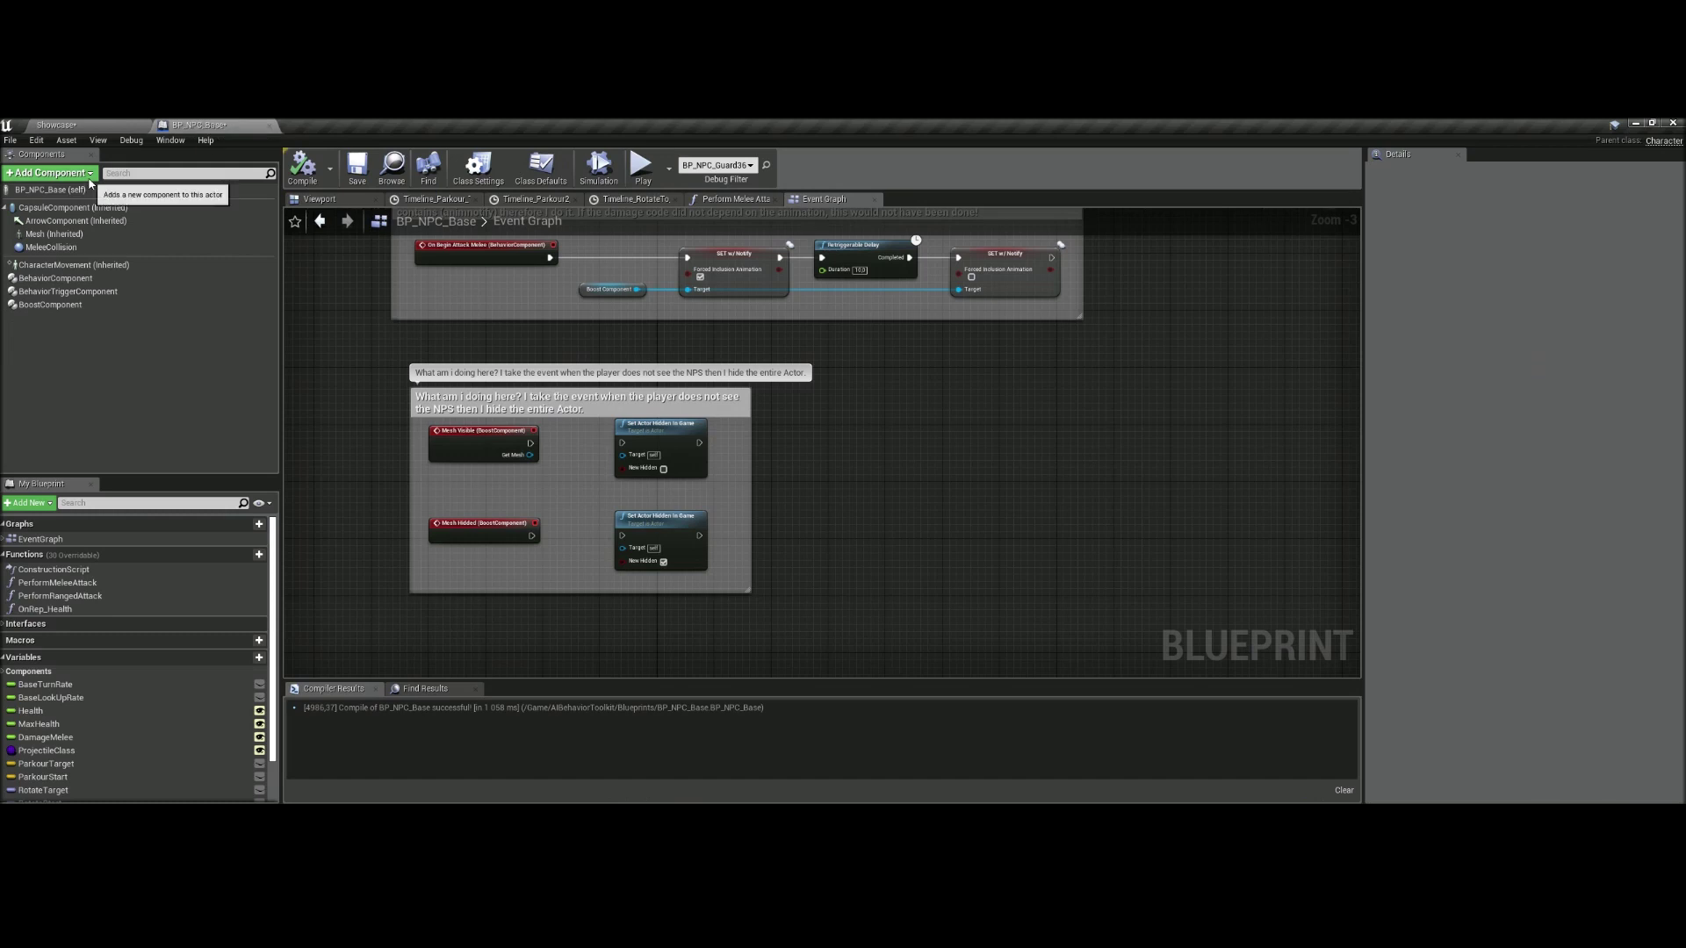
click(91, 173)
scroll(81, 397, down, 3)
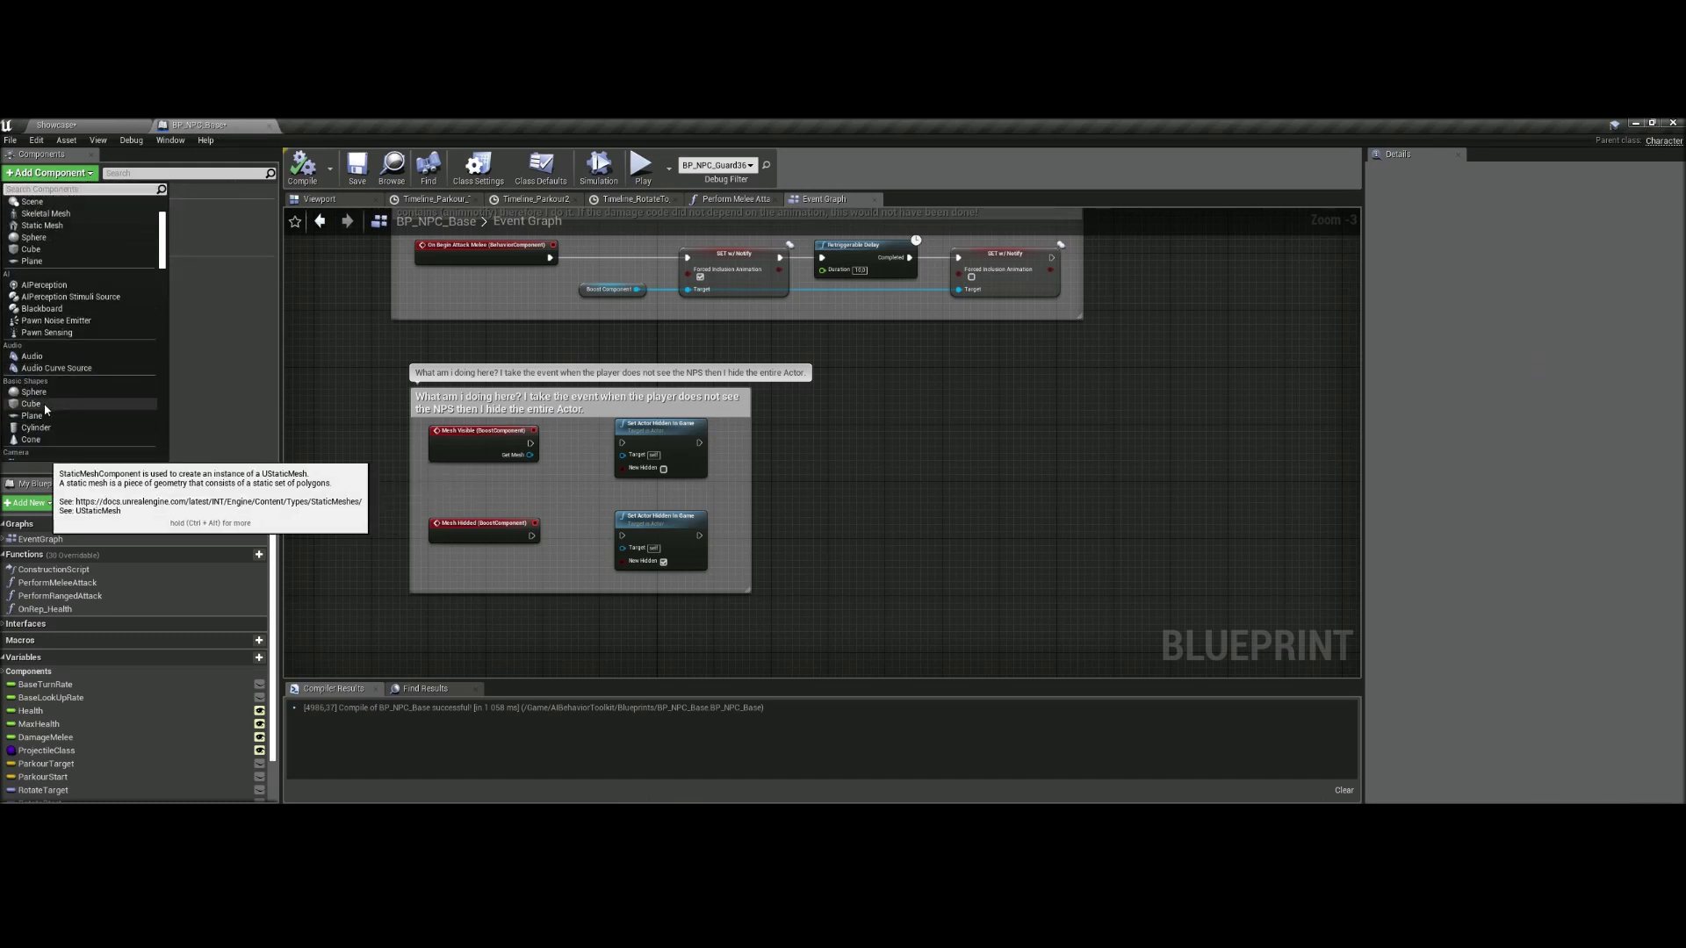
click(44, 403)
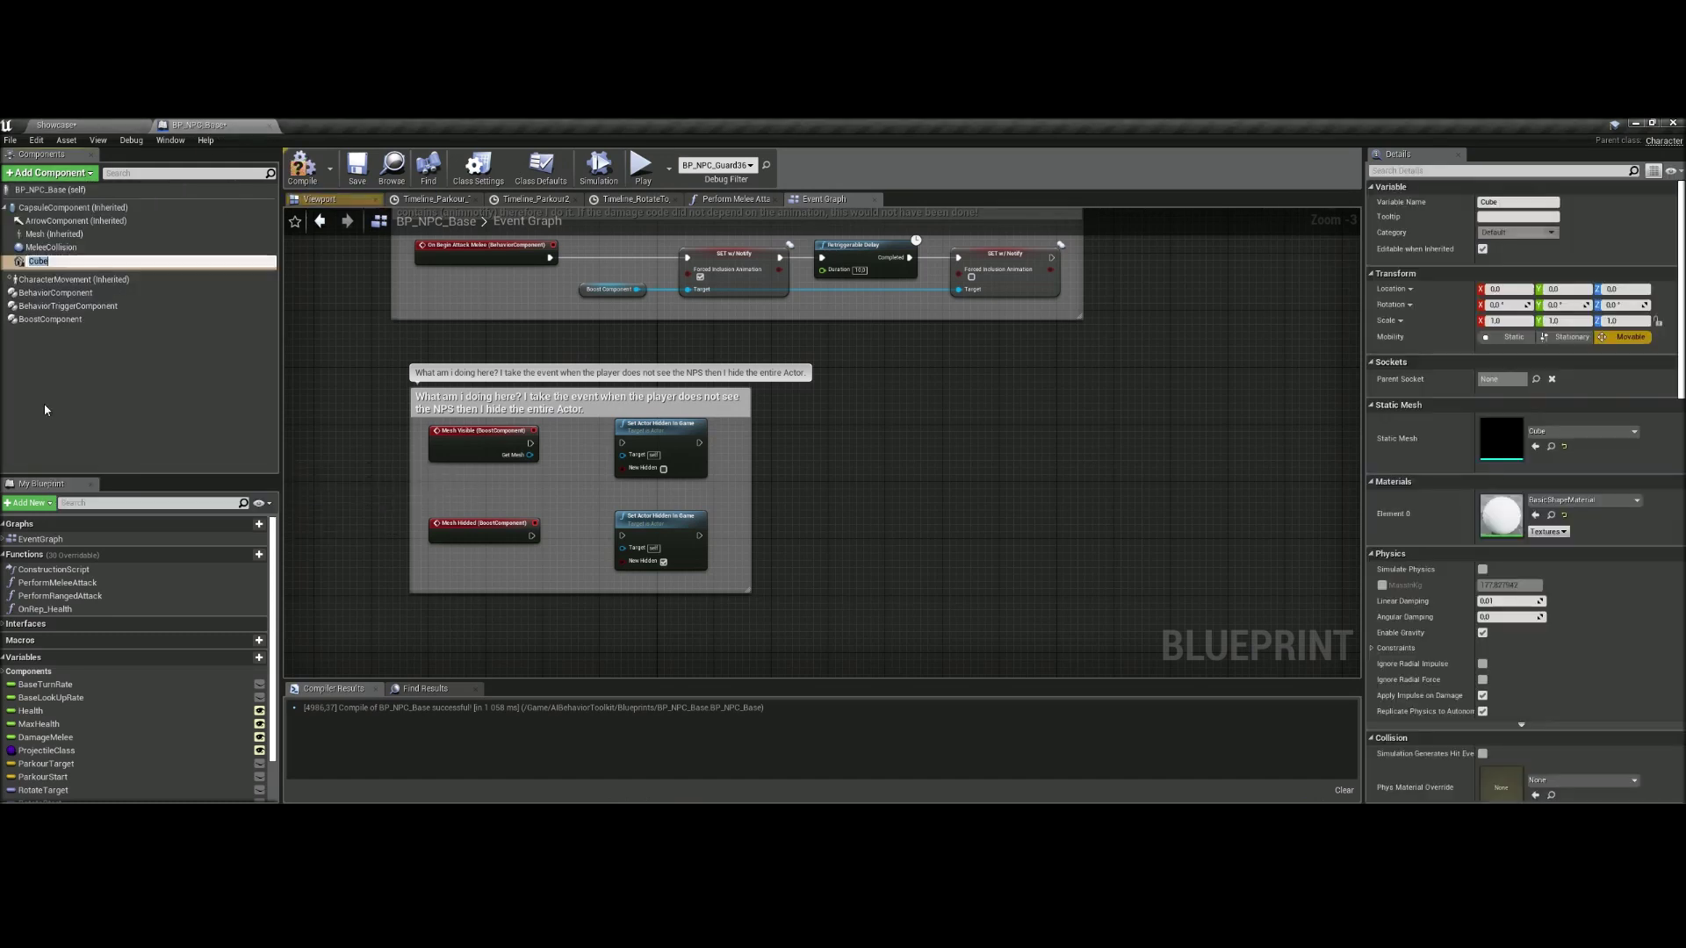
click(39, 261)
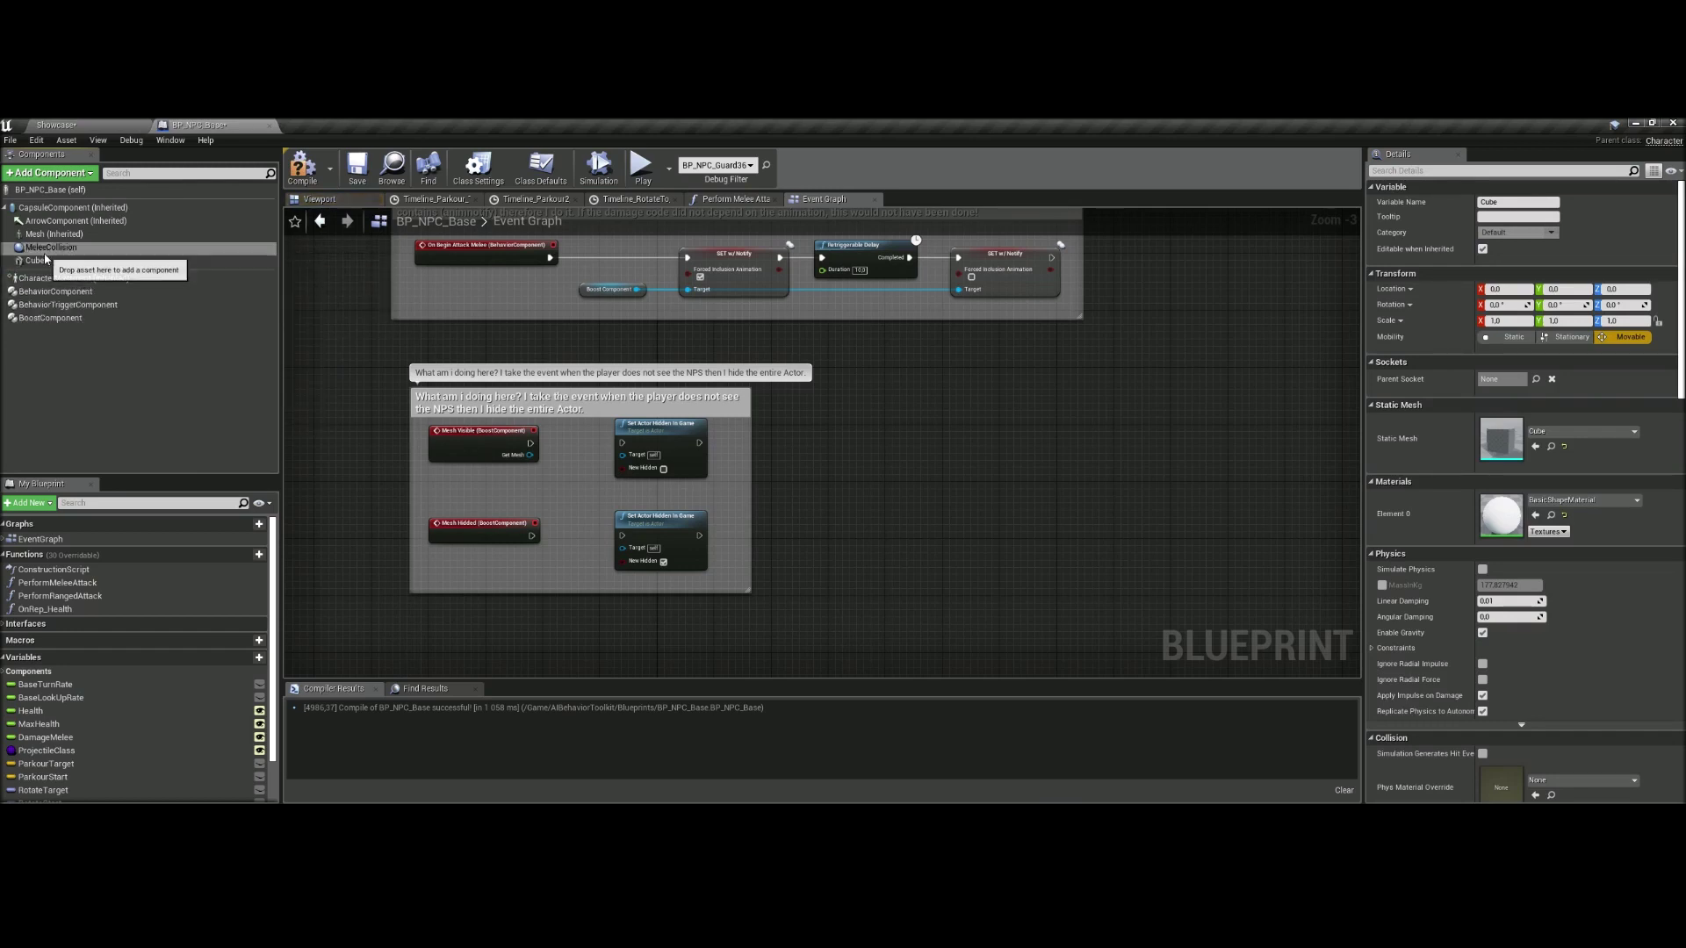
key(Return)
- Set the Cube's collision preset to NoCollision, disable Generate Overlap Events, and compile BP_NPC_Base
scroll(1680, 397, down, 7)
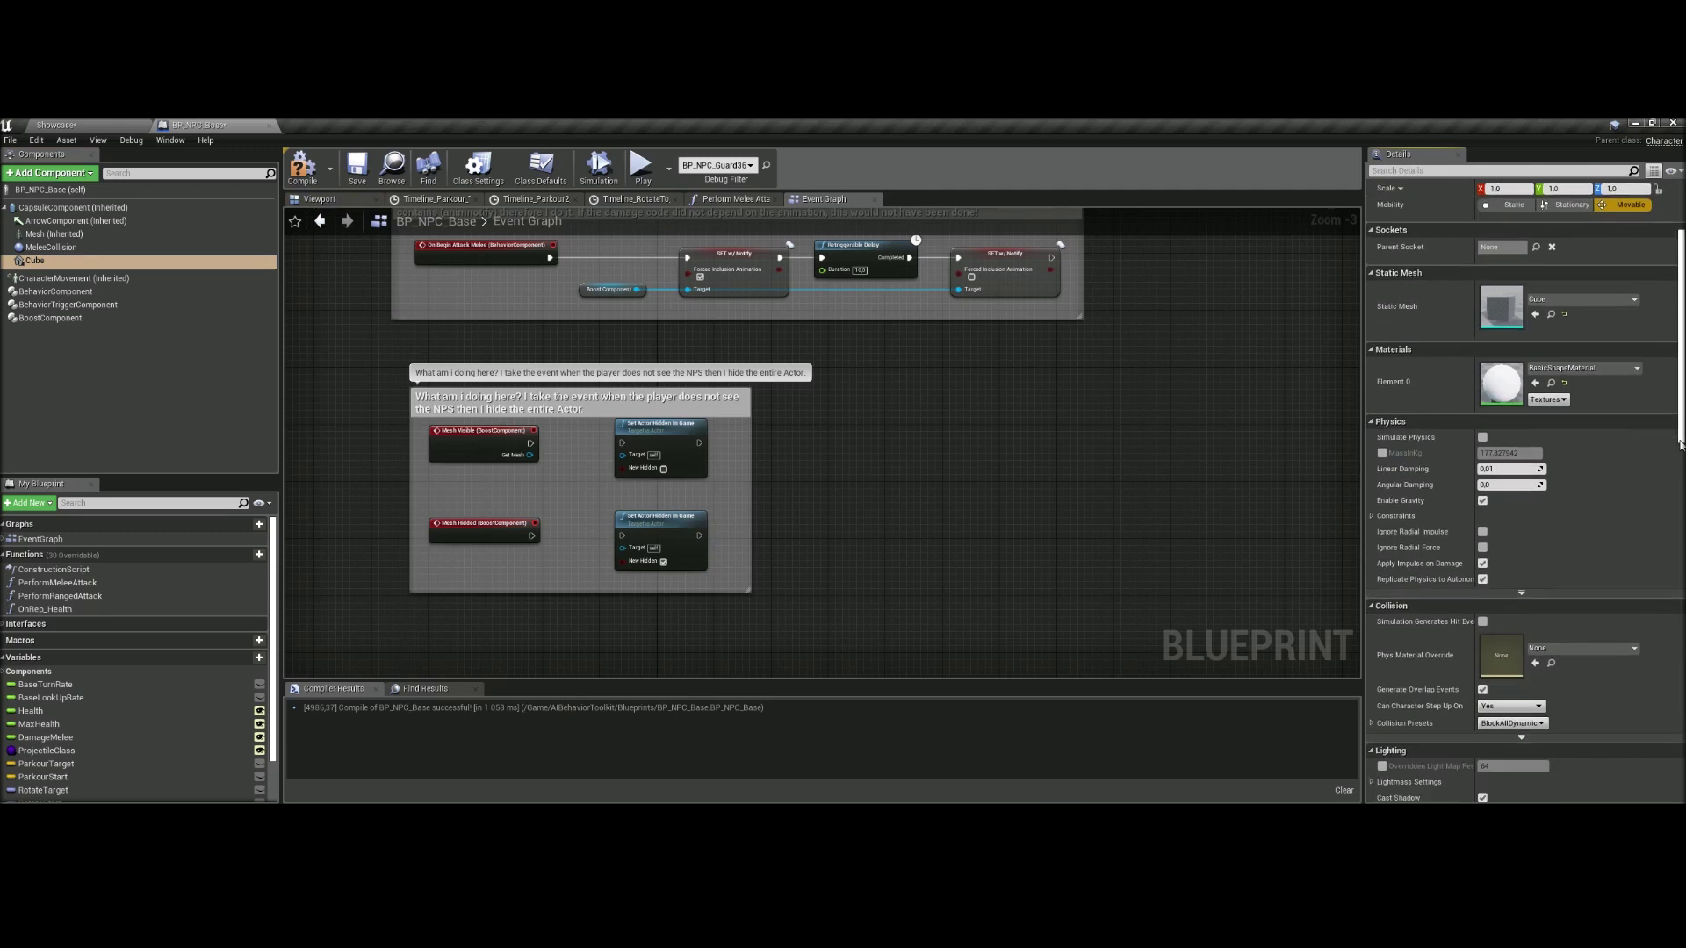
click(1510, 551)
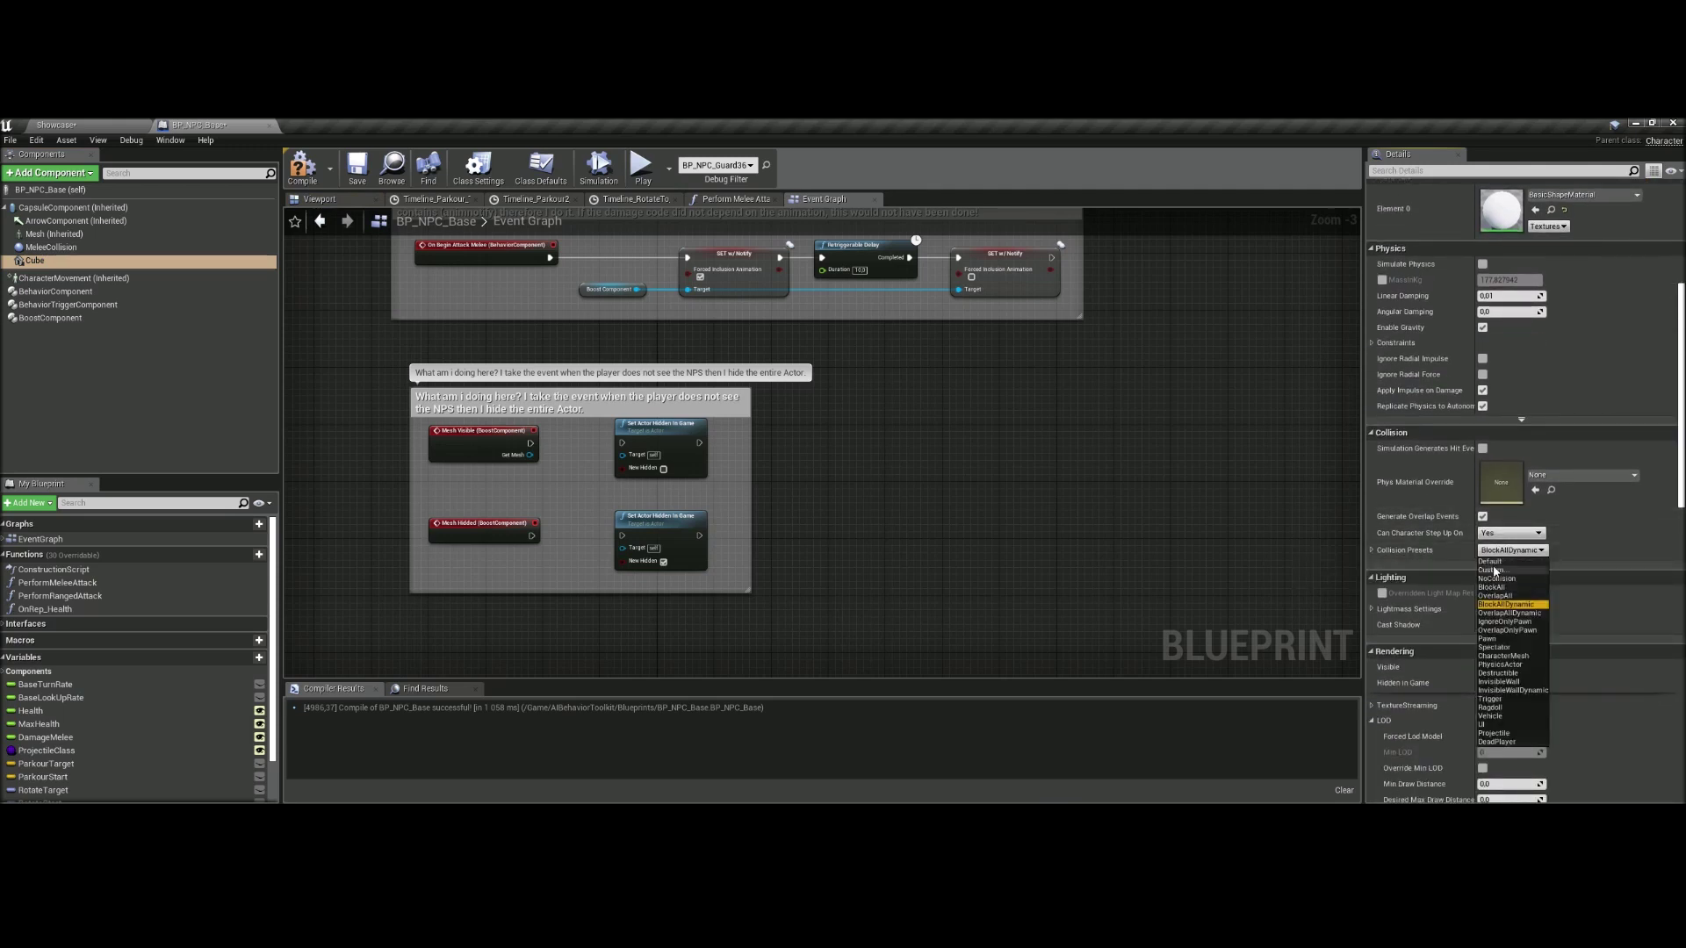
click(1496, 579)
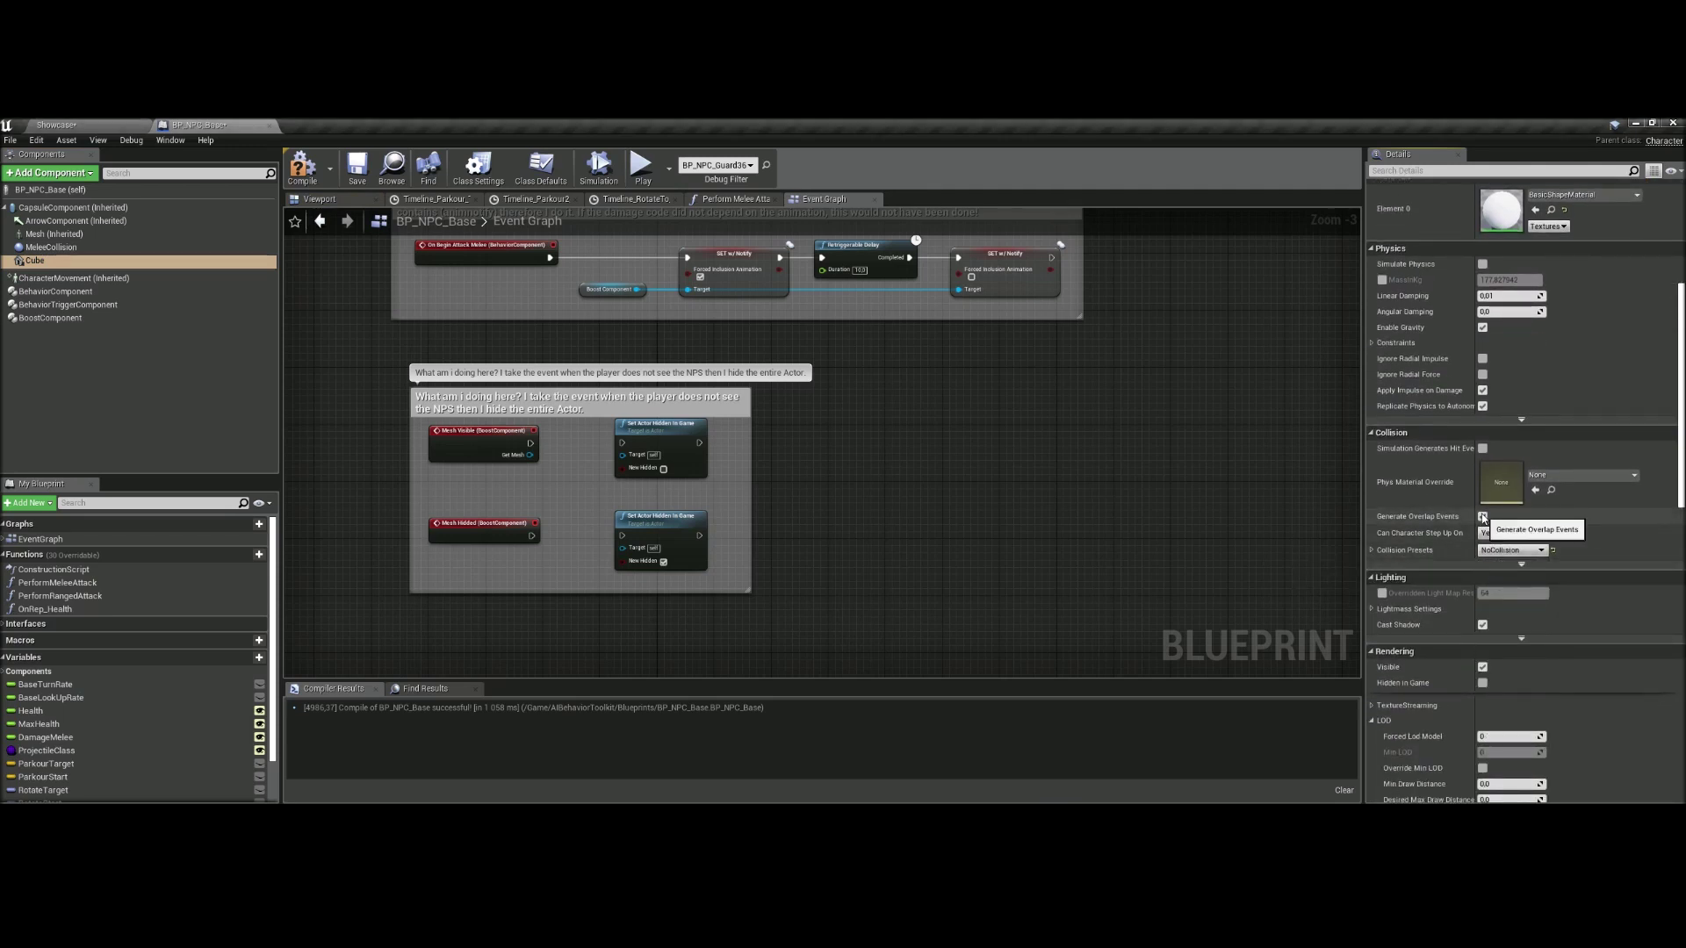
click(303, 173)
click(321, 199)
- Play the level, eject to an overhead view, and move the player character away from the cube-bearing NPCs to observe their visibility
click(90, 124)
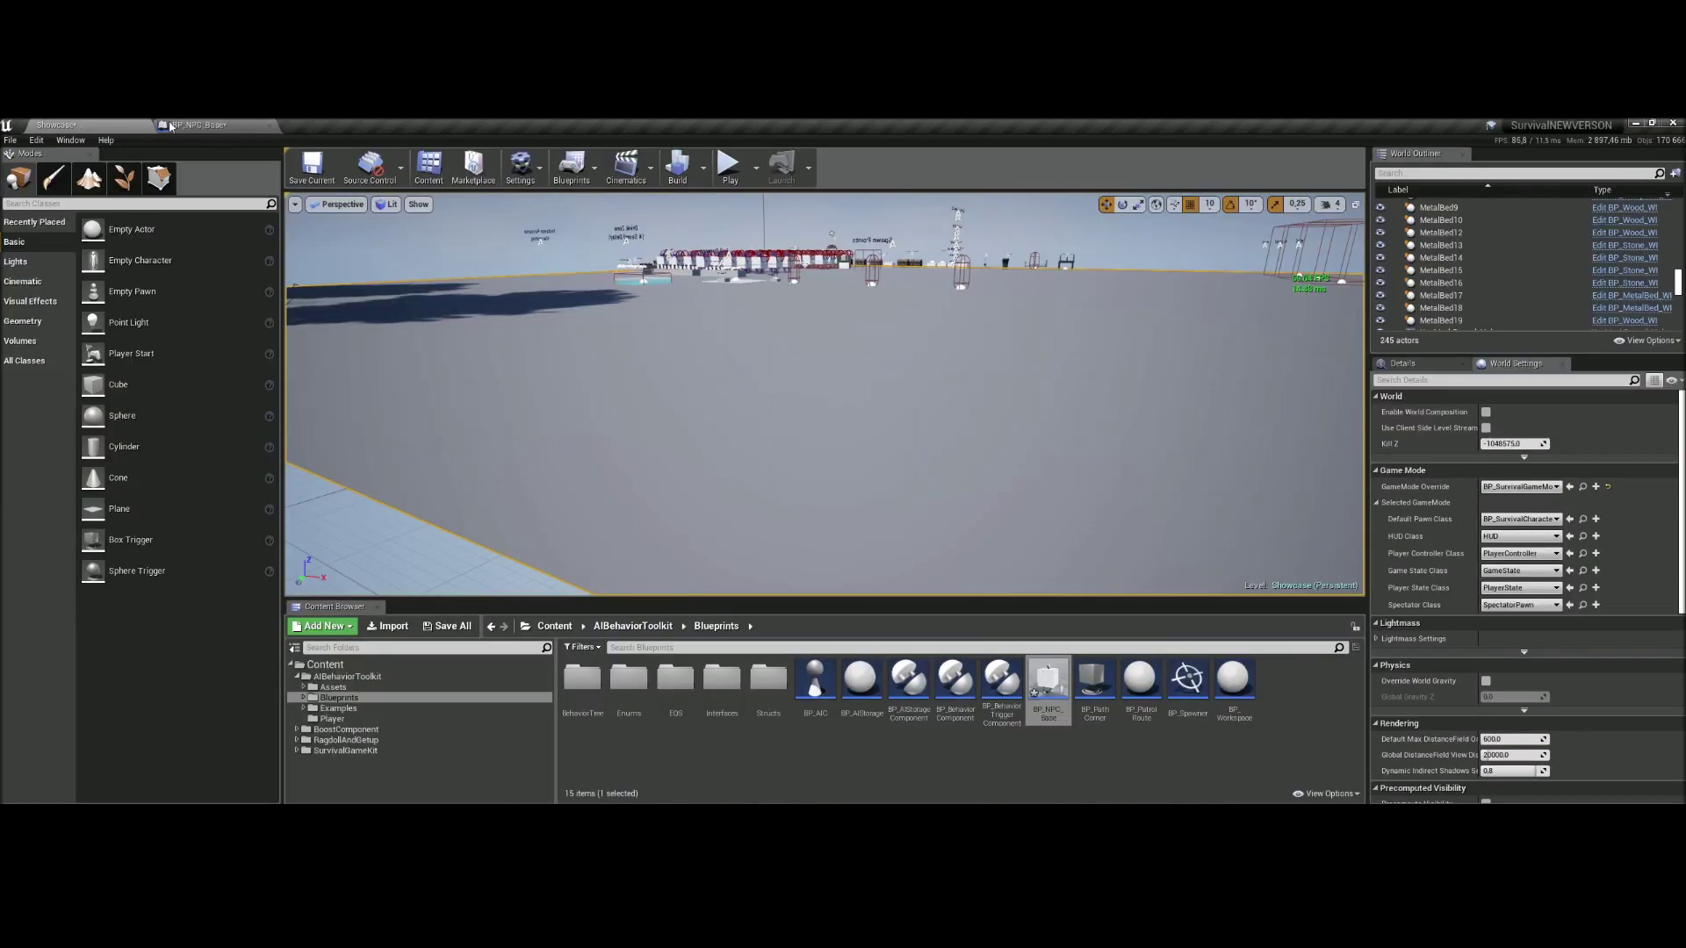
click(728, 167)
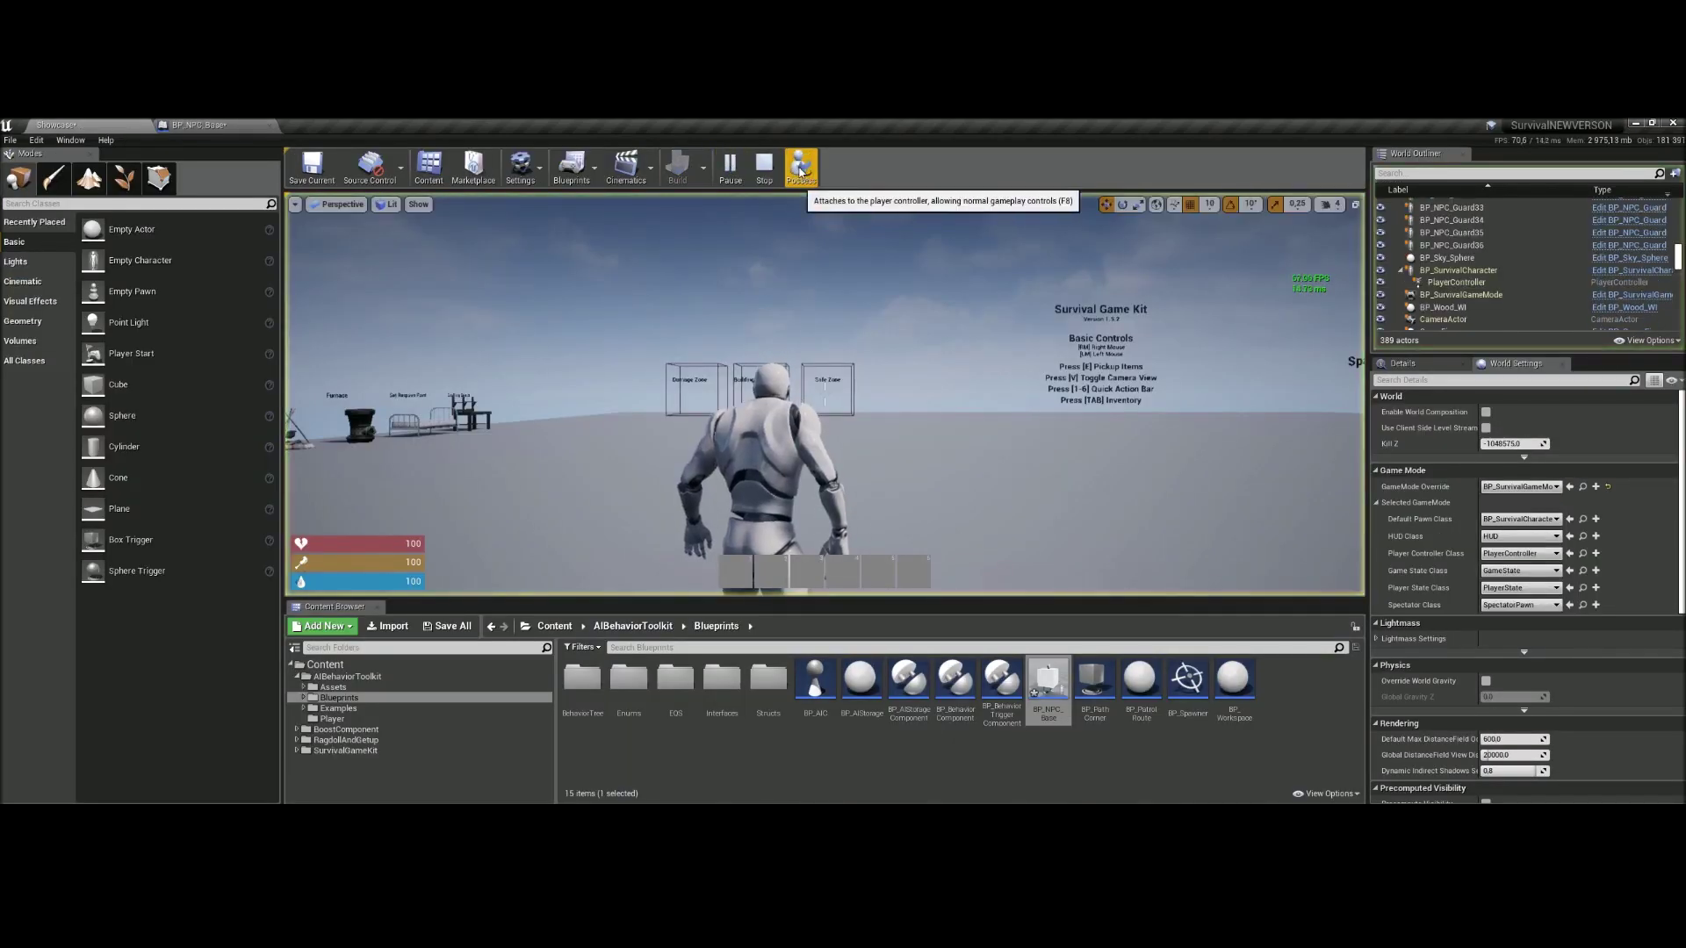
key(s)
right_drag(748, 290, 748, 395)
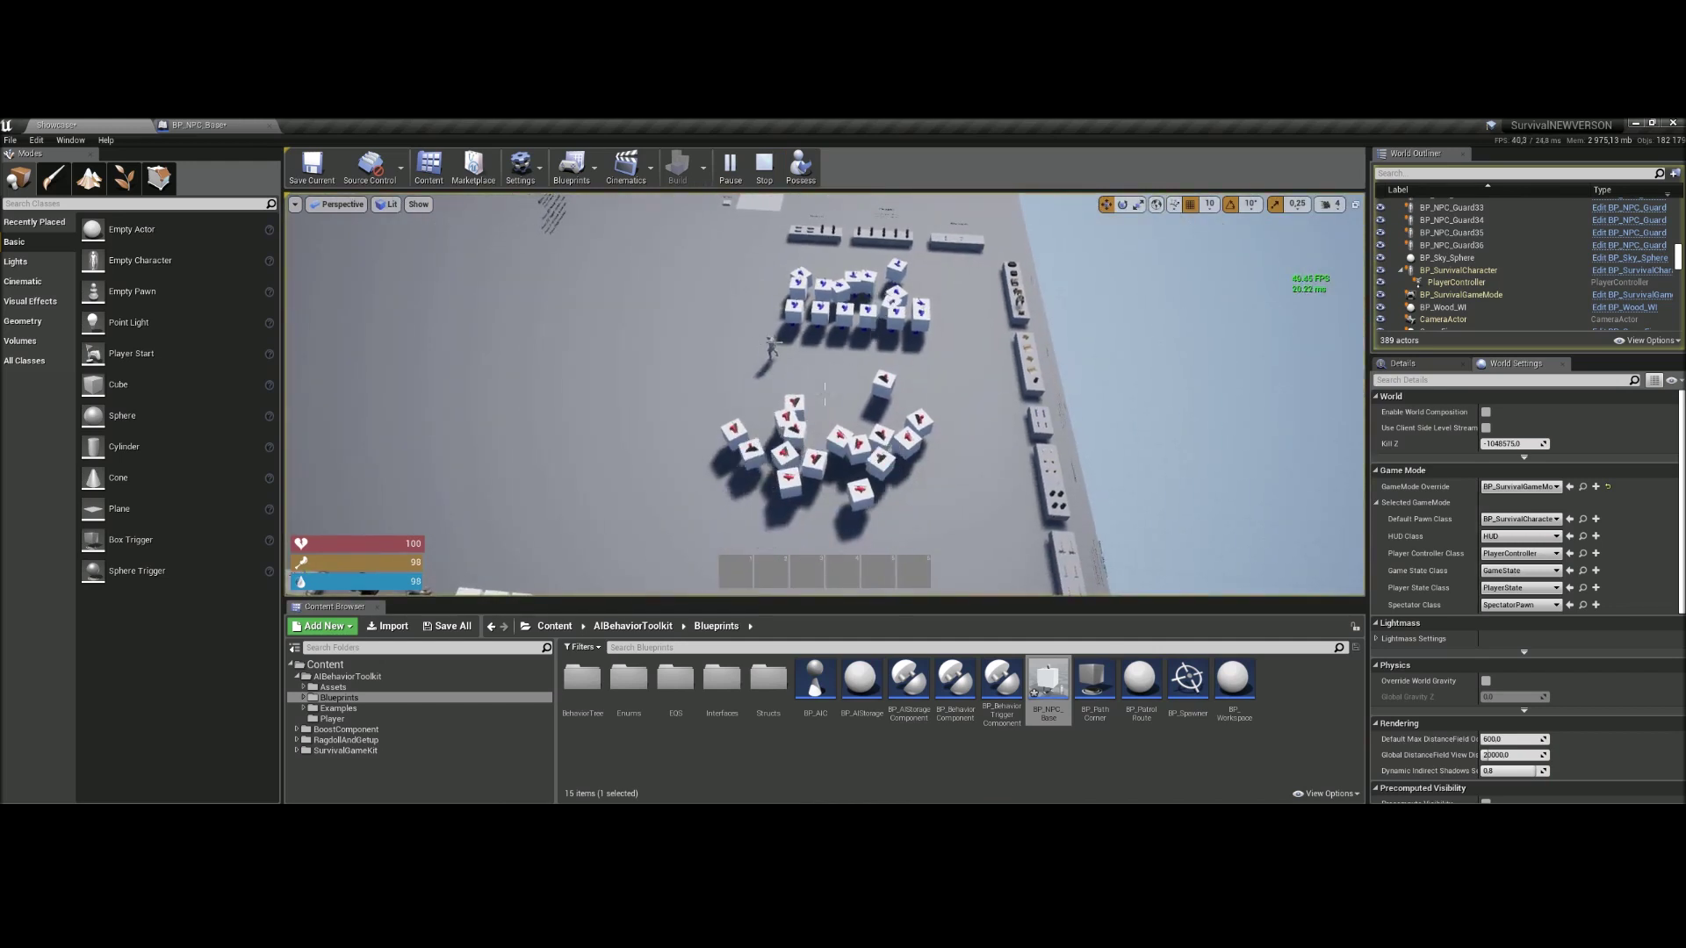
click(767, 345)
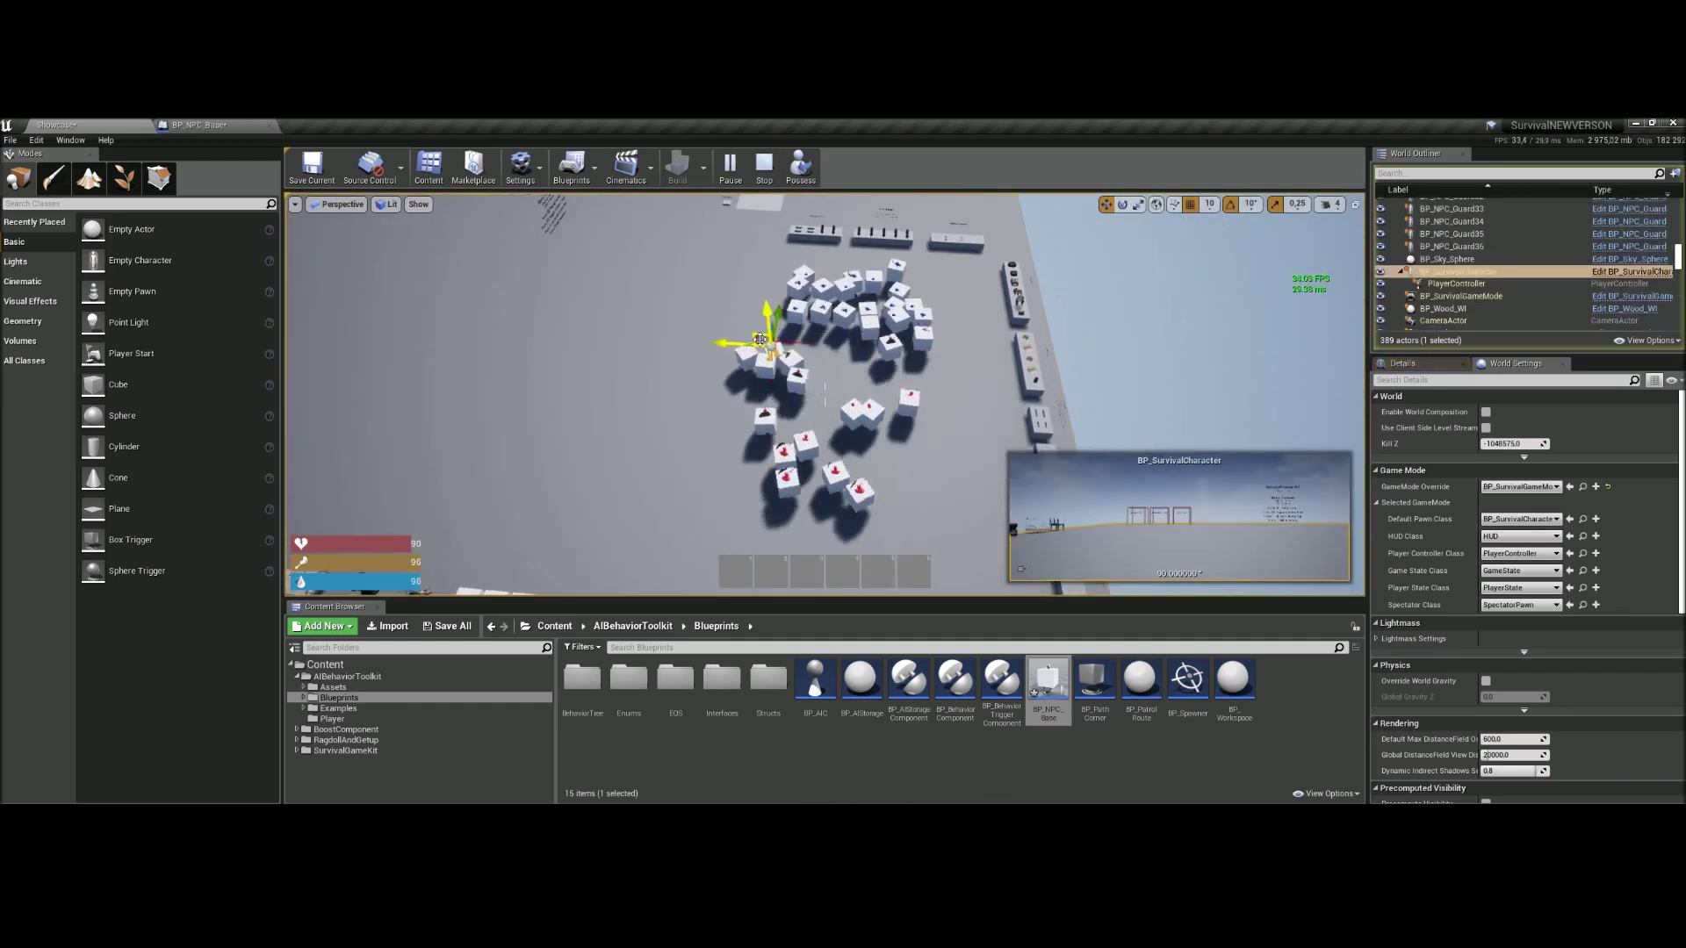
drag(761, 340, 479, 292)
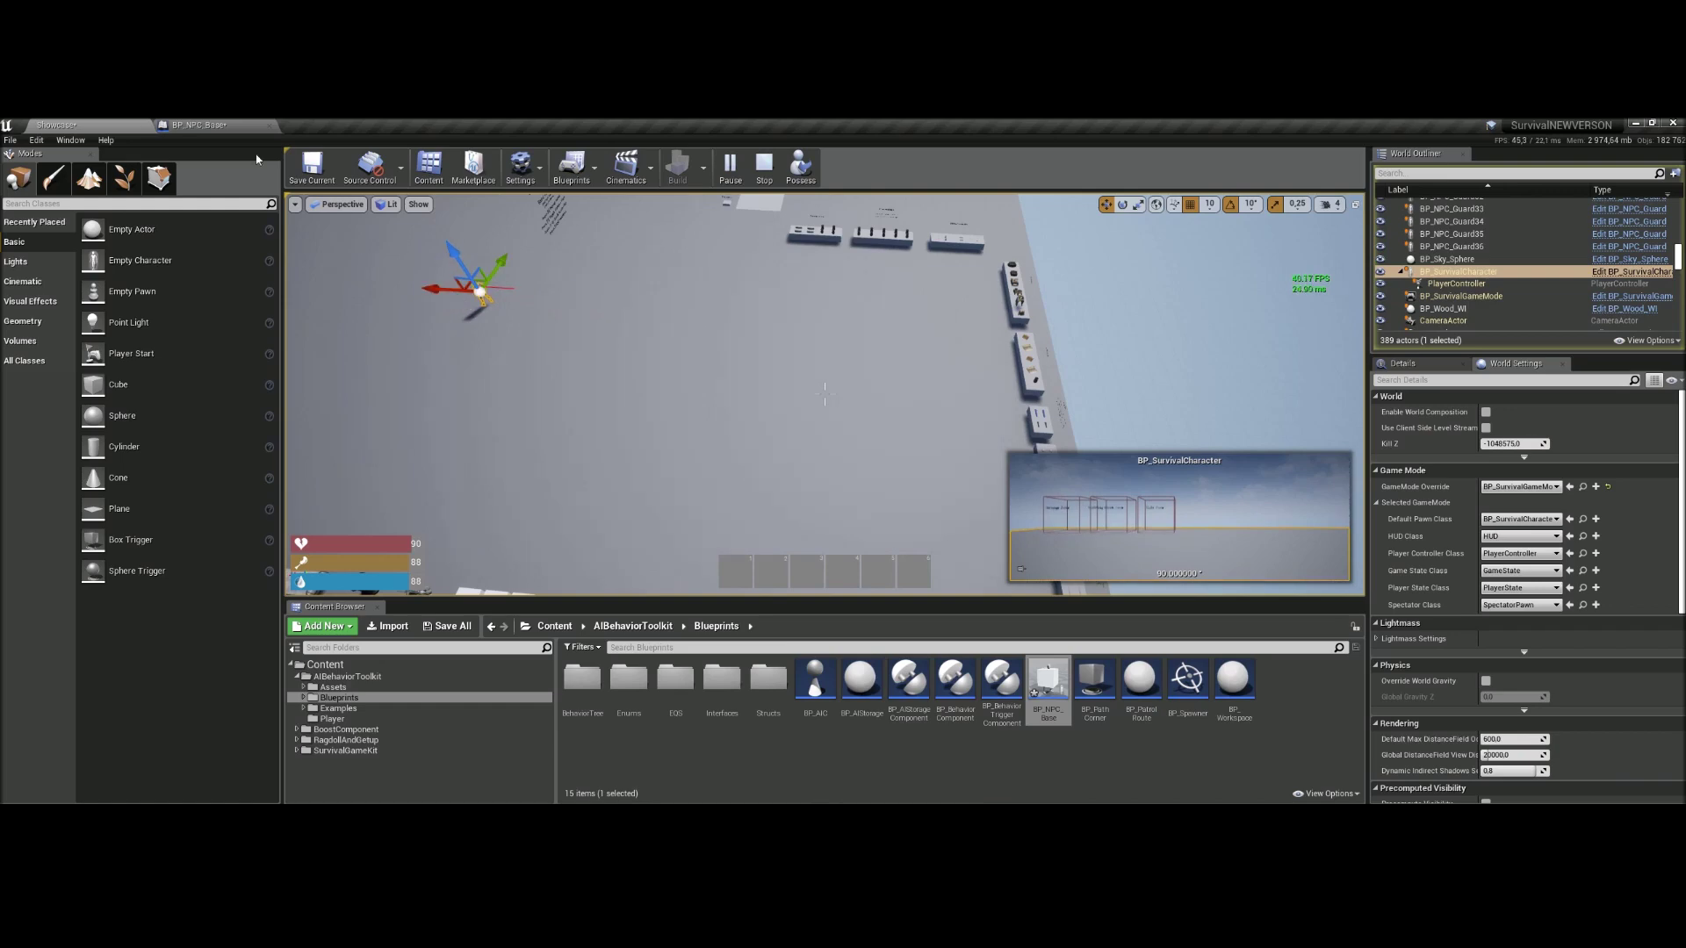
- Disconnect the On Begin Attack Melee event from its SET w/ Notify node in BP_NPC_Base, compile, and play the level again
click(200, 124)
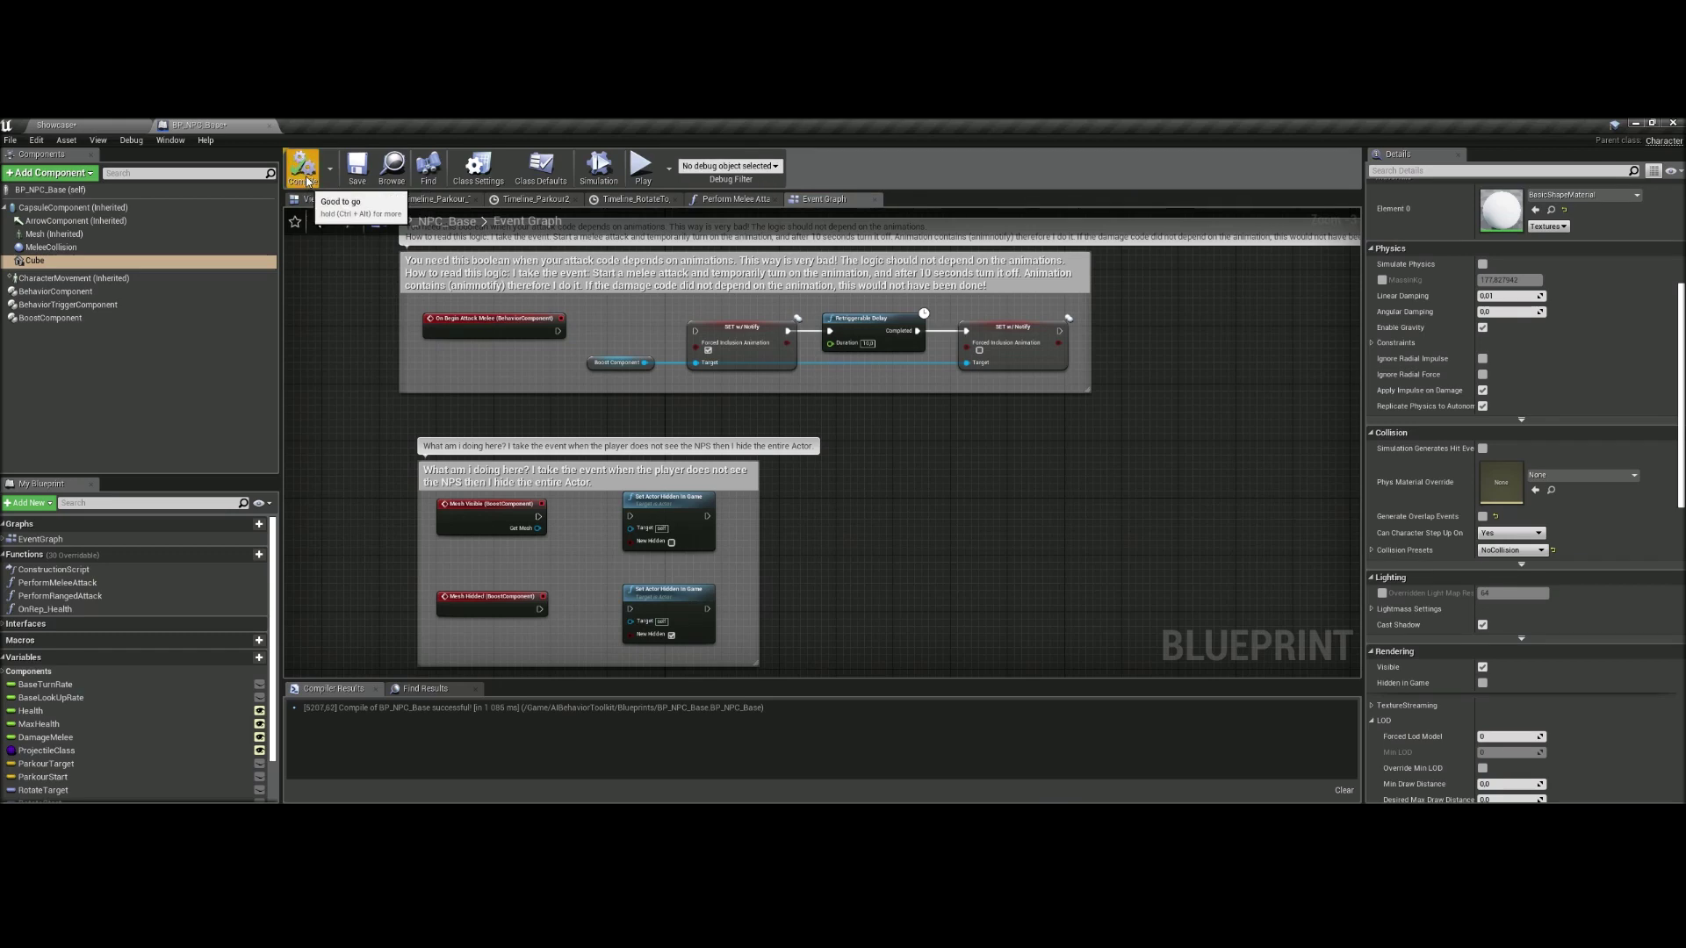
click(123, 124)
click(728, 167)
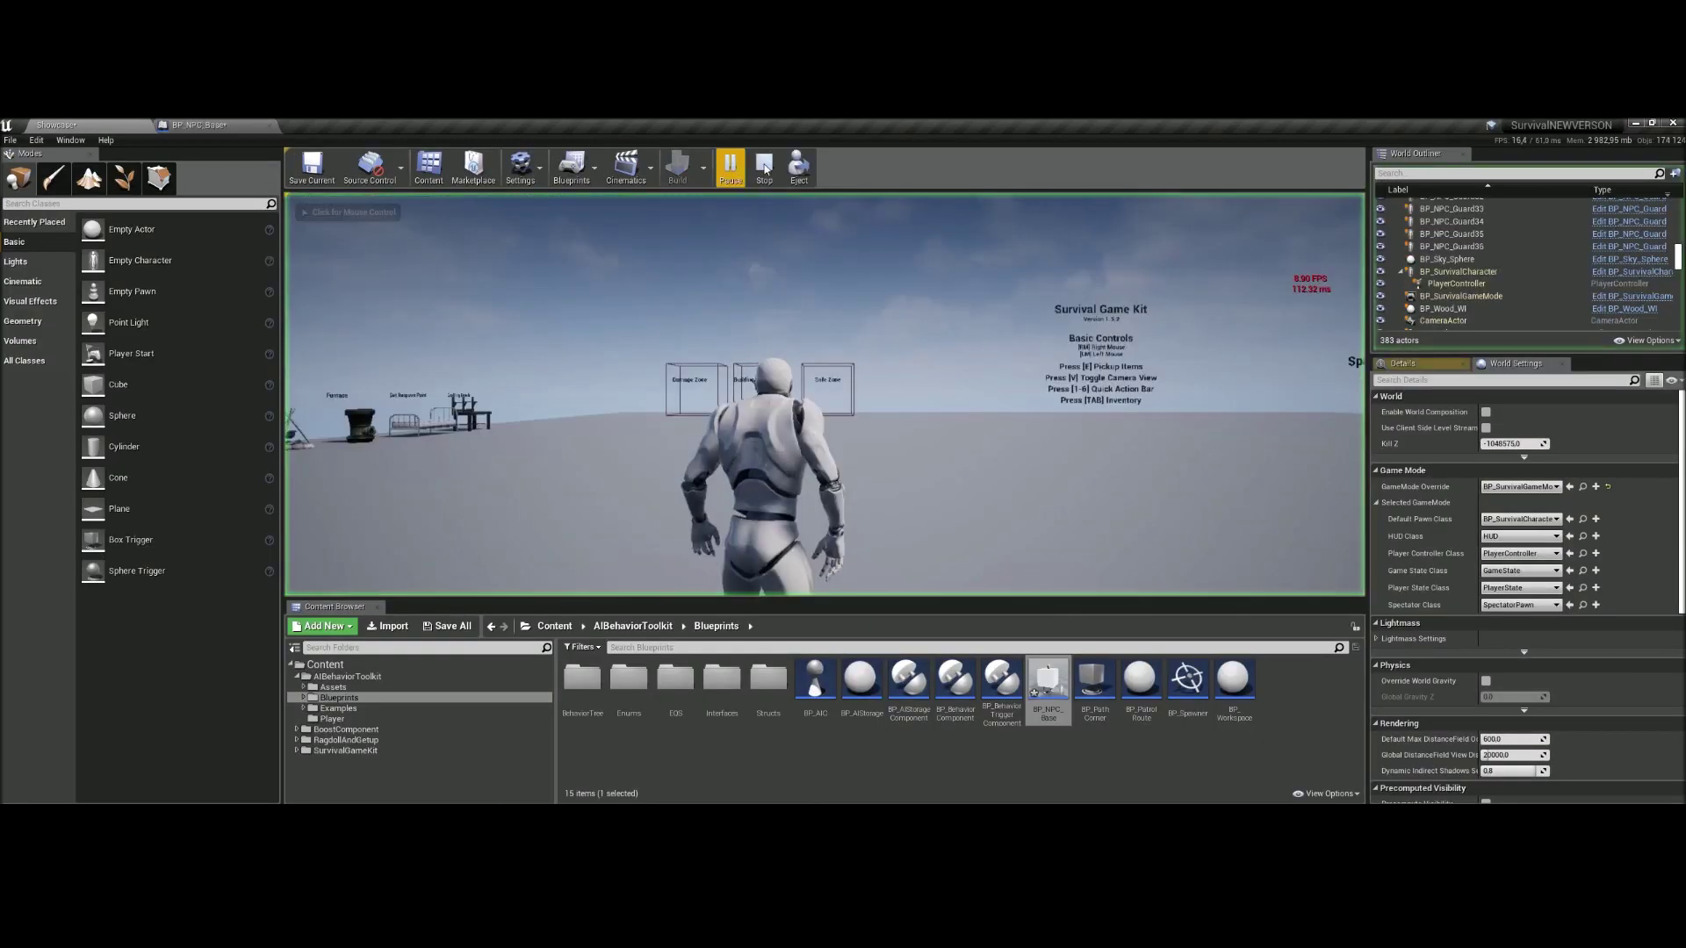
- Eject, move the player character away from the battle to inspect the NPC cubes from above, stop playing, and return to BP_NPC_Base
right_drag(803, 260, 802, 260)
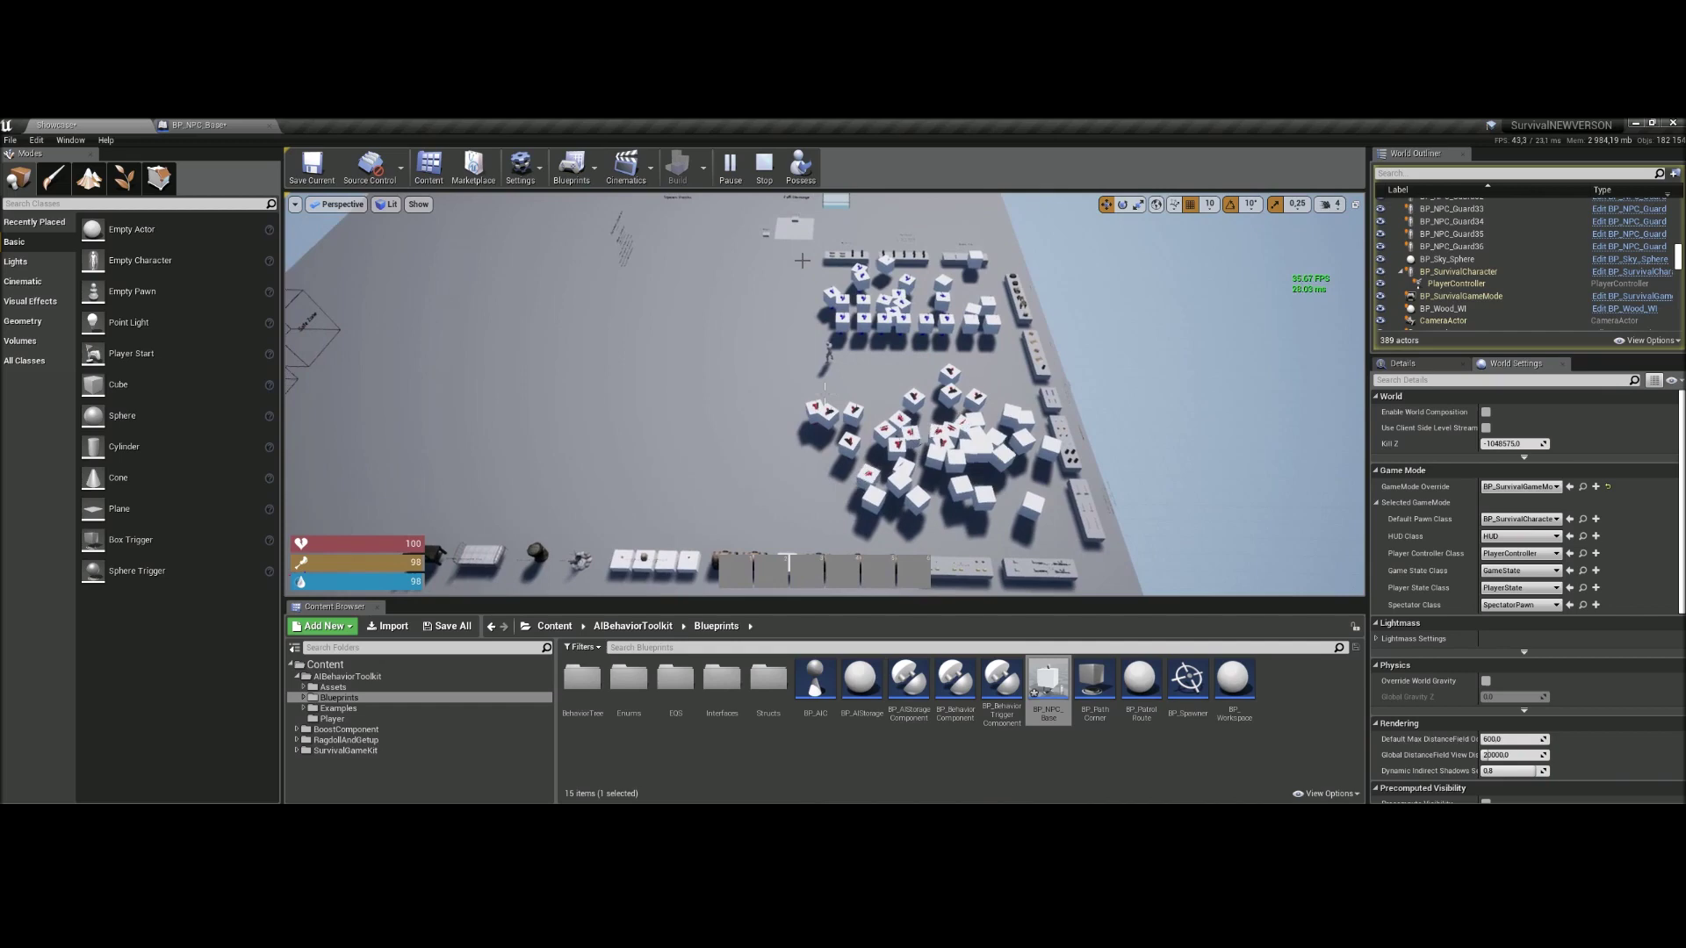
click(828, 350)
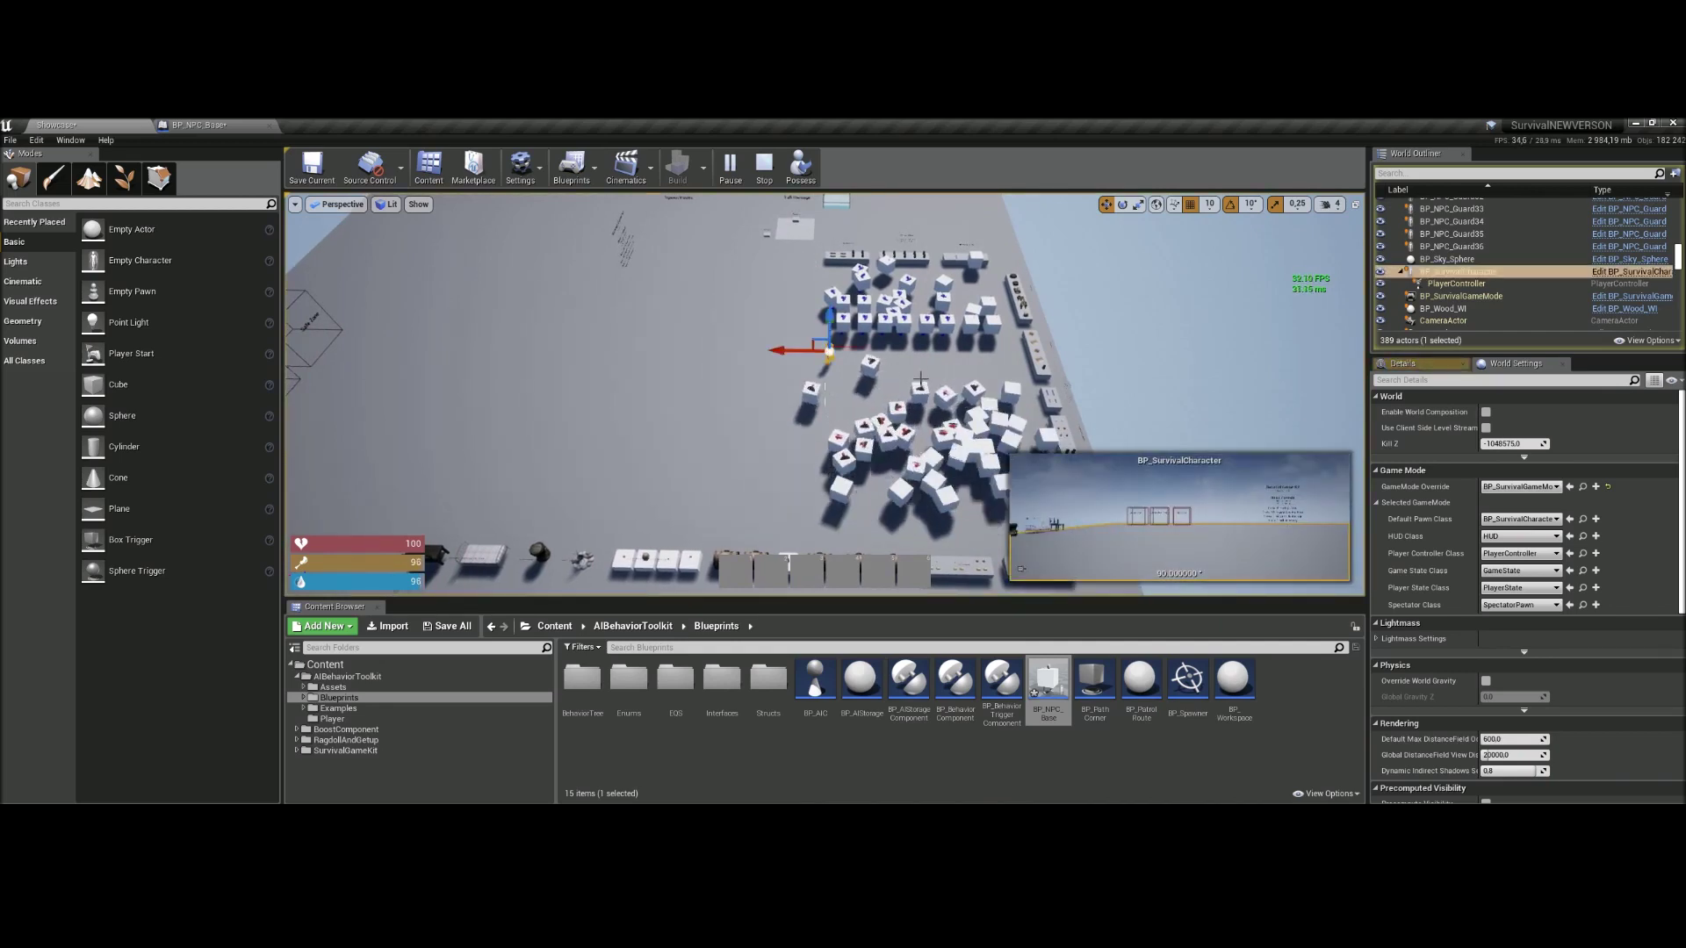
right_drag(828, 350, 828, 350)
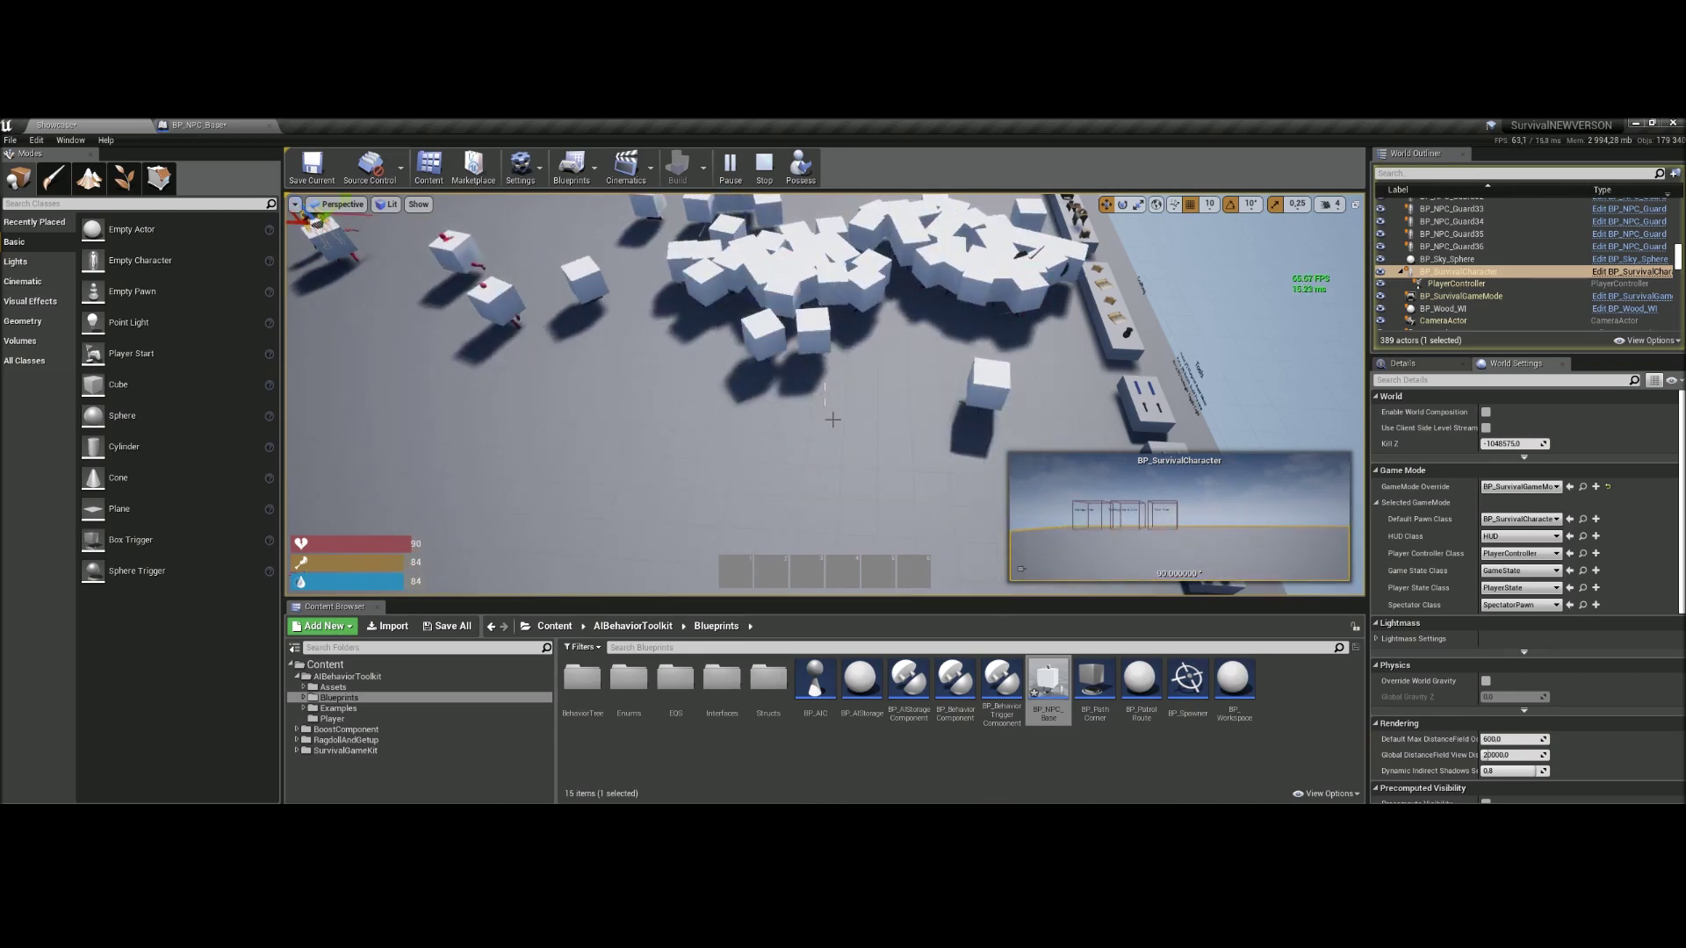
key(Escape)
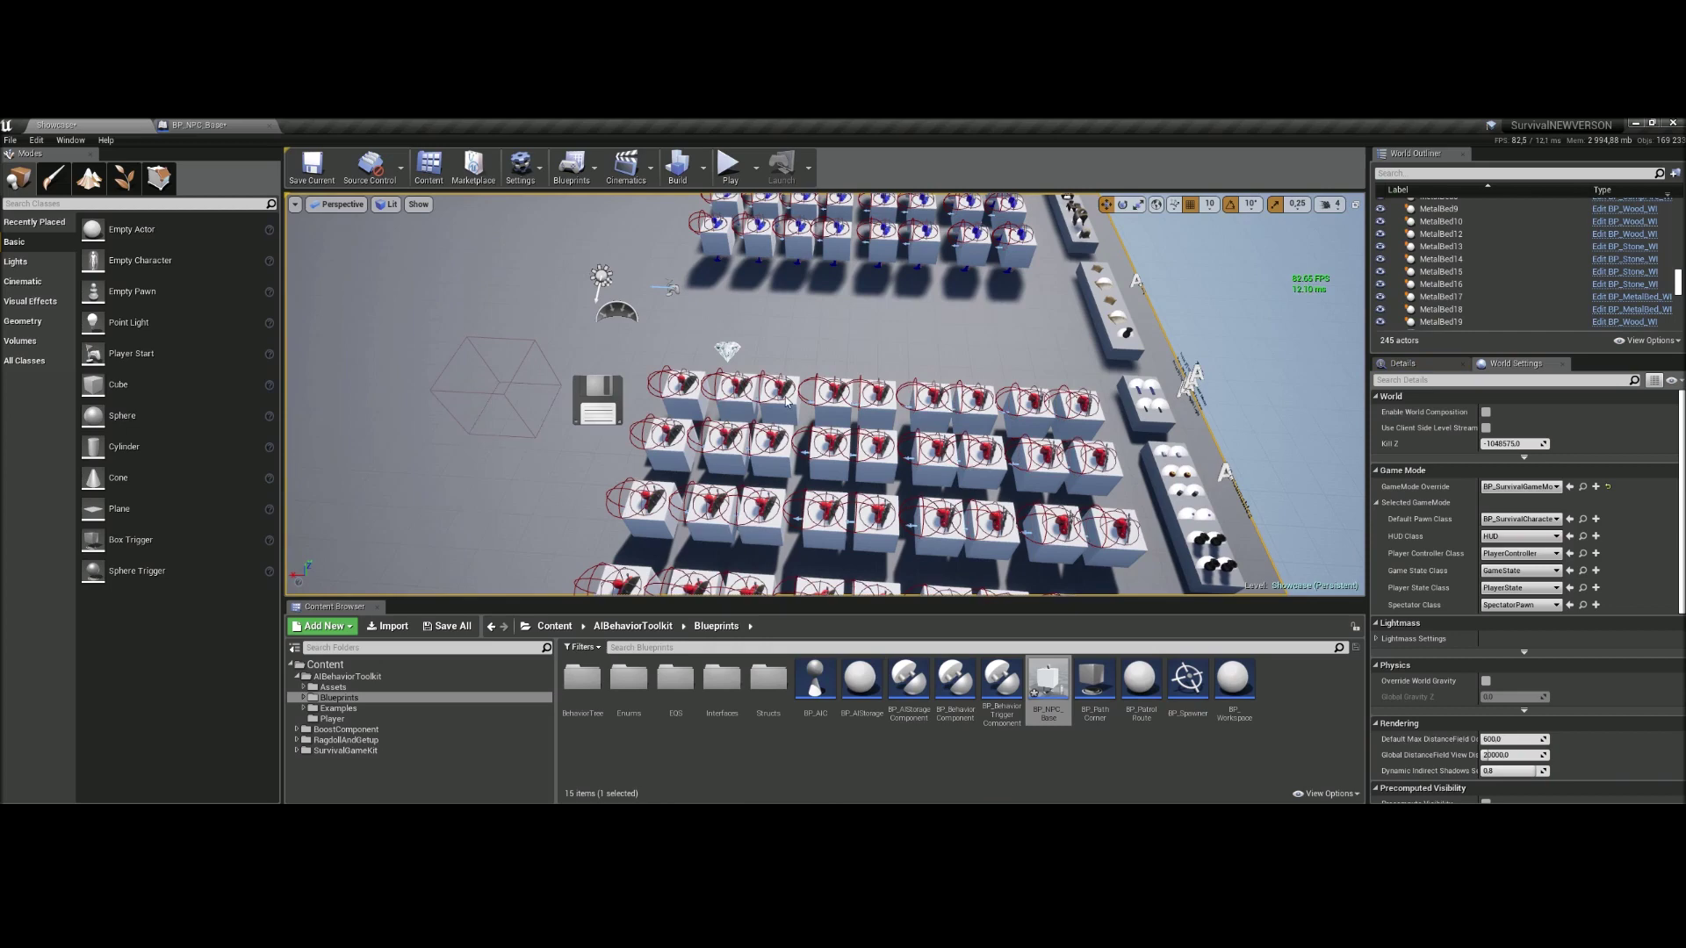
click(220, 124)
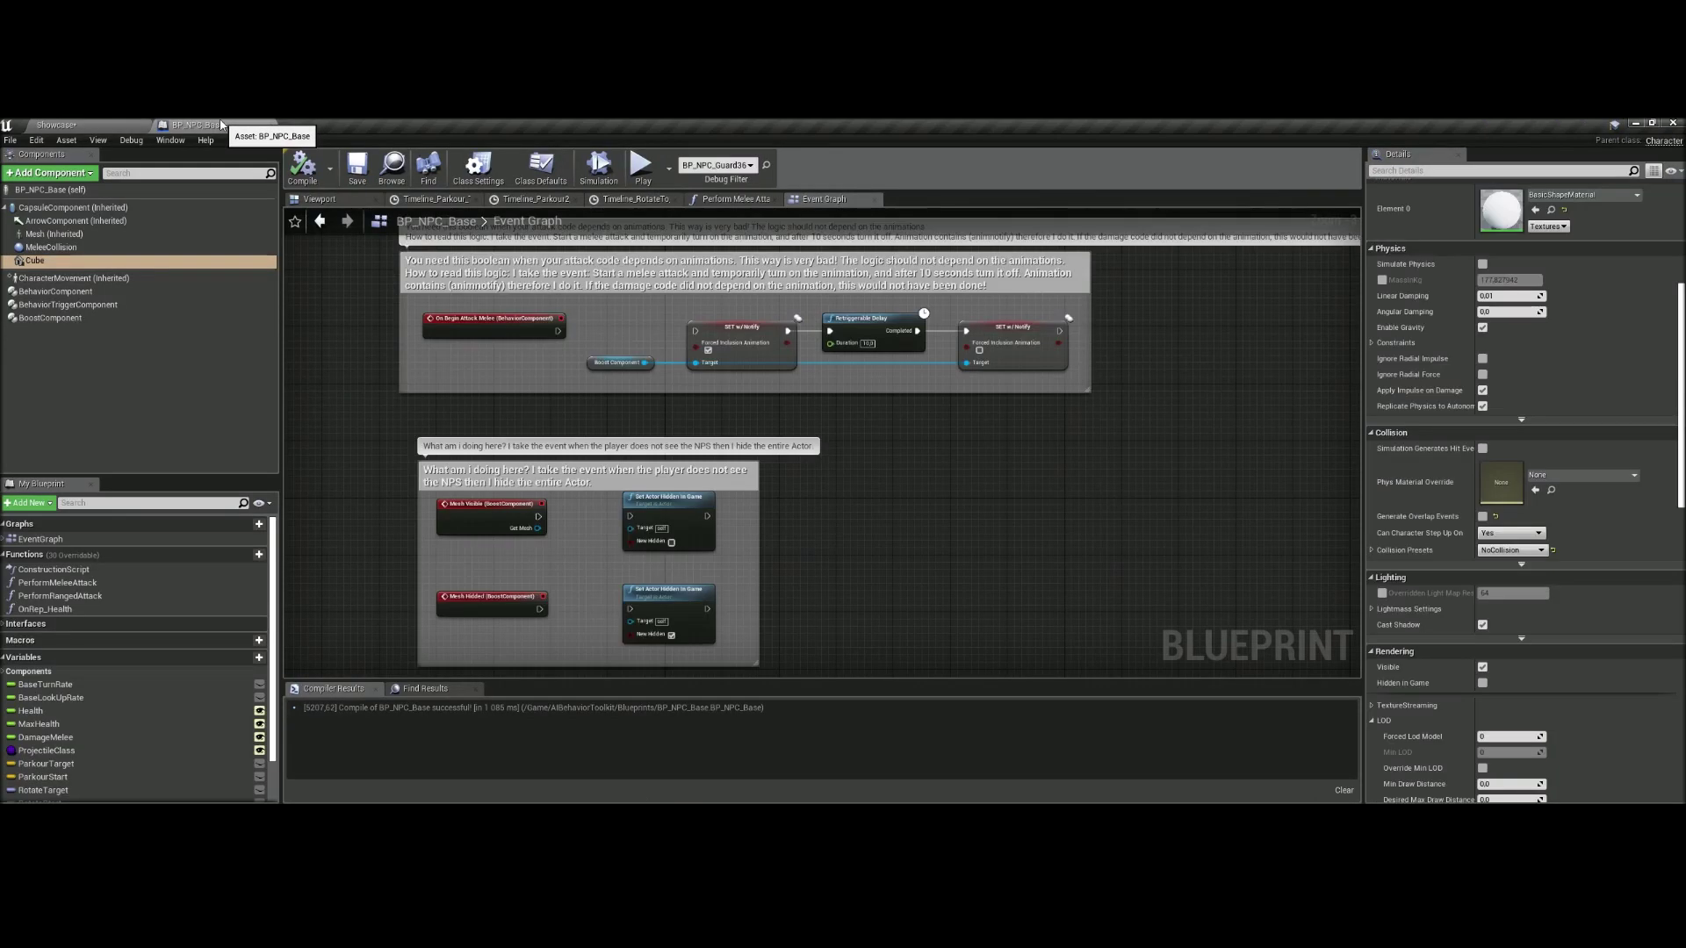